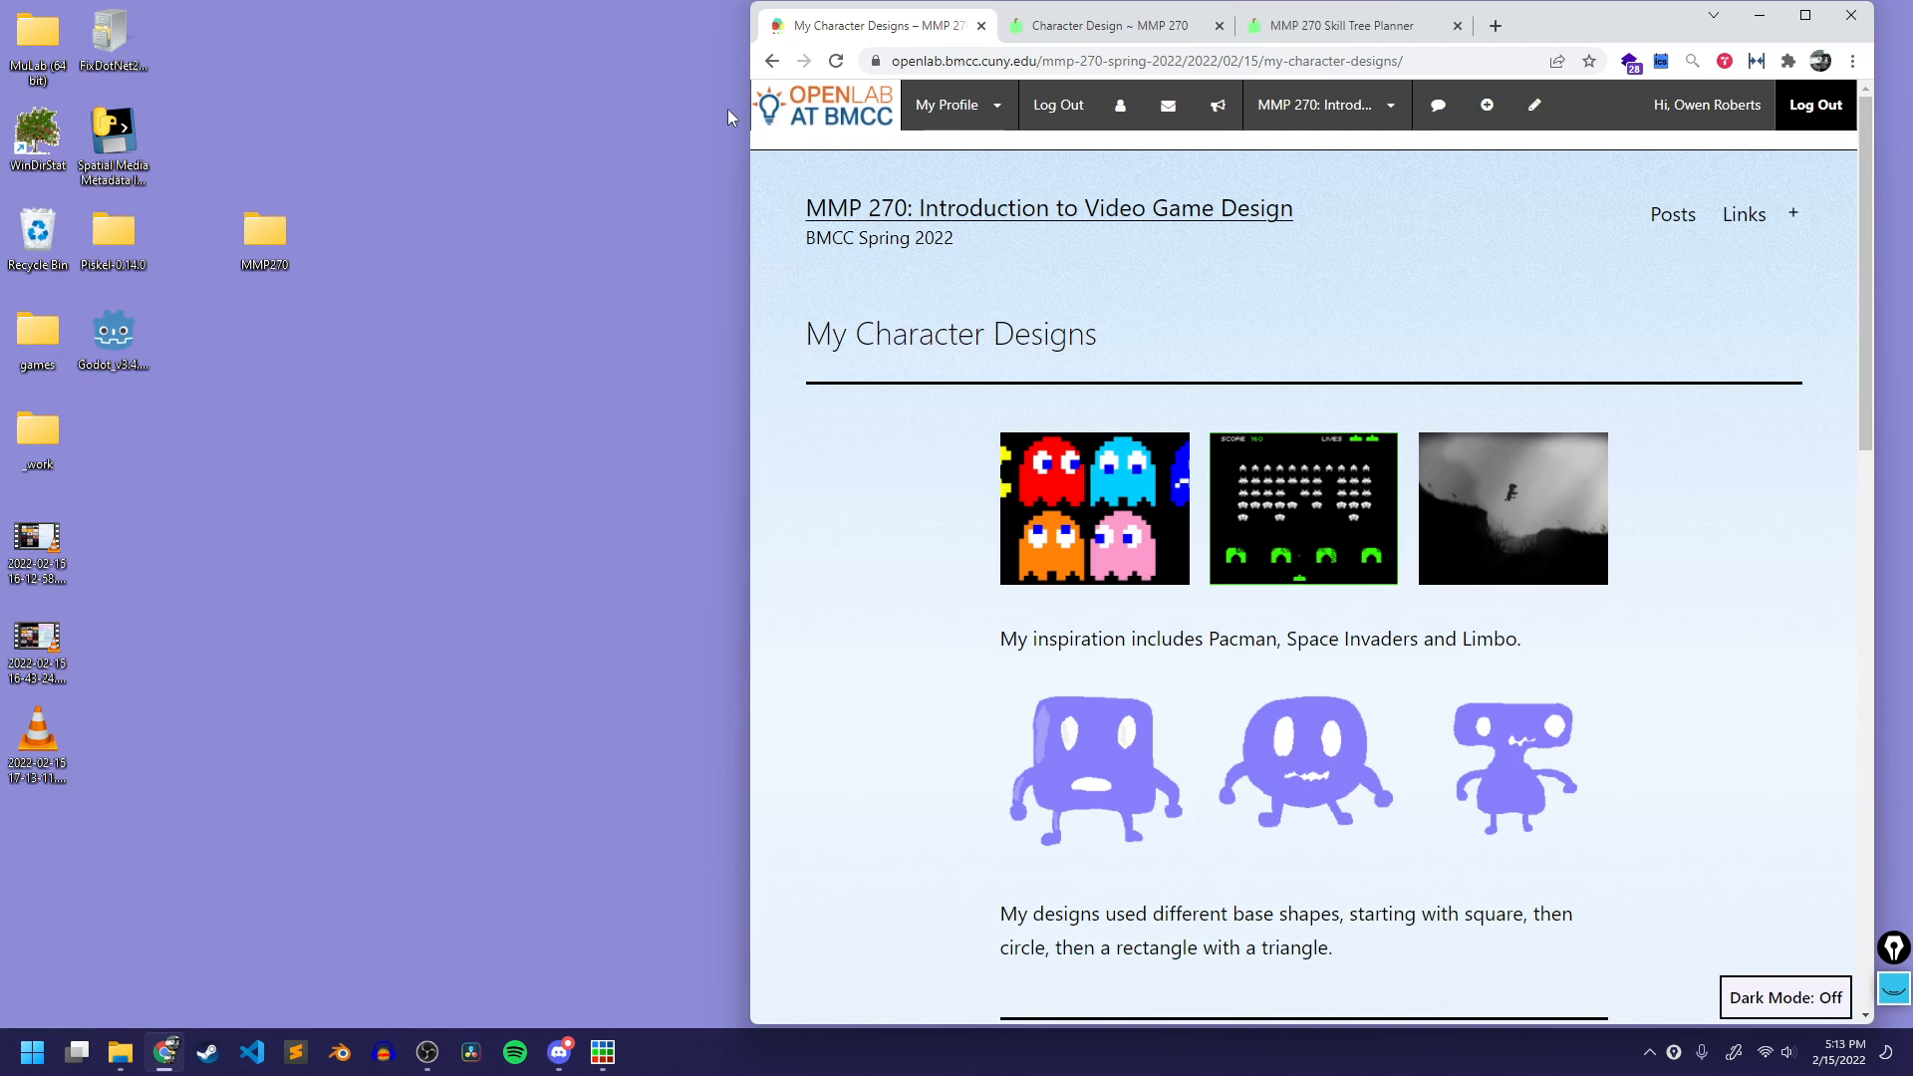
Step: Close the Character Design notes page and bring up the MMP 270 Skill Tree Planner
{"action": "left_click_drag", "start_coordinate": [1597, 30], "coordinate": [1534, 31]}
{"action": "left_click", "coordinate": [1025, 30]}
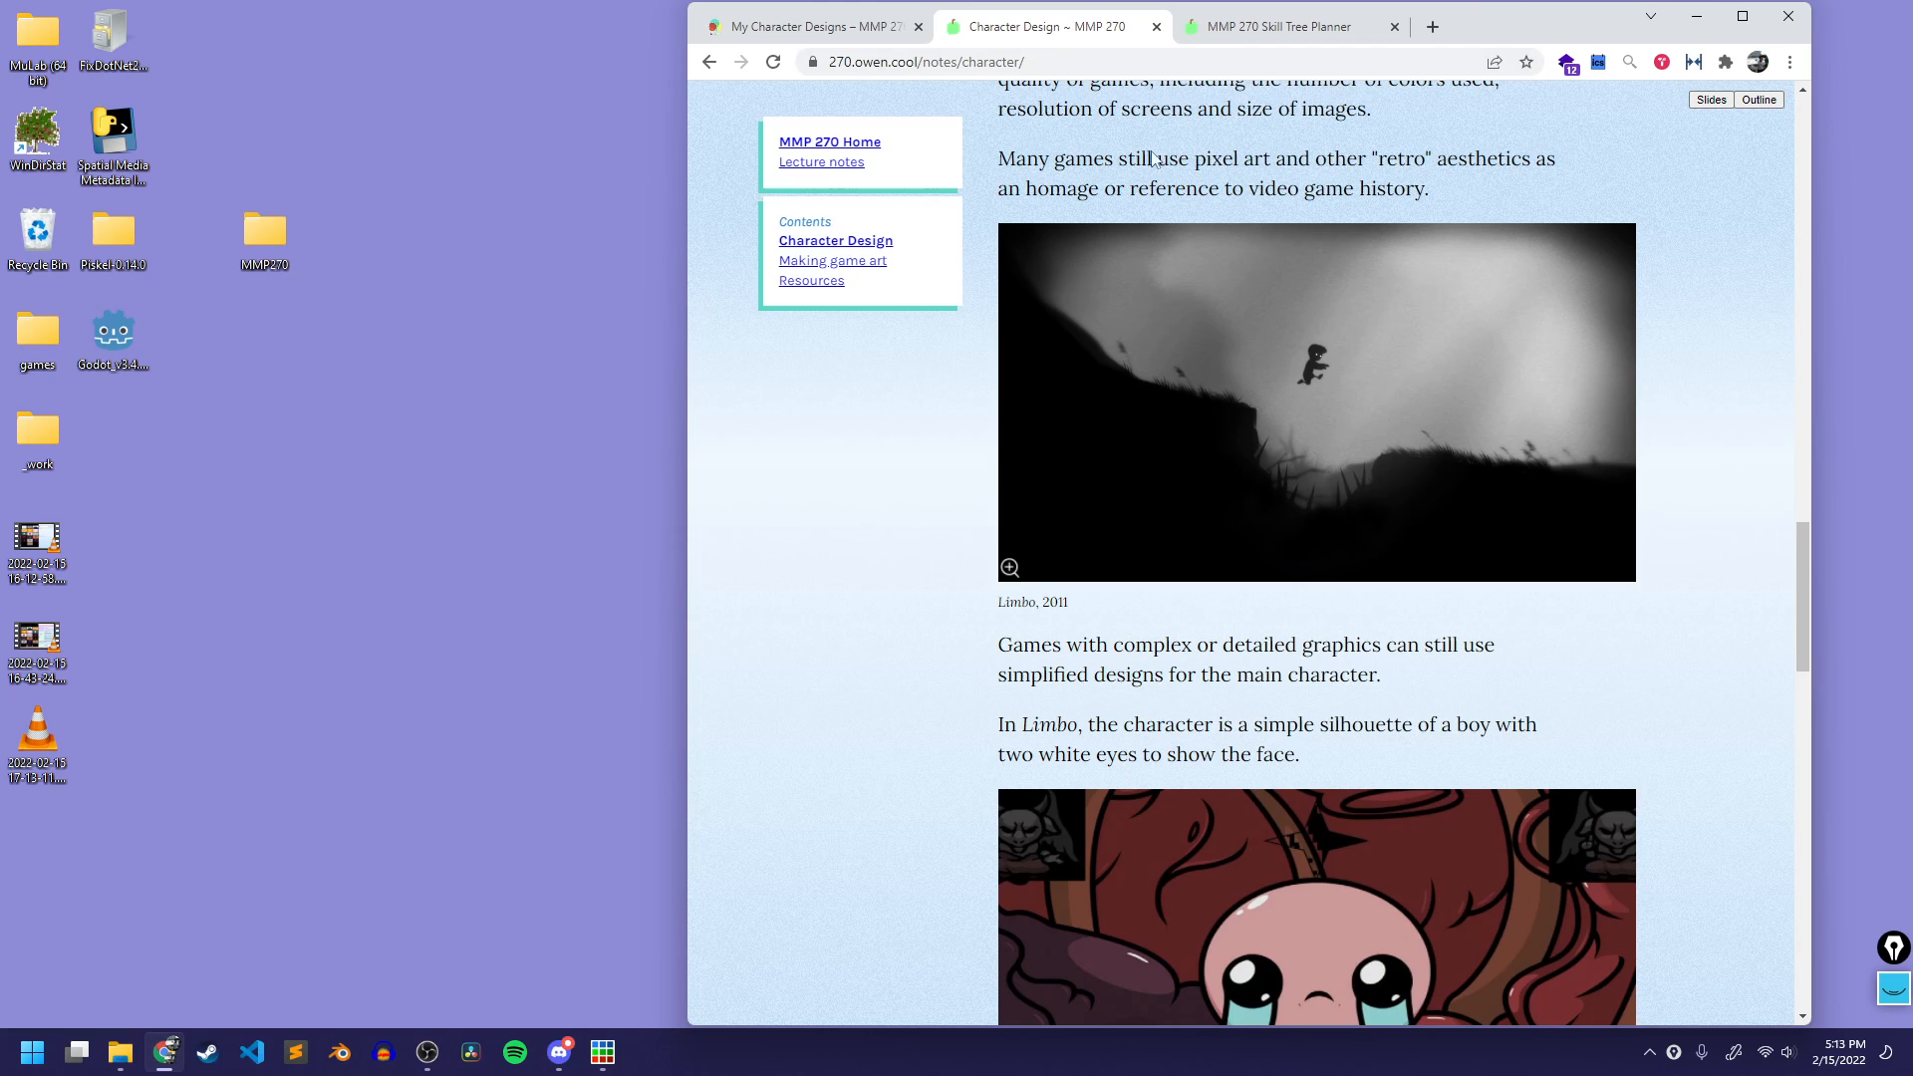
{"action": "left_click", "coordinate": [1155, 27]}
{"action": "left_click", "coordinate": [1768, 162]}
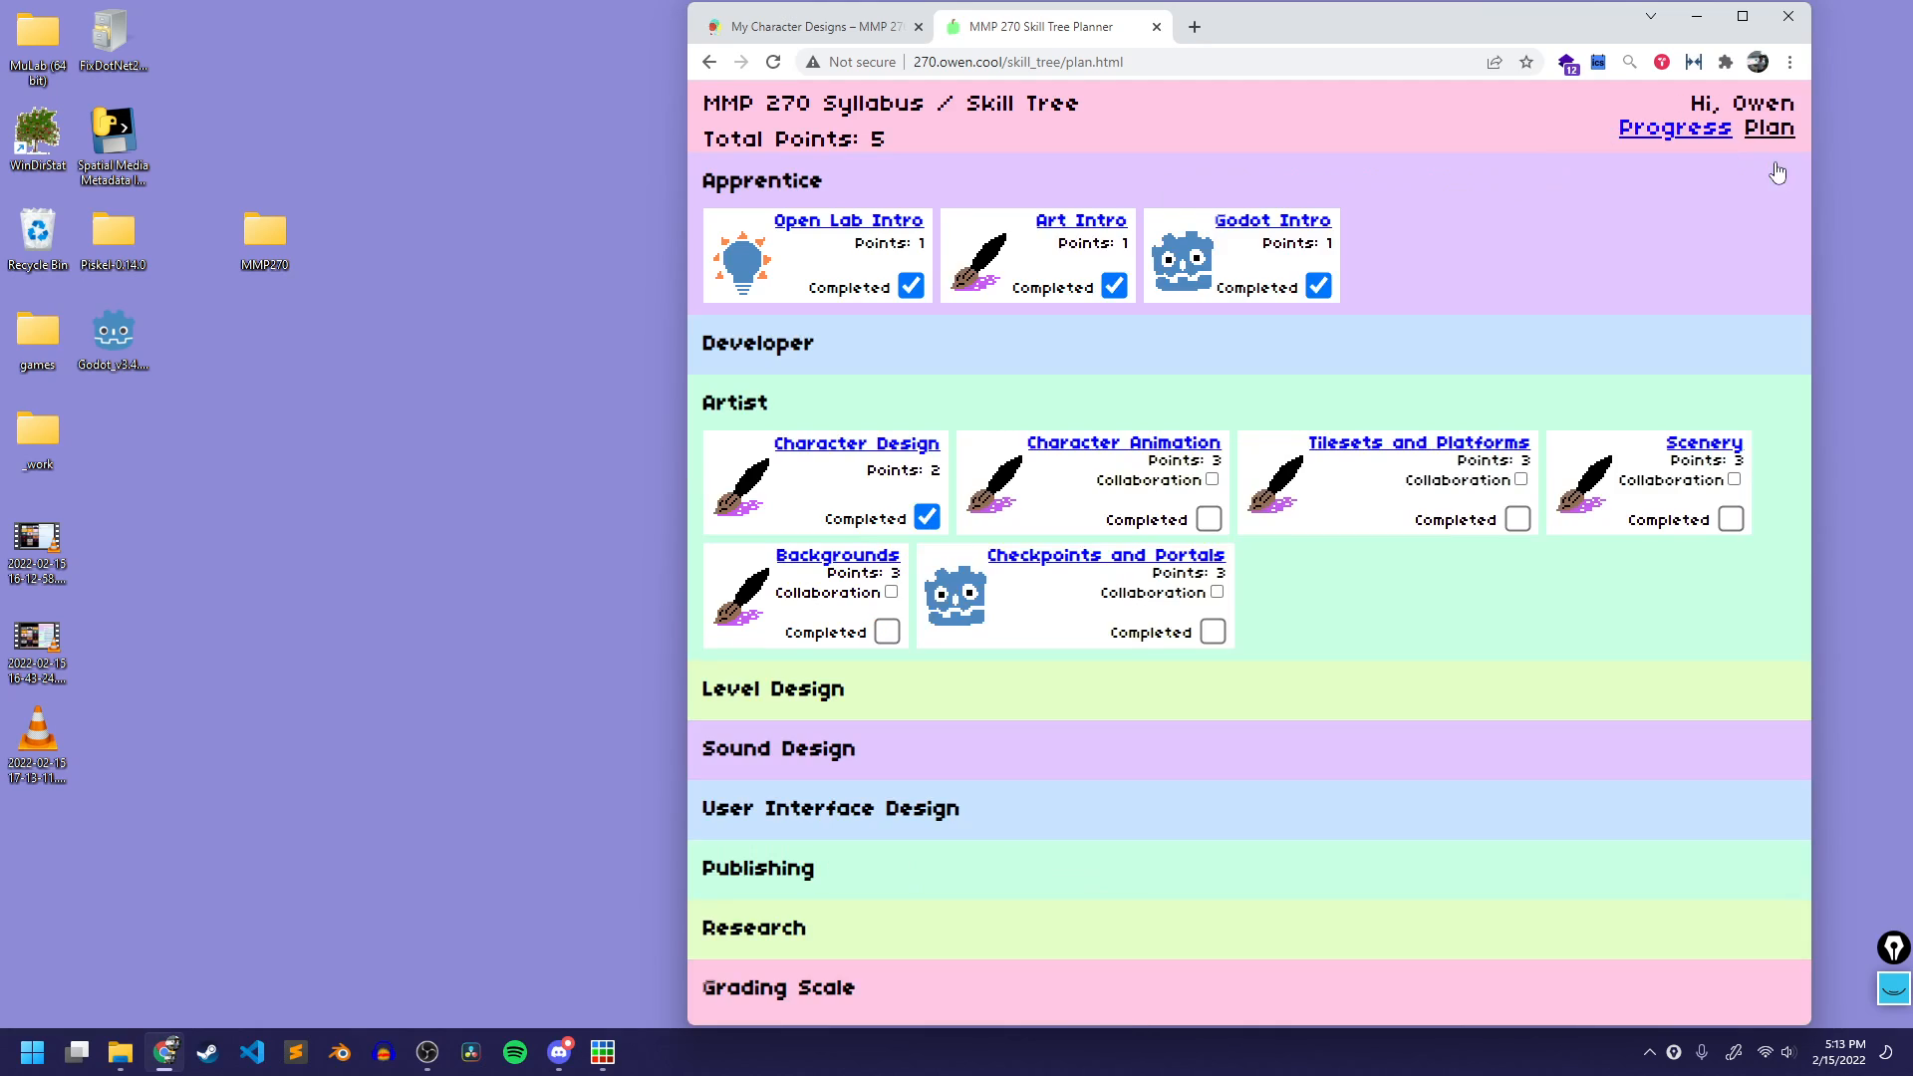
Step: Collapse the Apprentice and Artist sections of the skill tree and expand the Research section
{"action": "left_click", "coordinate": [942, 177]}
{"action": "left_click", "coordinate": [872, 245]}
{"action": "left_click", "coordinate": [843, 252]}
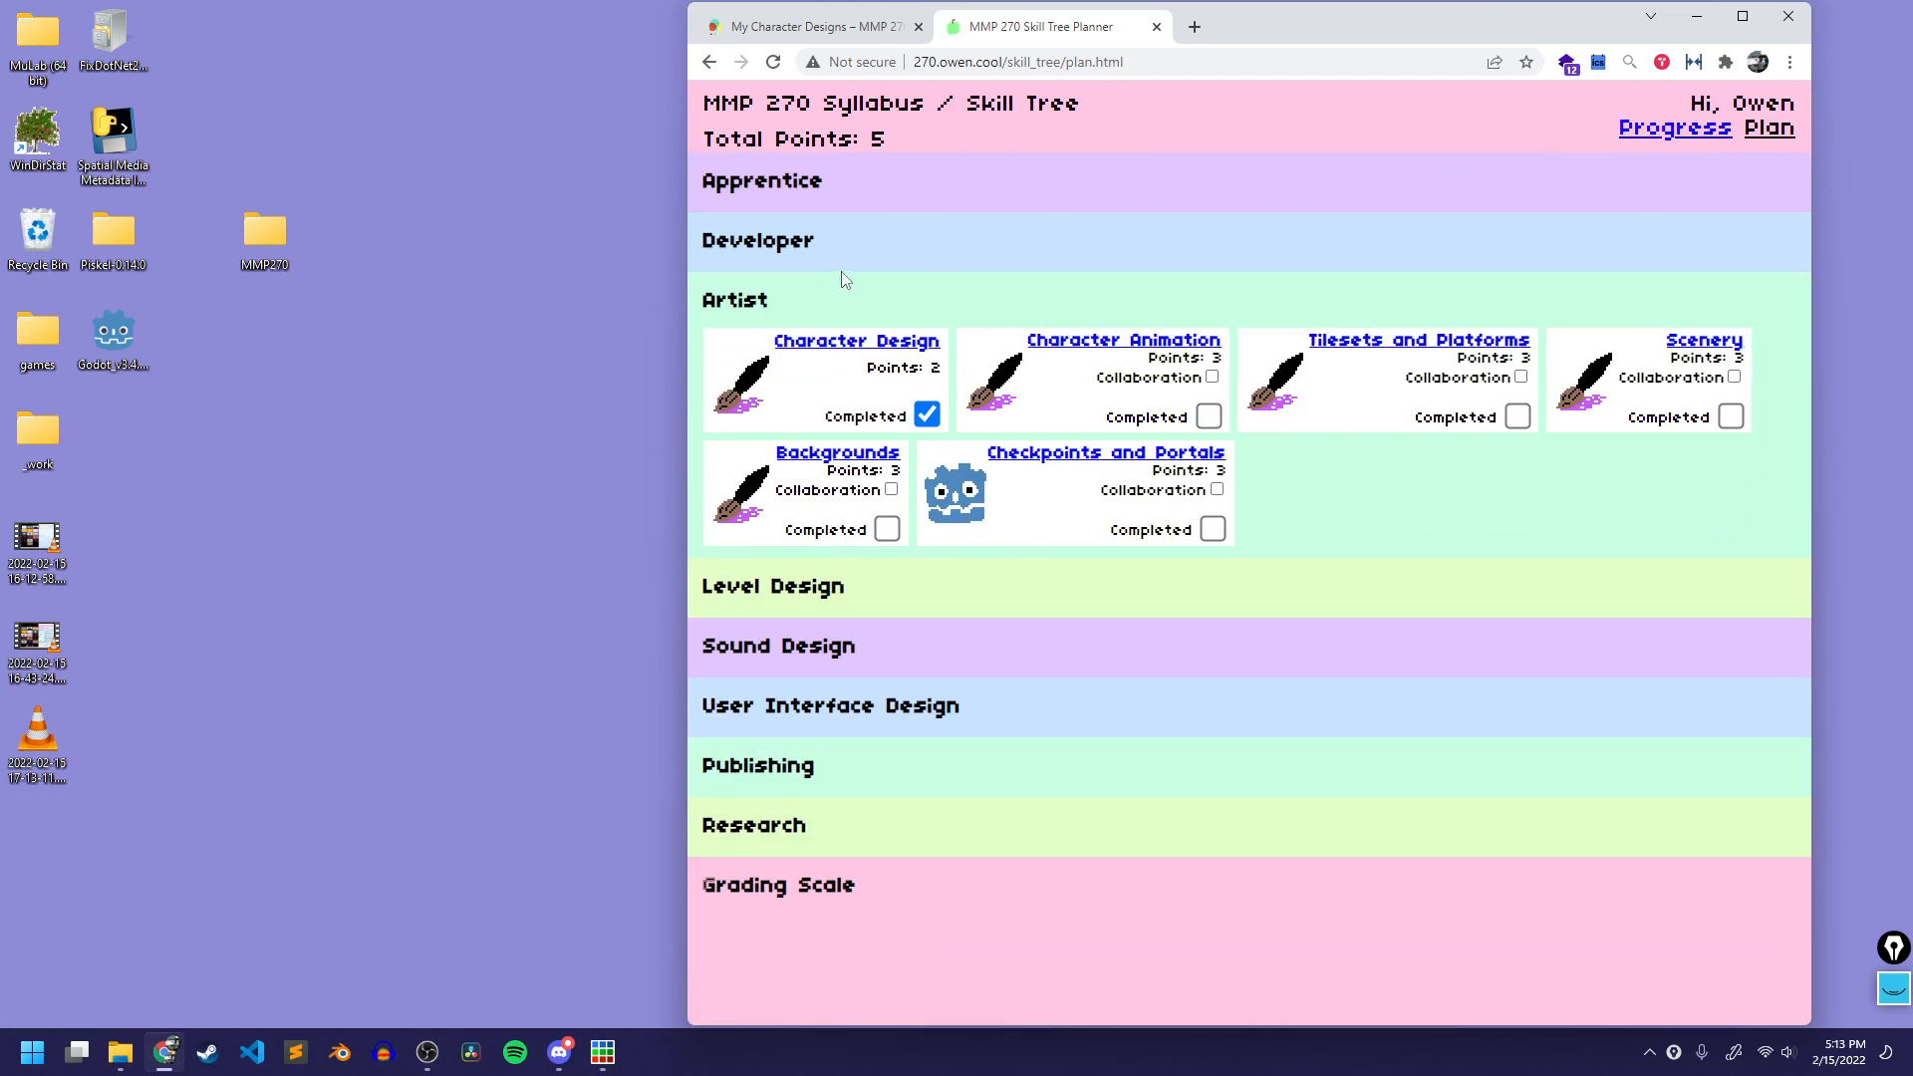
{"action": "left_click", "coordinate": [834, 296]}
{"action": "left_click", "coordinate": [779, 621]}
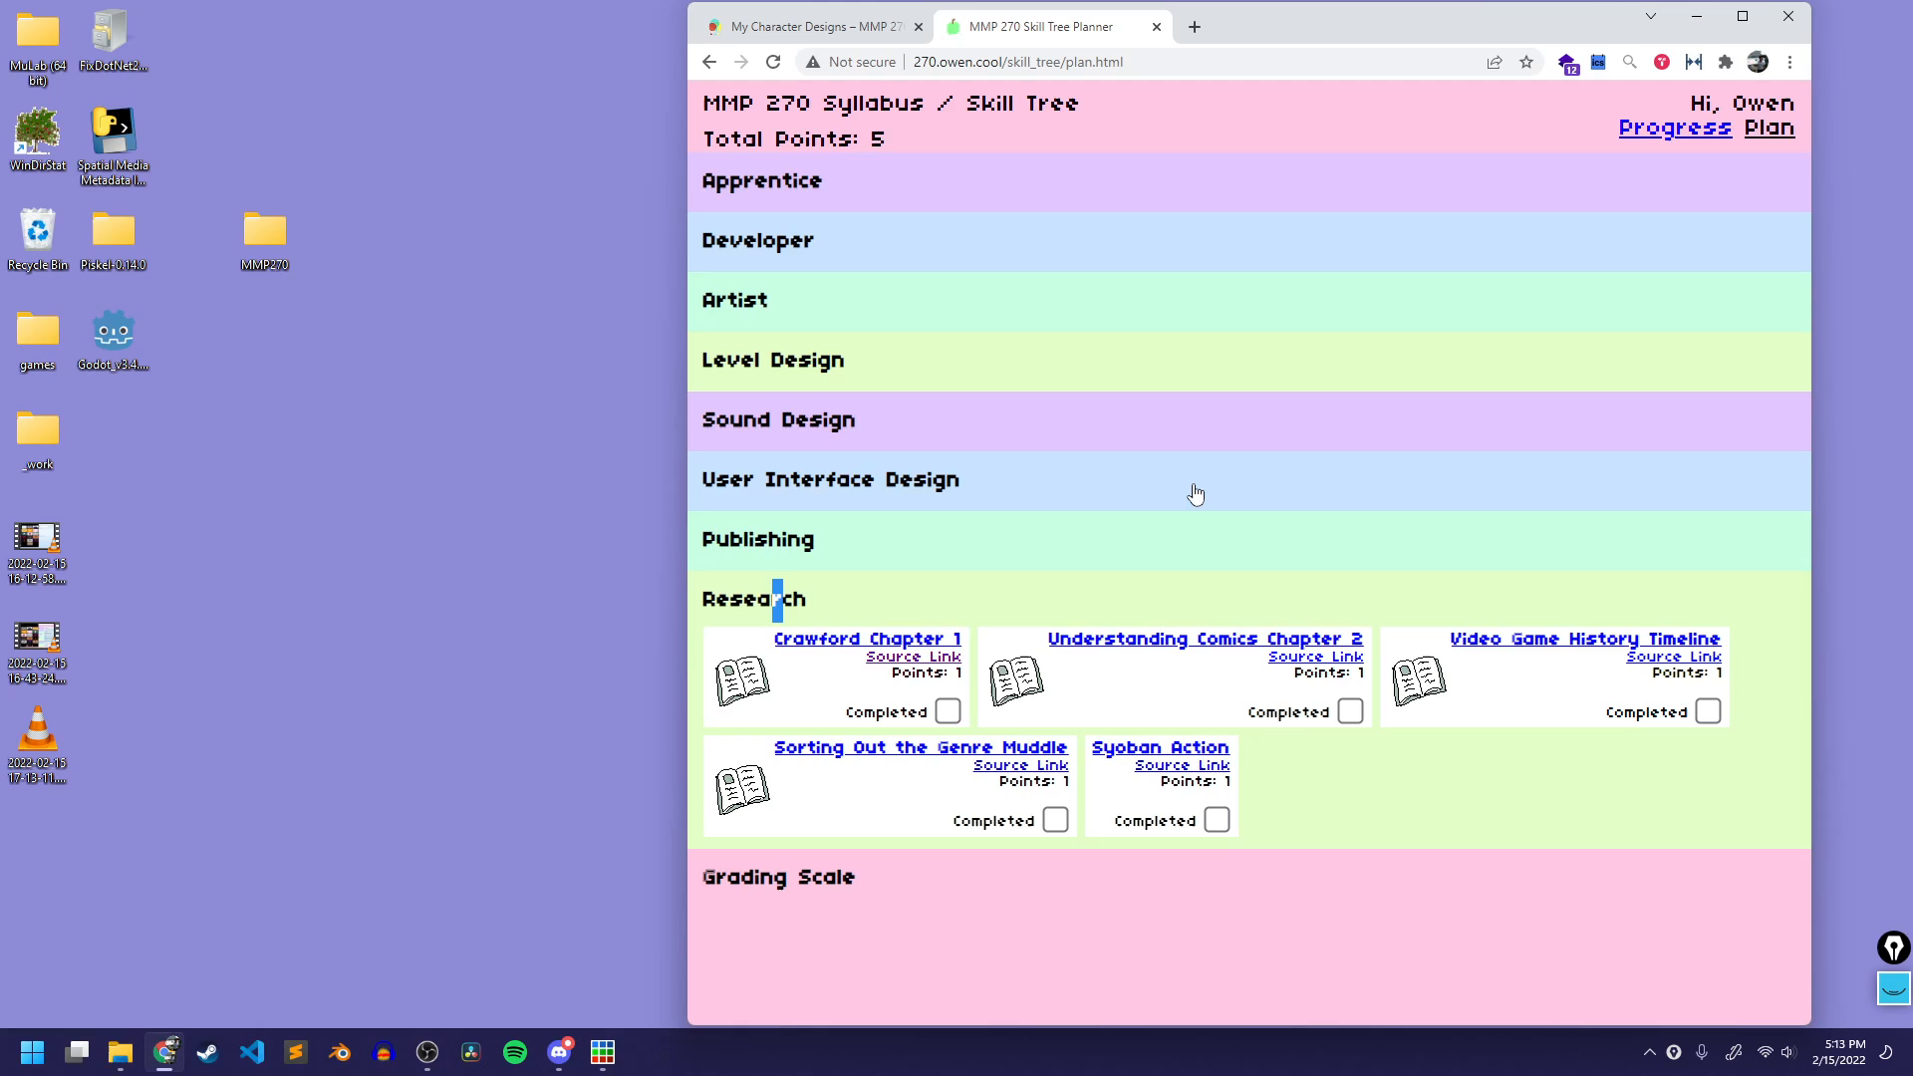
Step: Open the Crawford Chapter 1 assignment and read through its Research Posts instructions
{"action": "left_click", "coordinate": [906, 587]}
{"action": "left_click", "coordinate": [919, 591]}
{"action": "left_click", "coordinate": [907, 643]}
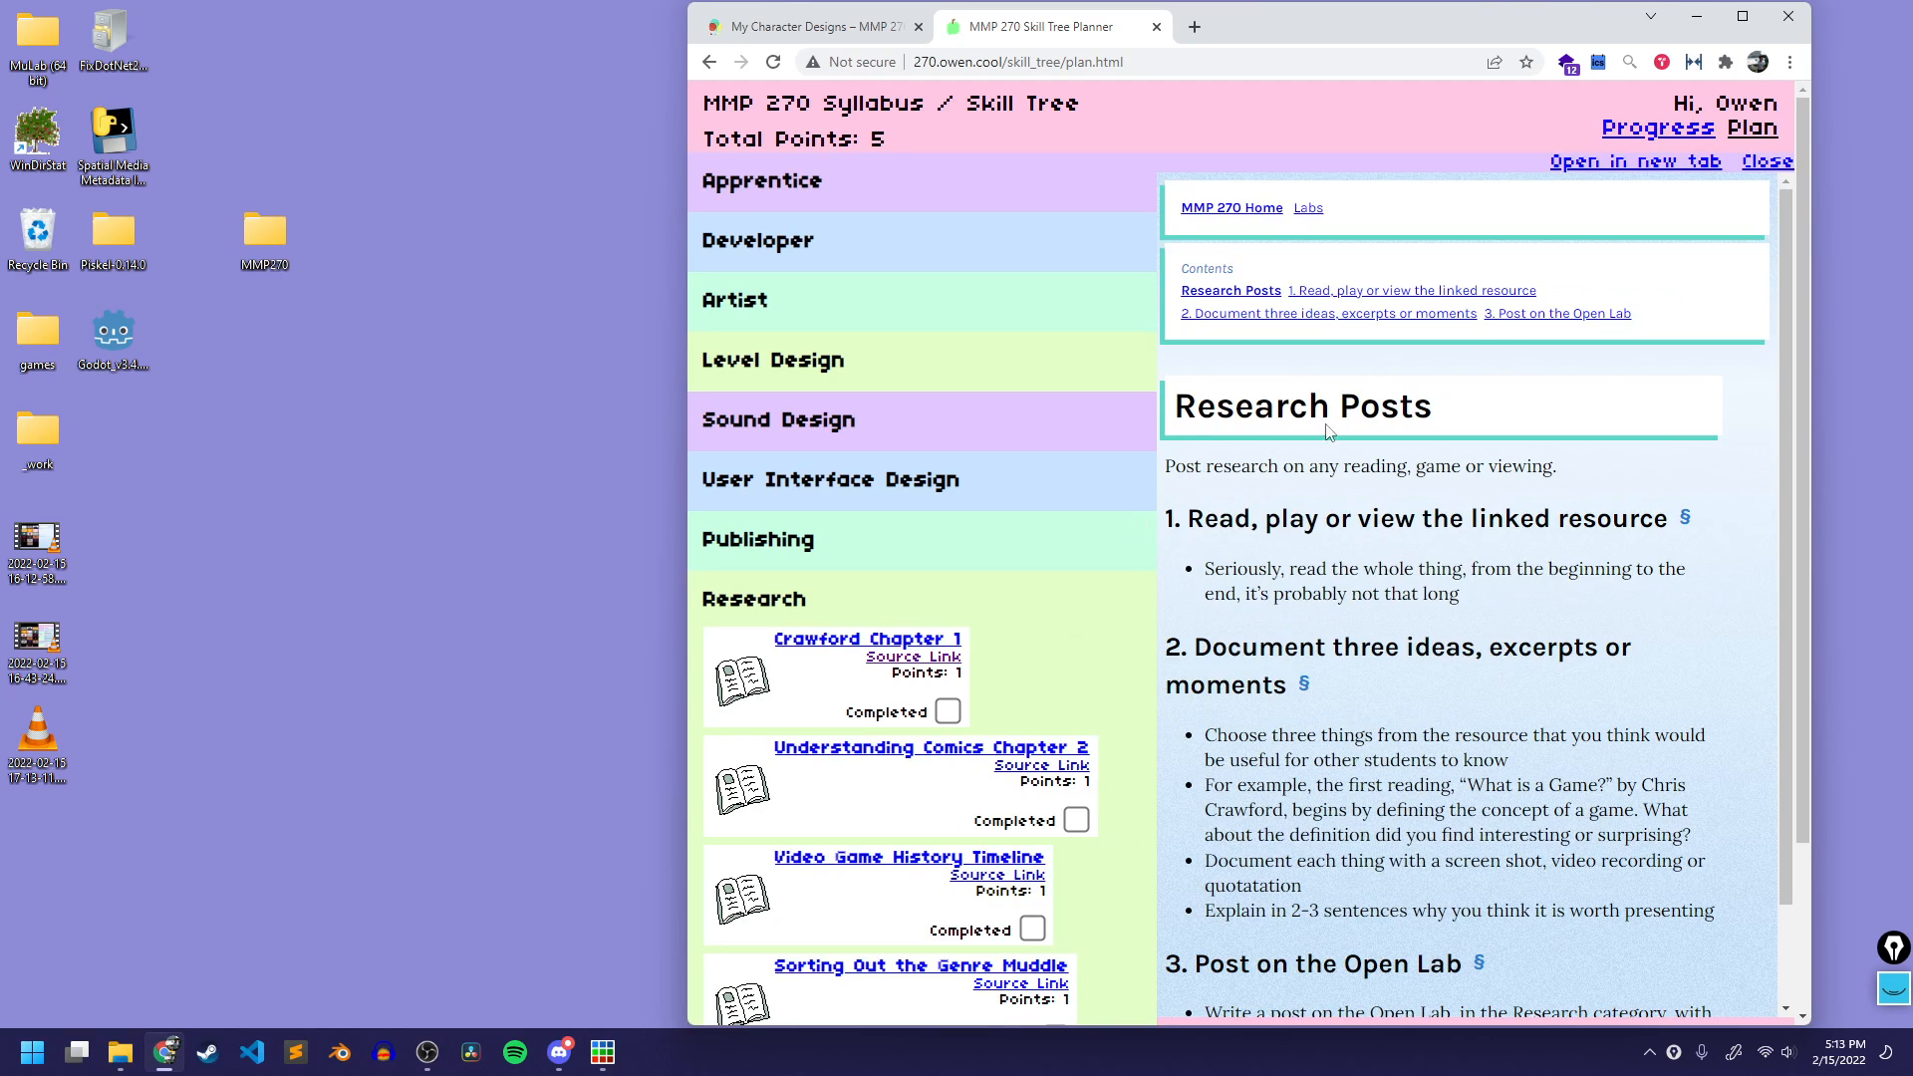
{"action": "scroll", "coordinate": [1332, 419], "scroll_direction": "down", "scroll_amount": 2}
{"action": "scroll", "coordinate": [1372, 433], "scroll_direction": "down", "scroll_amount": 2}
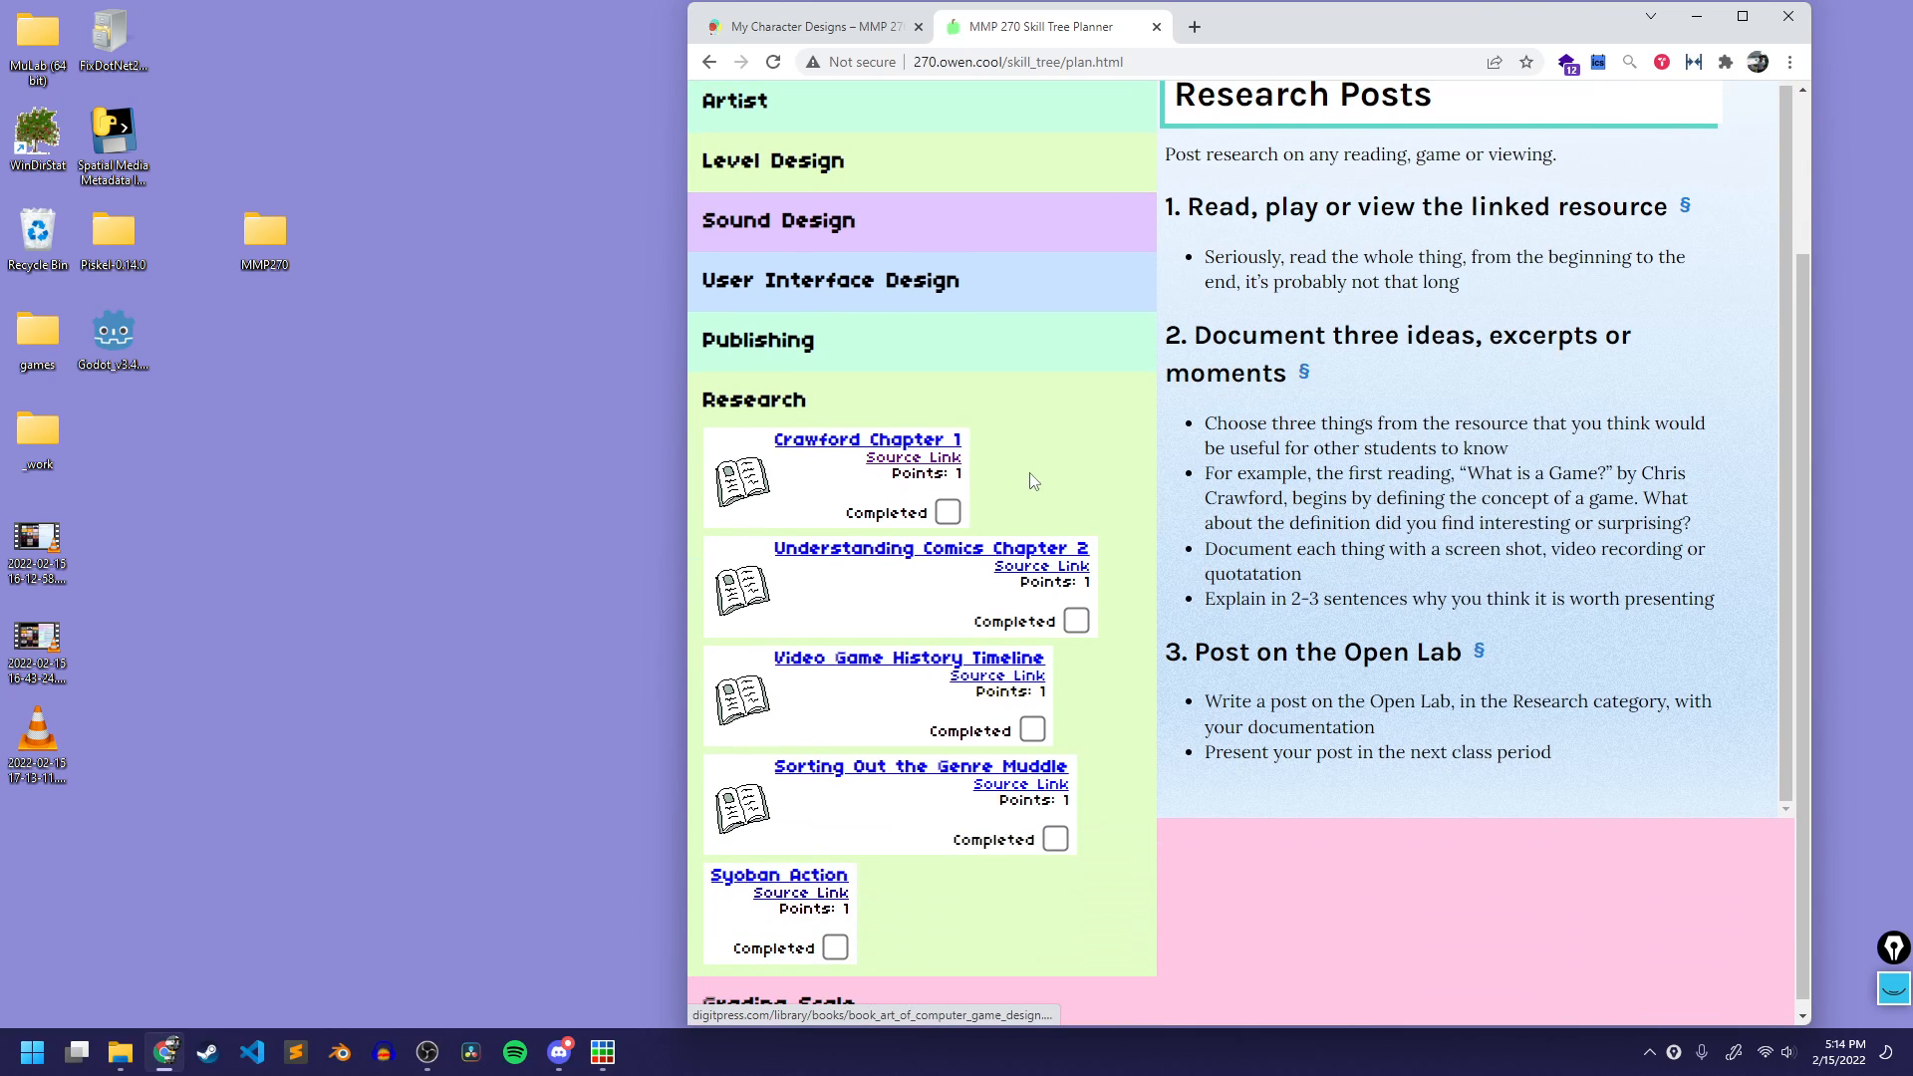
Step: Open the Crawford Chapter 1 source PDF and go to Chapter 1, "What is a Game?", from its table of contents
{"action": "left_click", "coordinate": [918, 464]}
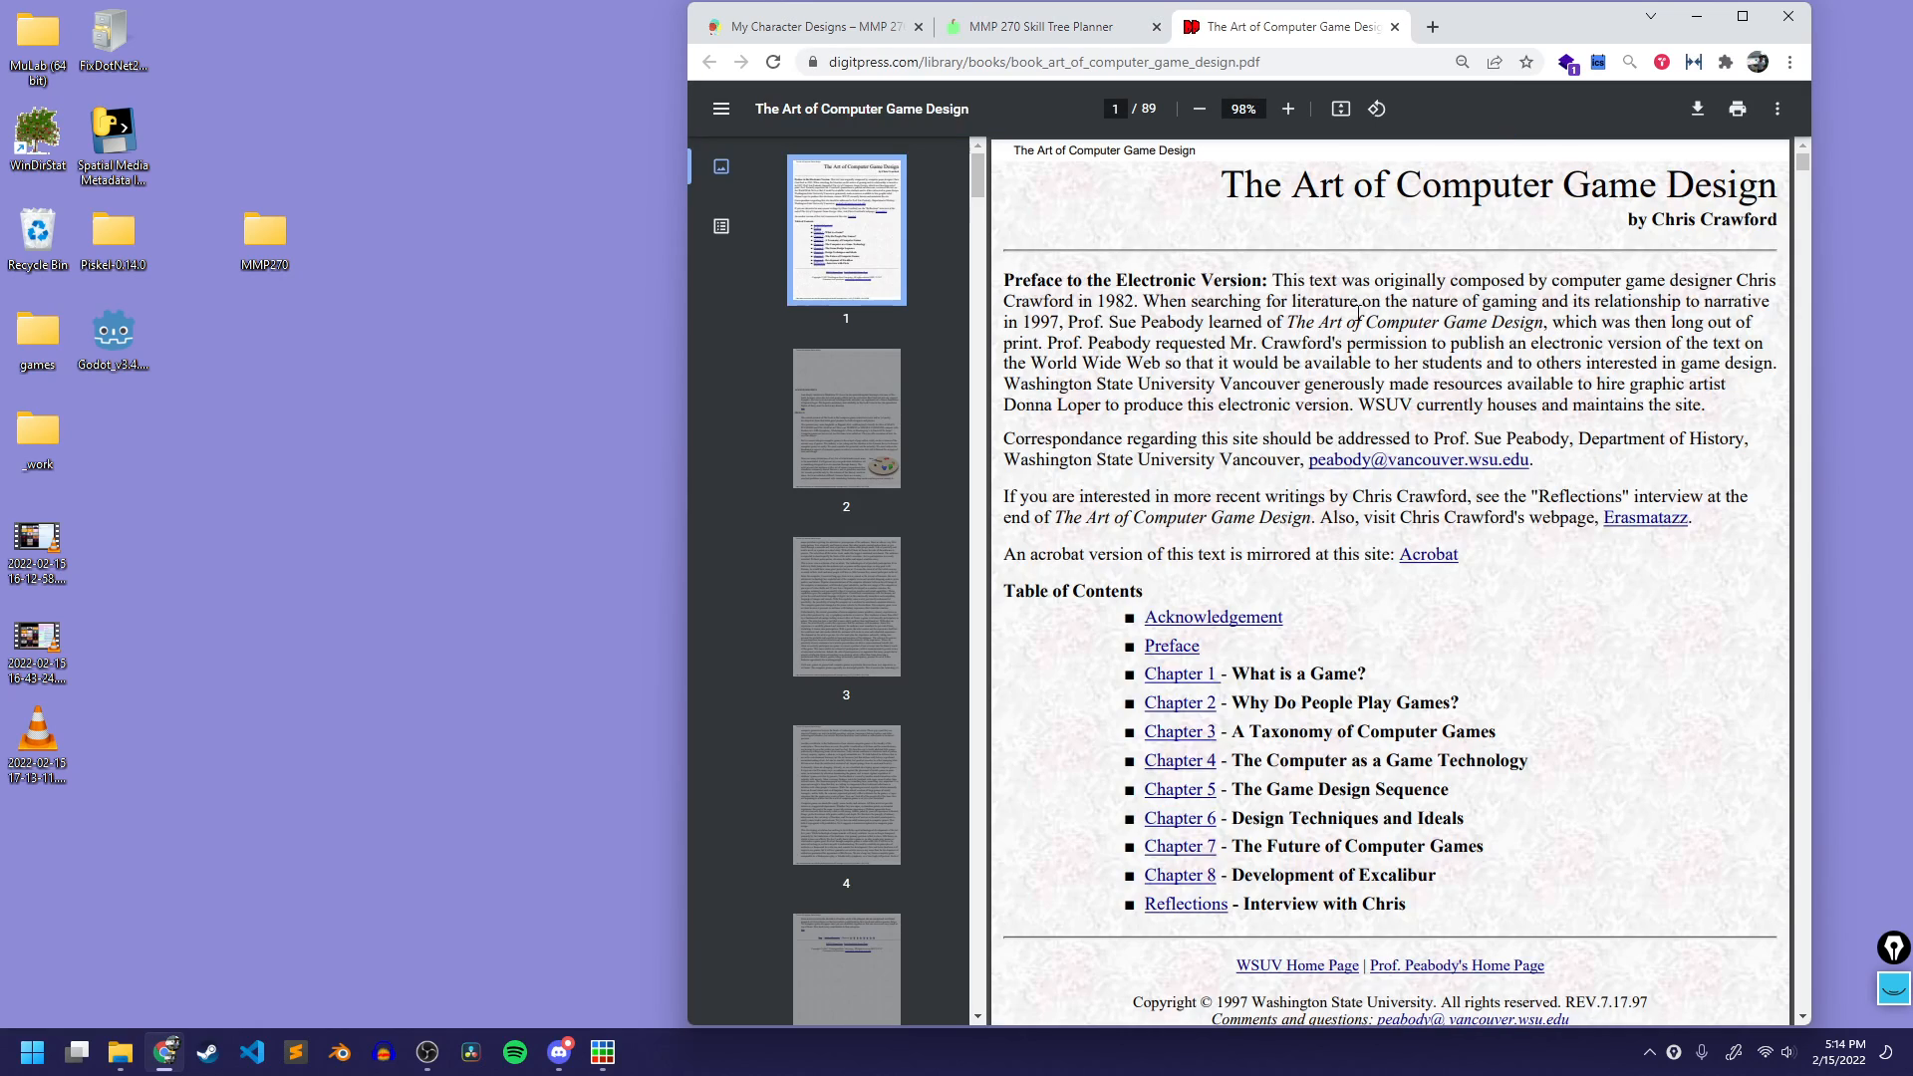
{"action": "scroll", "coordinate": [1323, 359], "scroll_direction": "down", "scroll_amount": 3}
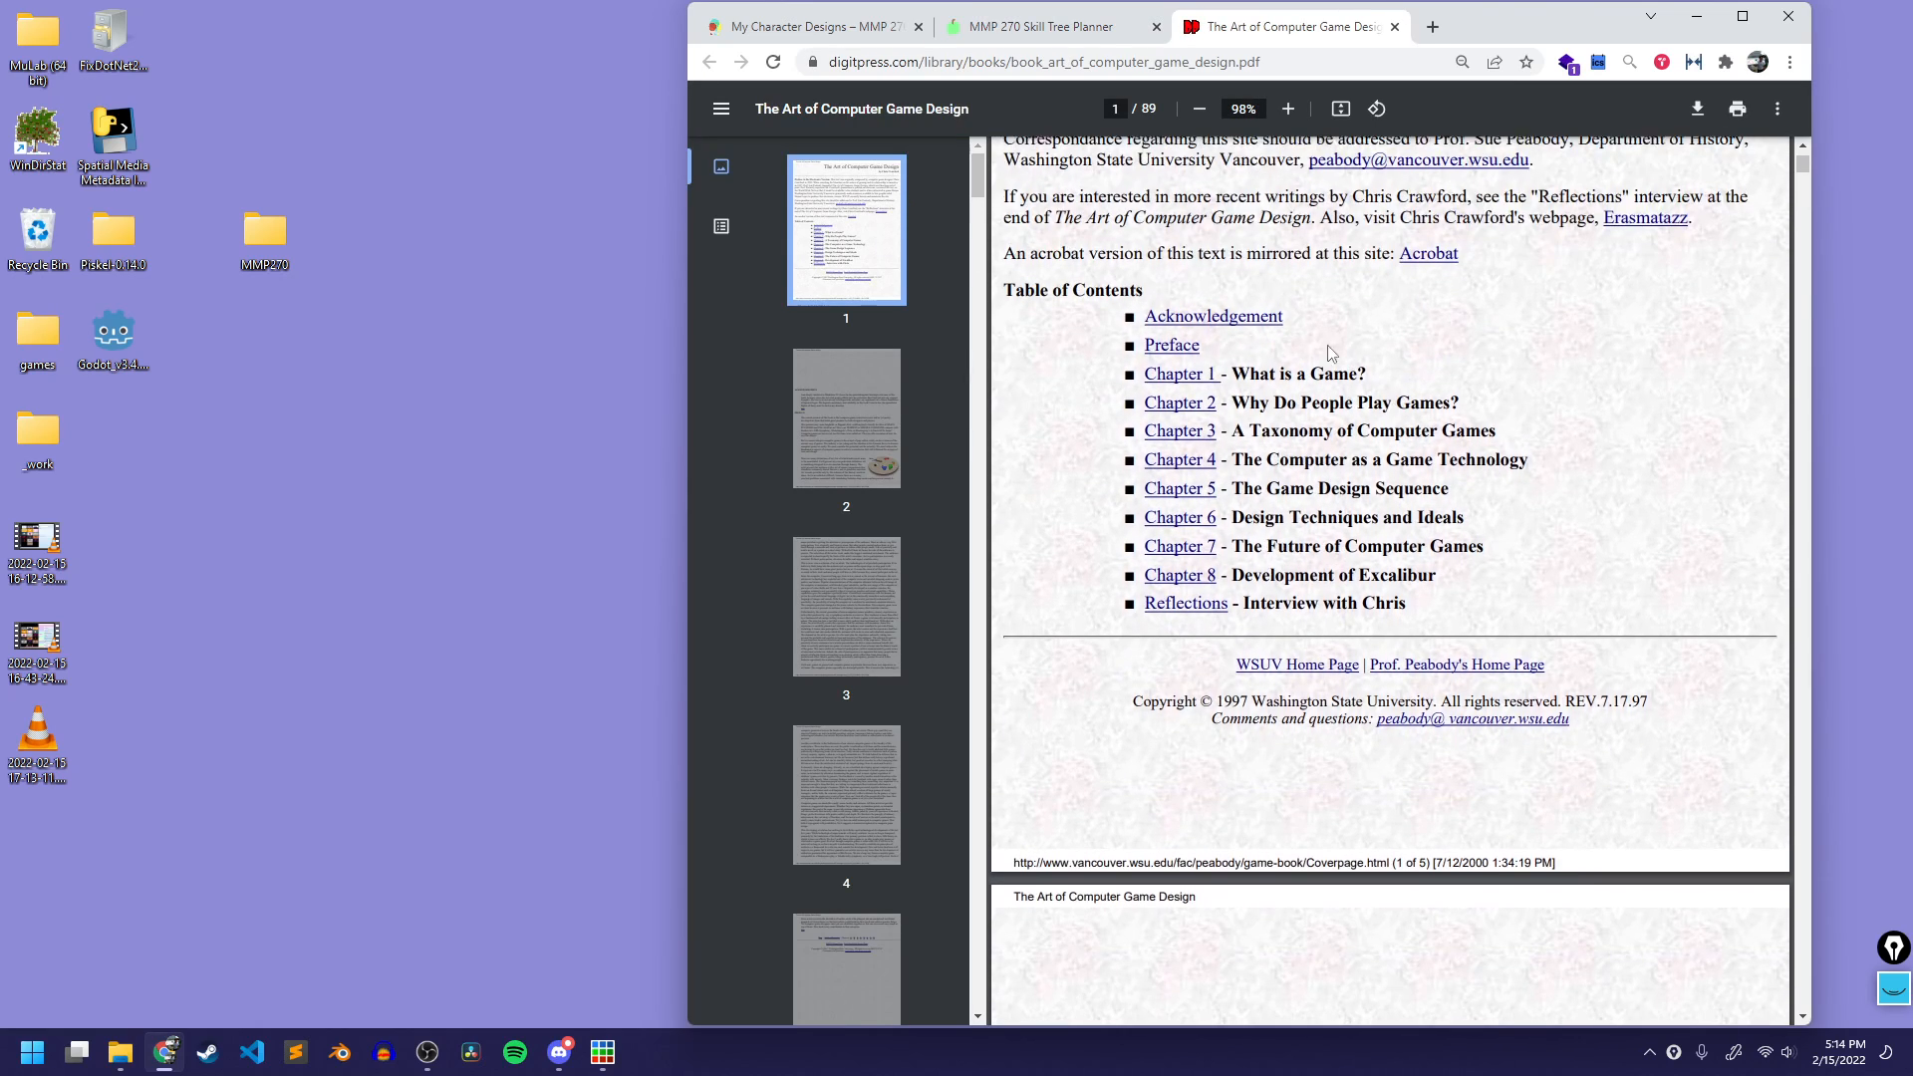
{"action": "left_click", "coordinate": [1190, 387]}
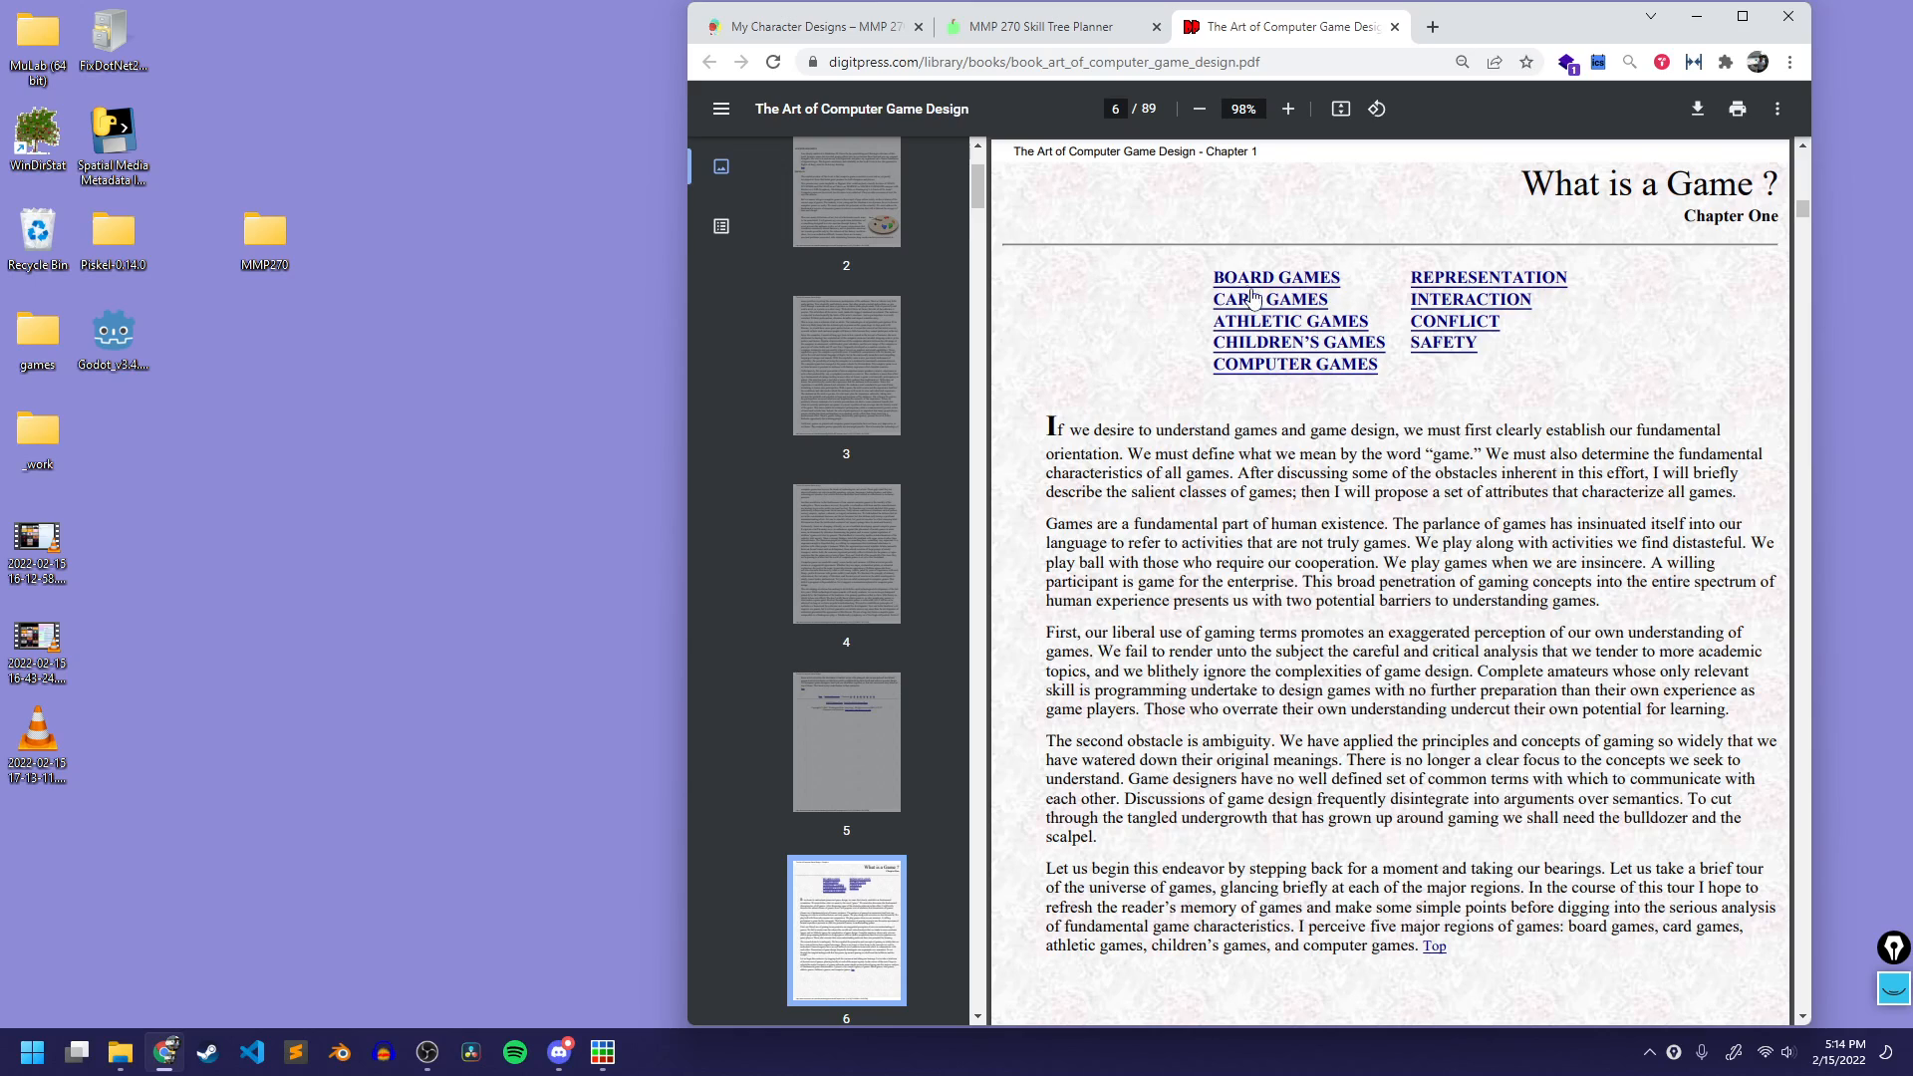
Step: Open the source PDF for Understanding Comics Chapter 2 from the skill tree and enlarge its pages to 200%
{"action": "left_click", "coordinate": [1043, 30]}
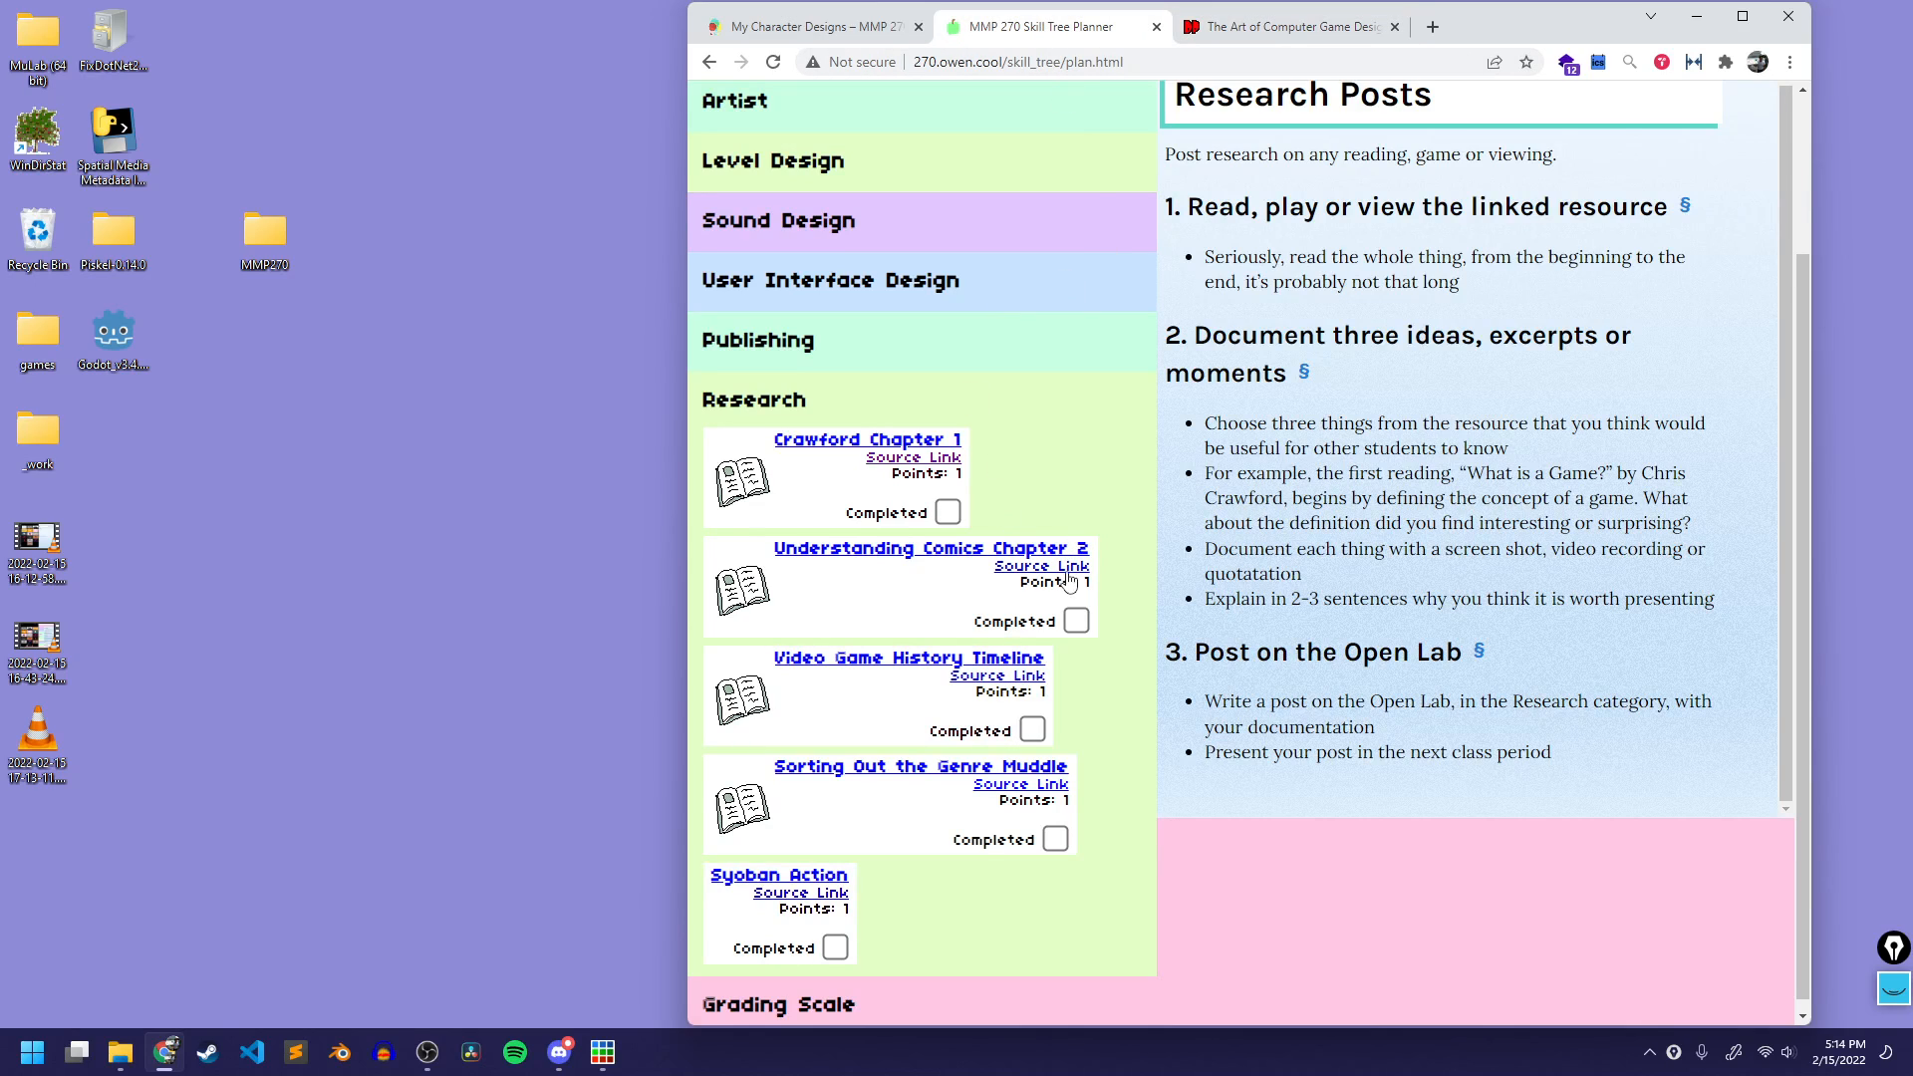
{"action": "left_click", "coordinate": [1032, 568]}
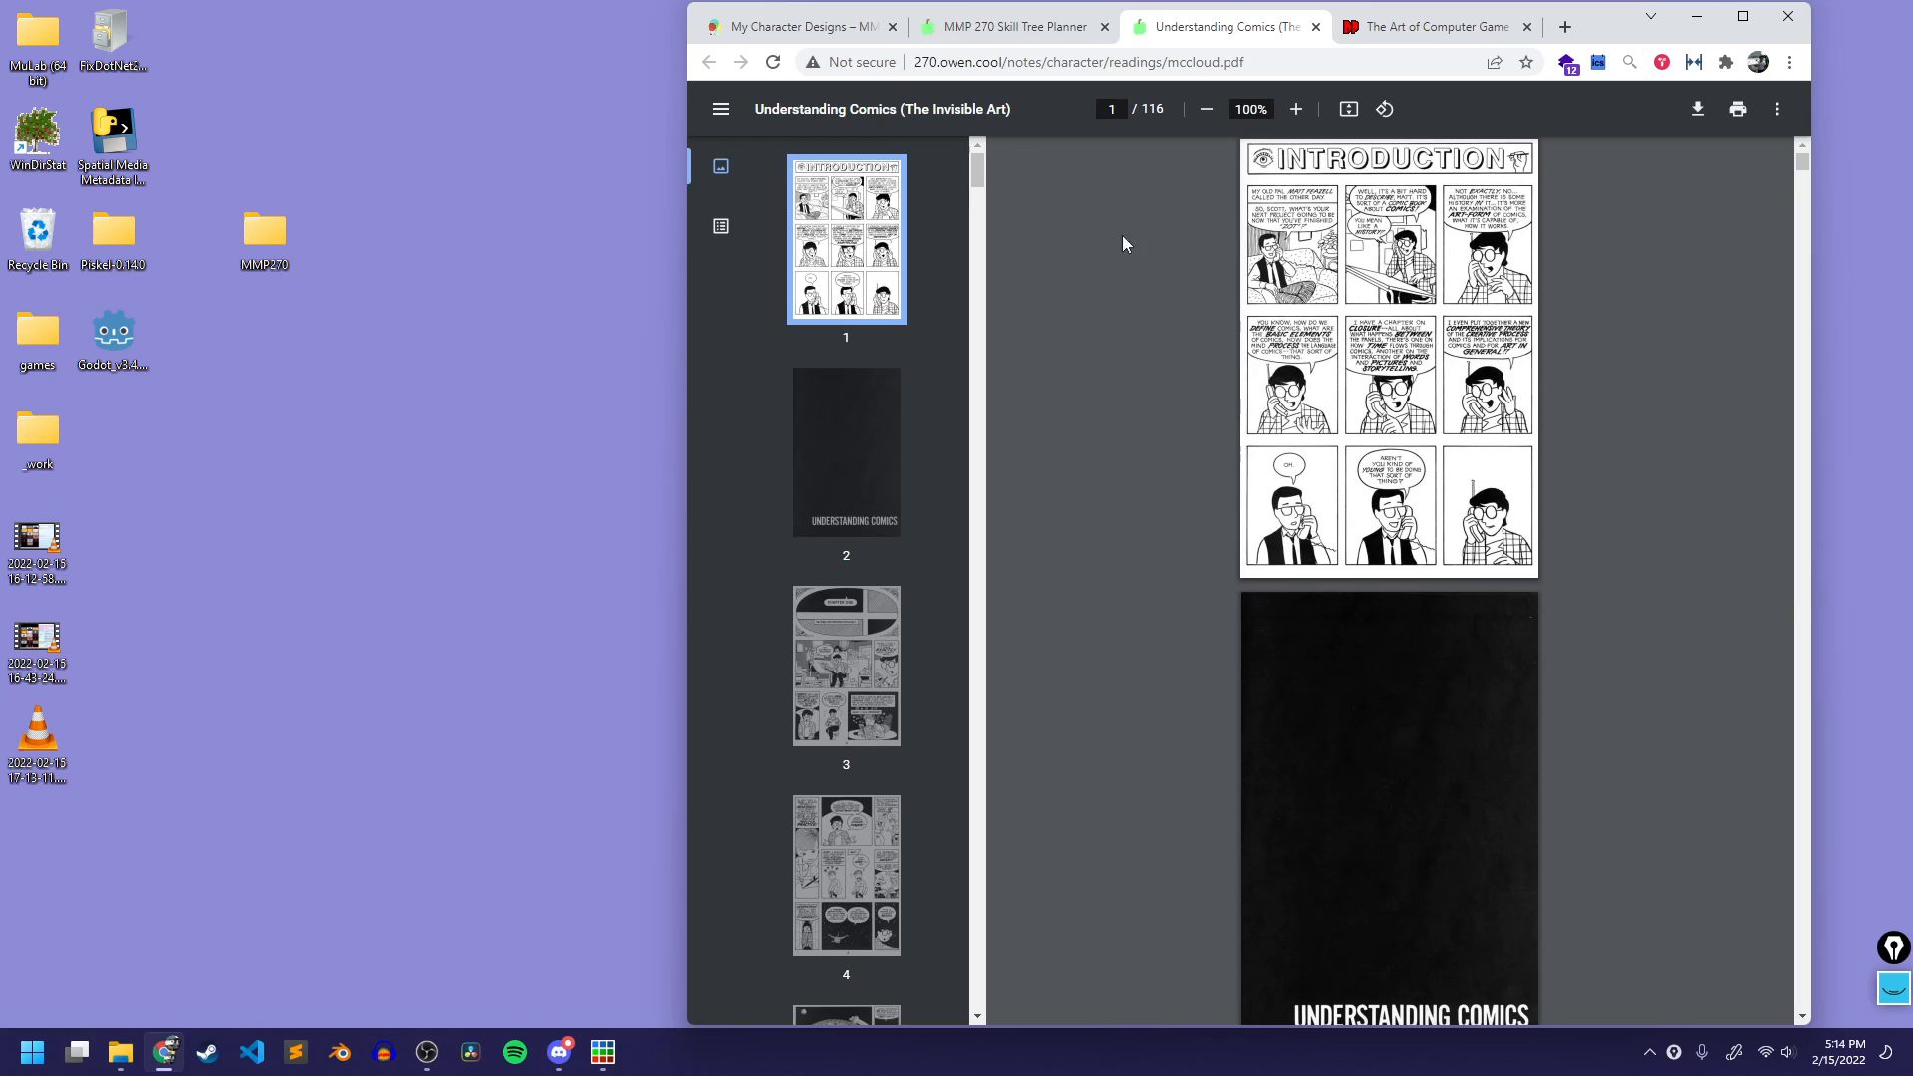
{"action": "left_click", "coordinate": [1297, 108]}
{"action": "left_click", "coordinate": [1298, 108]}
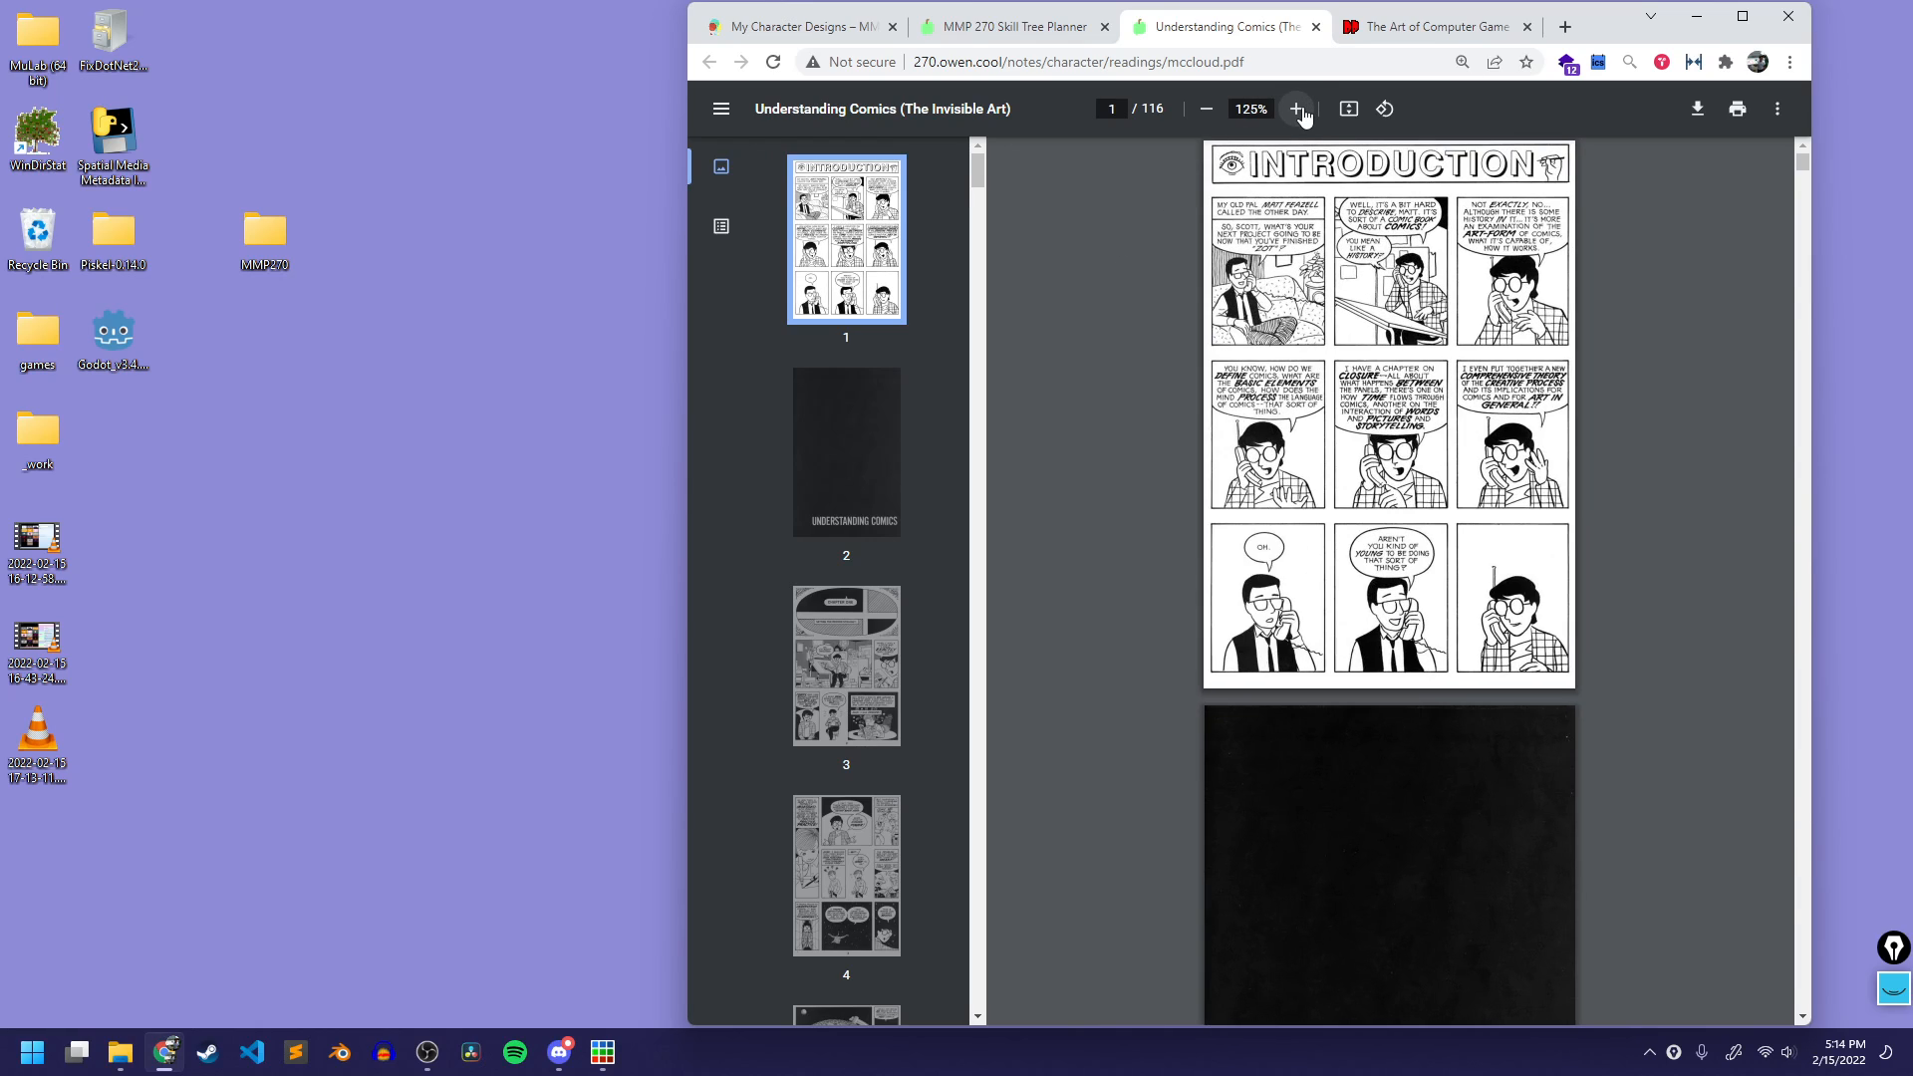
{"action": "left_click", "coordinate": [1297, 108]}
{"action": "left_click", "coordinate": [1297, 108]}
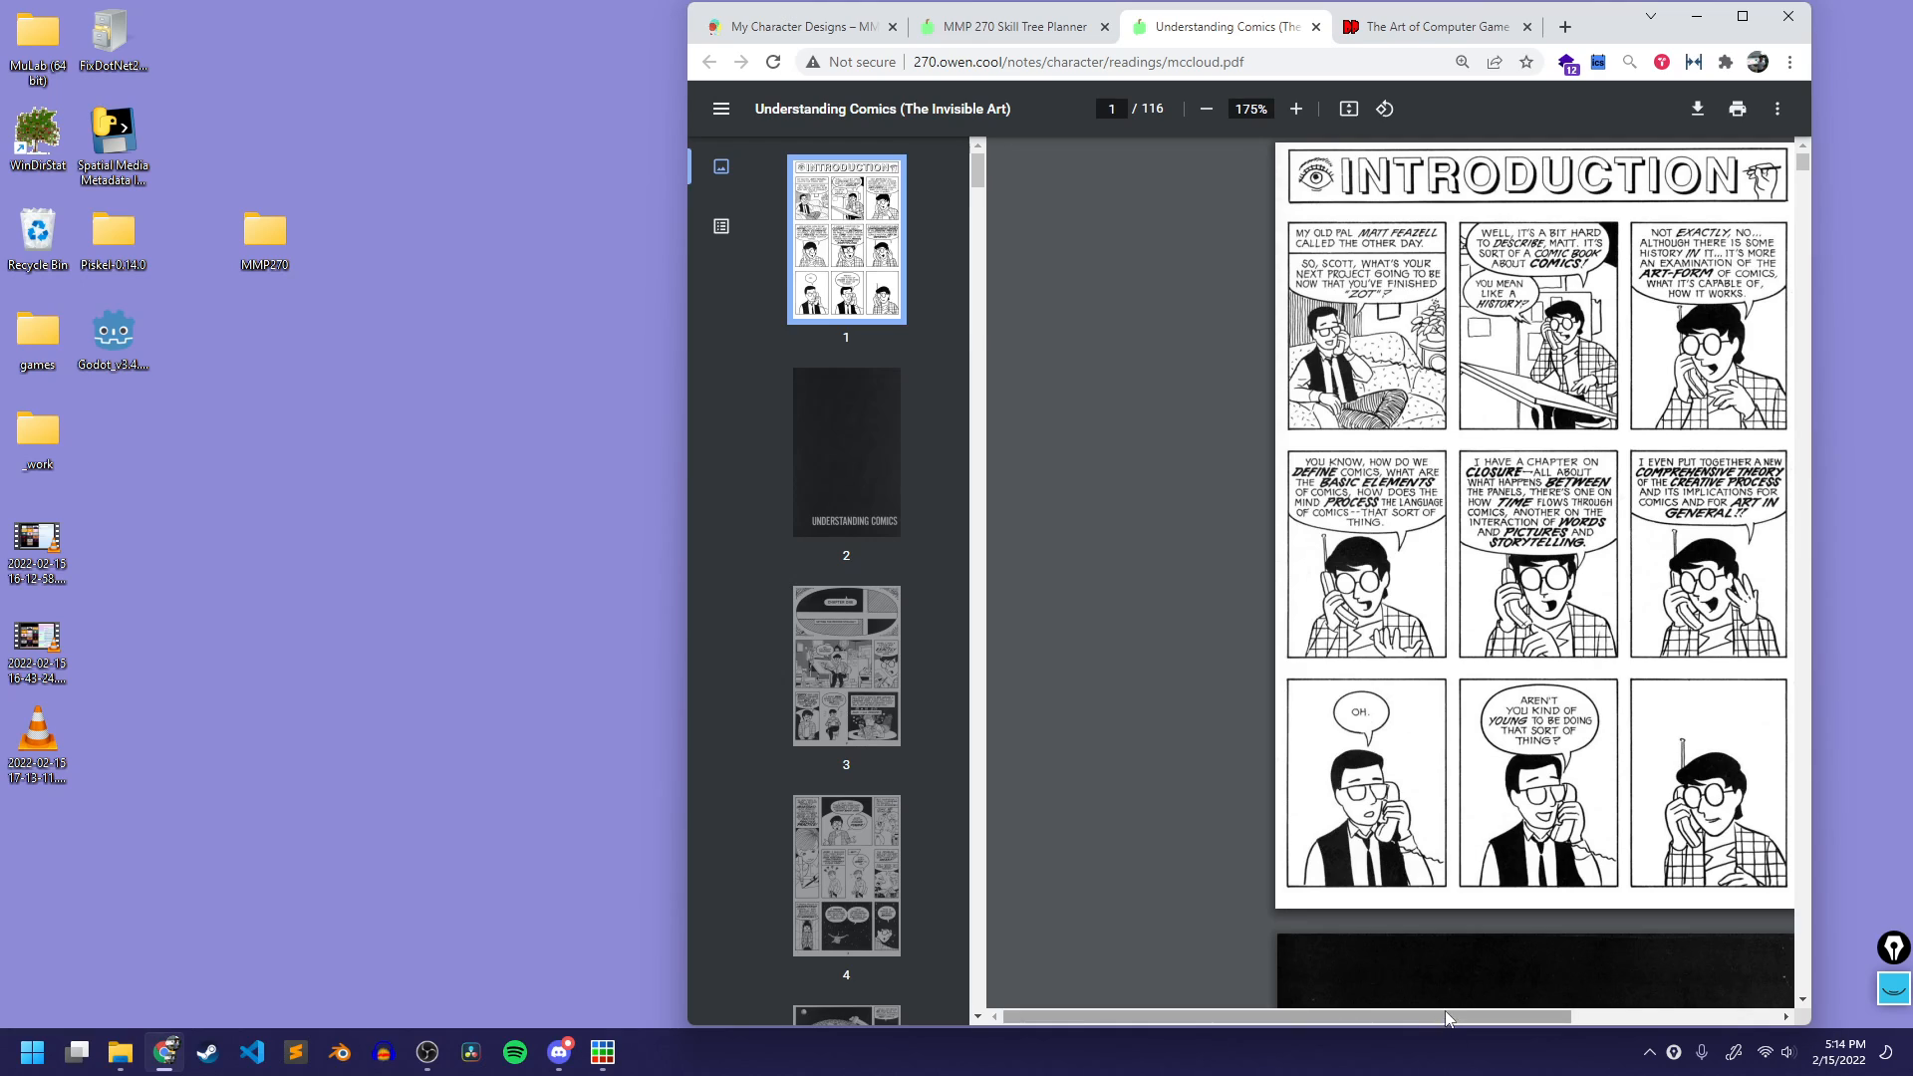
{"action": "left_click_drag", "start_coordinate": [1447, 1016], "coordinate": [1598, 1004]}
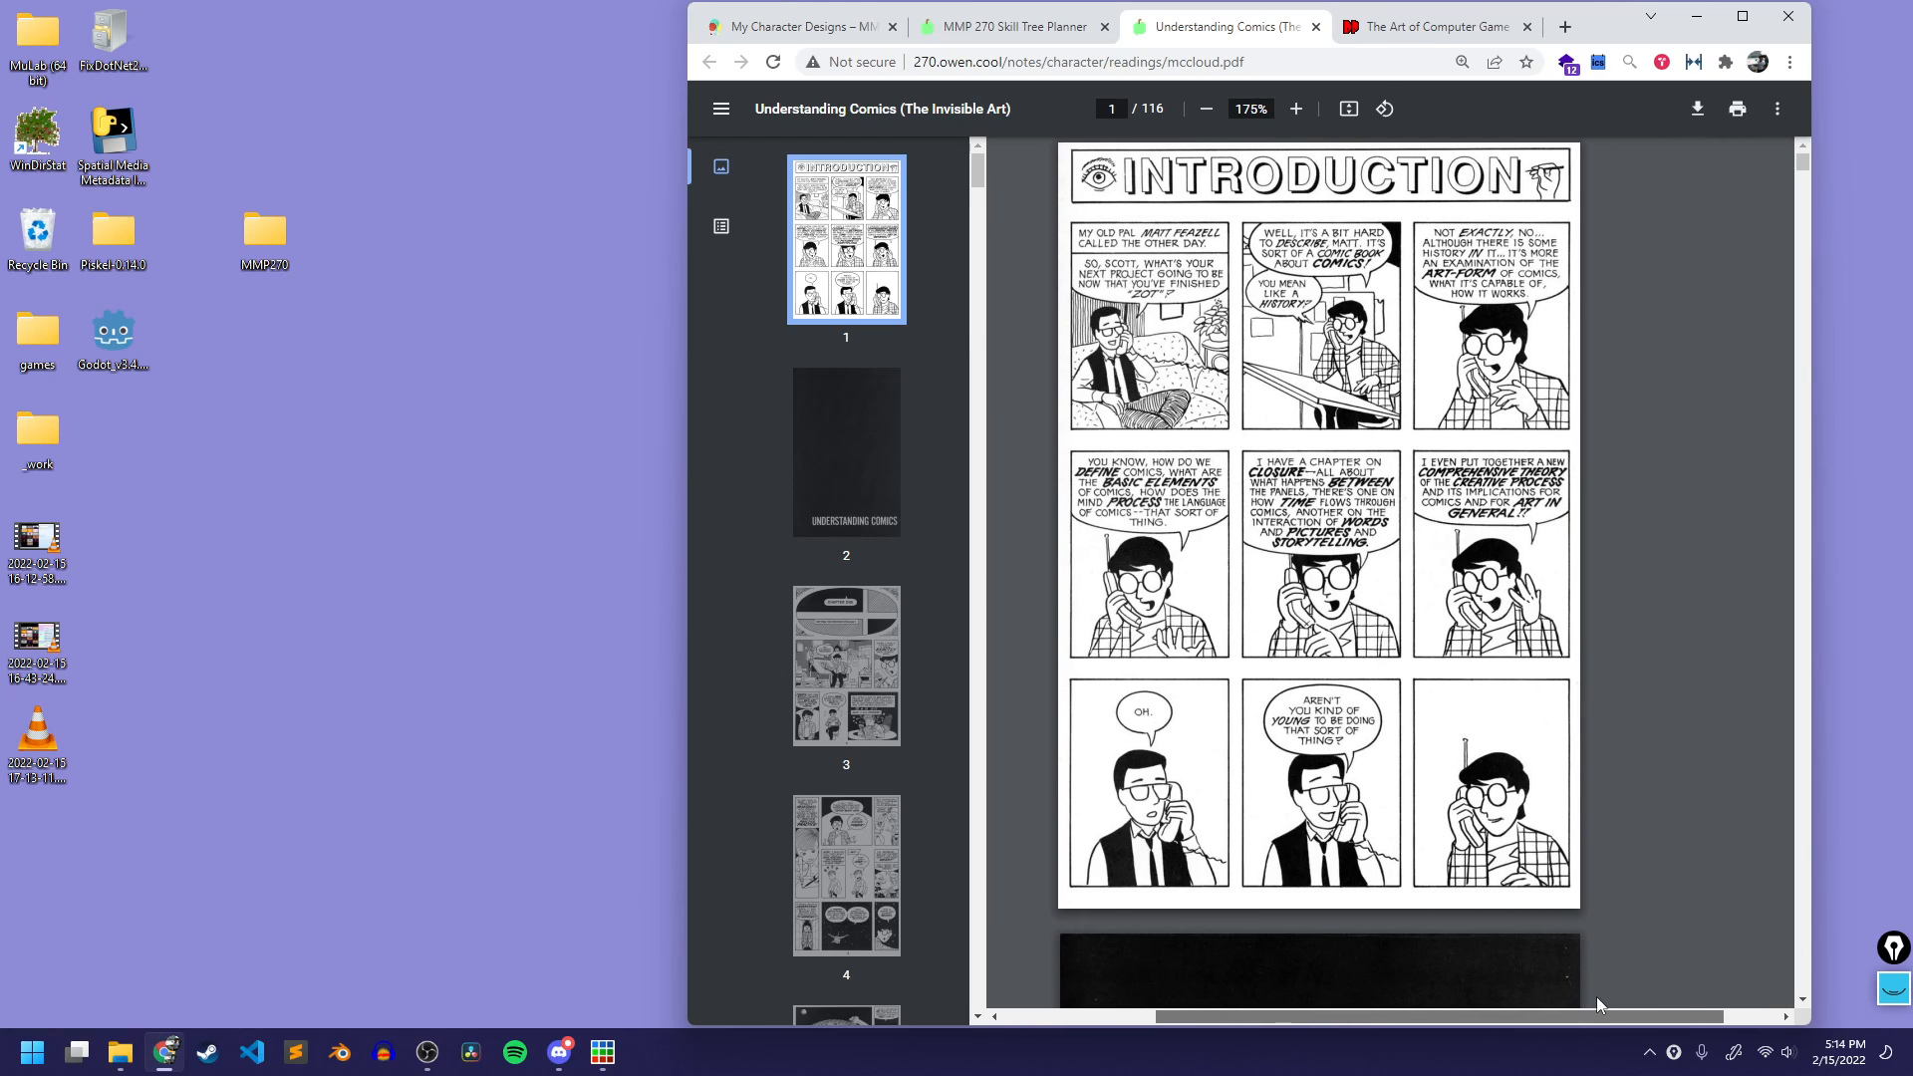
{"action": "left_click", "coordinate": [1296, 109]}
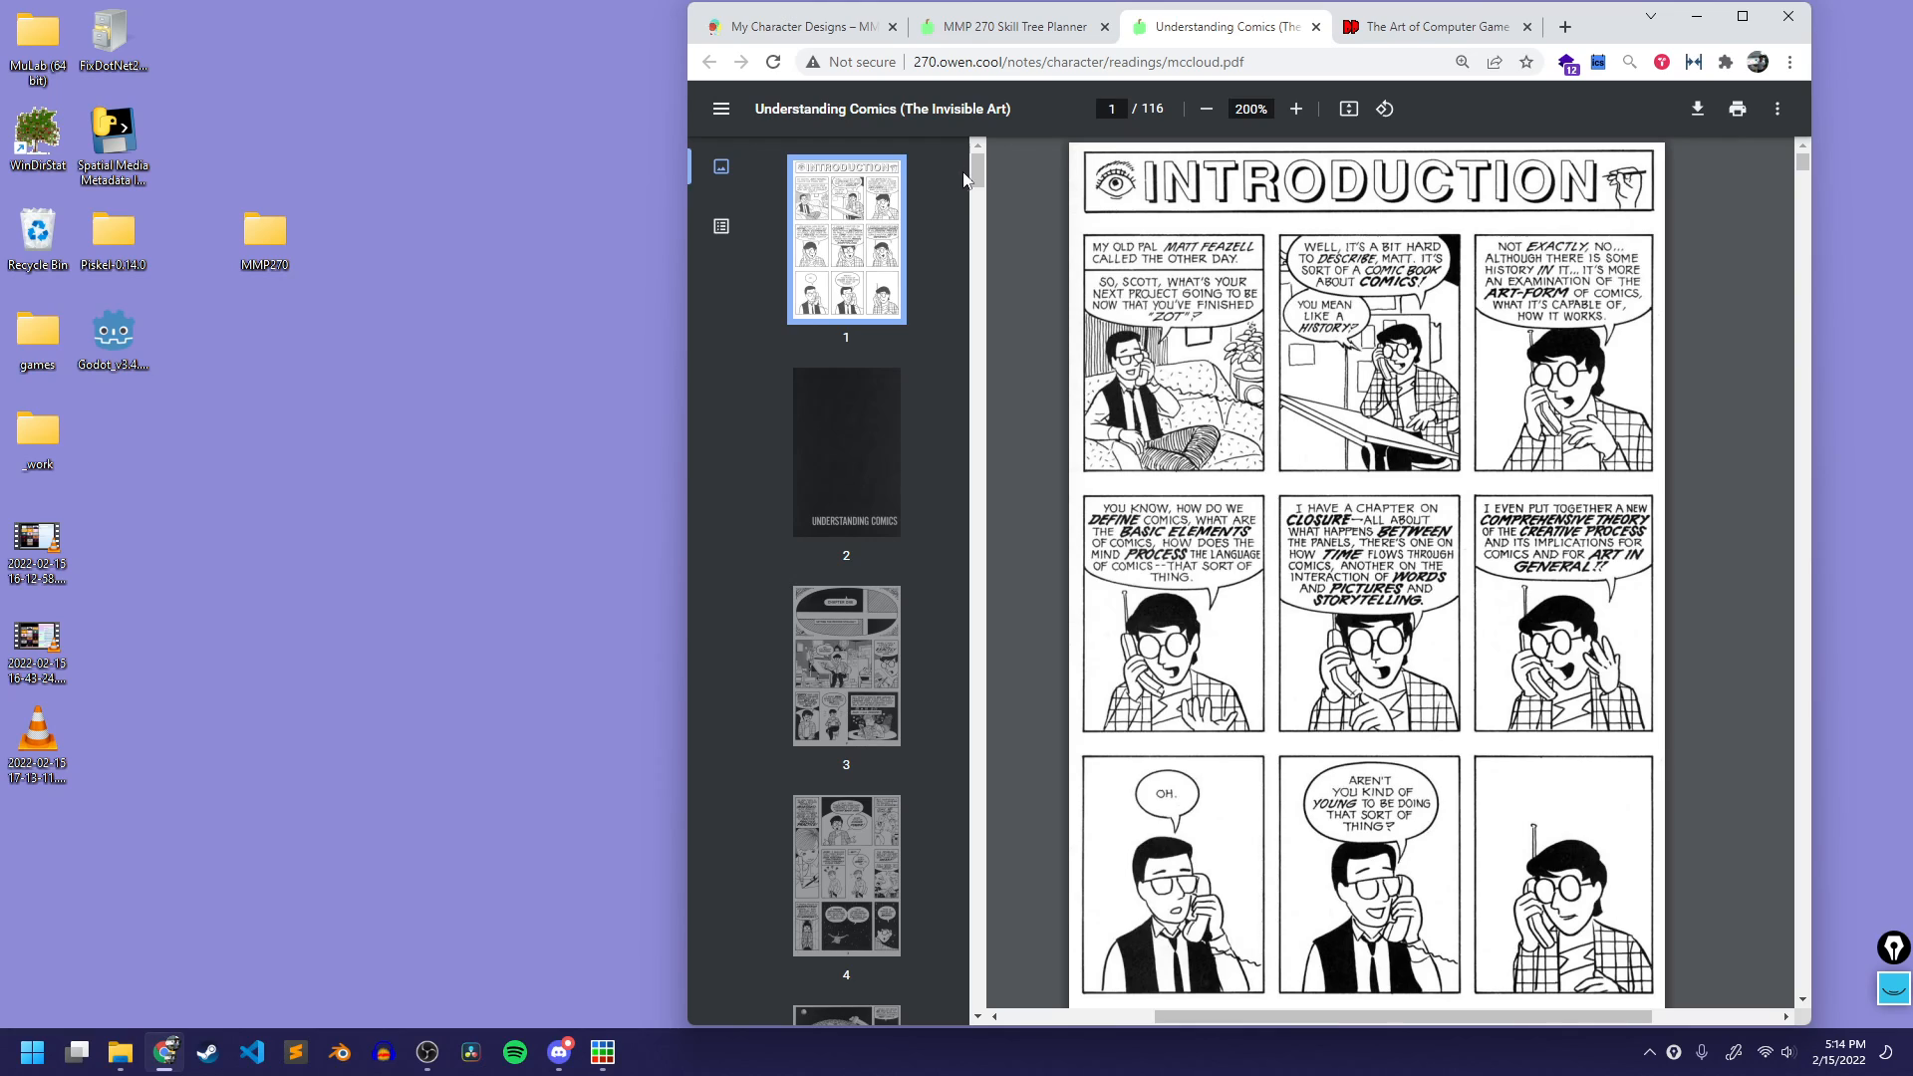
Step: Go to page 25 of the Understanding Comics PDF, where Chapter Two starts, and bring the full page width into view
{"action": "left_click_drag", "start_coordinate": [974, 171], "coordinate": [959, 357]}
{"action": "left_click", "coordinate": [865, 265]}
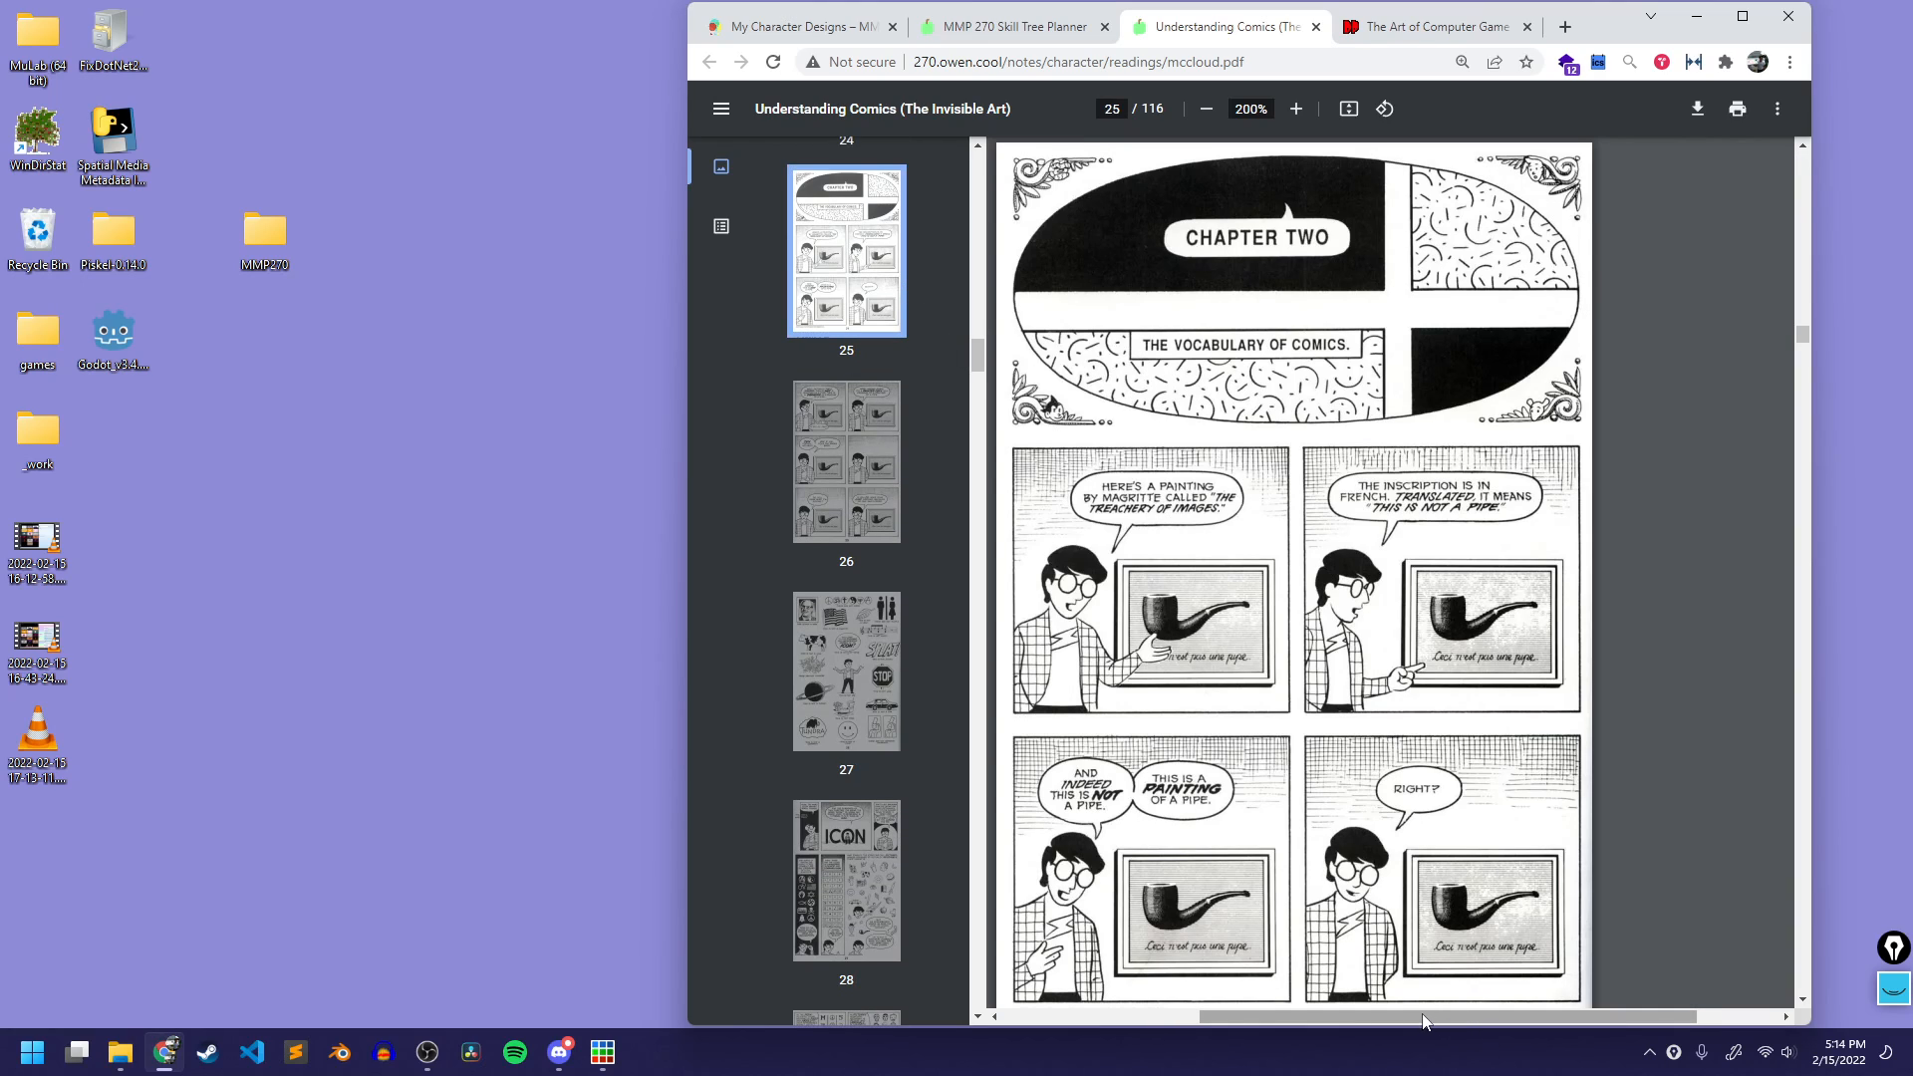
{"action": "left_click_drag", "start_coordinate": [1424, 1017], "coordinate": [1390, 1018]}
Step: Return to the Skill Tree Planner and review the three-part Research Posts instructions
{"action": "left_click", "coordinate": [1056, 32]}
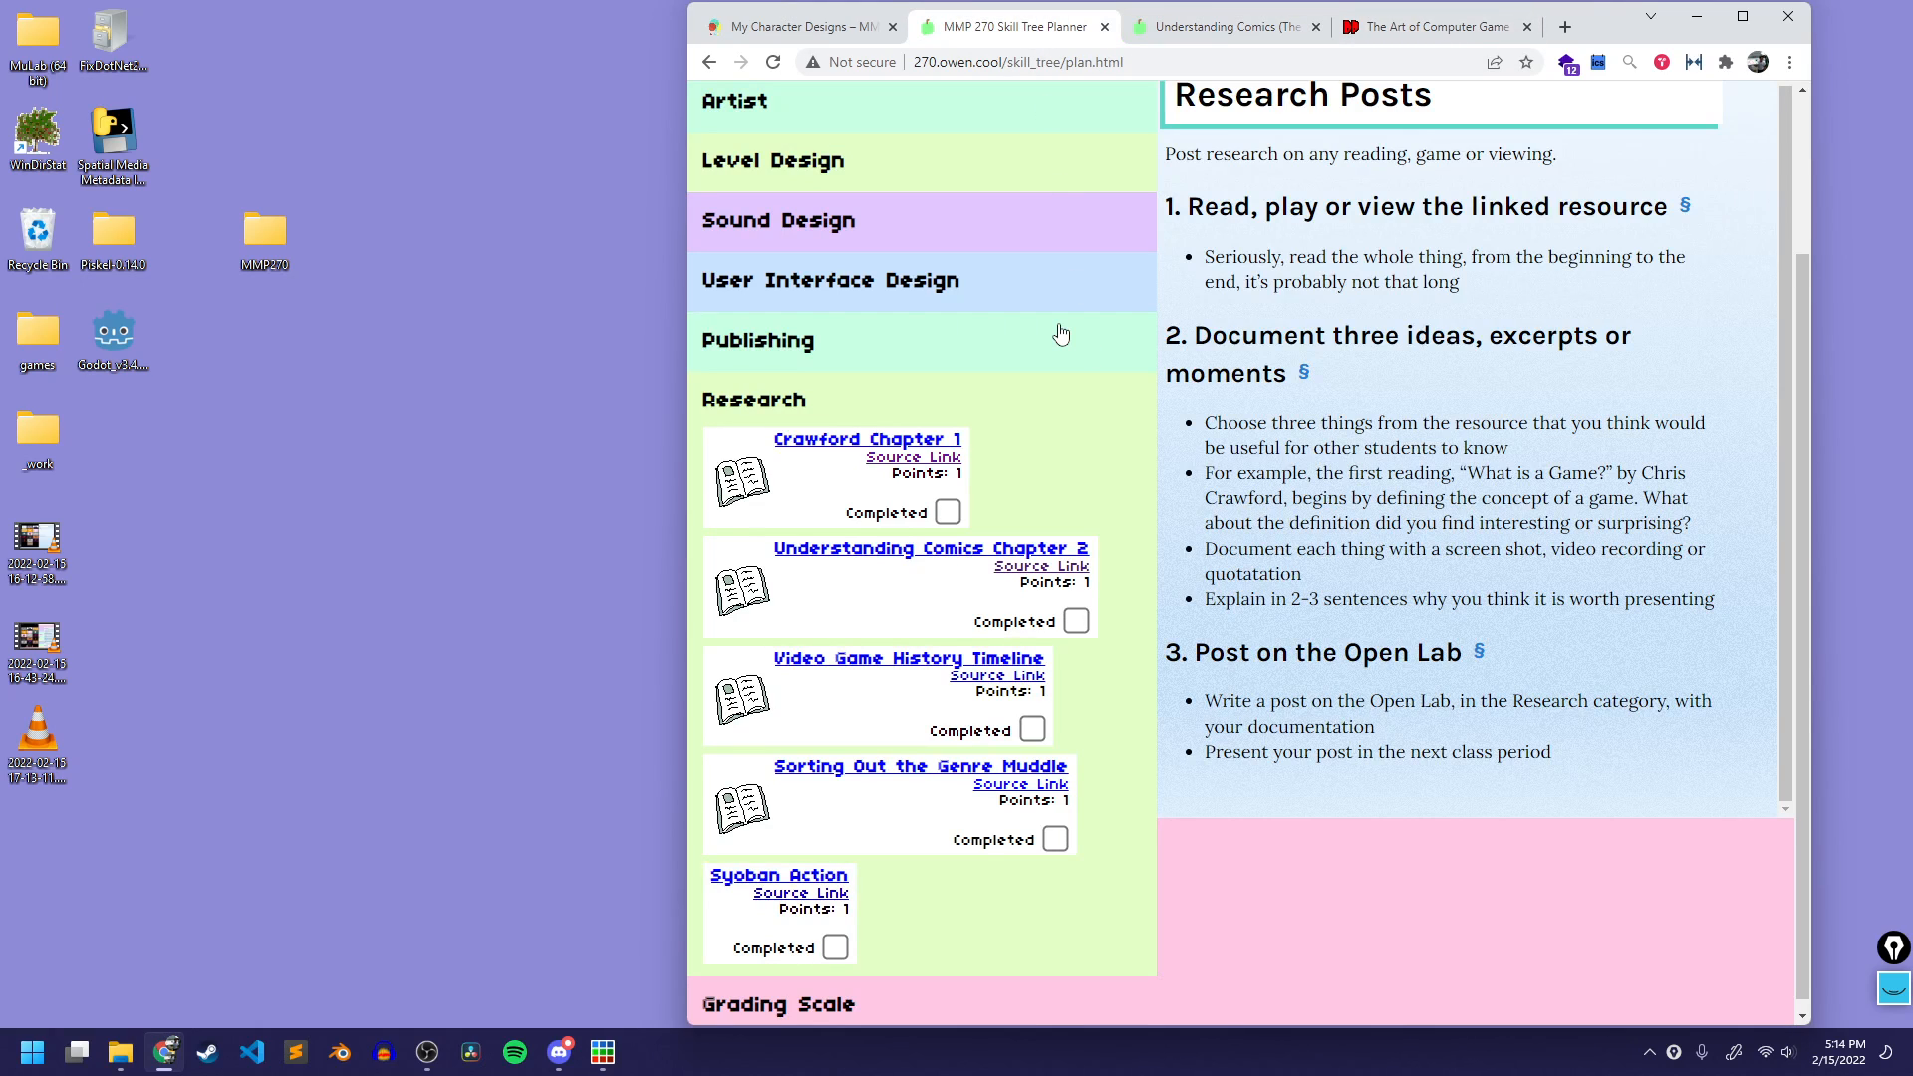
{"action": "scroll", "coordinate": [1222, 427], "scroll_direction": "down", "scroll_amount": 1}
{"action": "scroll", "coordinate": [1330, 378], "scroll_direction": "up", "scroll_amount": 2}
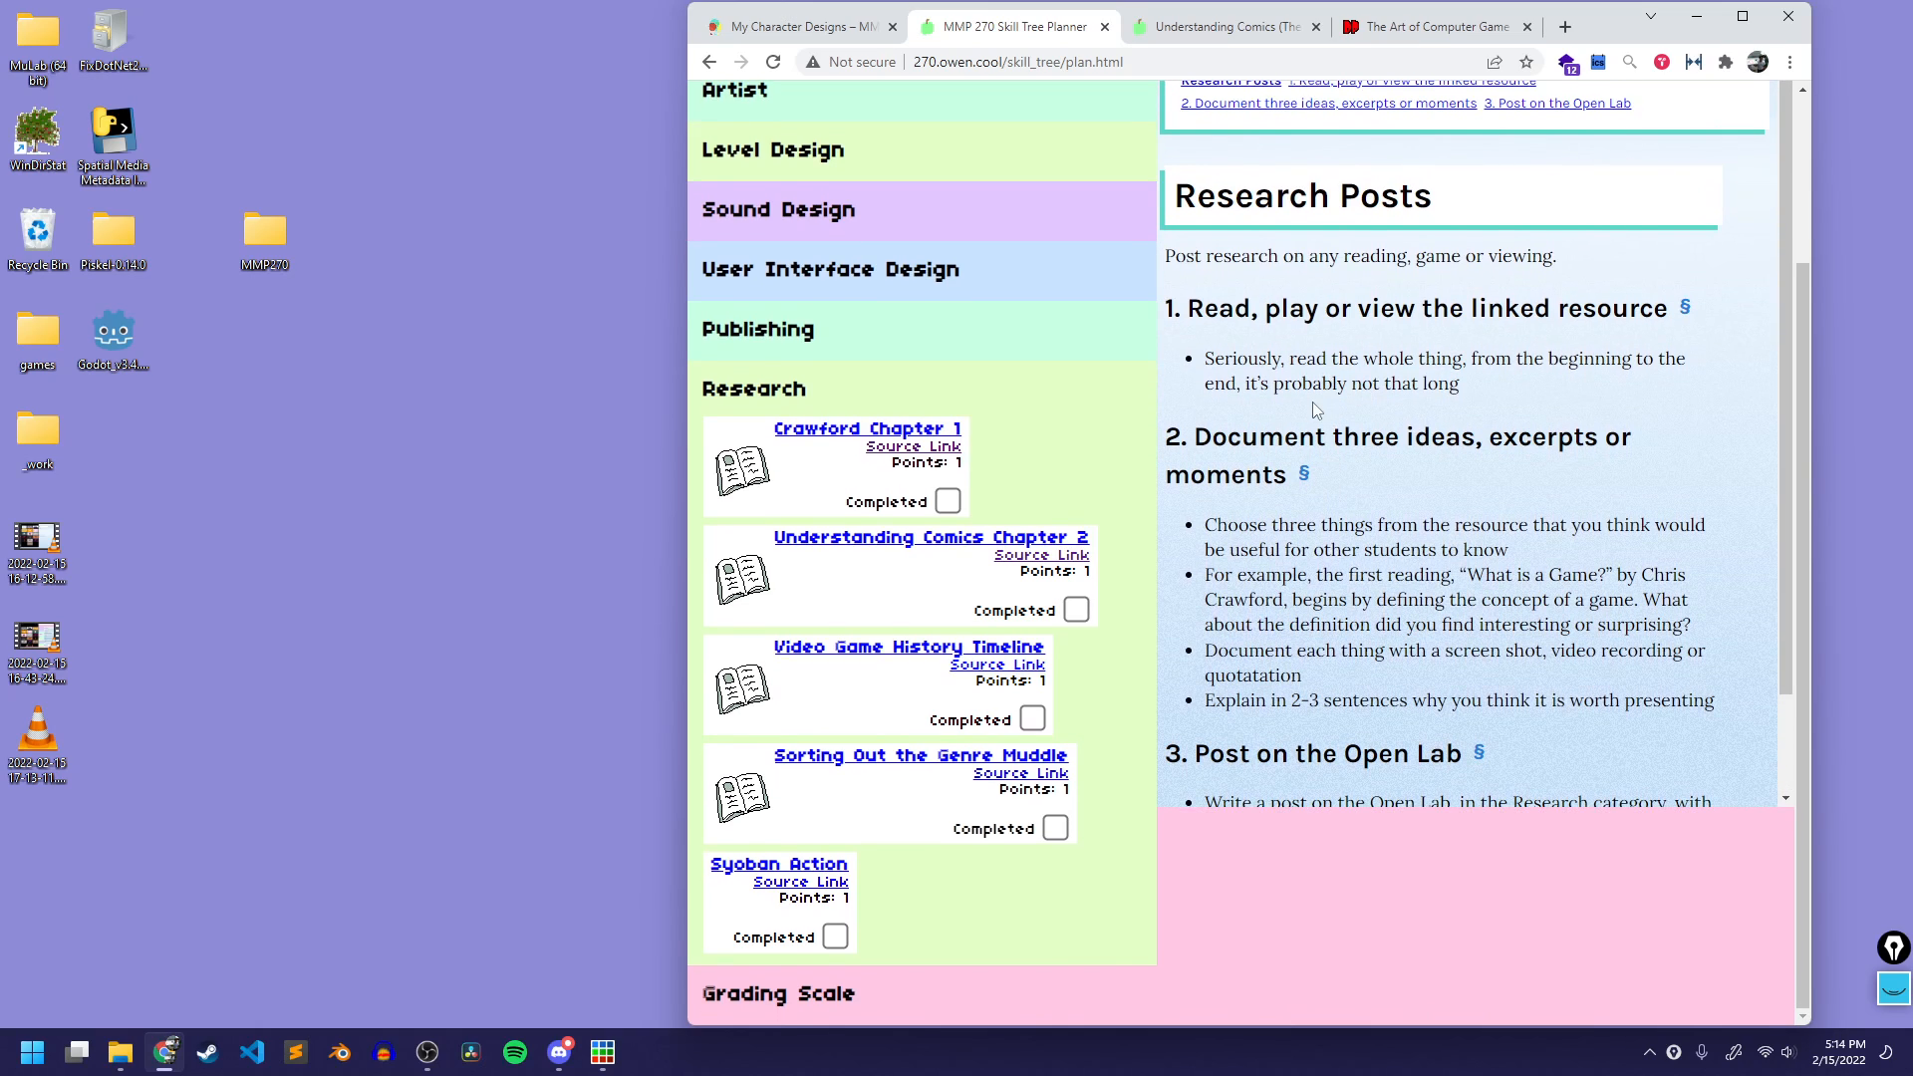
{"action": "scroll", "coordinate": [1312, 408], "scroll_direction": "down", "scroll_amount": 1}
{"action": "scroll", "coordinate": [1268, 337], "scroll_direction": "down", "scroll_amount": 1}
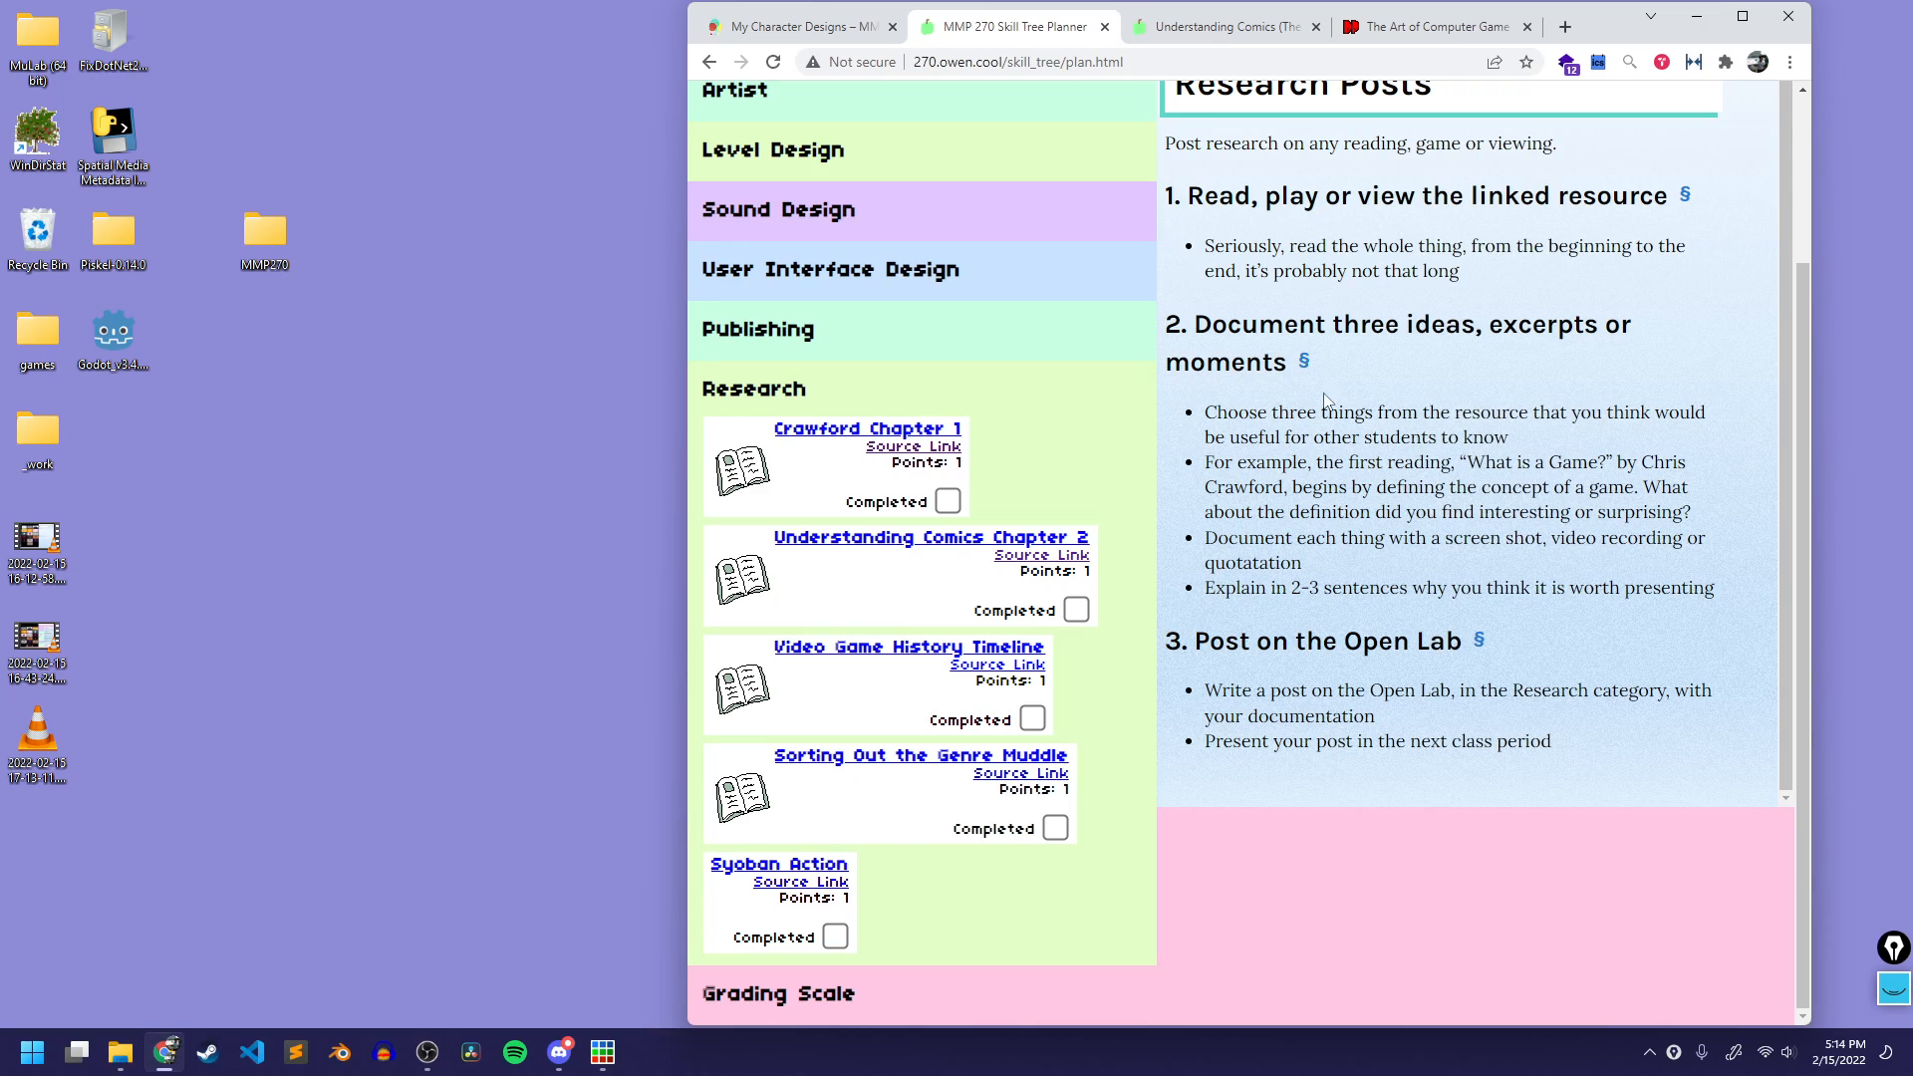
Step: In The Art of Computer Game Design, copy the passage from "We must now address the question" through "conflict, and safety." on page 8
{"action": "left_click", "coordinate": [1182, 24]}
{"action": "left_click", "coordinate": [1425, 27]}
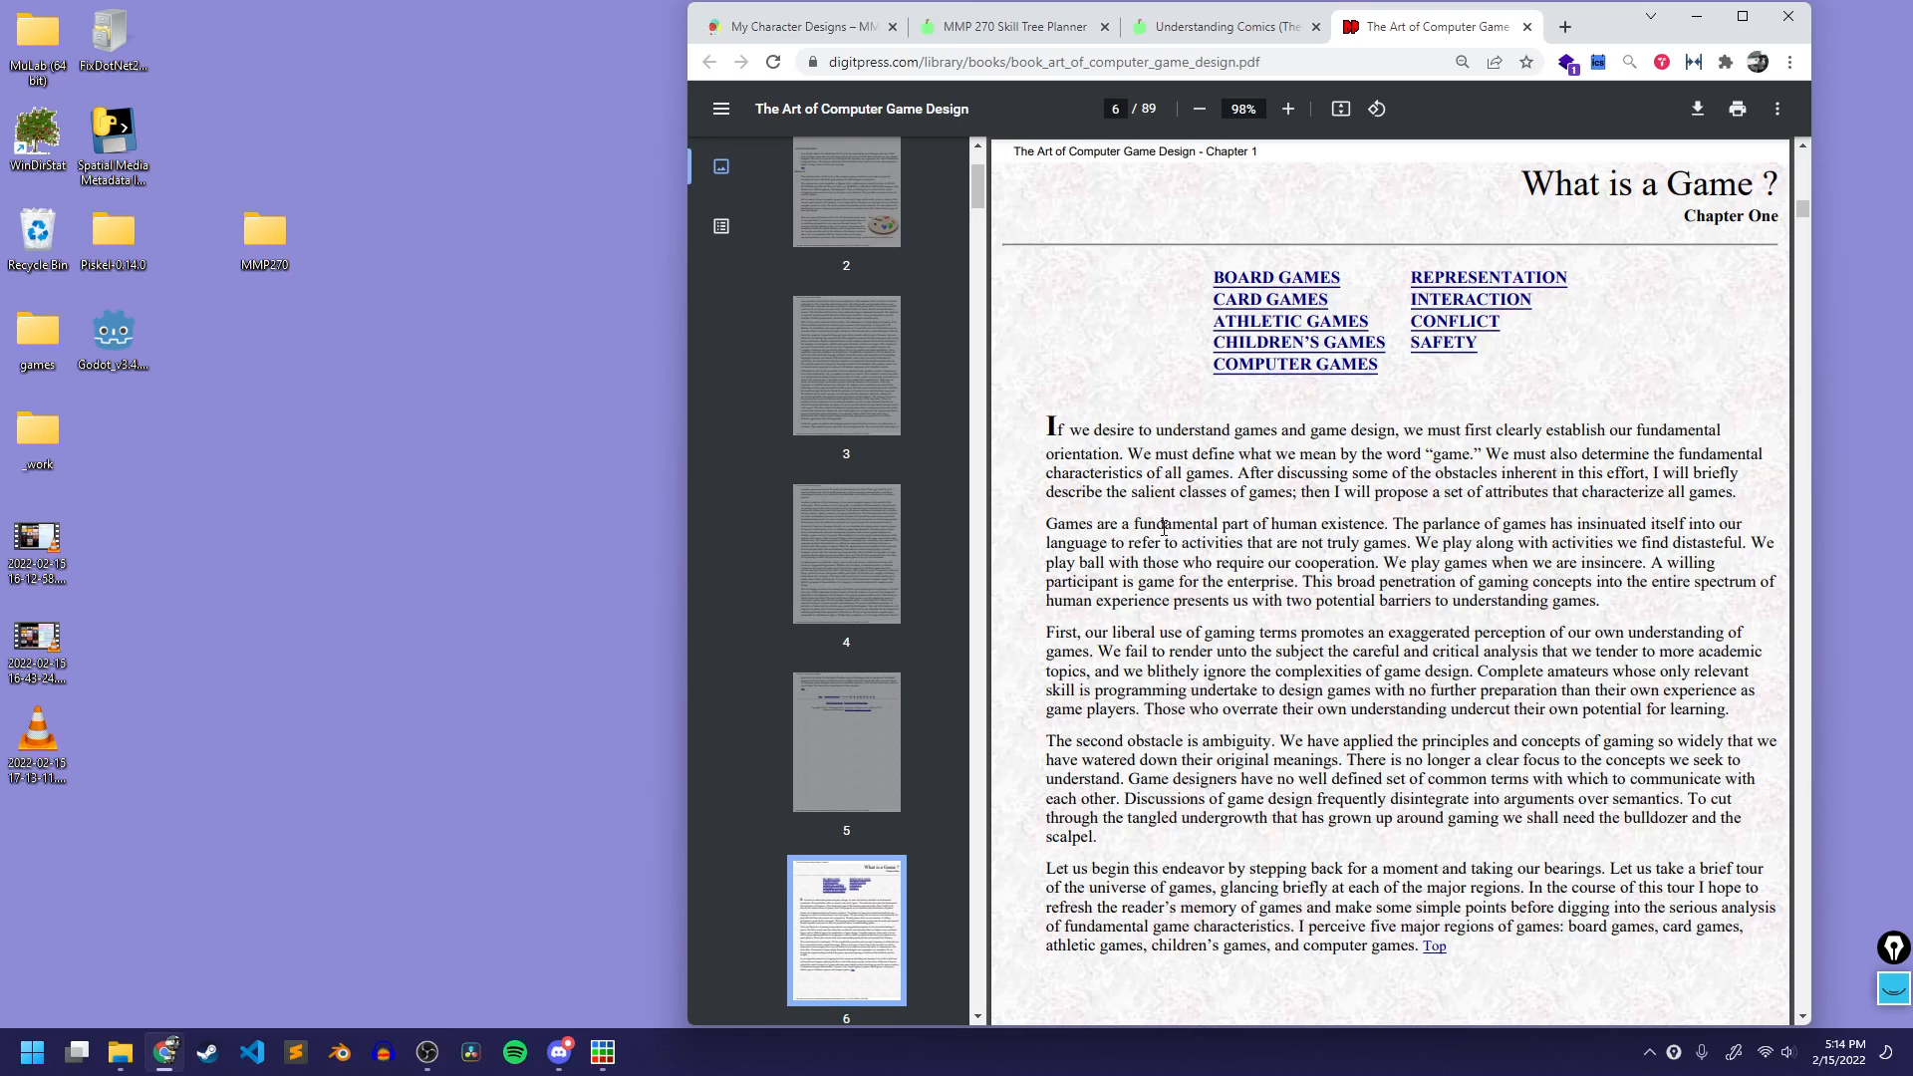
{"action": "scroll", "coordinate": [1162, 527], "scroll_direction": "down", "scroll_amount": 3}
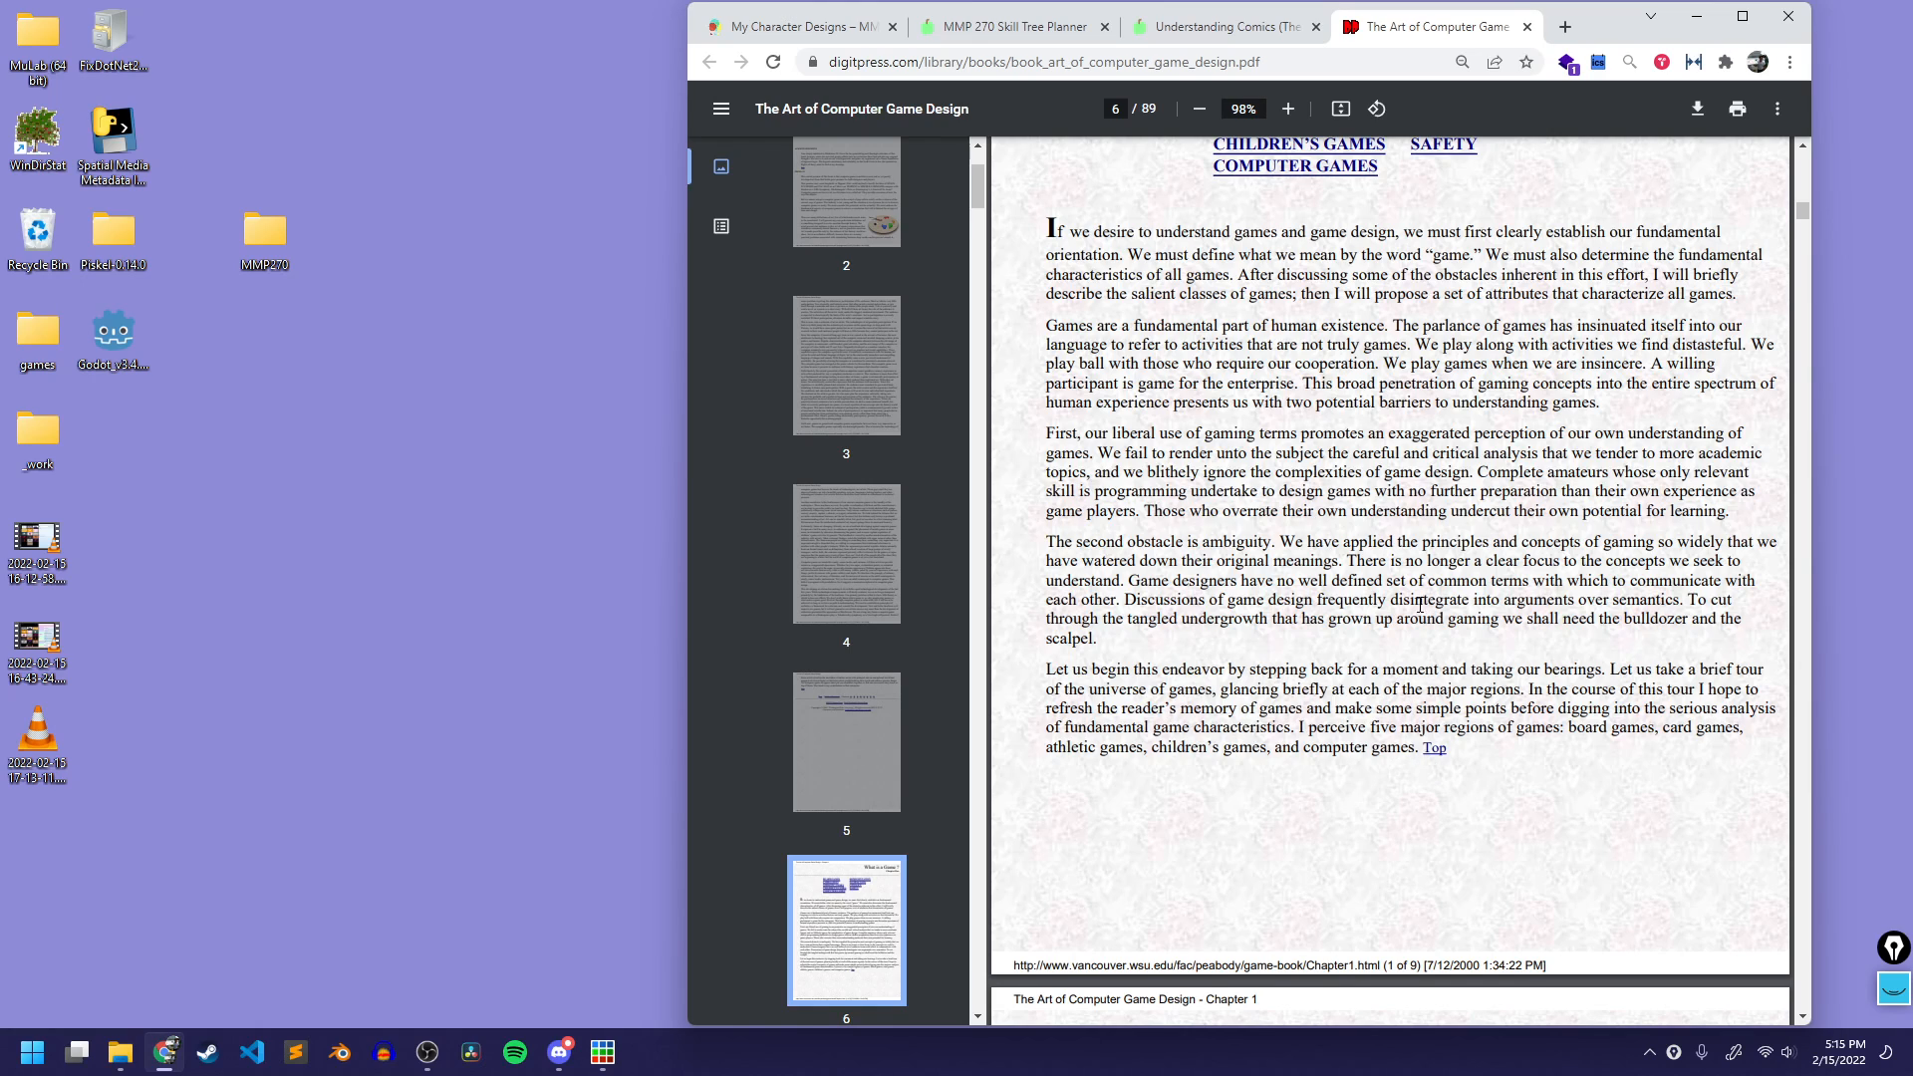
{"action": "scroll", "coordinate": [1420, 605], "scroll_direction": "down", "scroll_amount": 7}
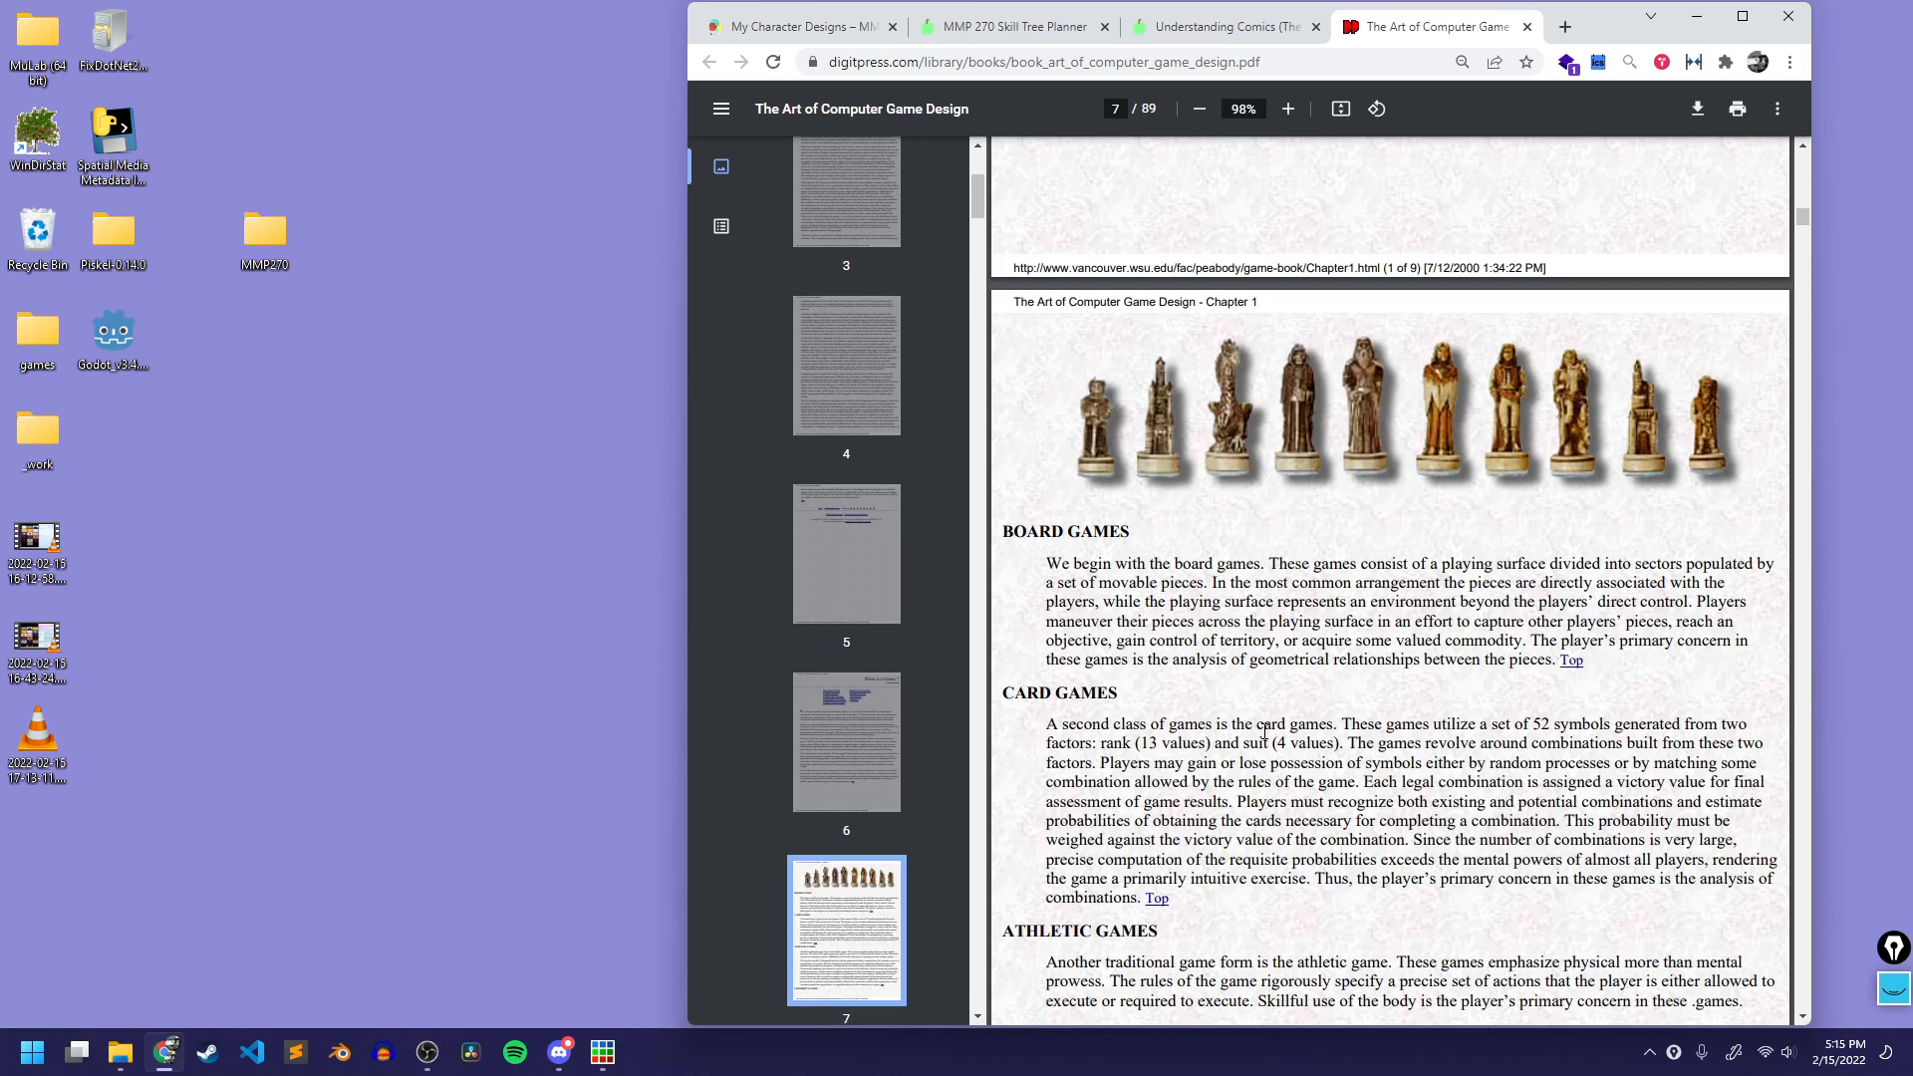
{"action": "scroll", "coordinate": [1263, 732], "scroll_direction": "down", "scroll_amount": 10}
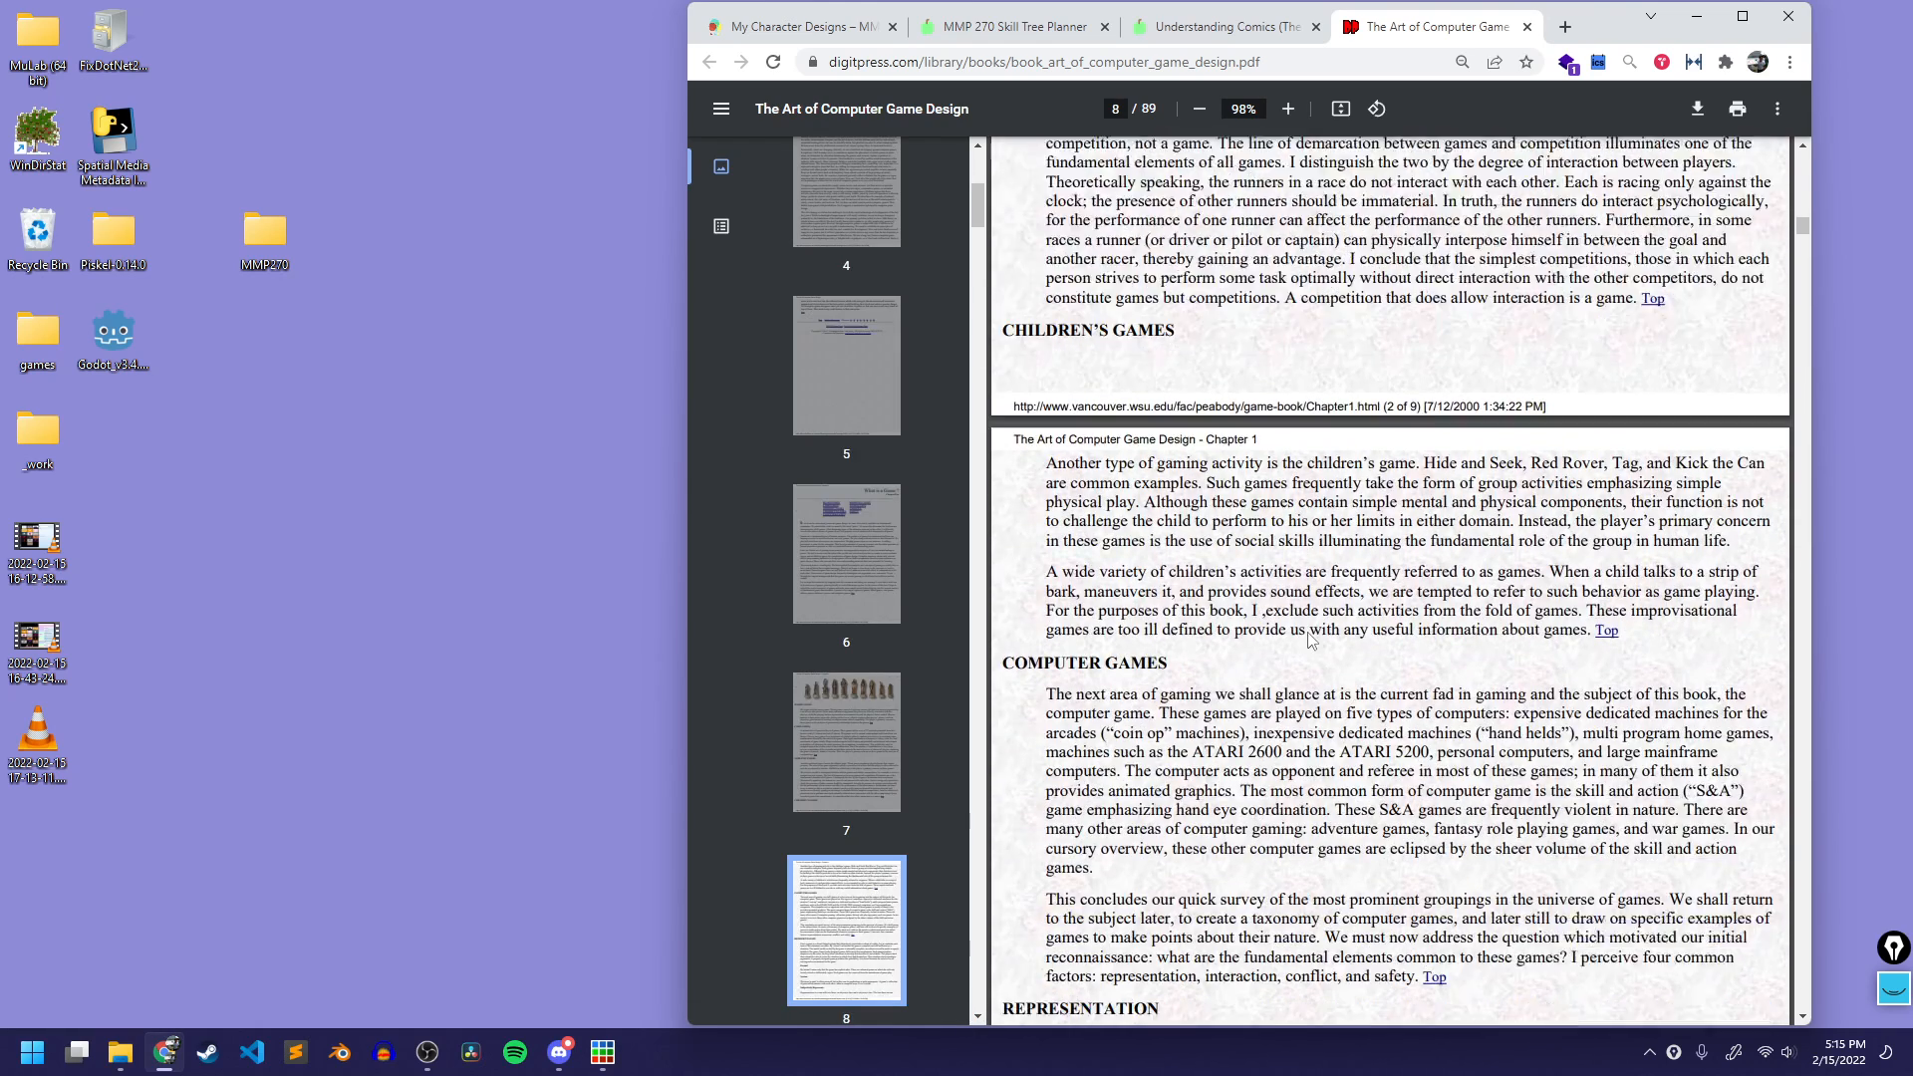
{"action": "scroll", "coordinate": [1325, 636], "scroll_direction": "down", "scroll_amount": 2}
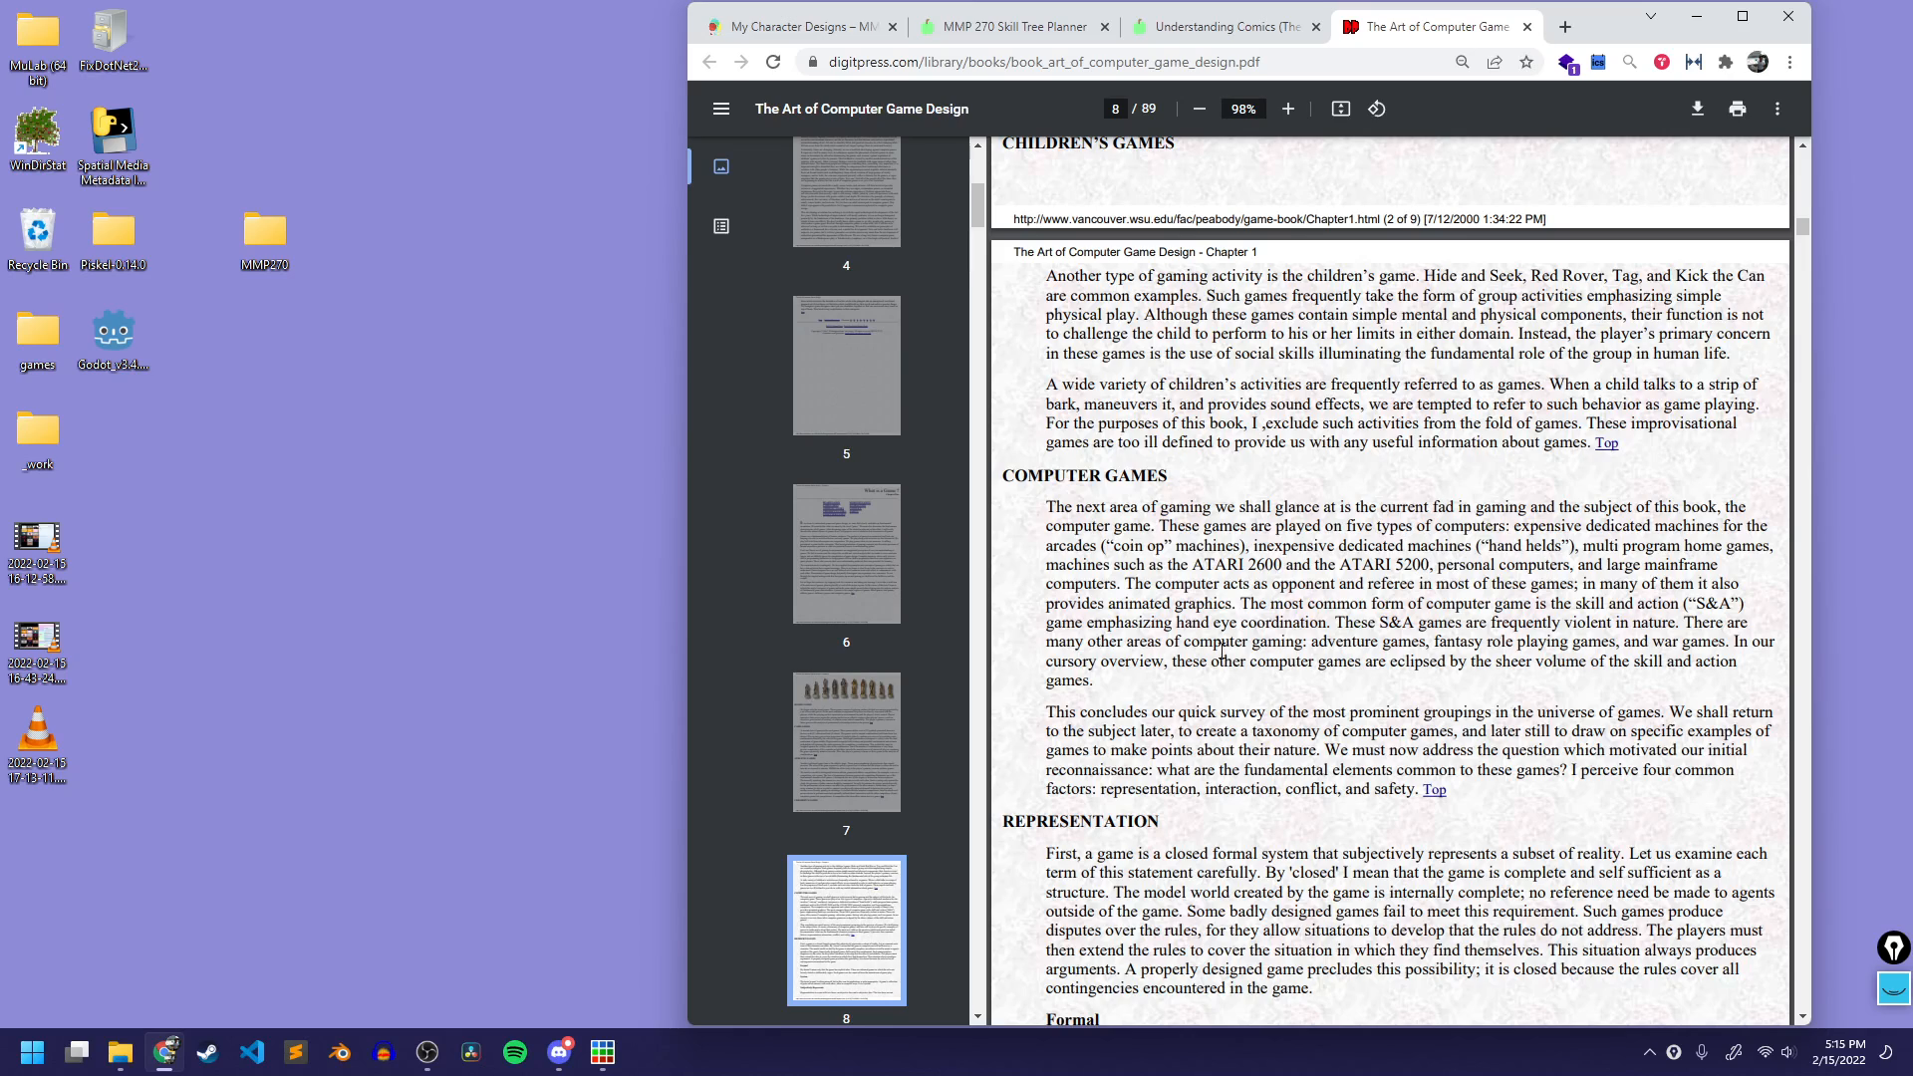
{"action": "scroll", "coordinate": [1194, 689], "scroll_direction": "down", "scroll_amount": 2}
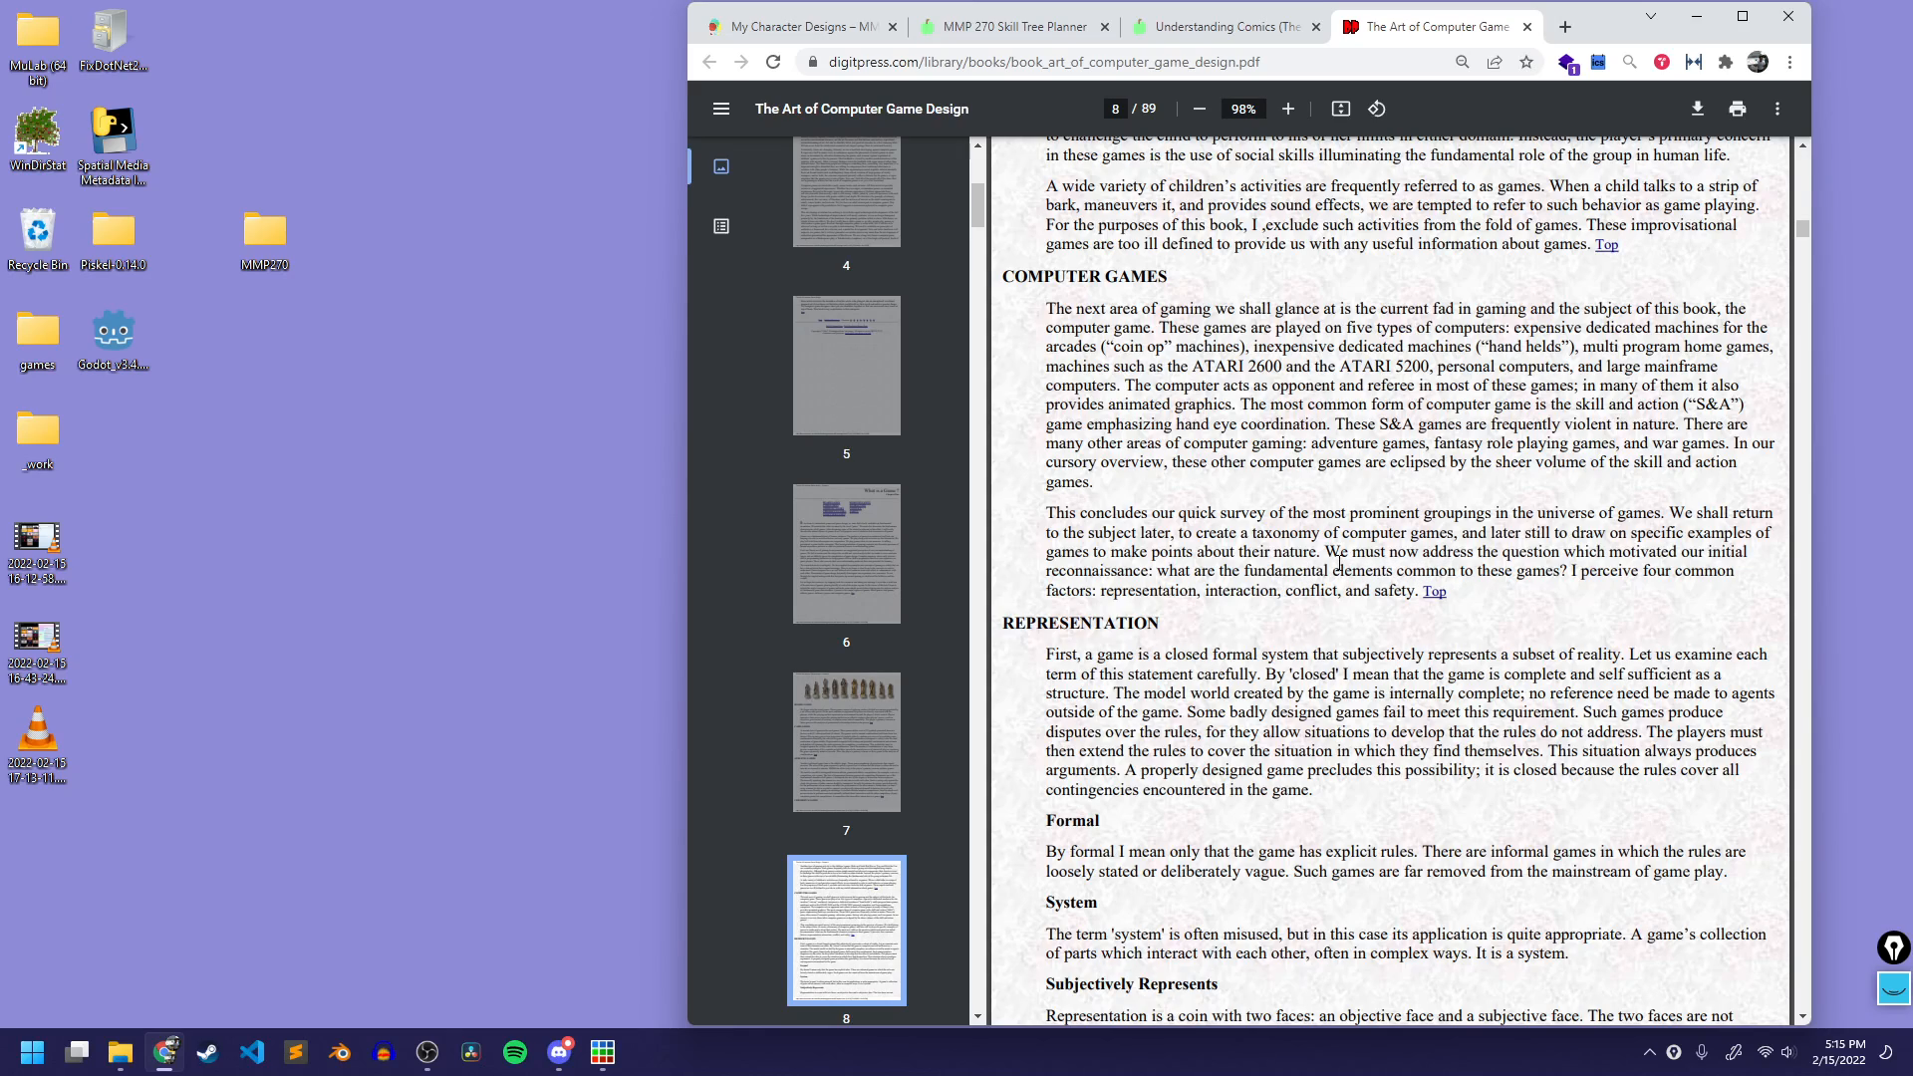
{"action": "left_click_drag", "start_coordinate": [1325, 552], "coordinate": [1418, 595]}
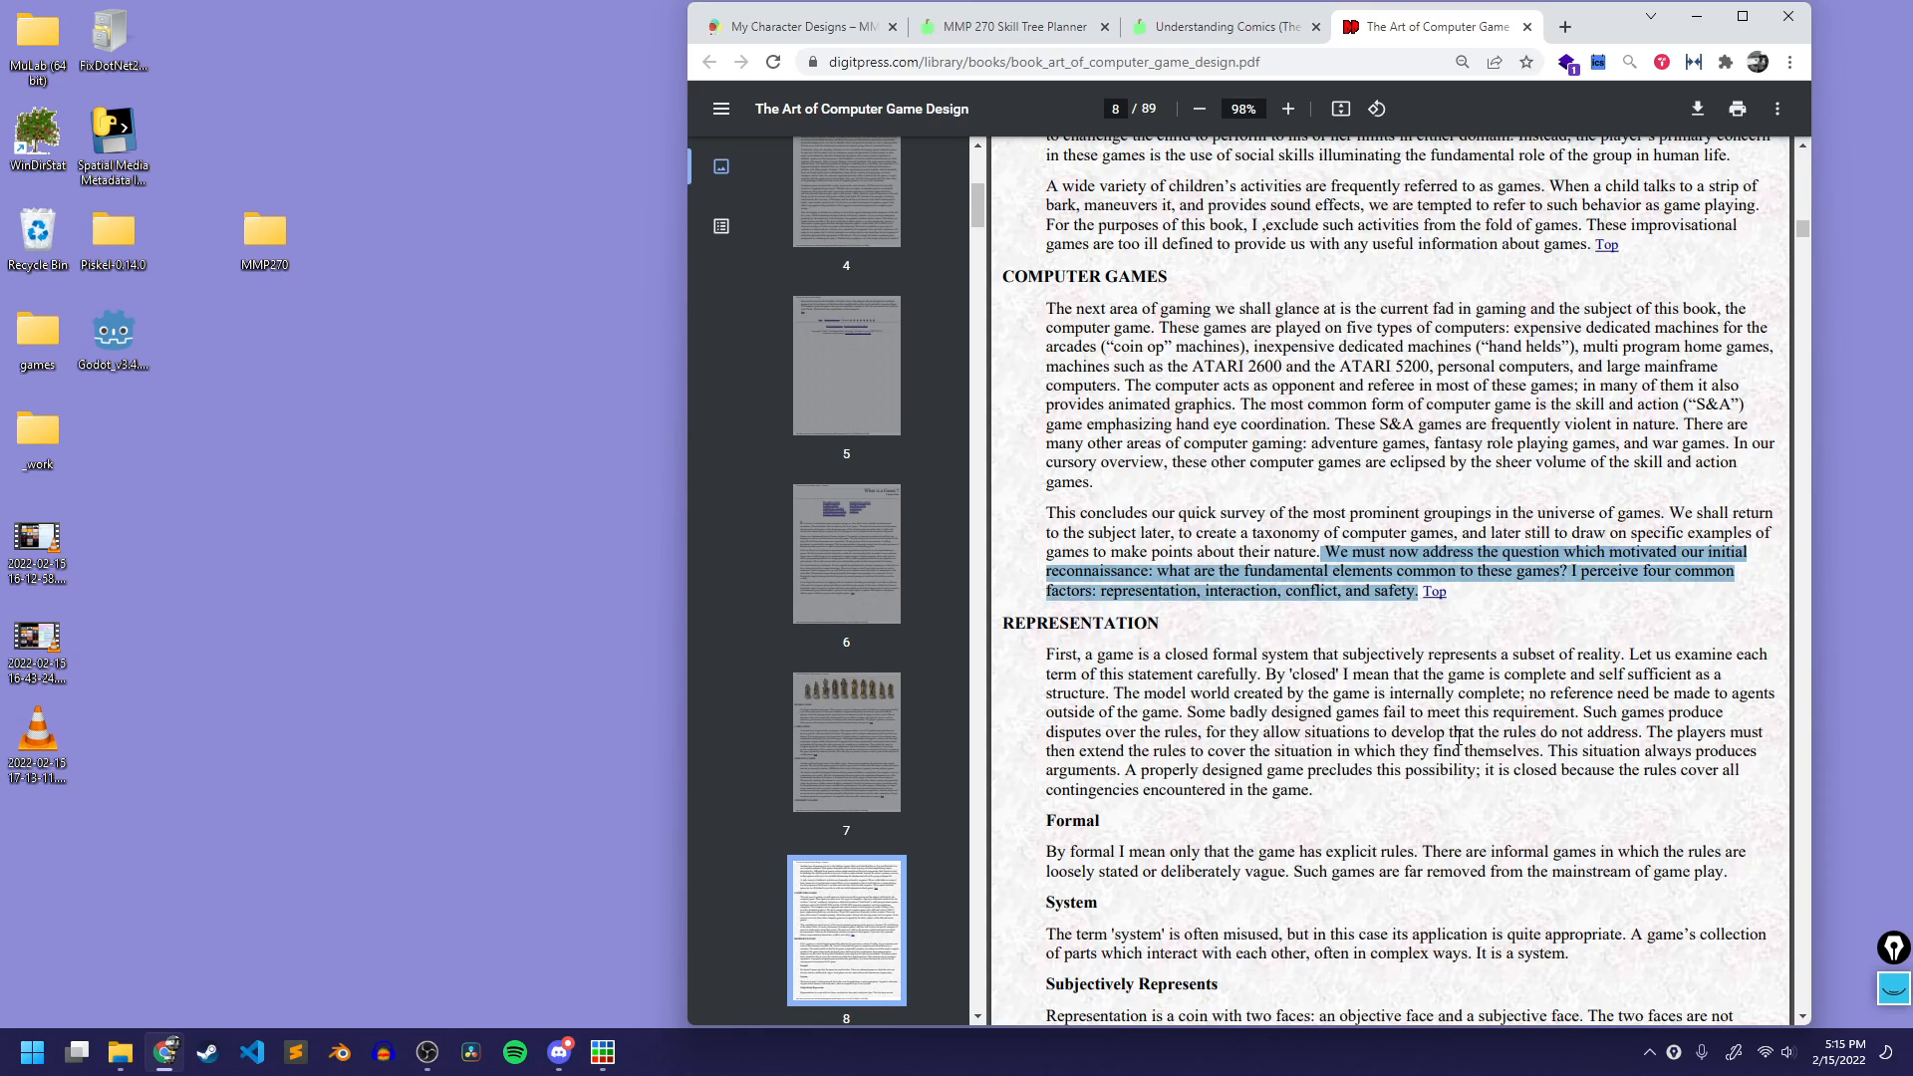
{"action": "left_click", "coordinate": [1411, 611]}
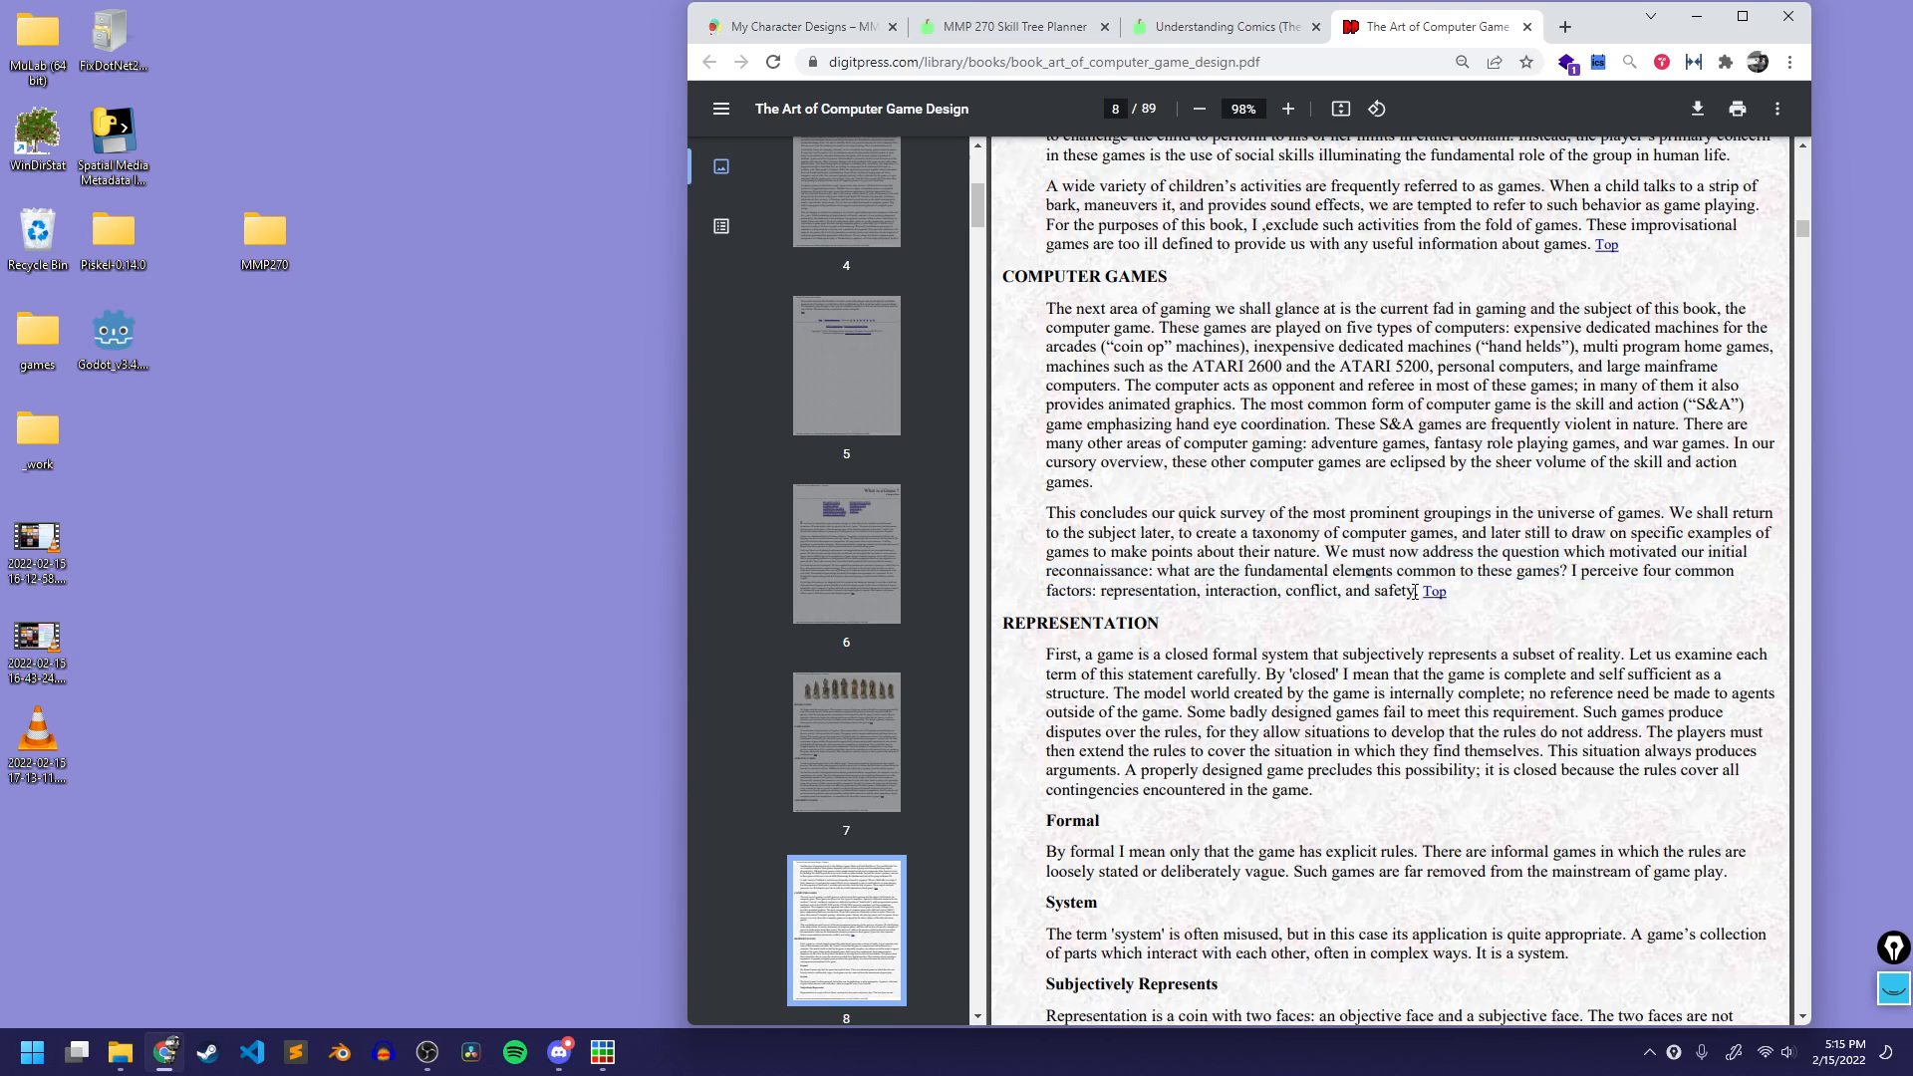
{"action": "left_click_drag", "start_coordinate": [1418, 595], "coordinate": [1328, 551]}
{"action": "right_click", "coordinate": [1372, 553]}
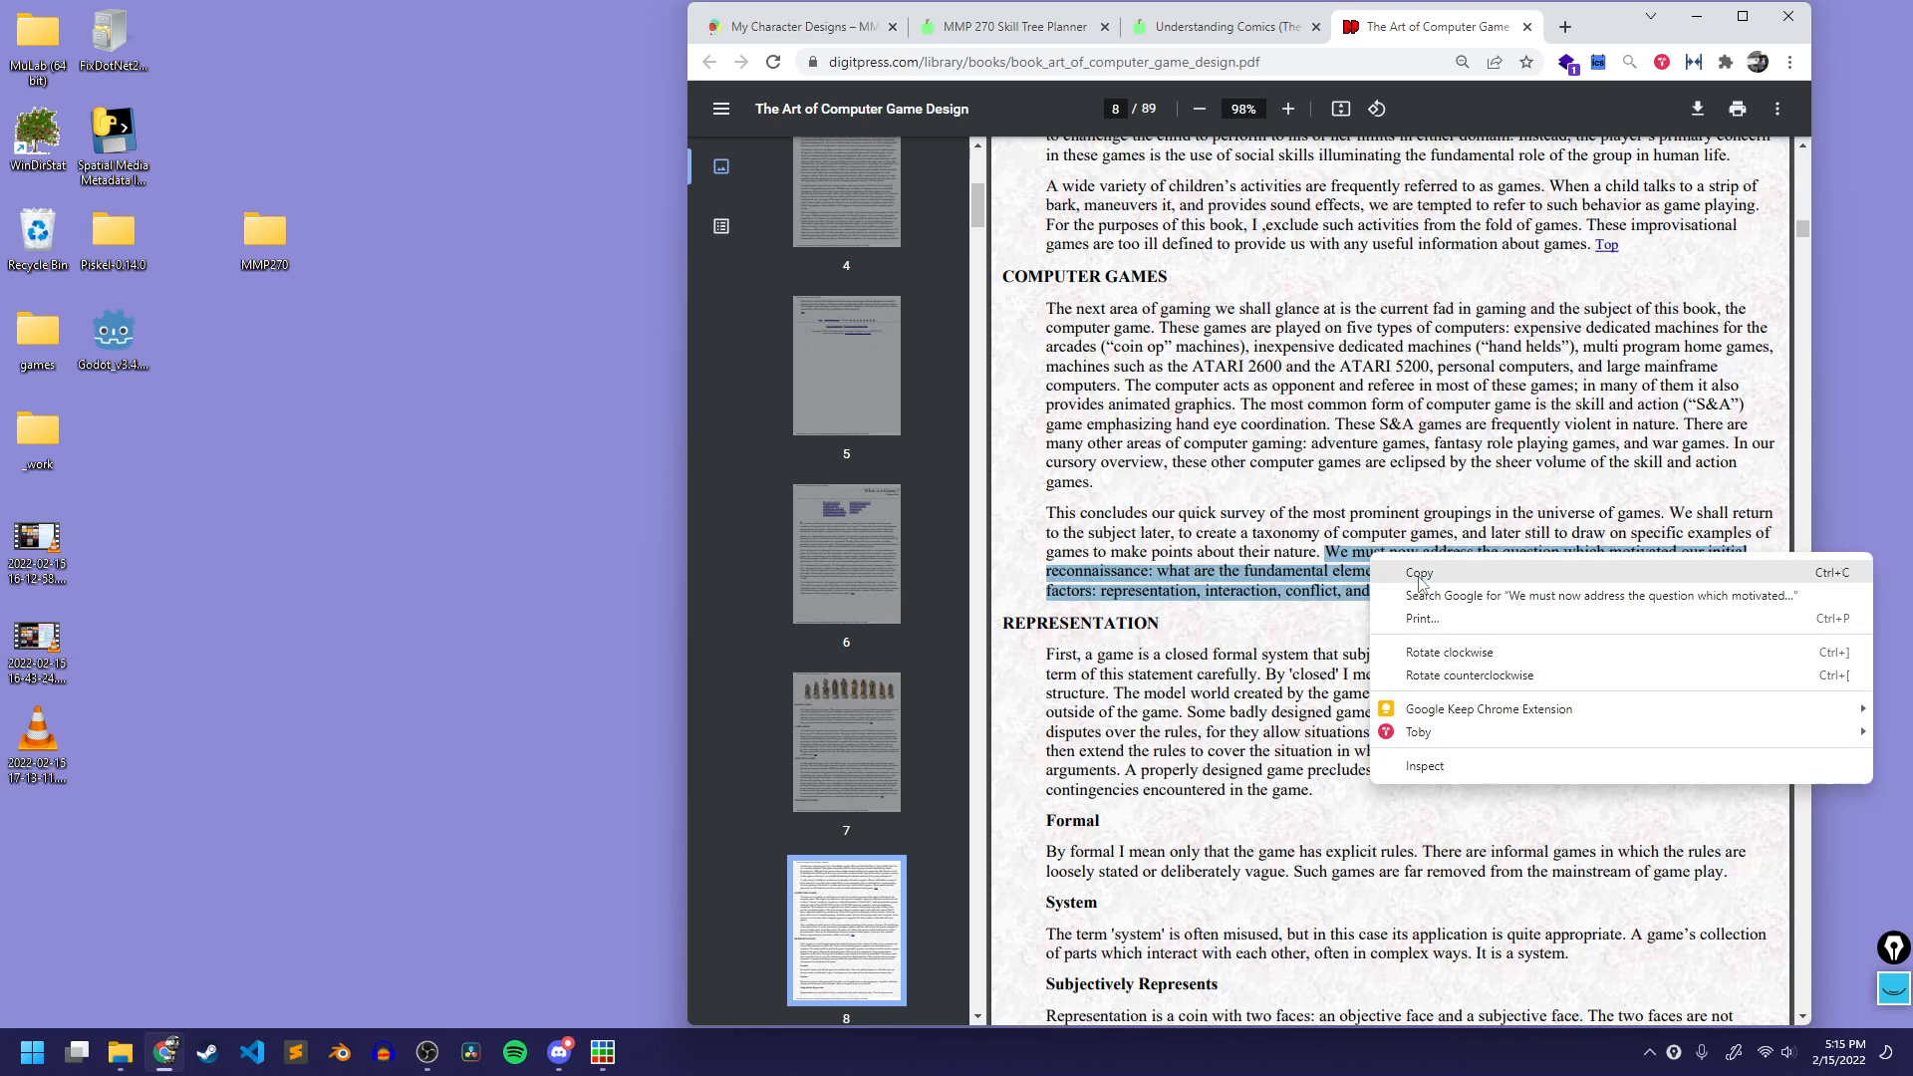
{"action": "left_click", "coordinate": [1400, 567]}
Step: Switch to the MMP 270 OpenLab site and create a new post
{"action": "left_click", "coordinate": [803, 27]}
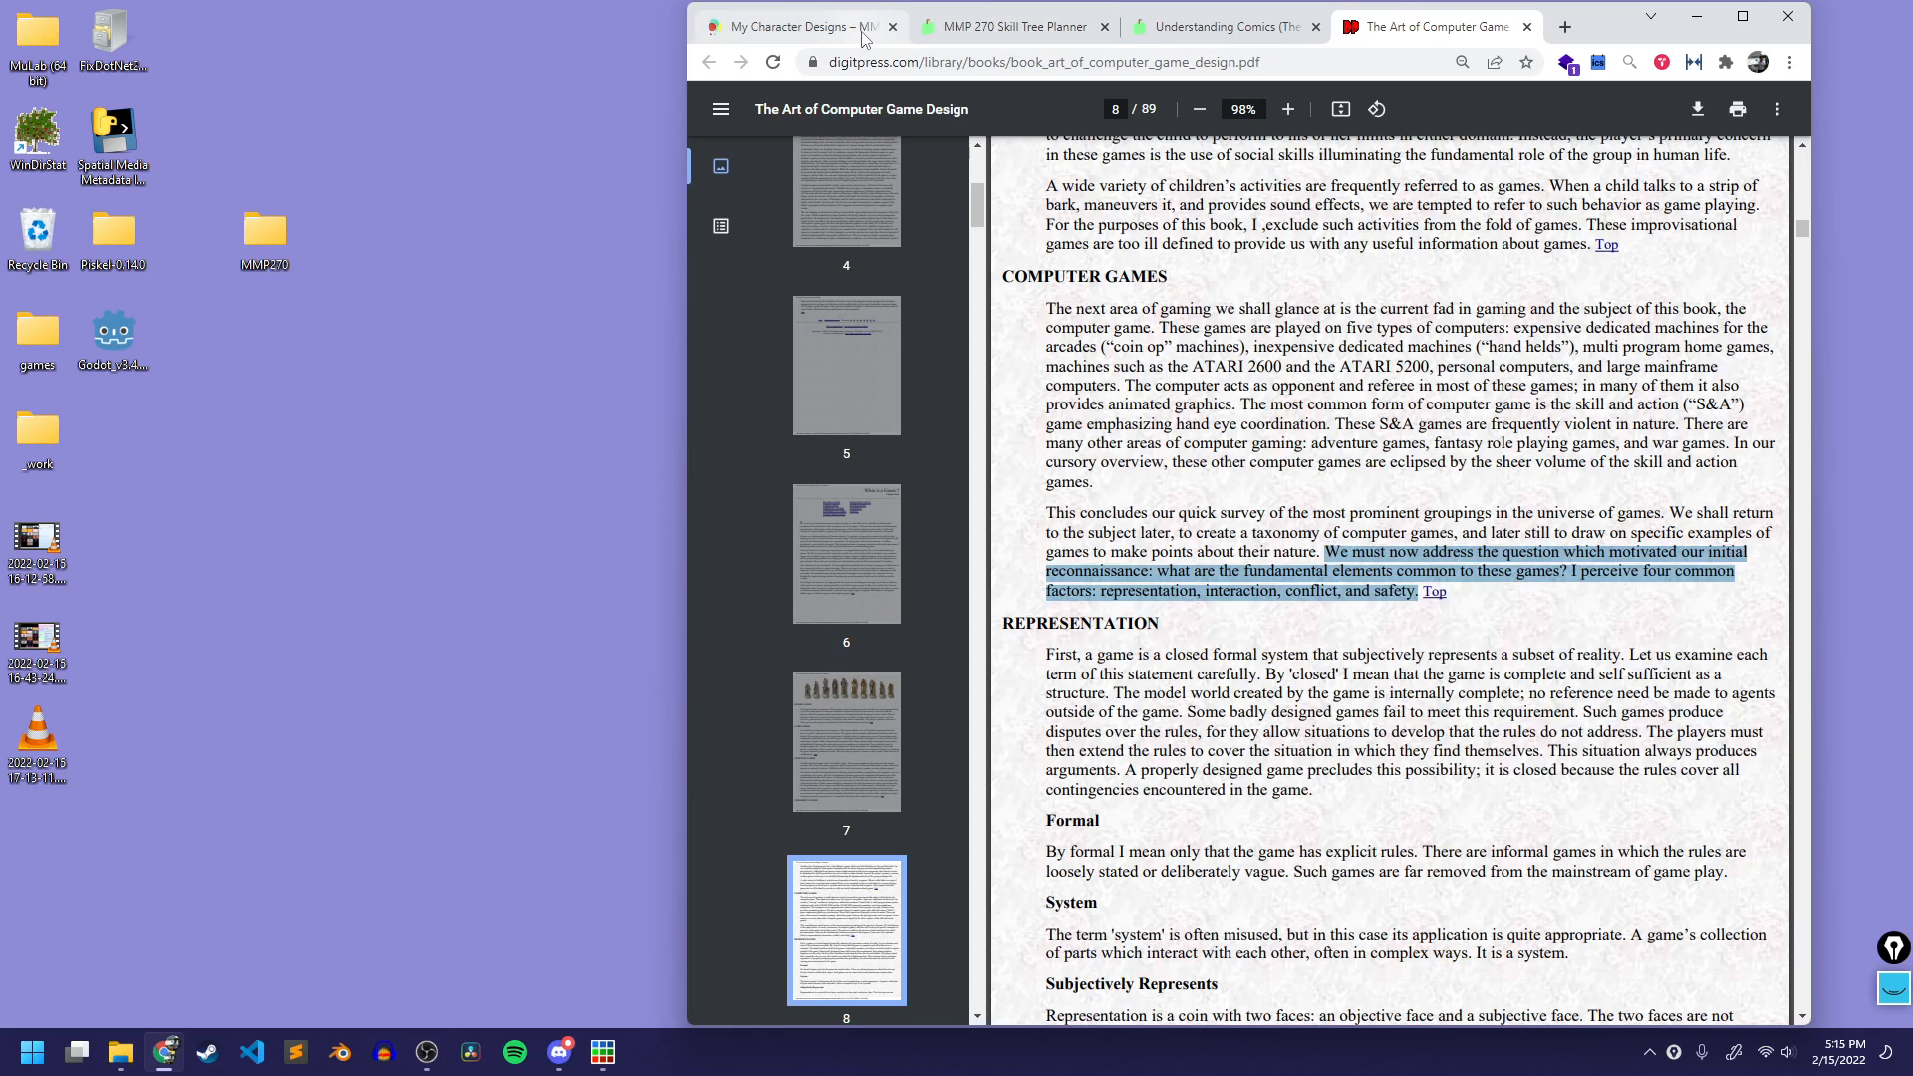
{"action": "mouse_move", "coordinate": [1425, 107]}
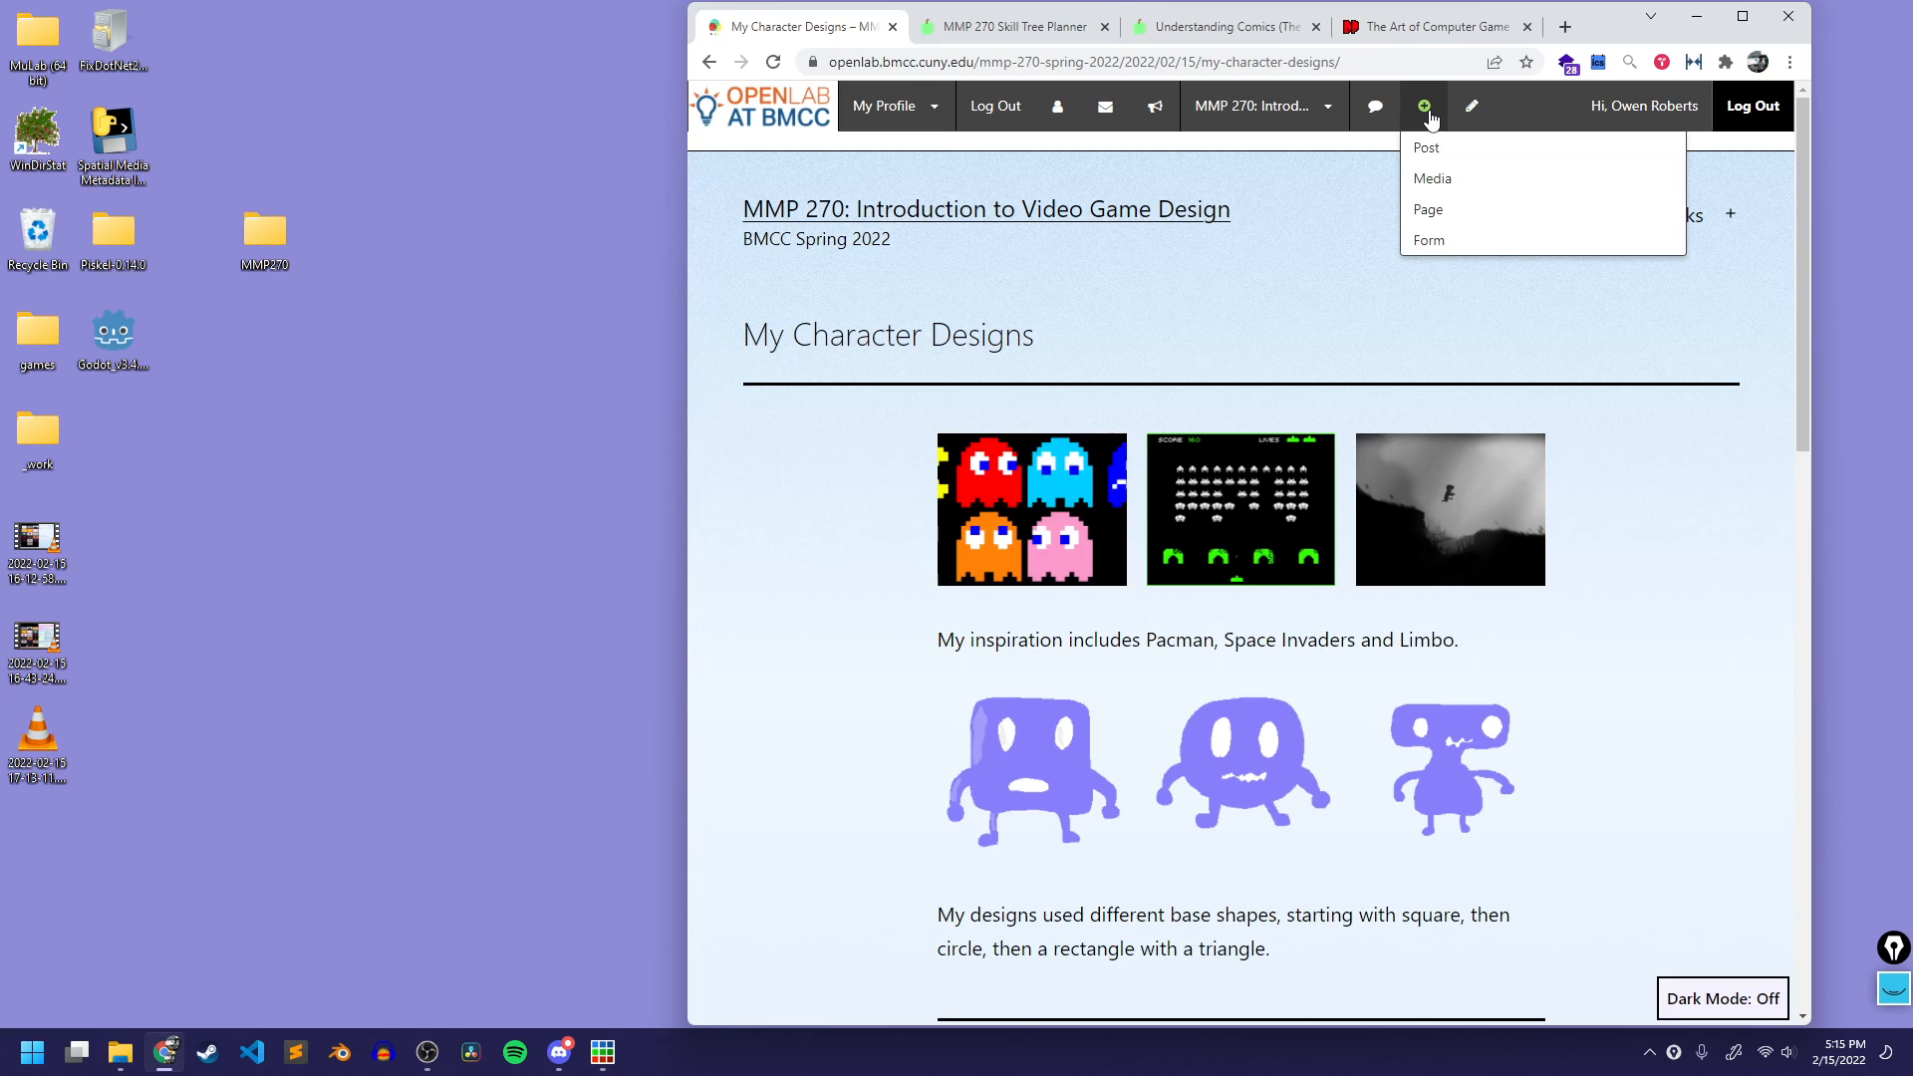
{"action": "left_click", "coordinate": [1429, 147]}
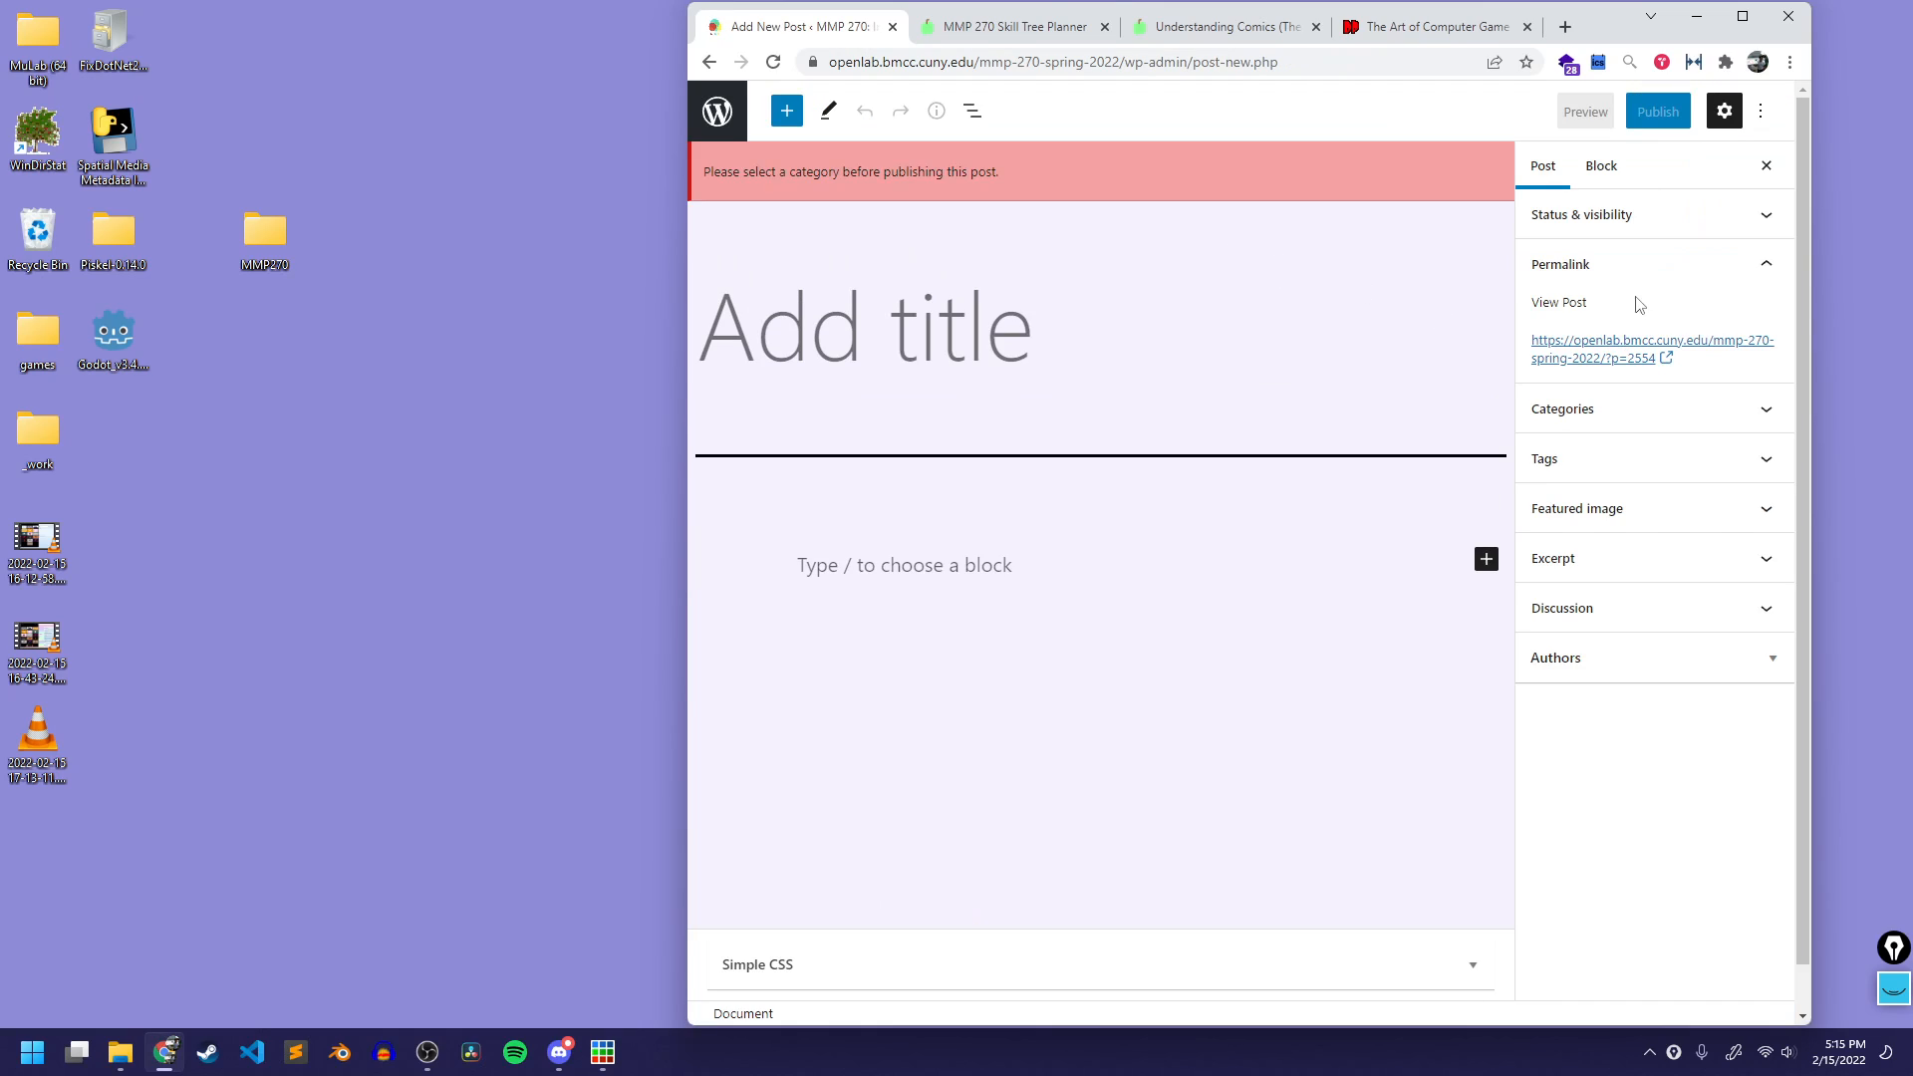
Step: Search the post's categories for "re" and assign the Research category
{"action": "left_click", "coordinate": [1594, 418]}
{"action": "left_click", "coordinate": [1620, 470]}
{"action": "type", "text": "re"}
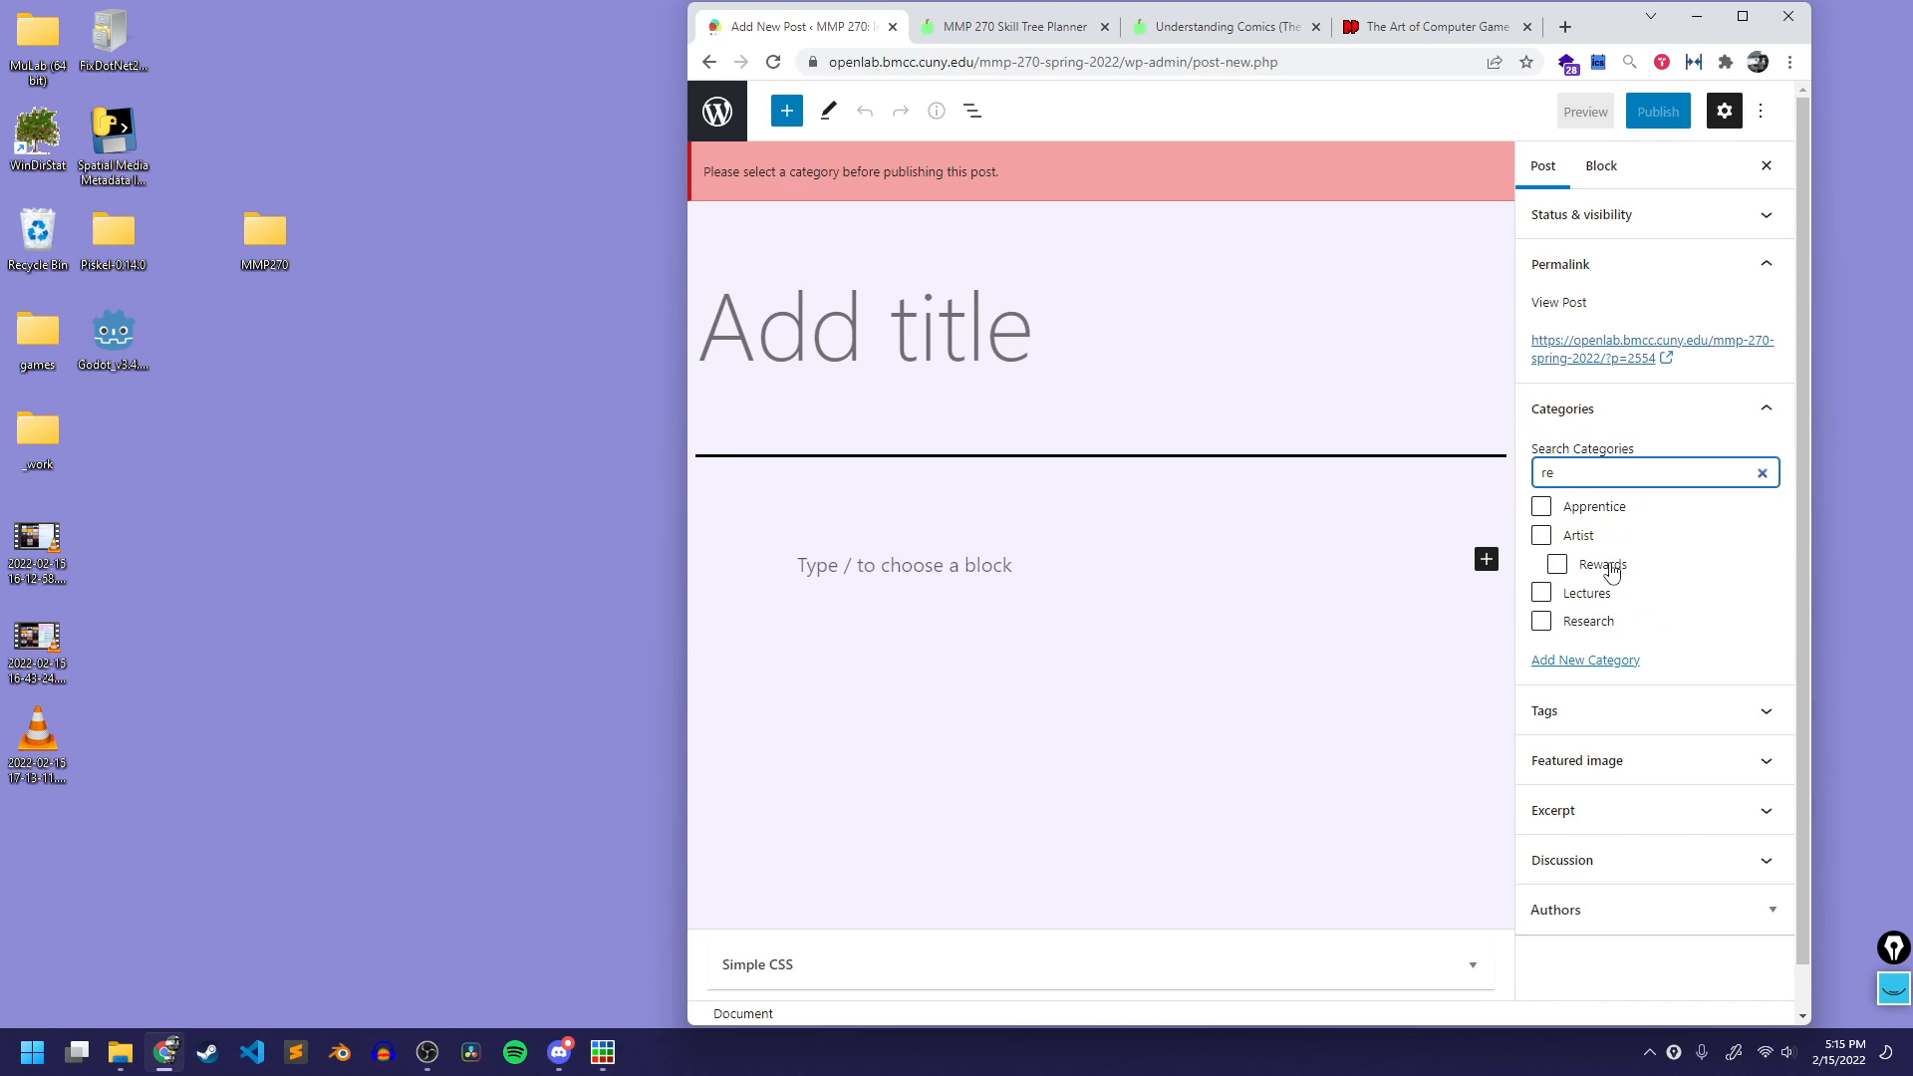
{"action": "left_click", "coordinate": [1609, 565]}
{"action": "left_click", "coordinate": [1597, 564]}
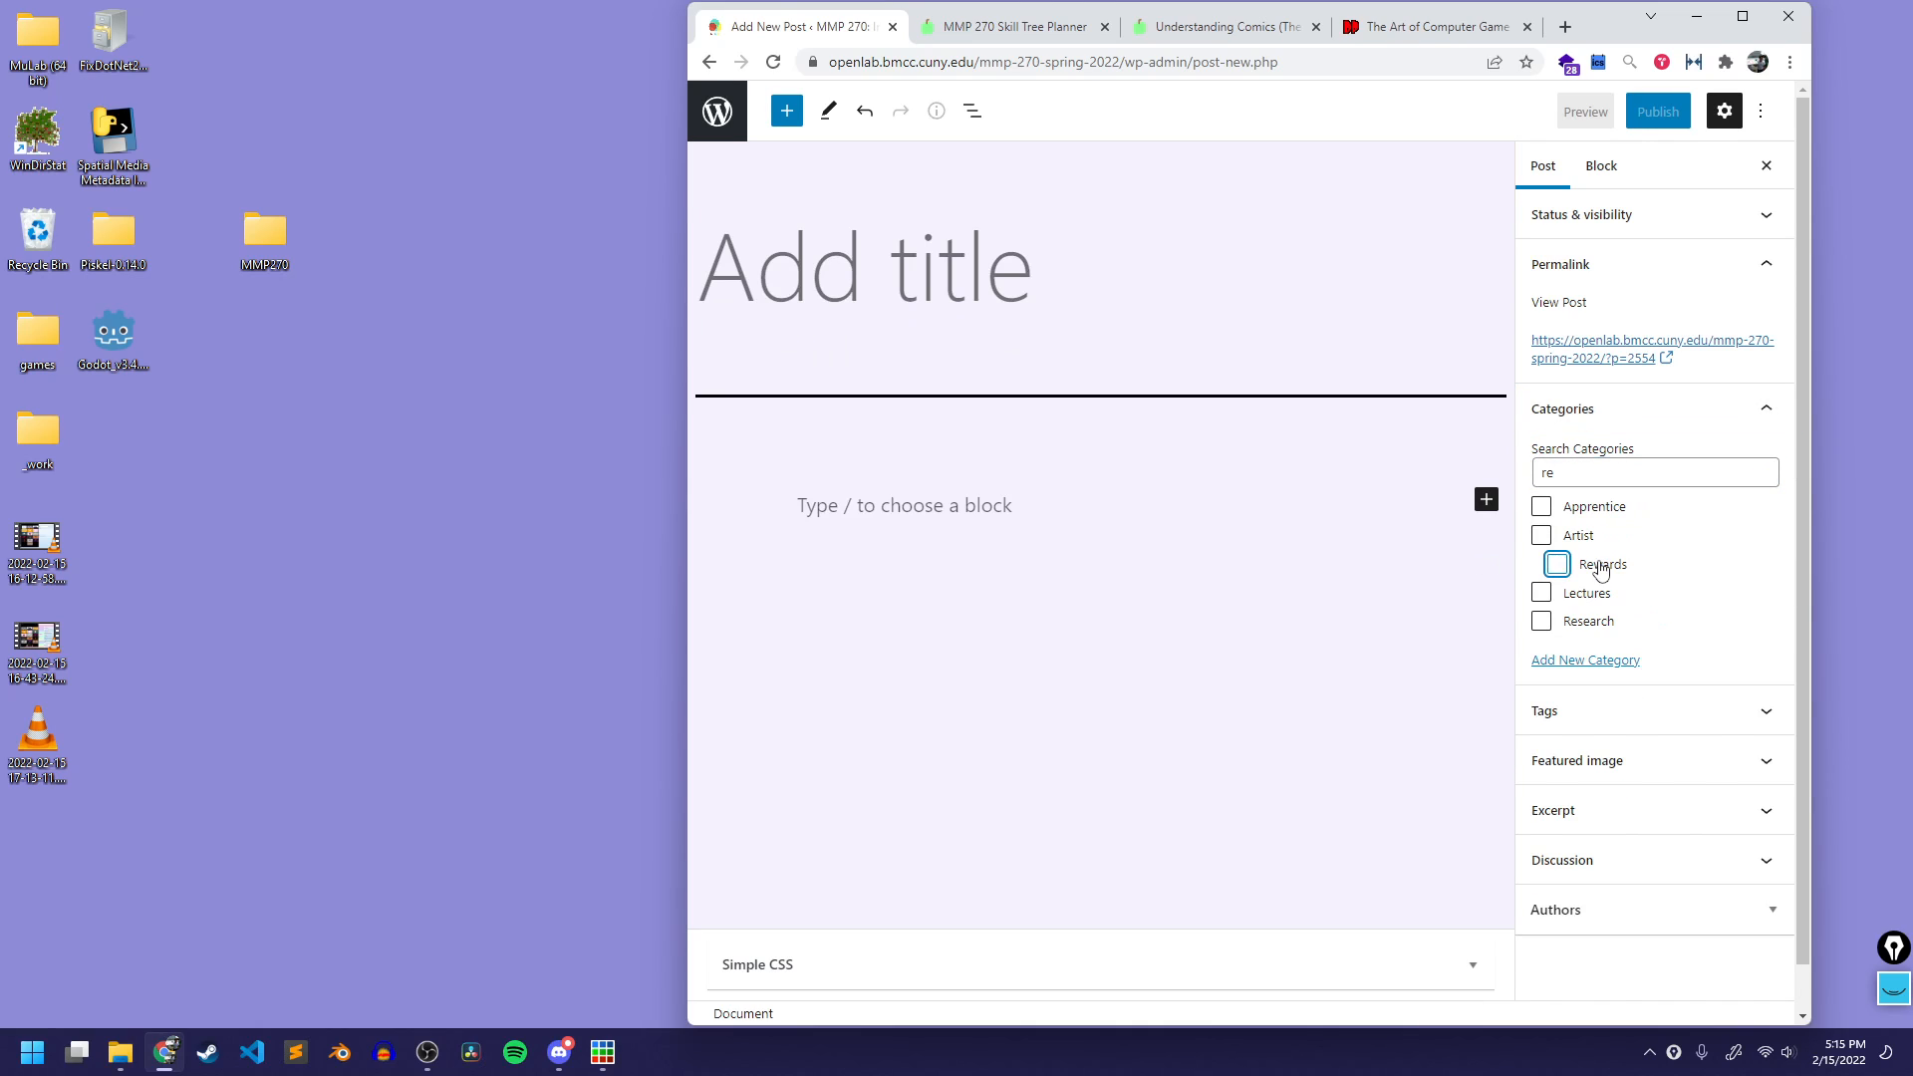
{"action": "left_click", "coordinate": [1588, 622]}
{"action": "left_click", "coordinate": [1597, 418]}
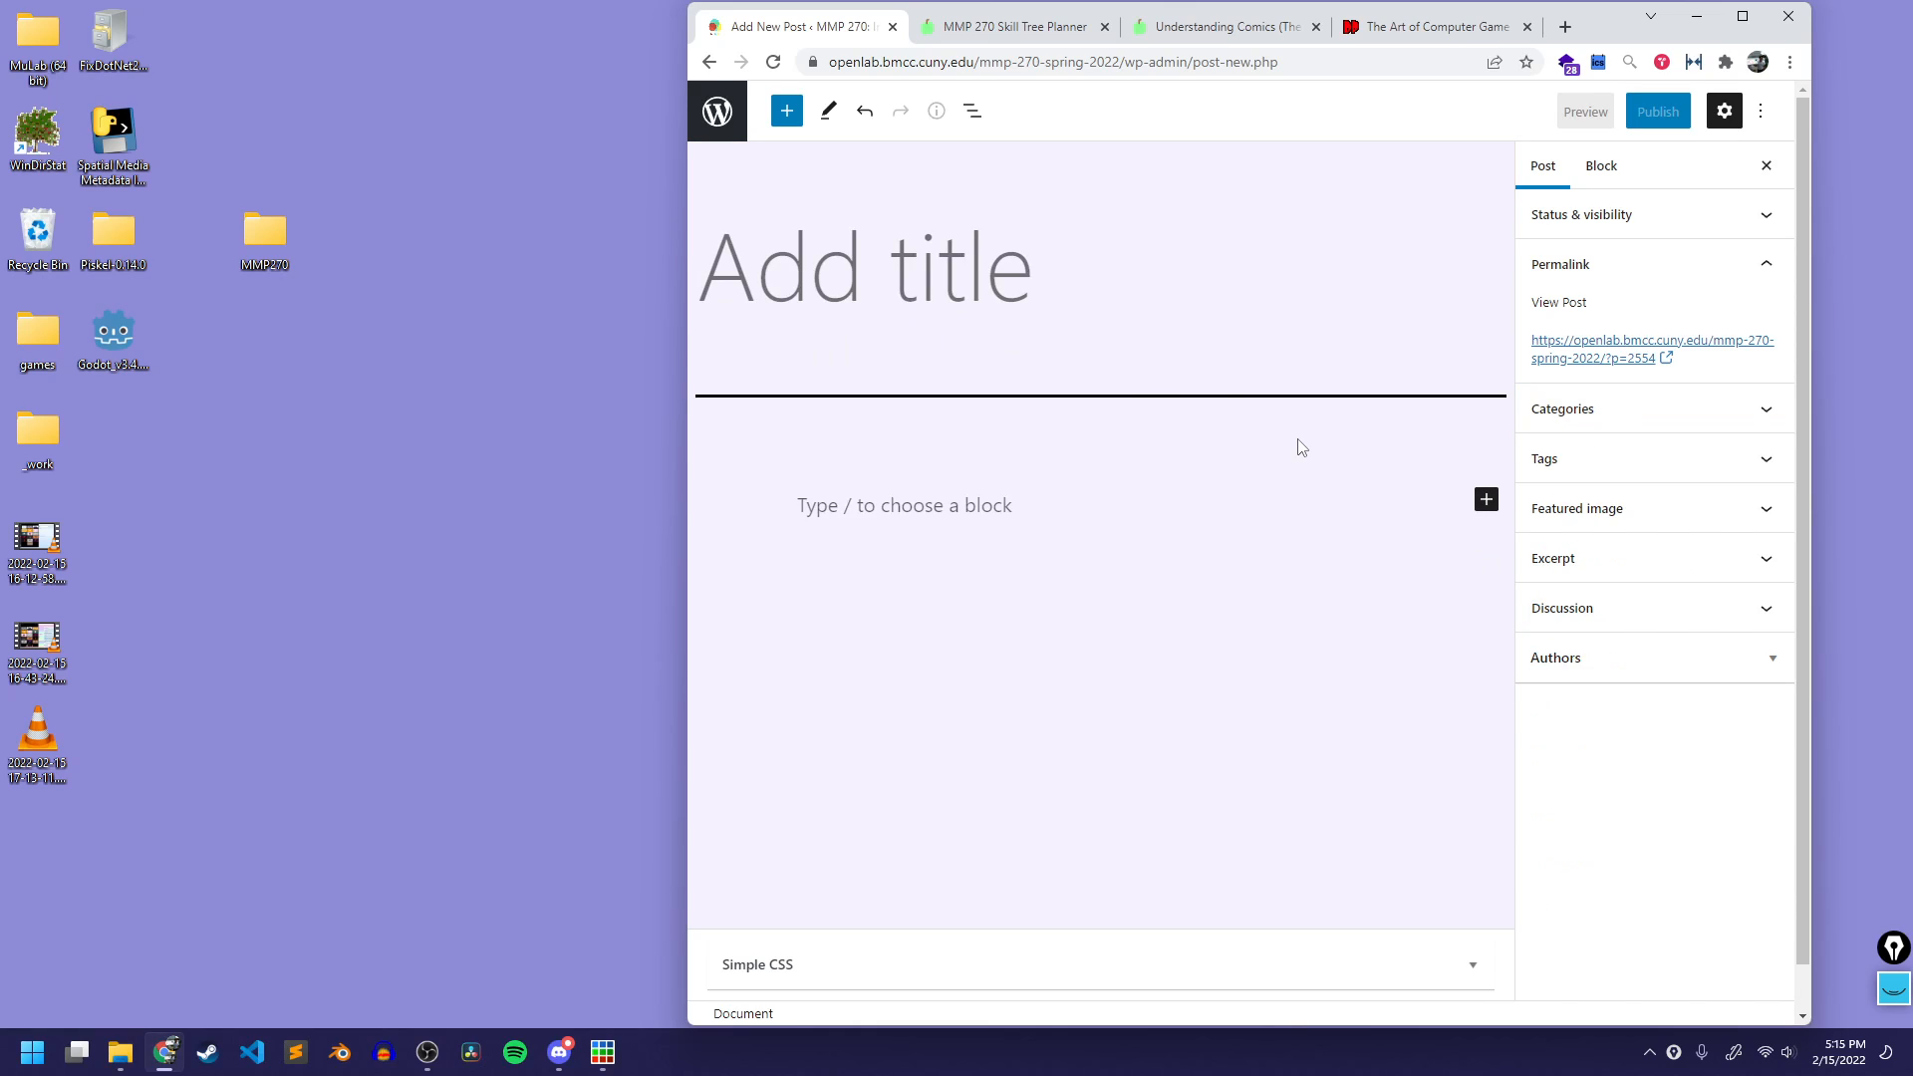
Step: Title the post "The Art of Computer Game Design + Understanding Comics"
{"action": "type", "text": "My"}
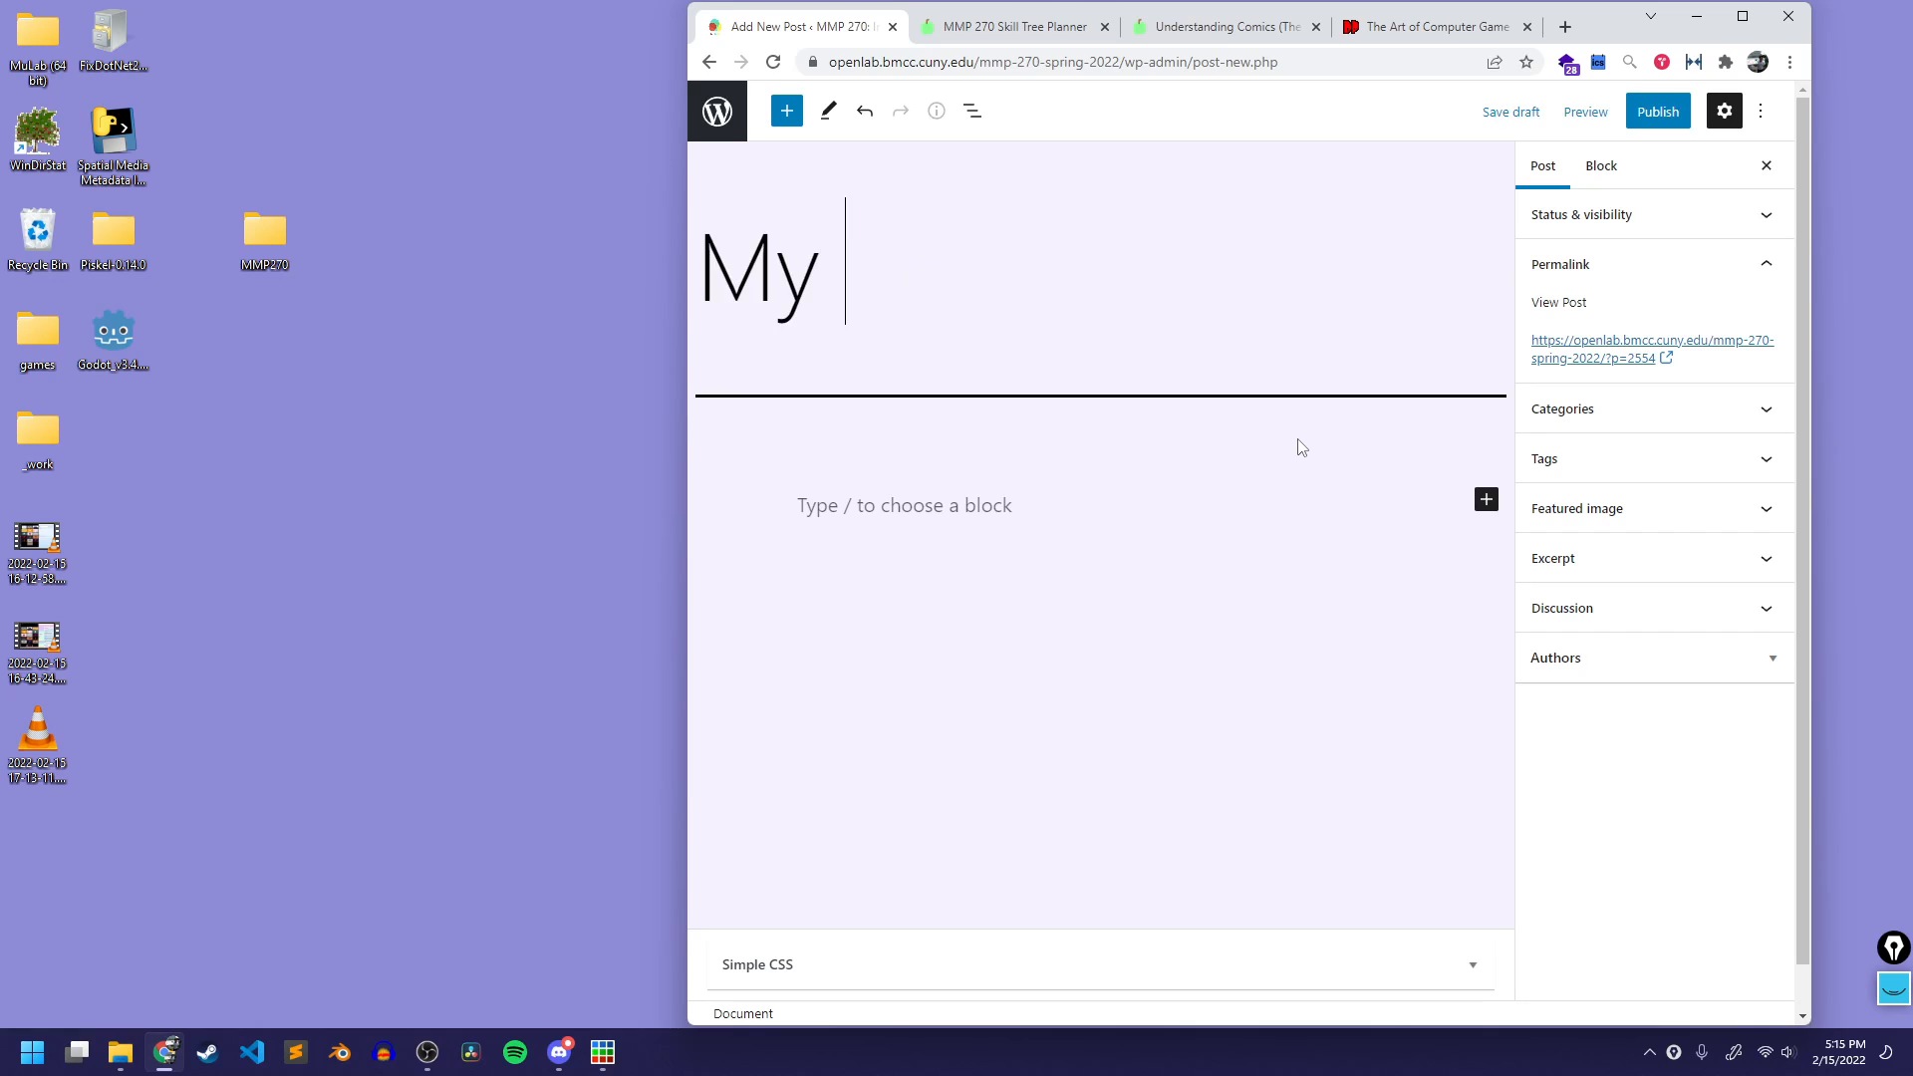
{"action": "key", "text": "BackSpace"}
{"action": "key", "text": "BackSpace"}
{"action": "type", "text": "The A"}
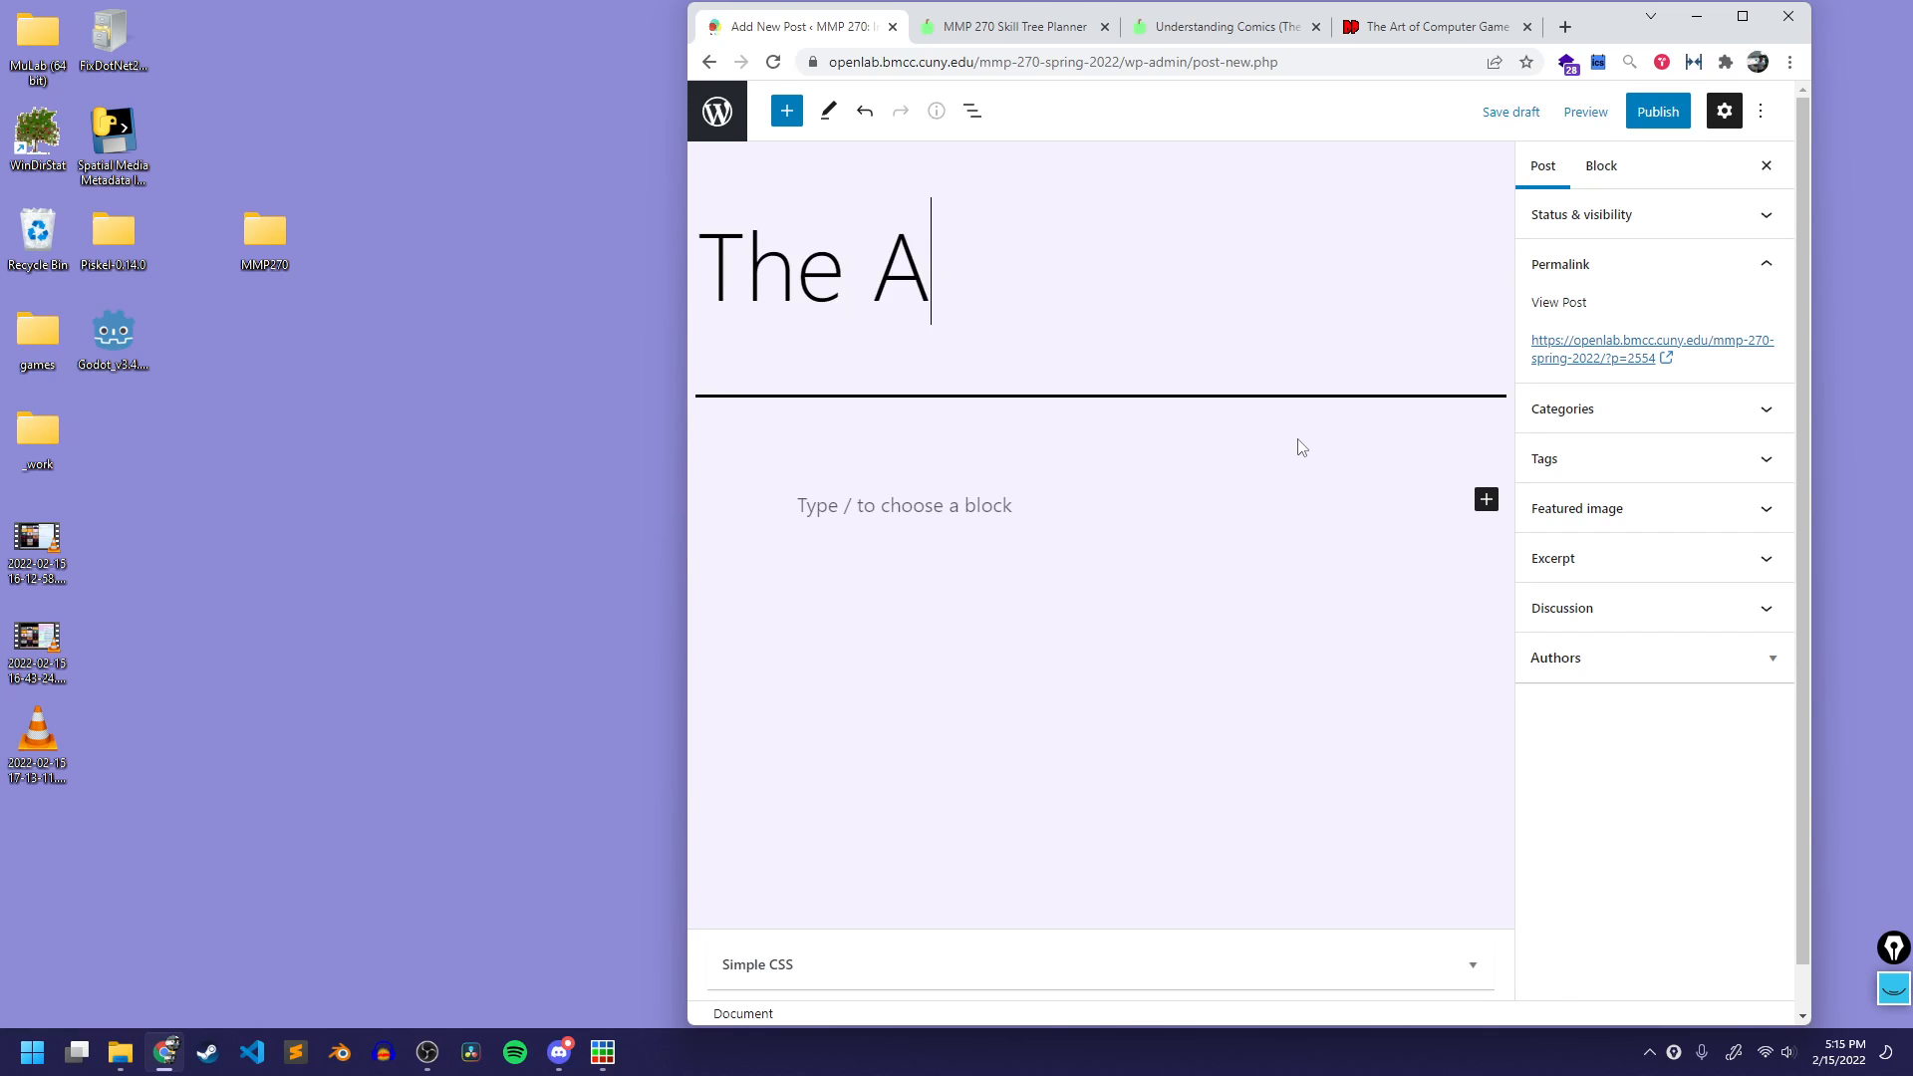
{"action": "type", "text": "rt of Computer Gam"}
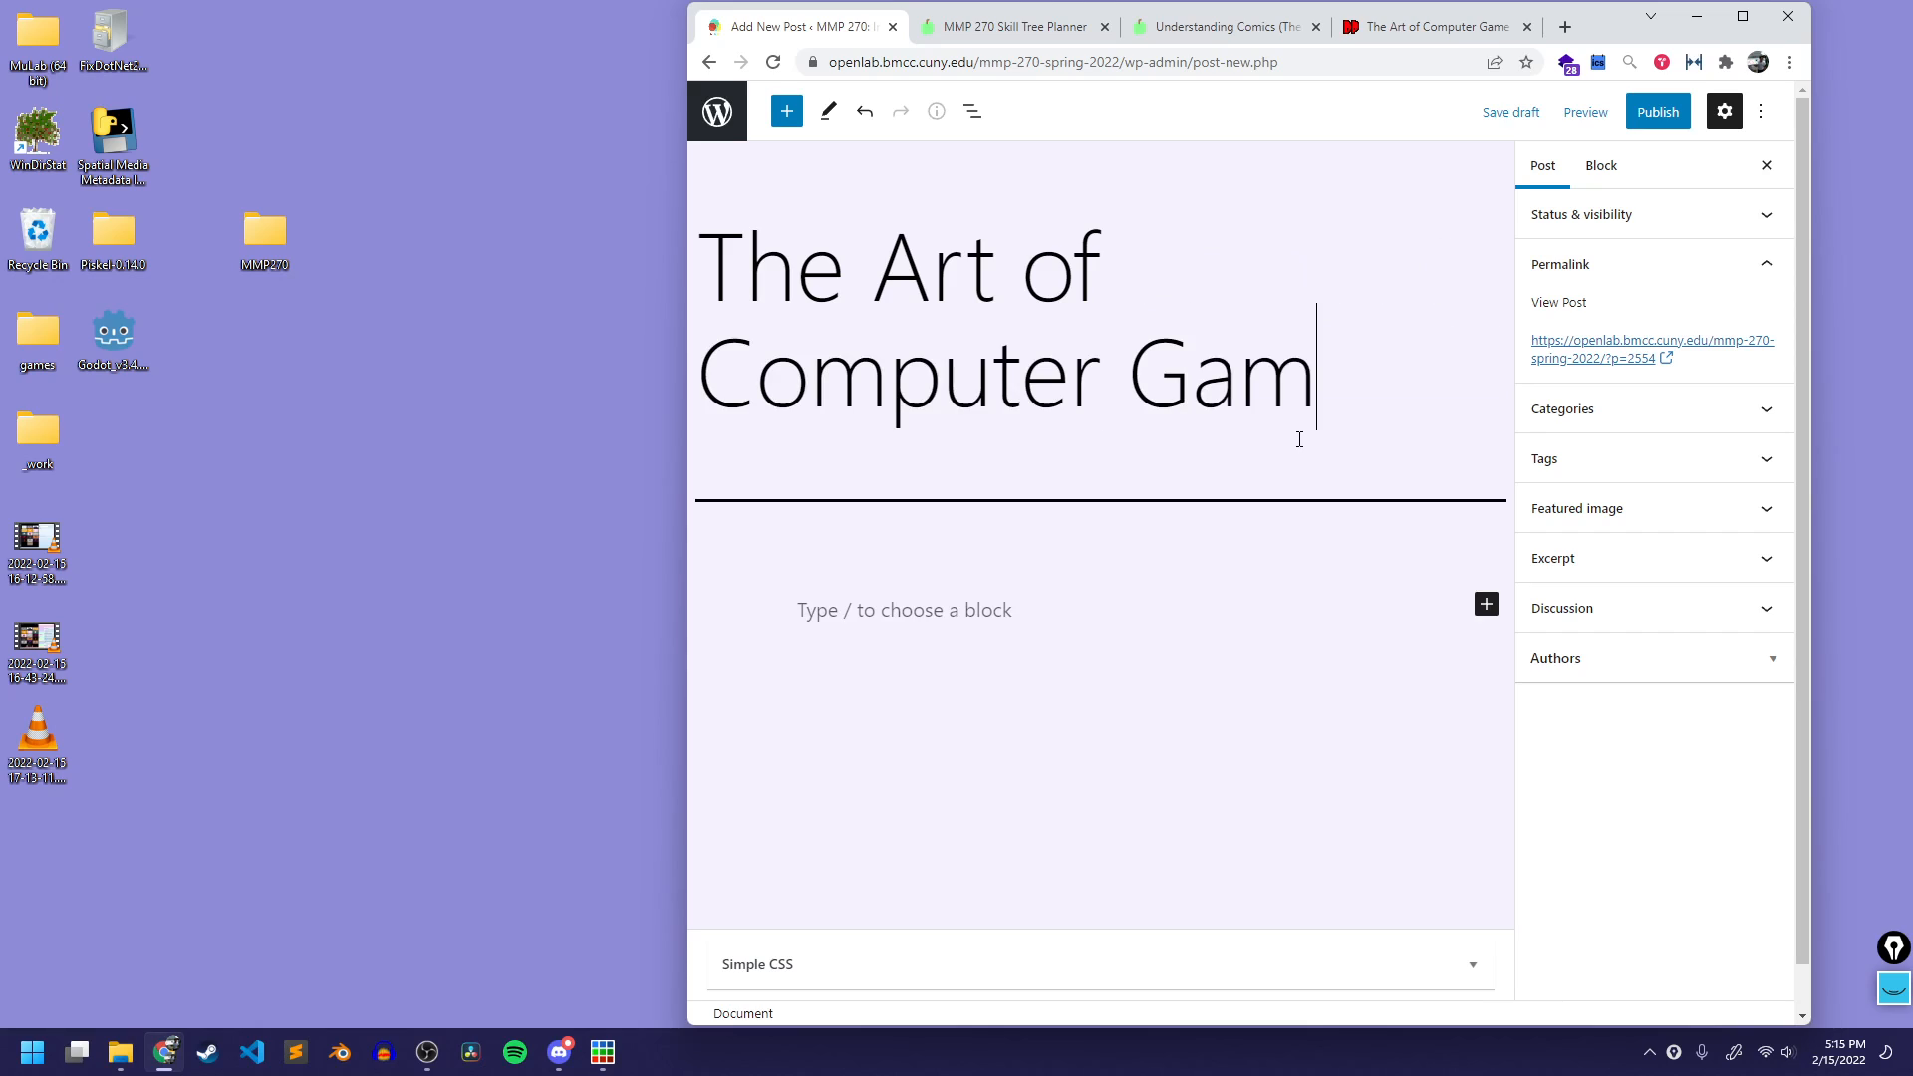
{"action": "type", "text": "e Design + "}
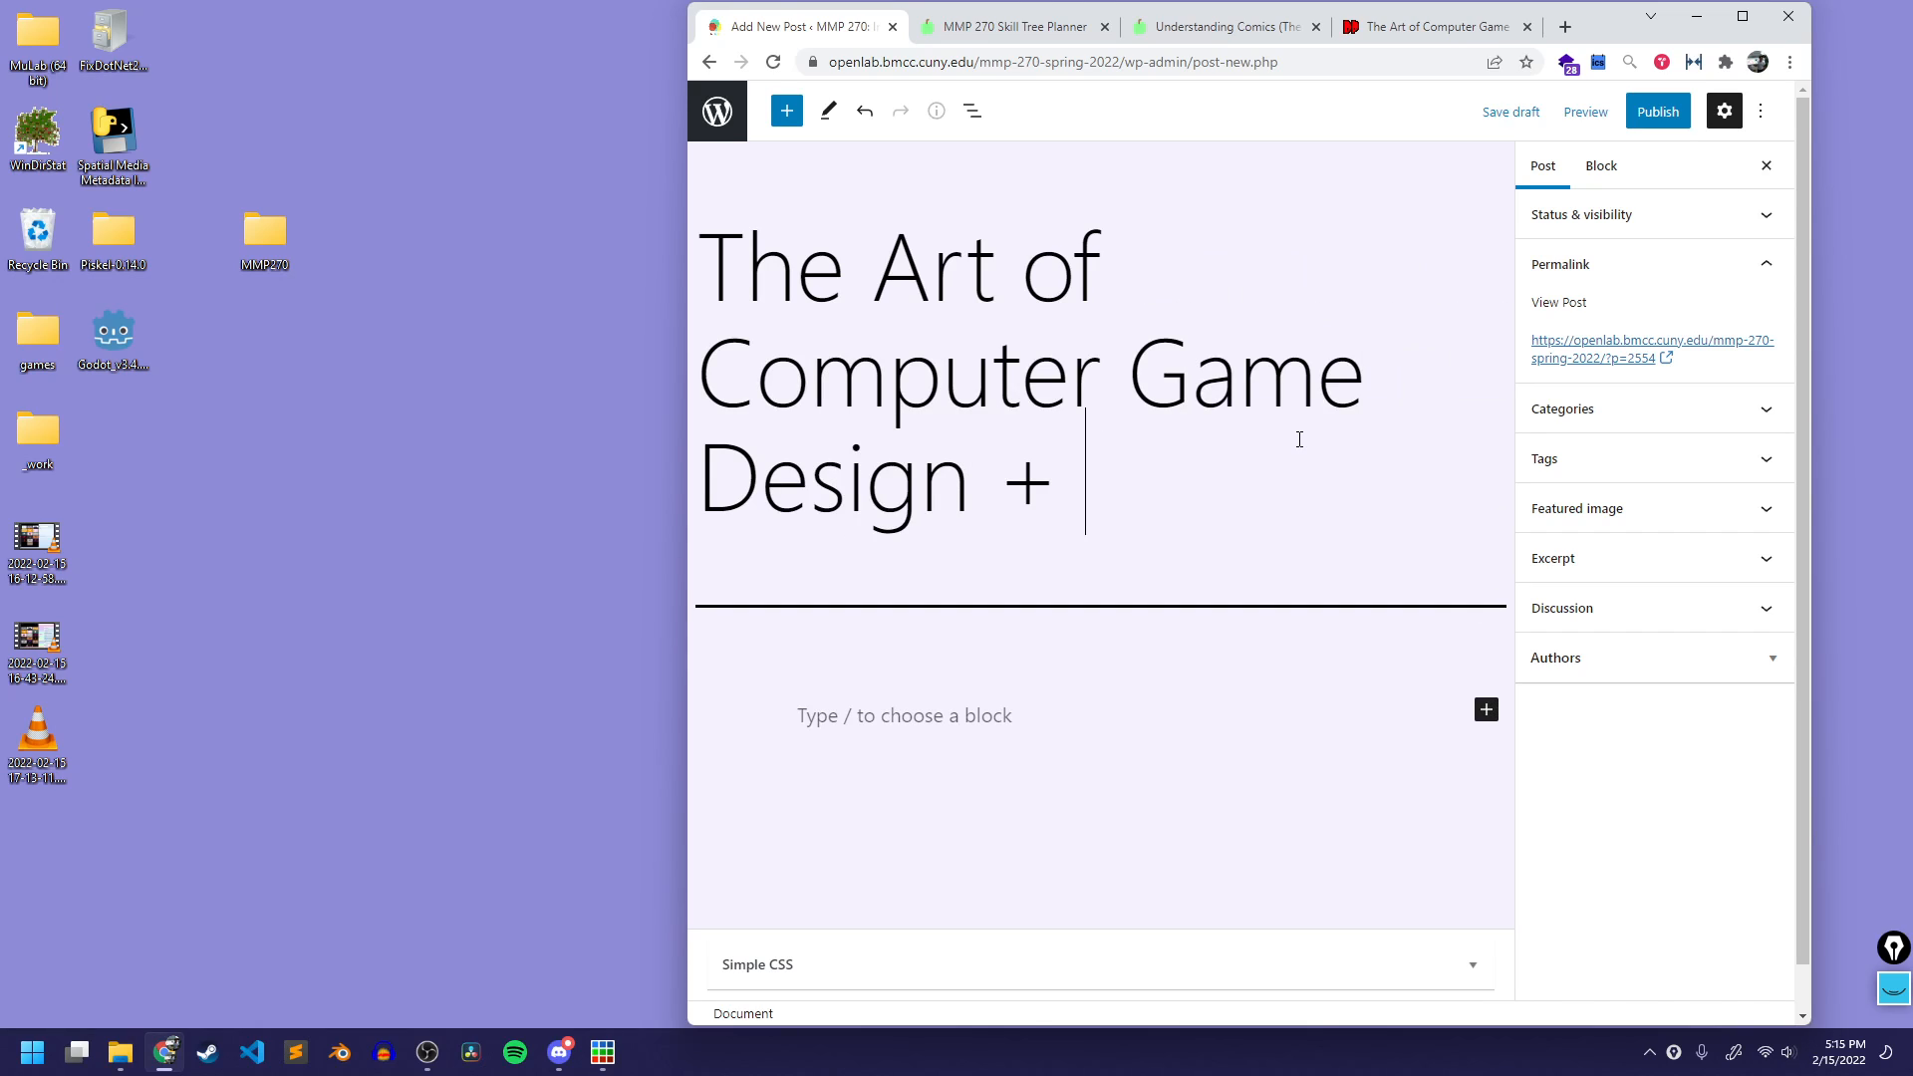
{"action": "type", "text": "Understandings"}
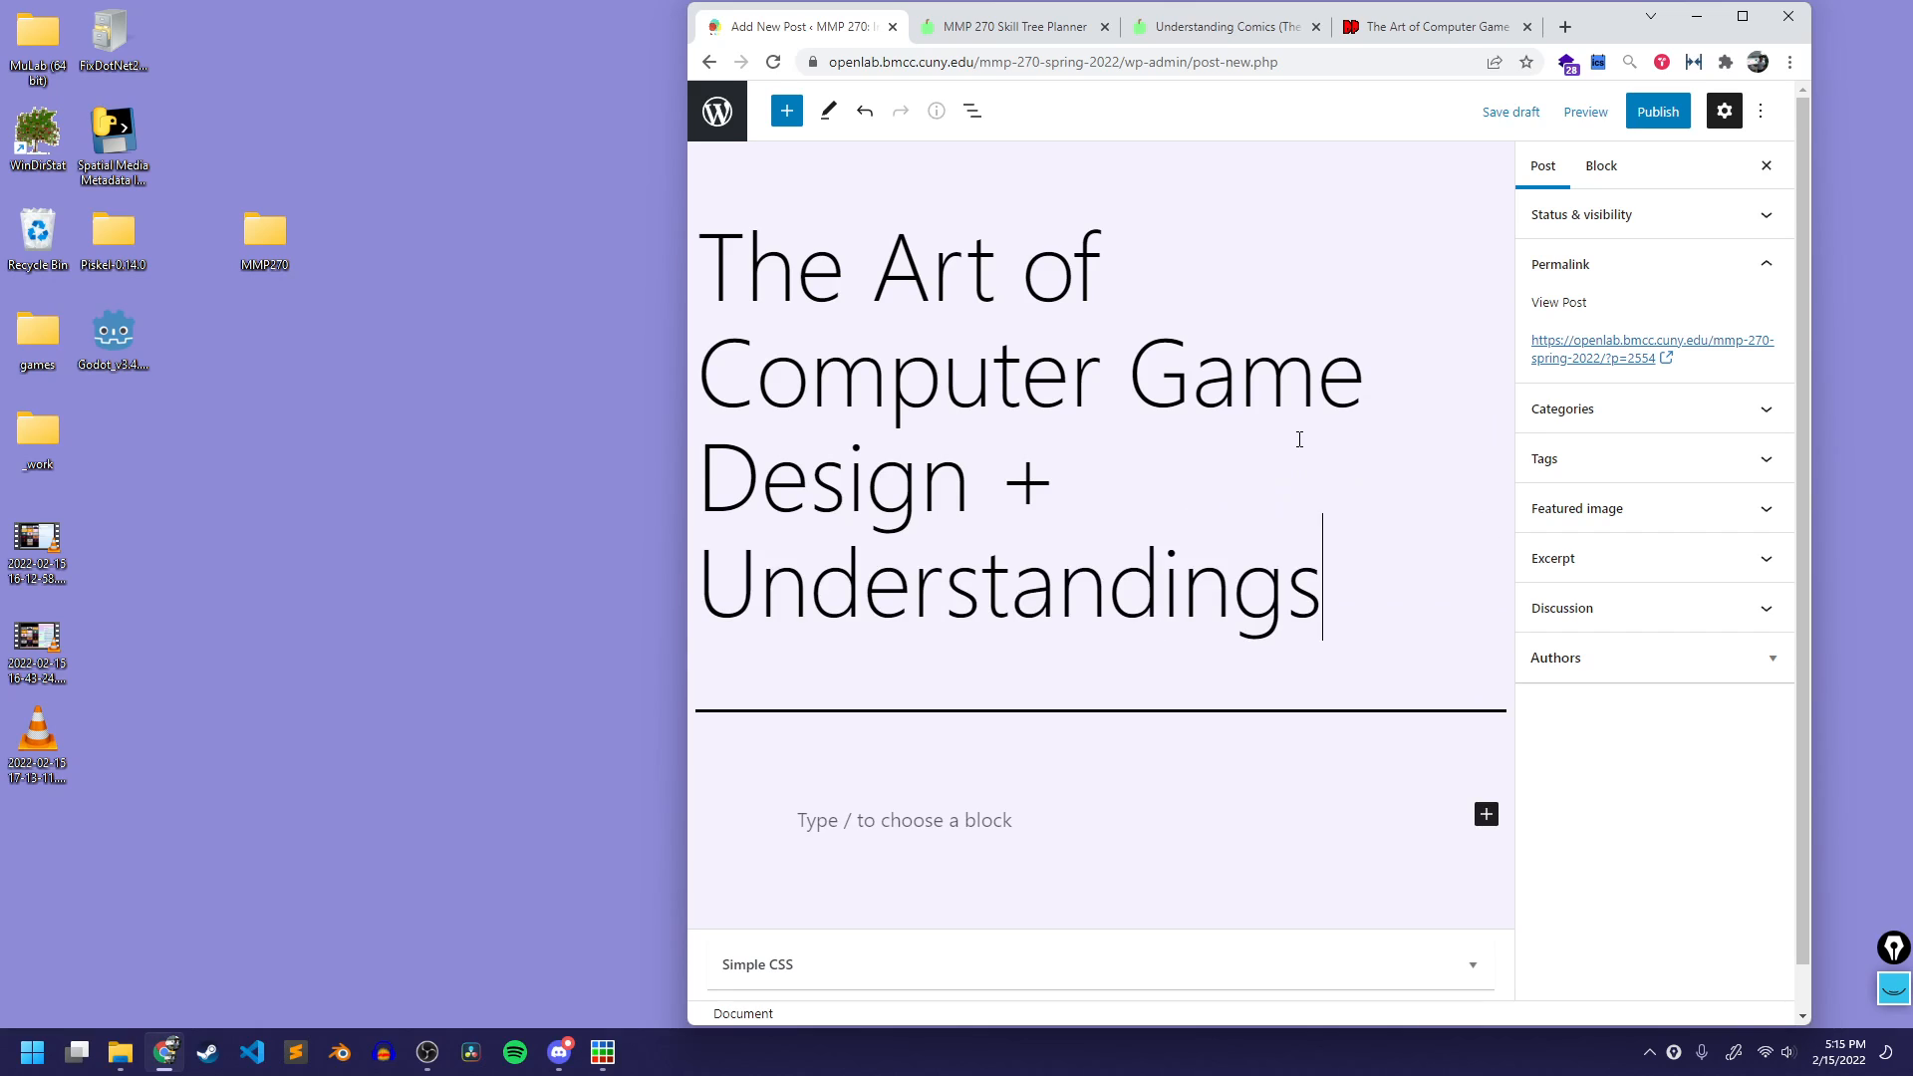
{"action": "key", "text": "BackSpace"}
{"action": "type", "text": "Comics"}
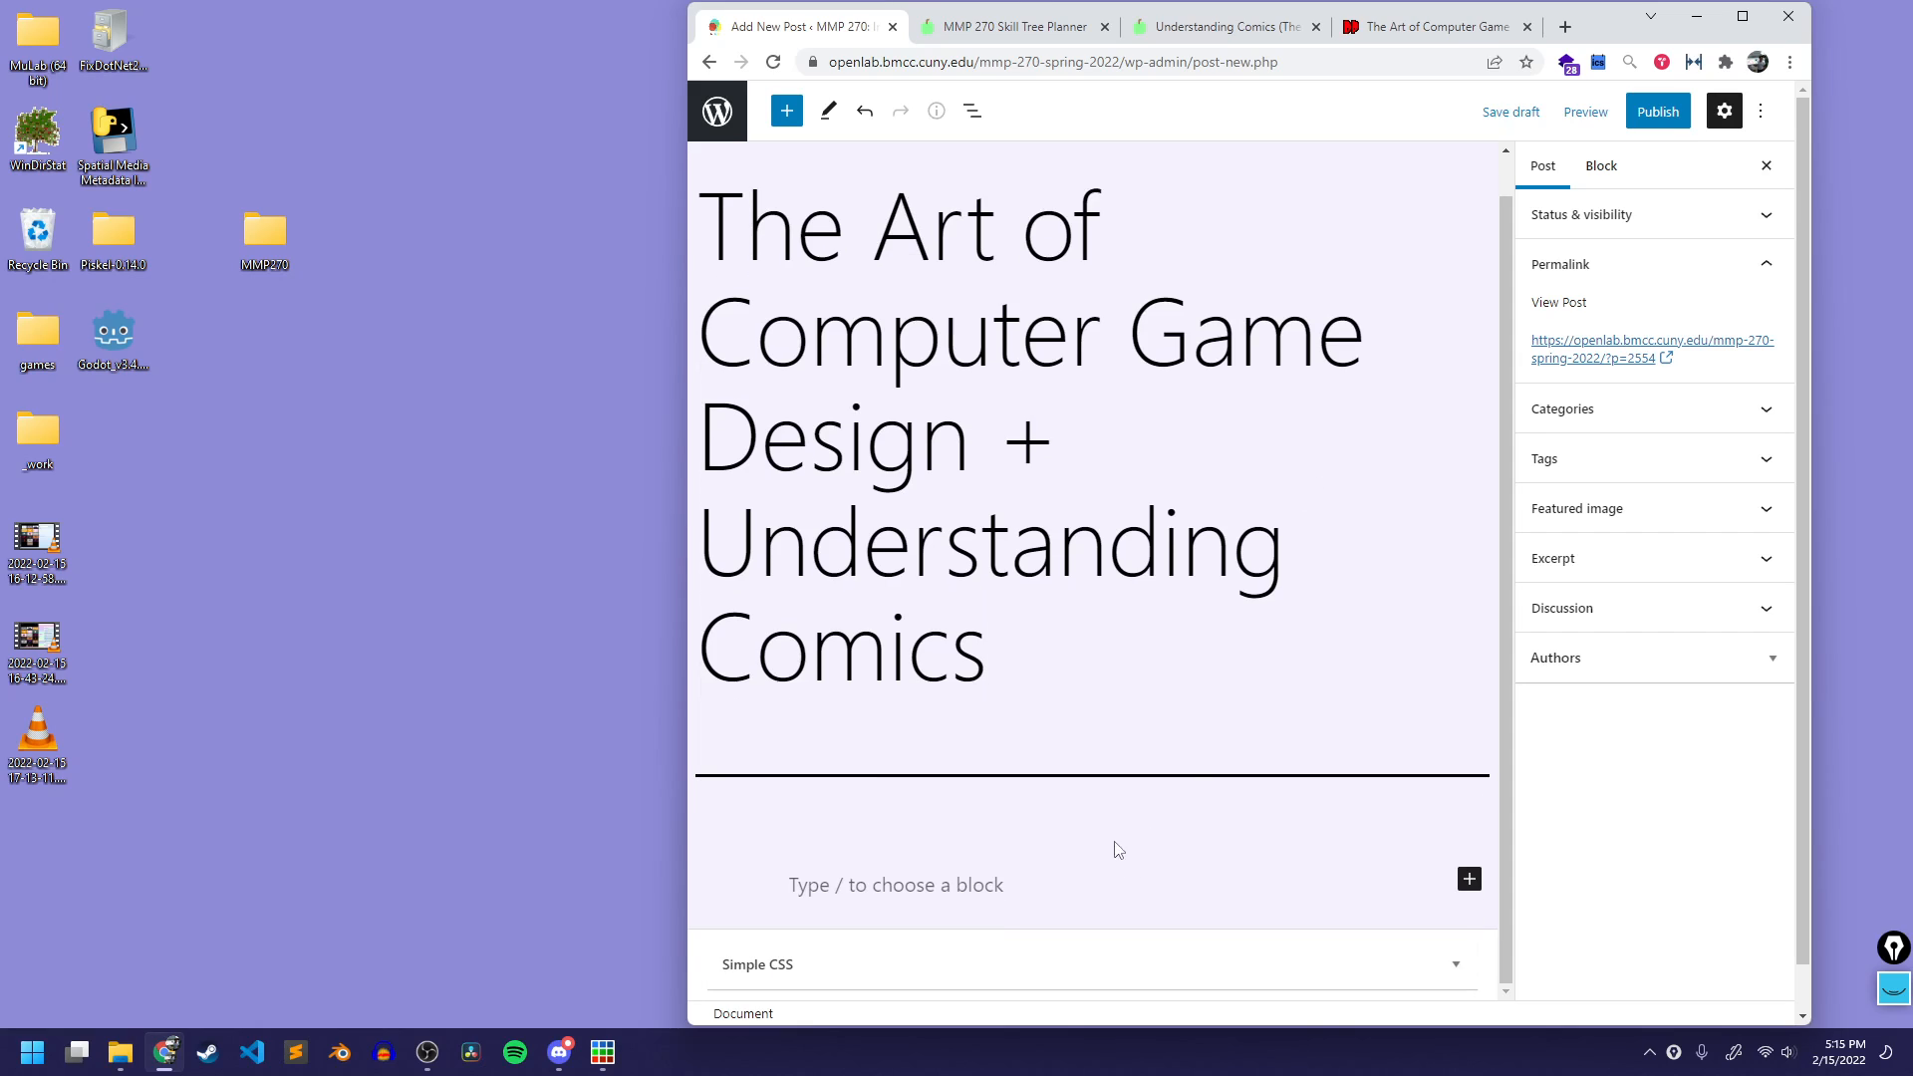
Step: Insert a Quote block below the title and paste the copied Crawford passage into the post body
{"action": "left_click", "coordinate": [1050, 871]}
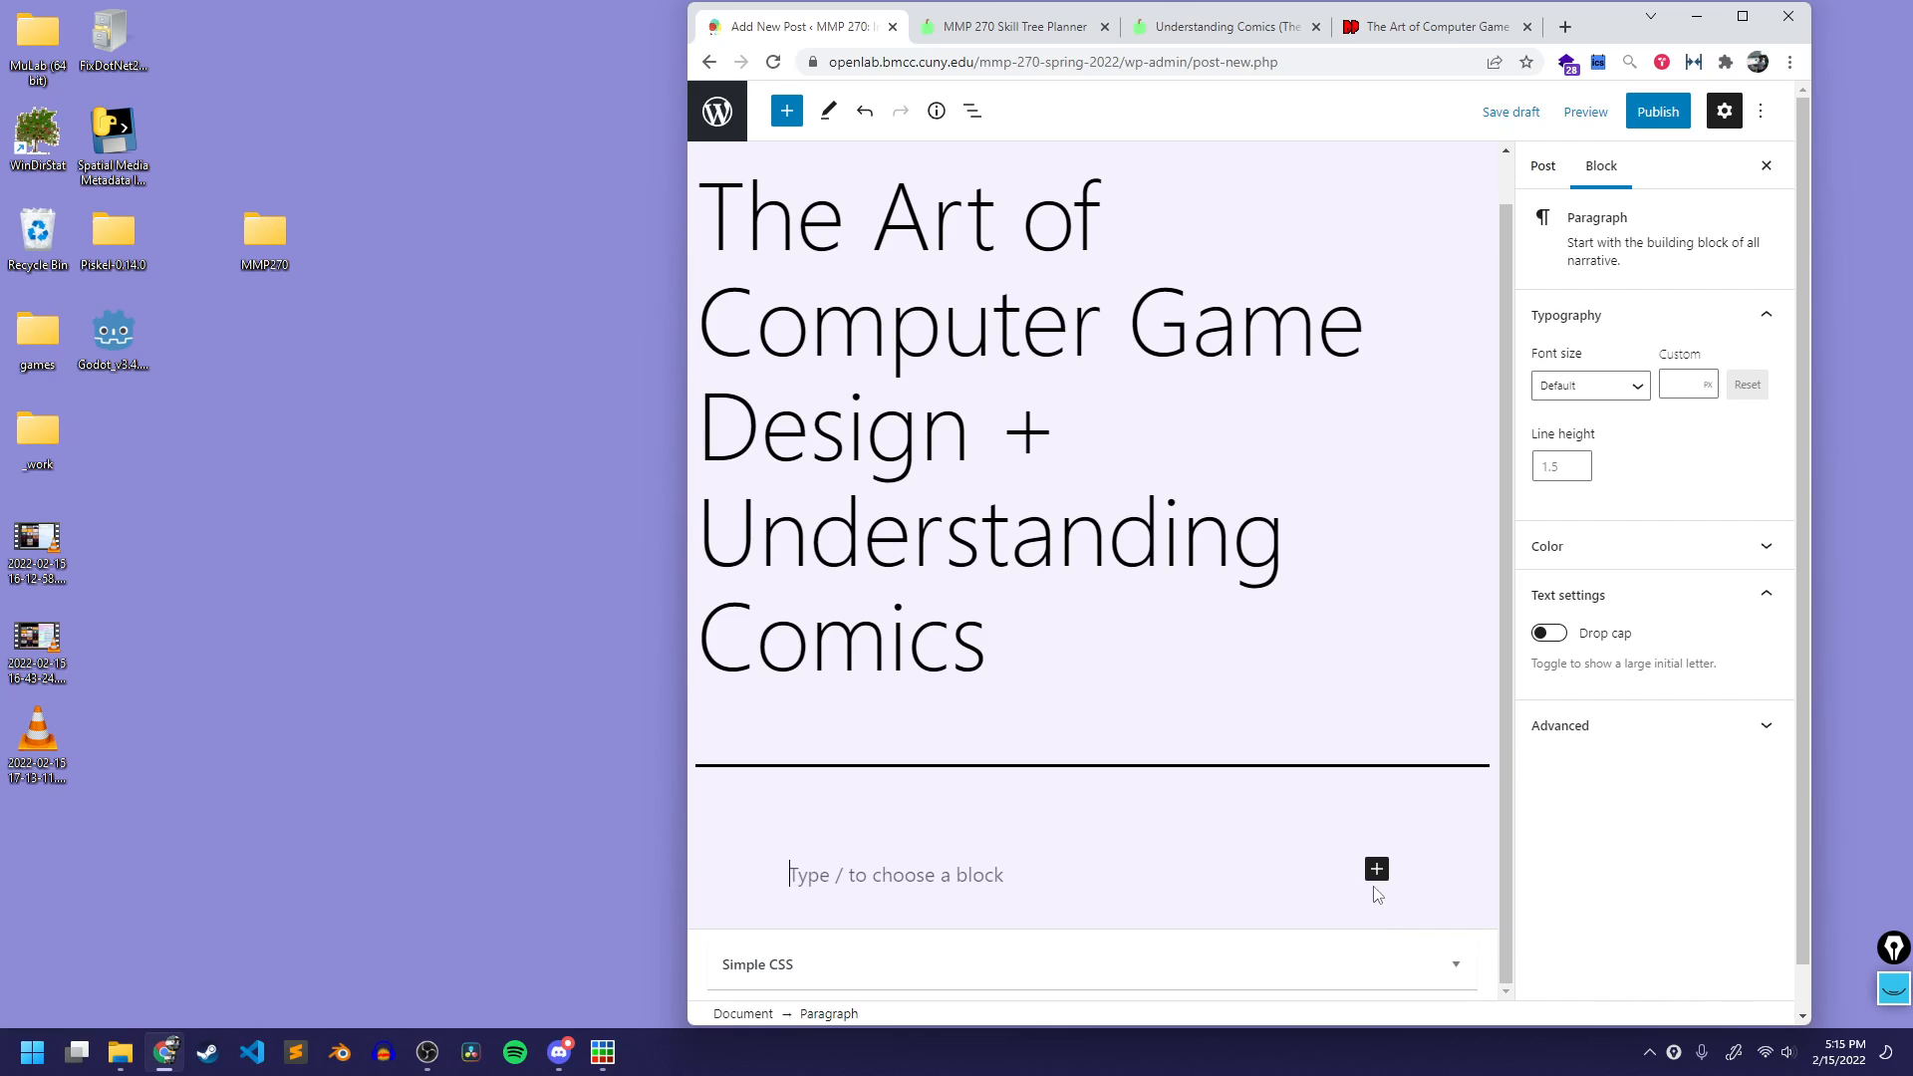
{"action": "left_click", "coordinate": [1376, 868]}
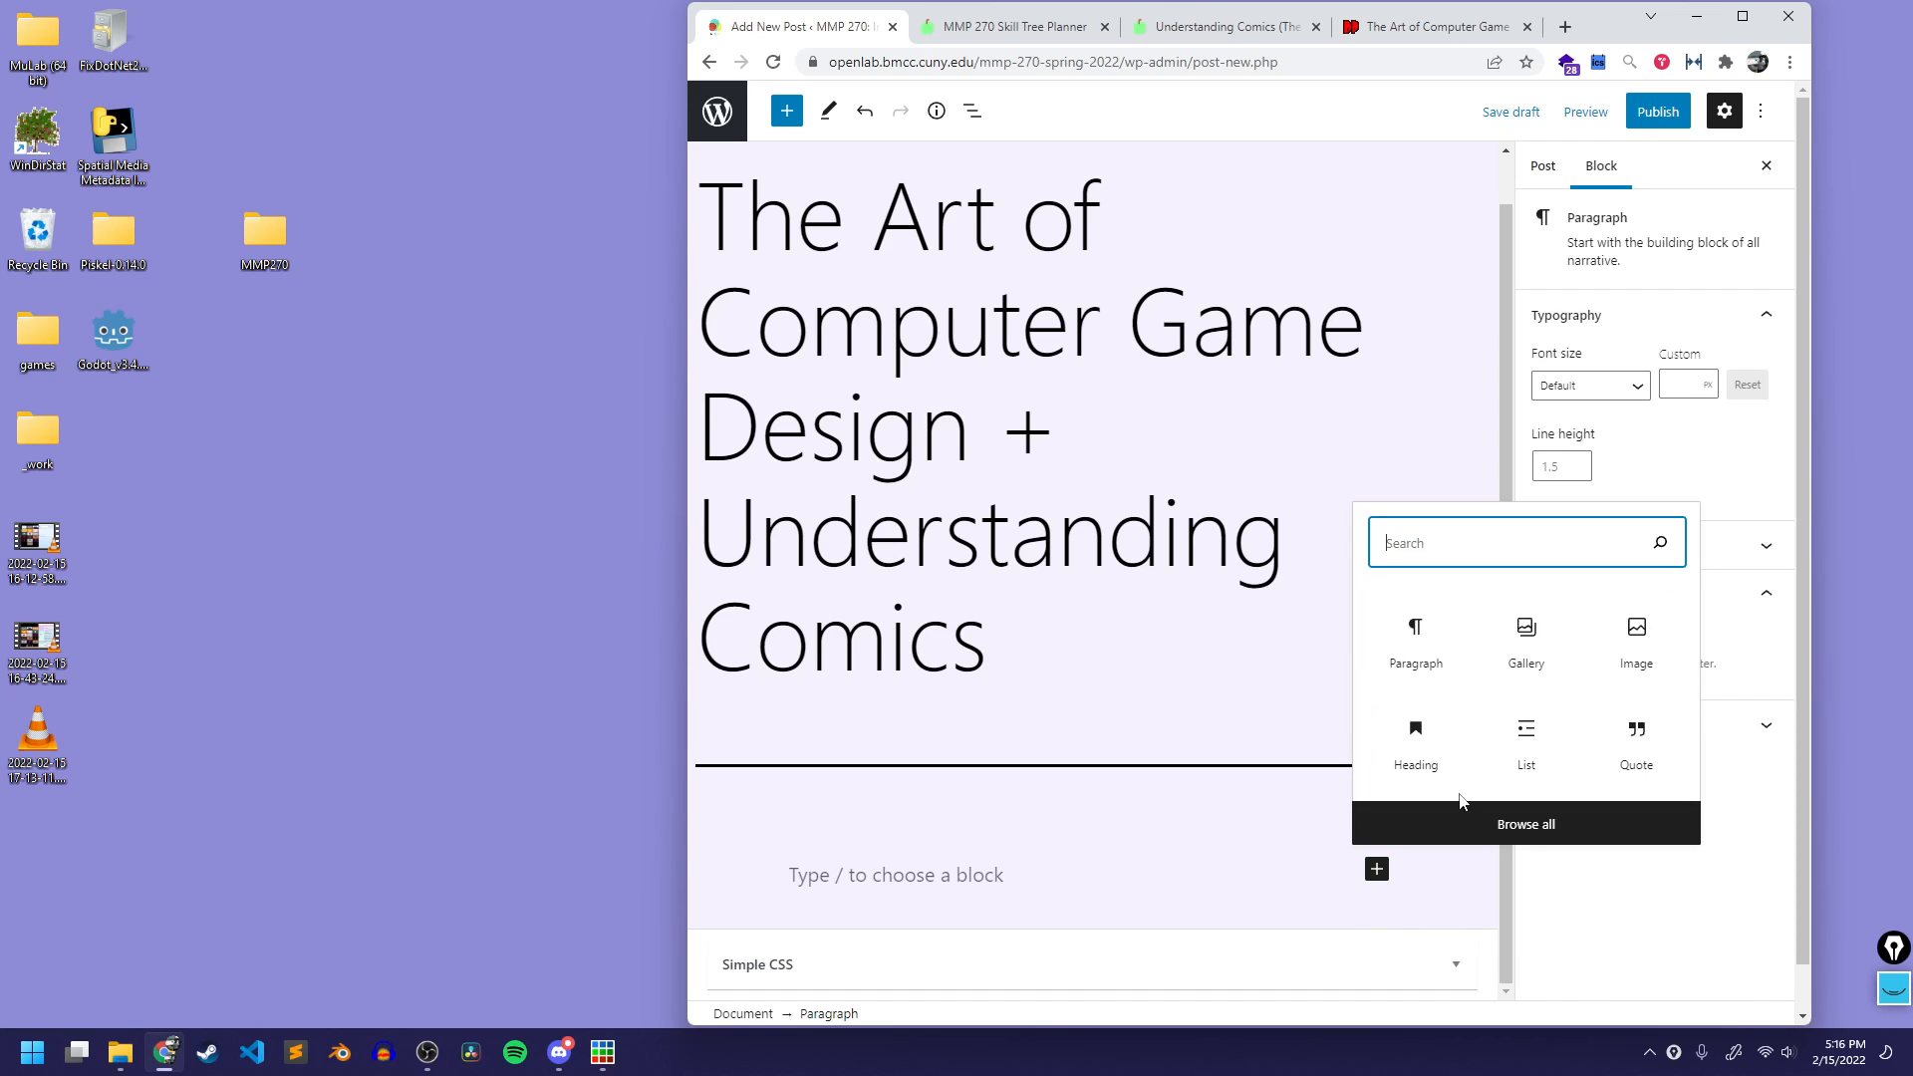
{"action": "left_click", "coordinate": [1636, 747]}
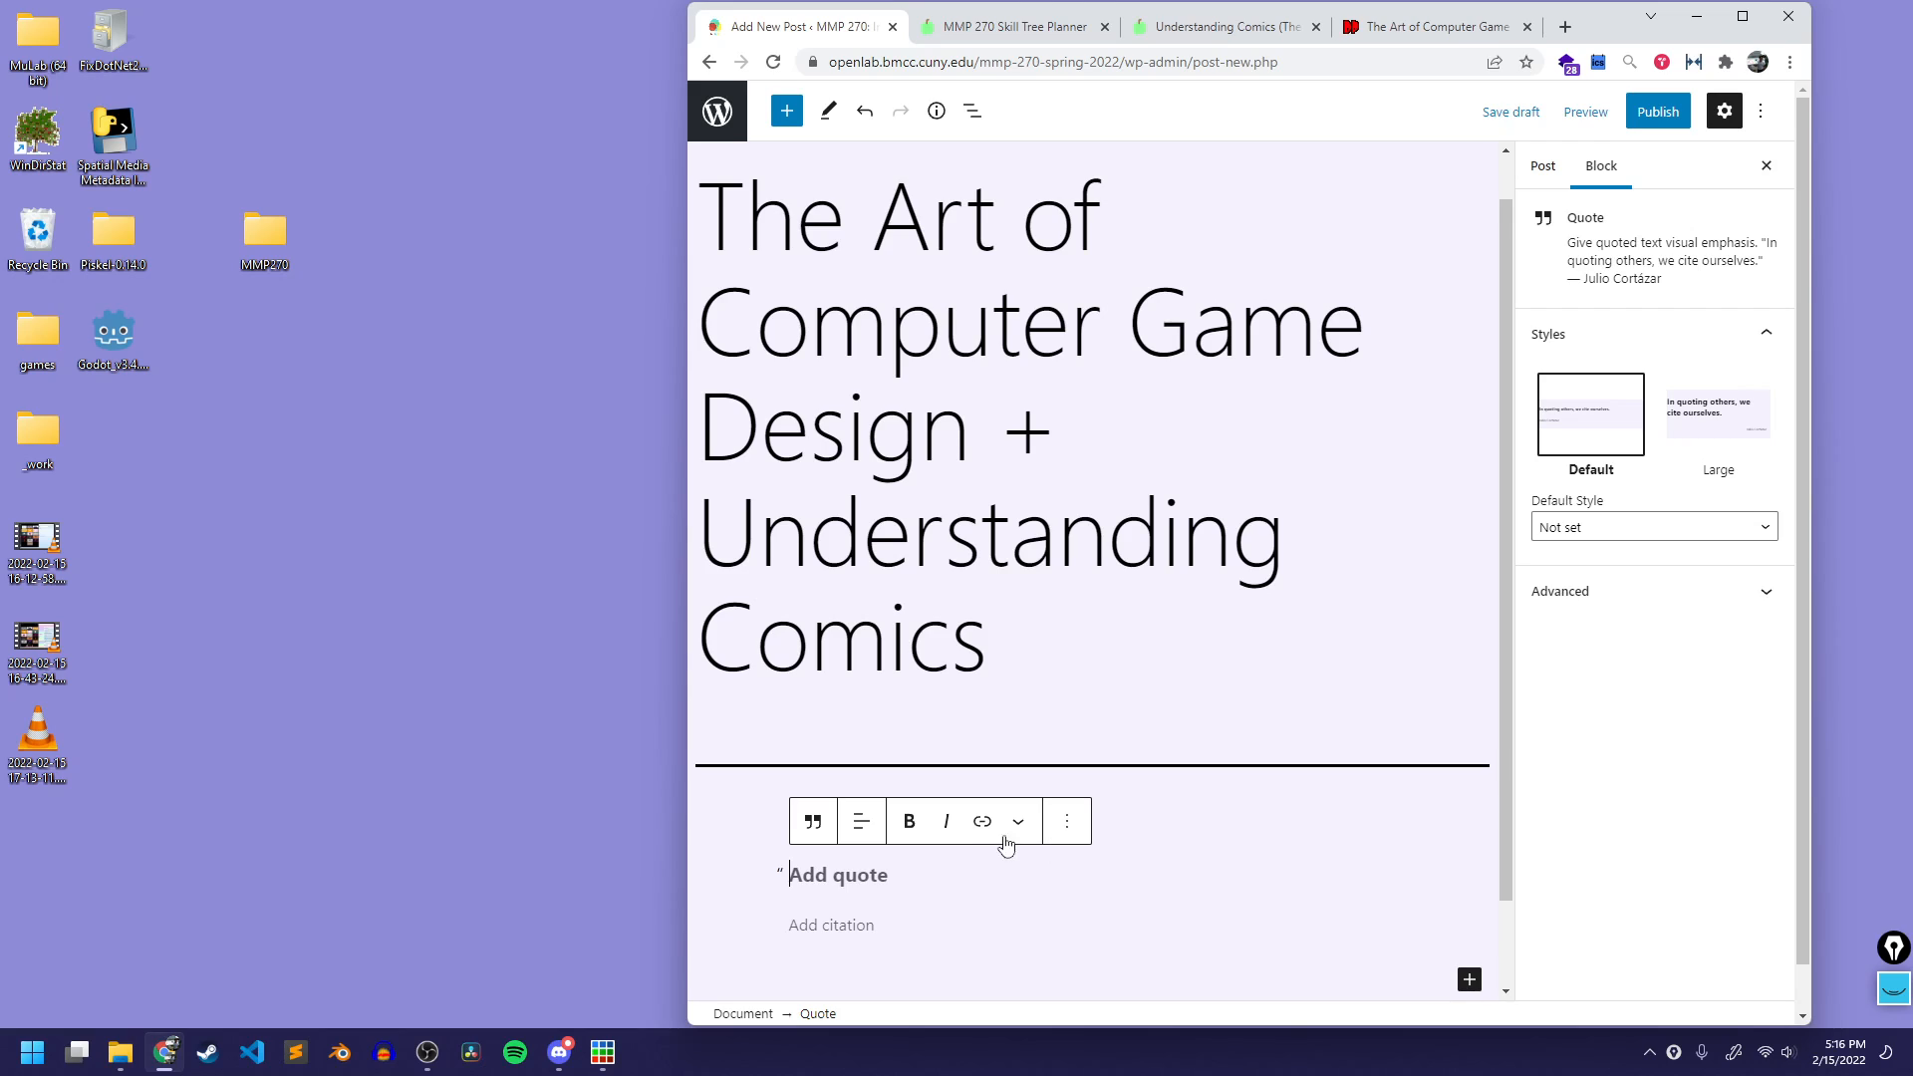
{"action": "key", "text": "ctrl+v"}
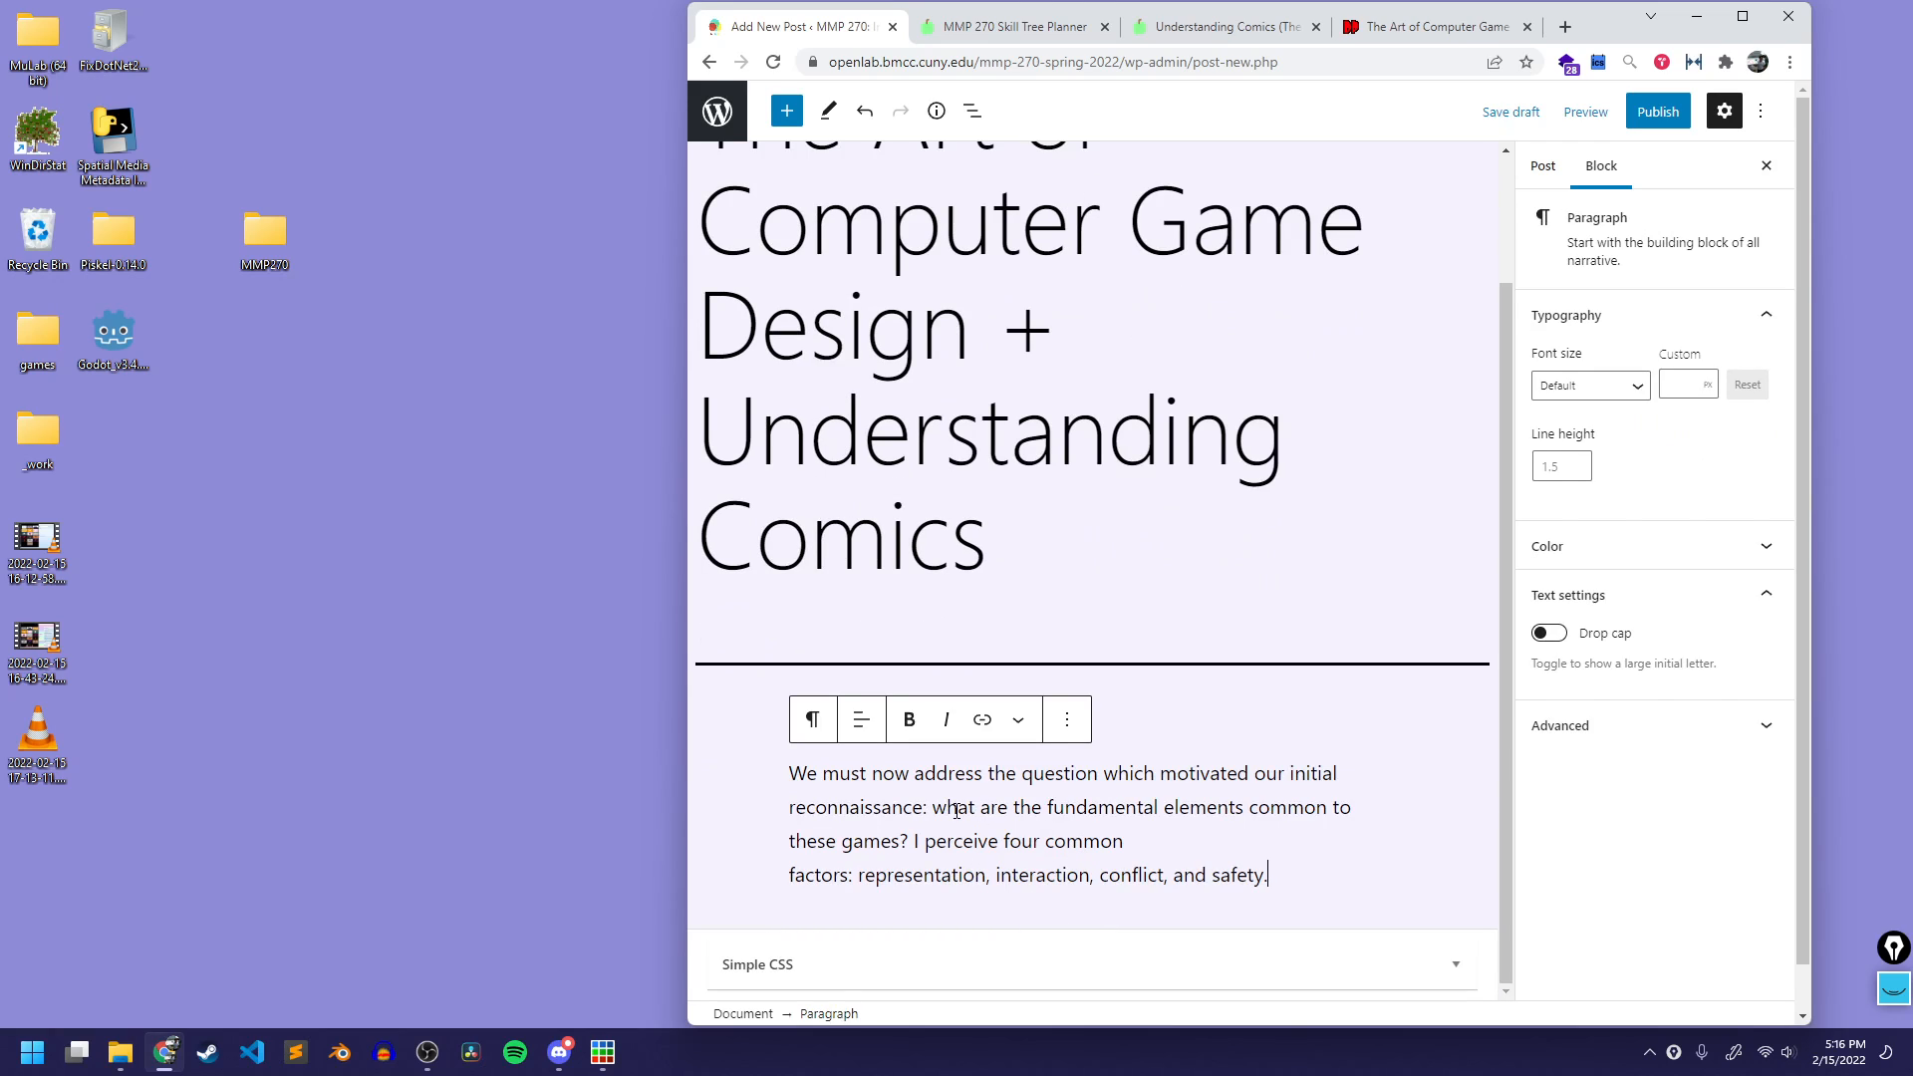
Step: Remove the line break before "factors: representation" in the pasted passage so the sentence runs on
{"action": "left_click", "coordinate": [785, 886]}
{"action": "left_click", "coordinate": [794, 874]}
{"action": "key", "text": "BackSpace"}
{"action": "key", "text": "BackSpace"}
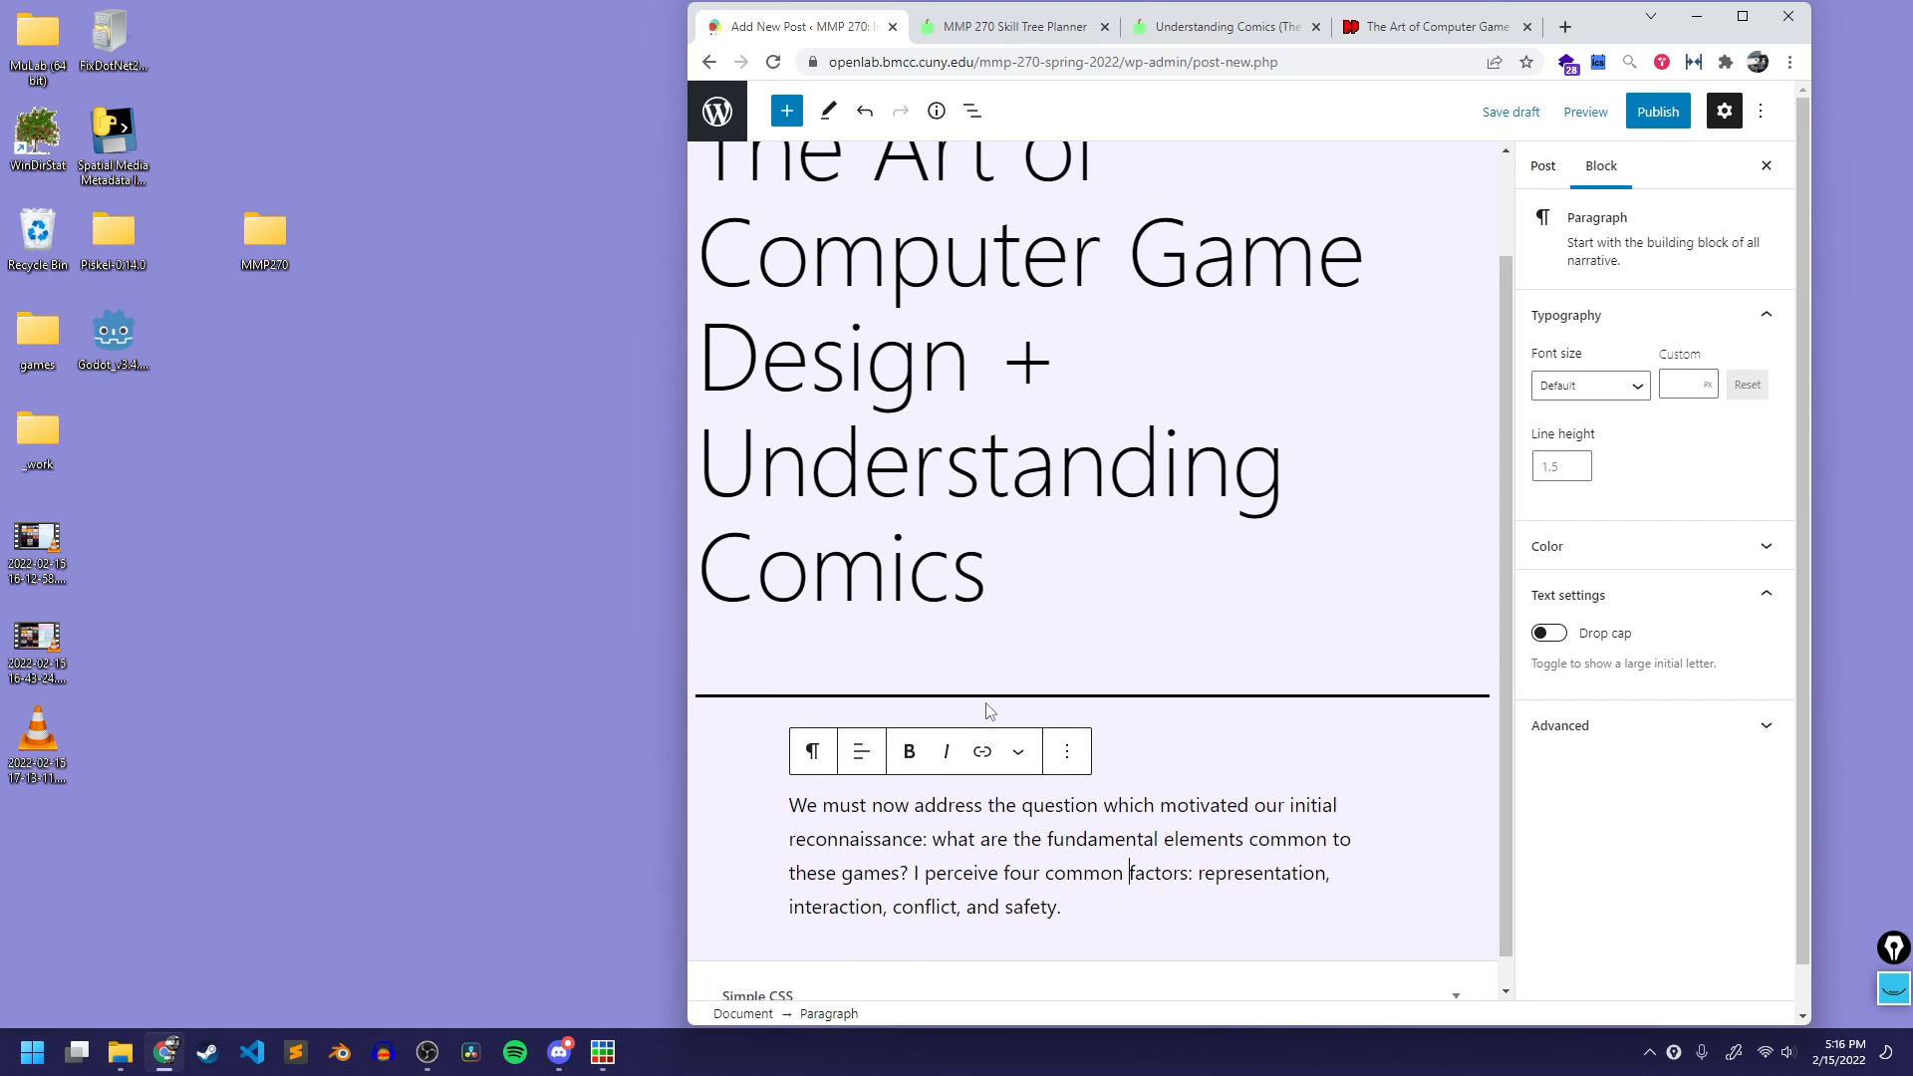
{"action": "scroll", "coordinate": [952, 907], "scroll_direction": "down", "scroll_amount": 1}
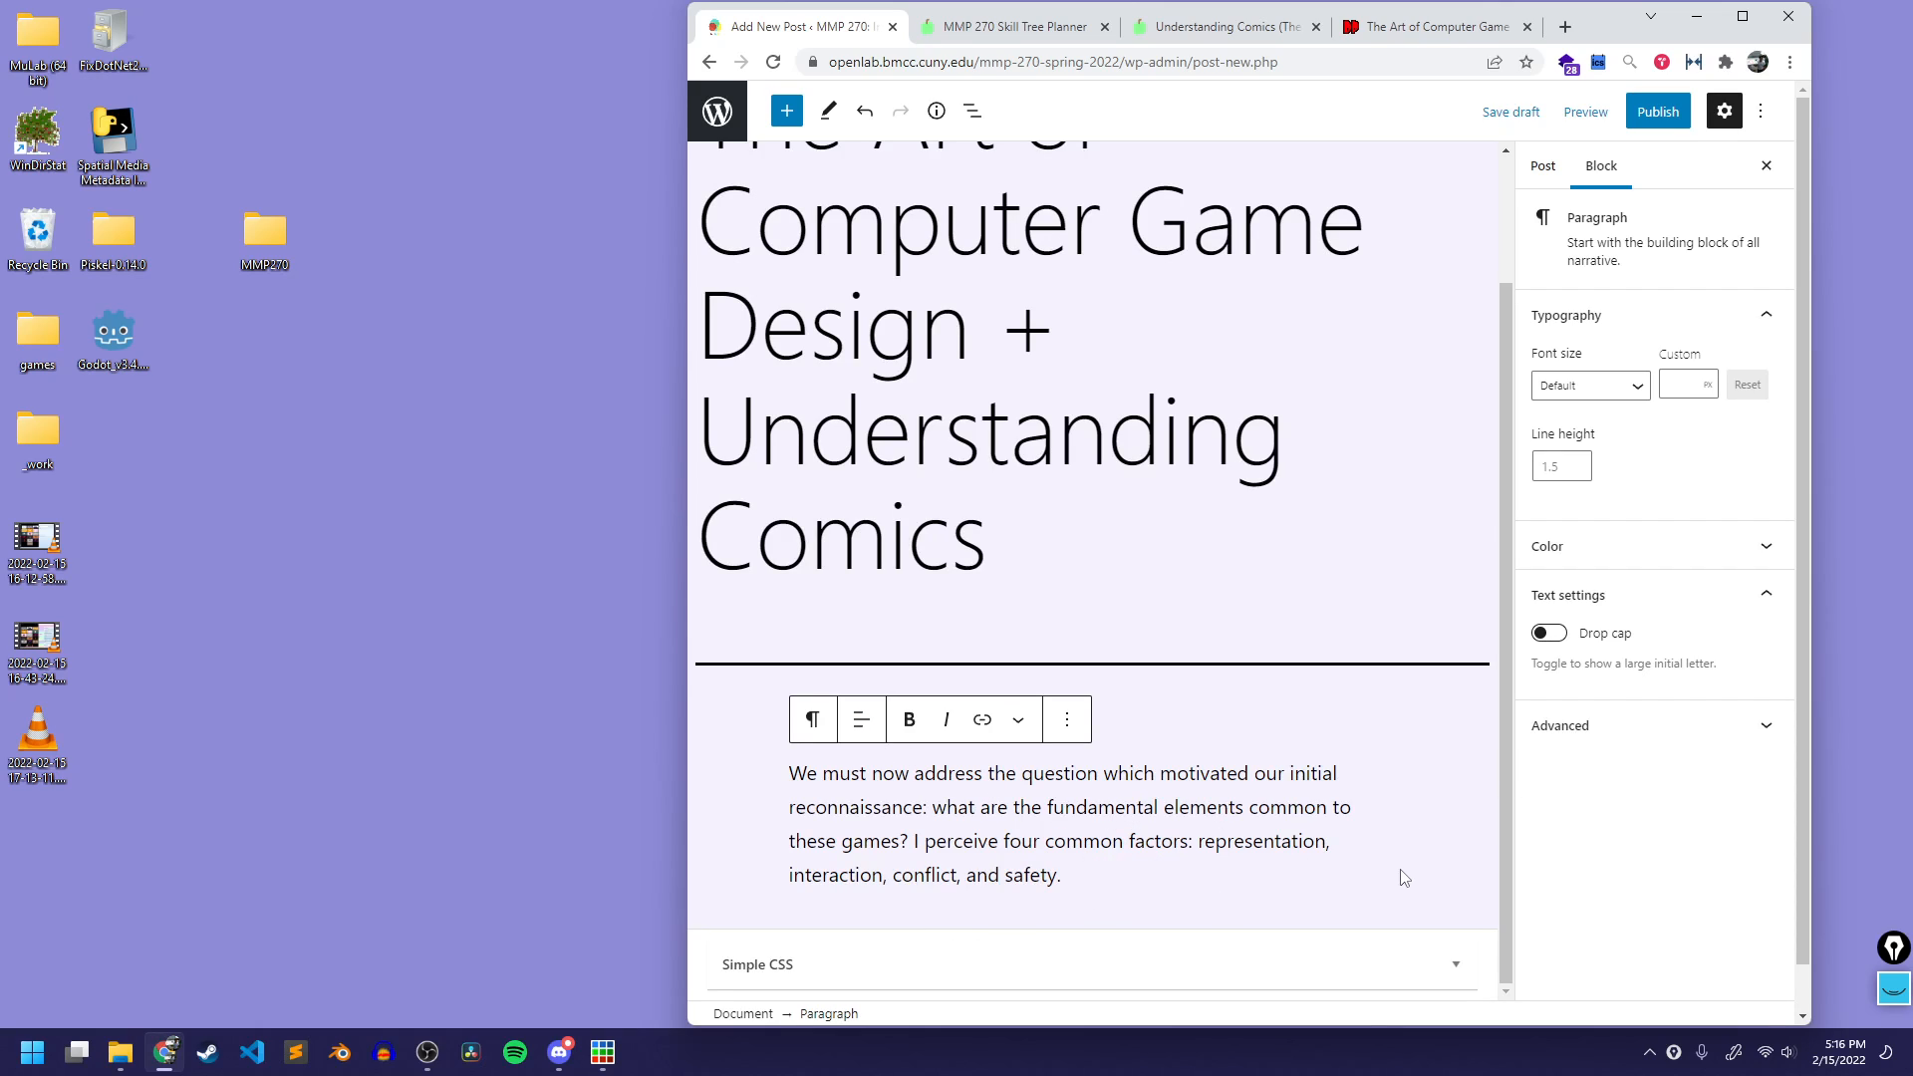
{"action": "left_click", "coordinate": [1101, 868]}
{"action": "key", "text": "shift+Home"}
{"action": "key", "text": "shift+Up"}
{"action": "key", "text": "shift+Up"}
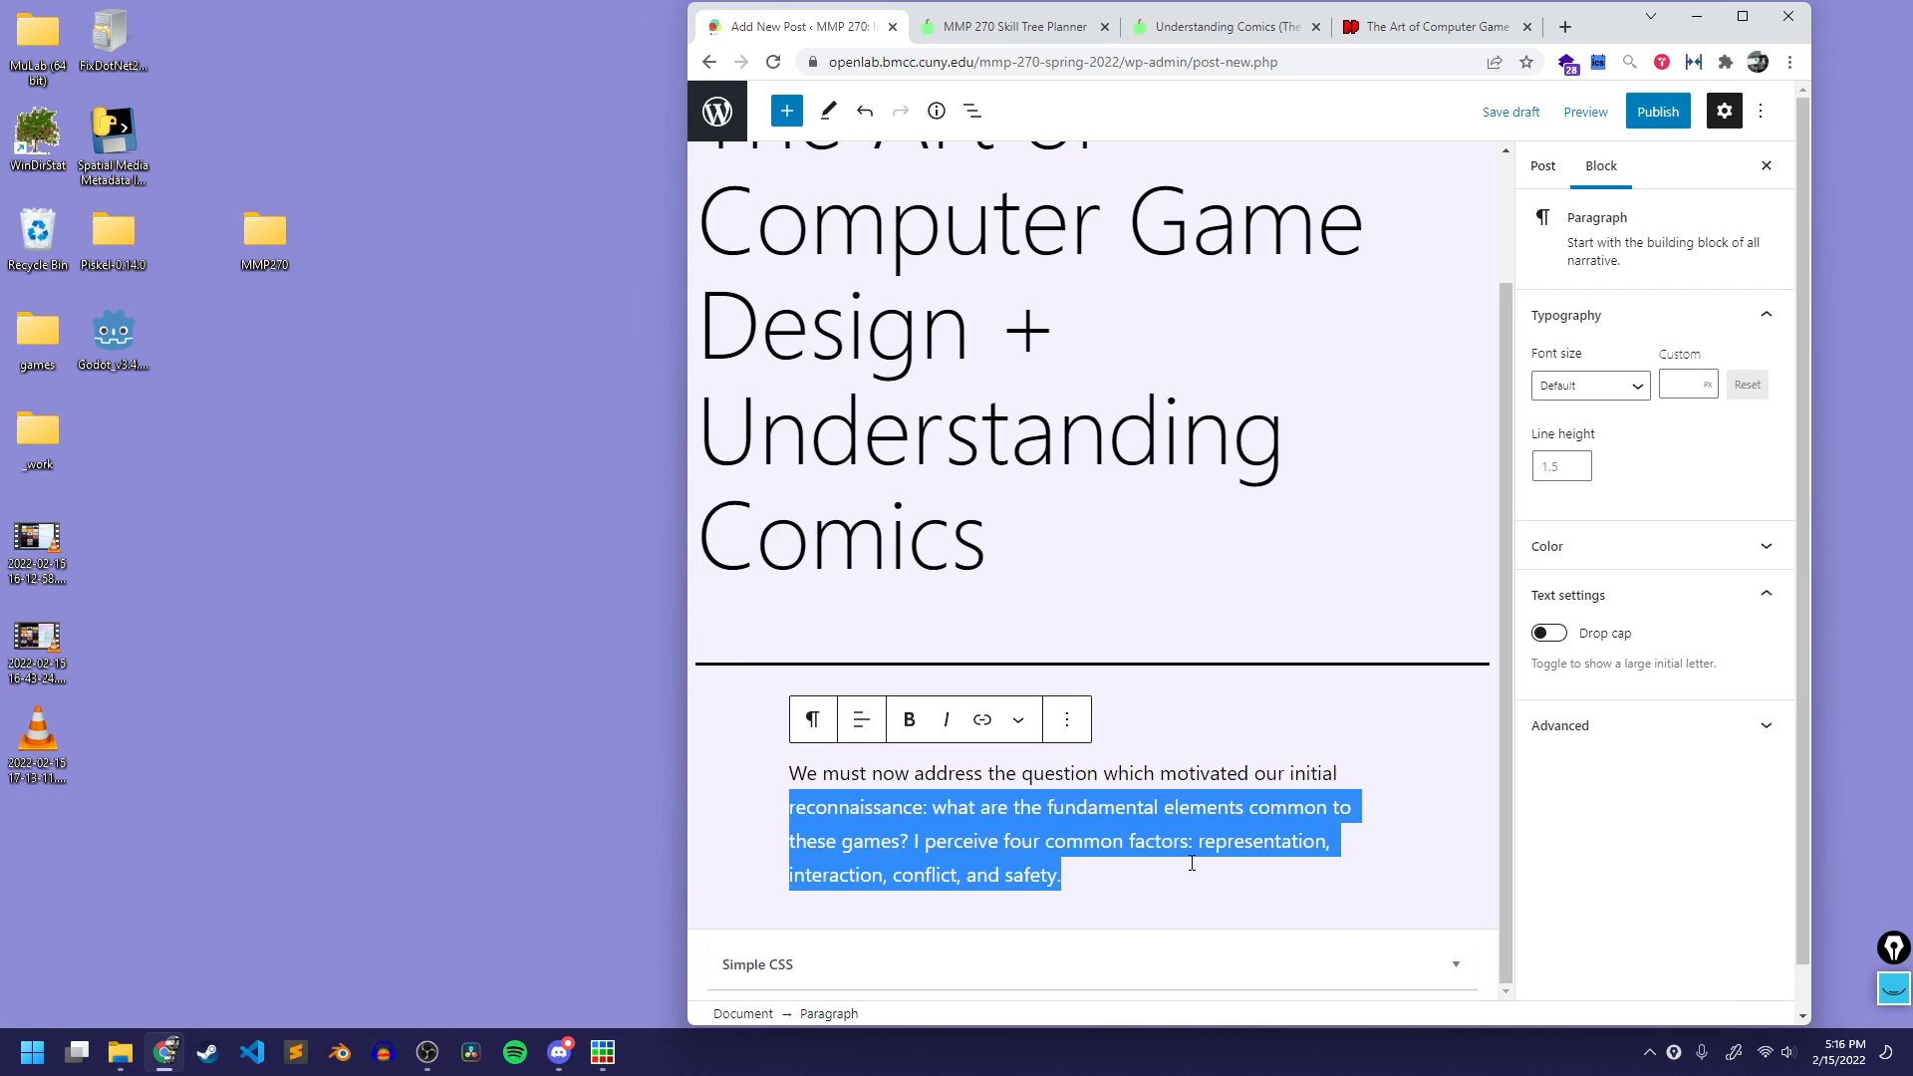
Step: Add a paragraph below the passage reading "I find this quote inspiring because I'm interested in the factors of game design." and start another empty paragraph
{"action": "left_click", "coordinate": [1164, 883]}
{"action": "key", "text": "Return"}
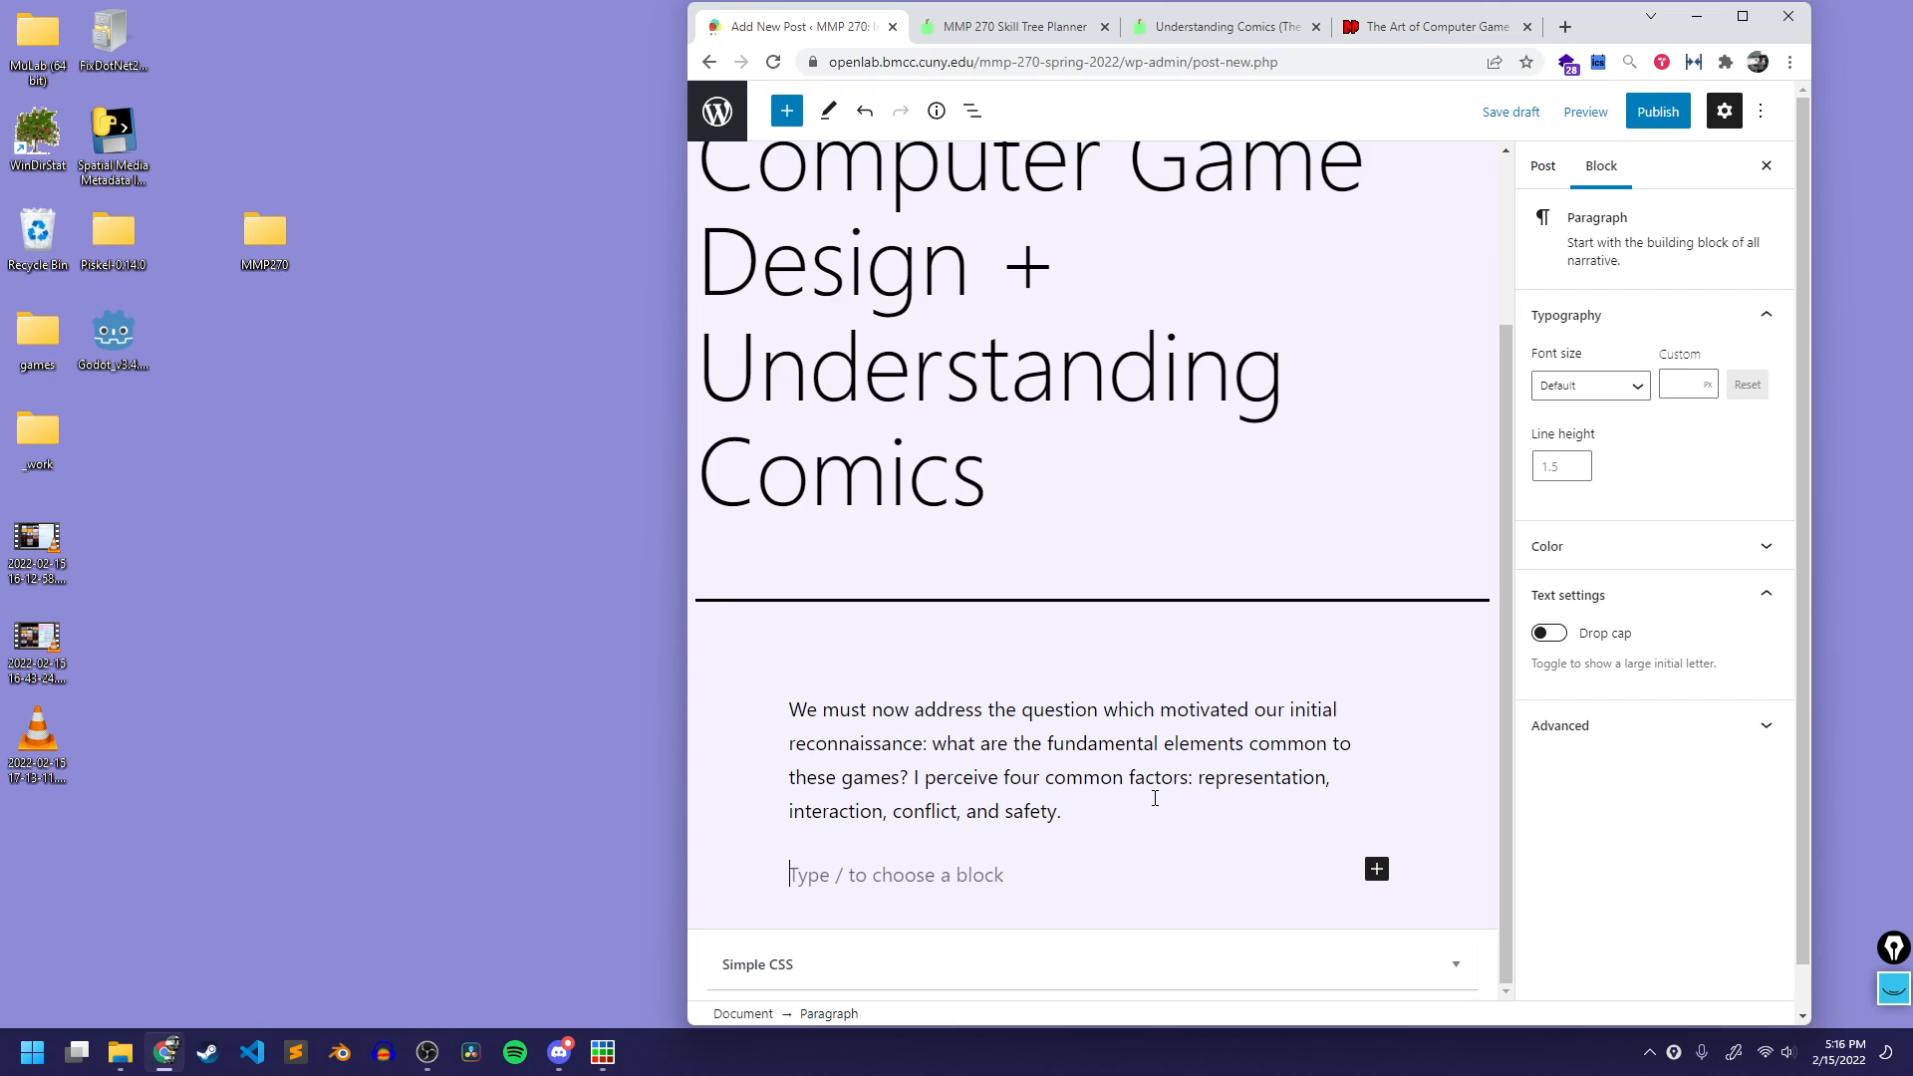
{"action": "type", "text": "I find this qu"}
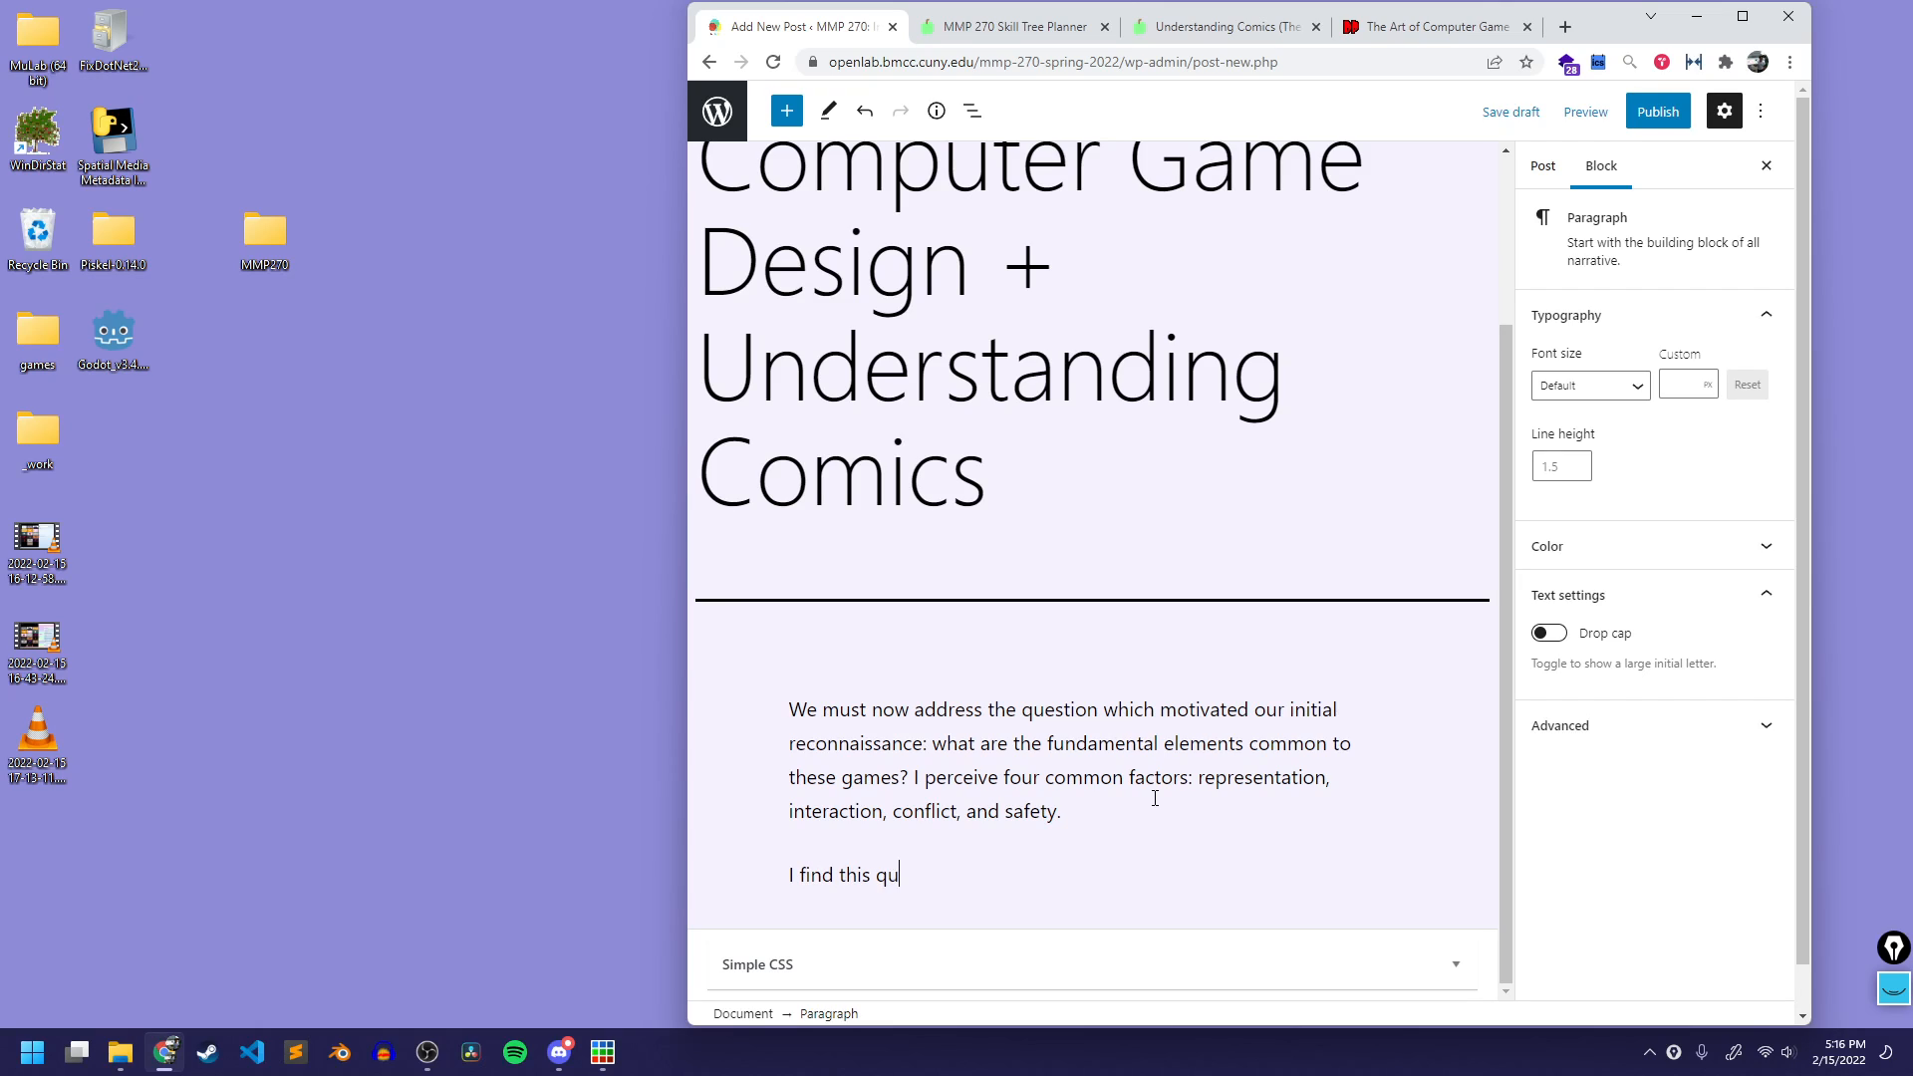
{"action": "type", "text": "ote si"}
{"action": "key", "text": "BackSpace"}
{"action": "type", "text": "inspiring beacuse"}
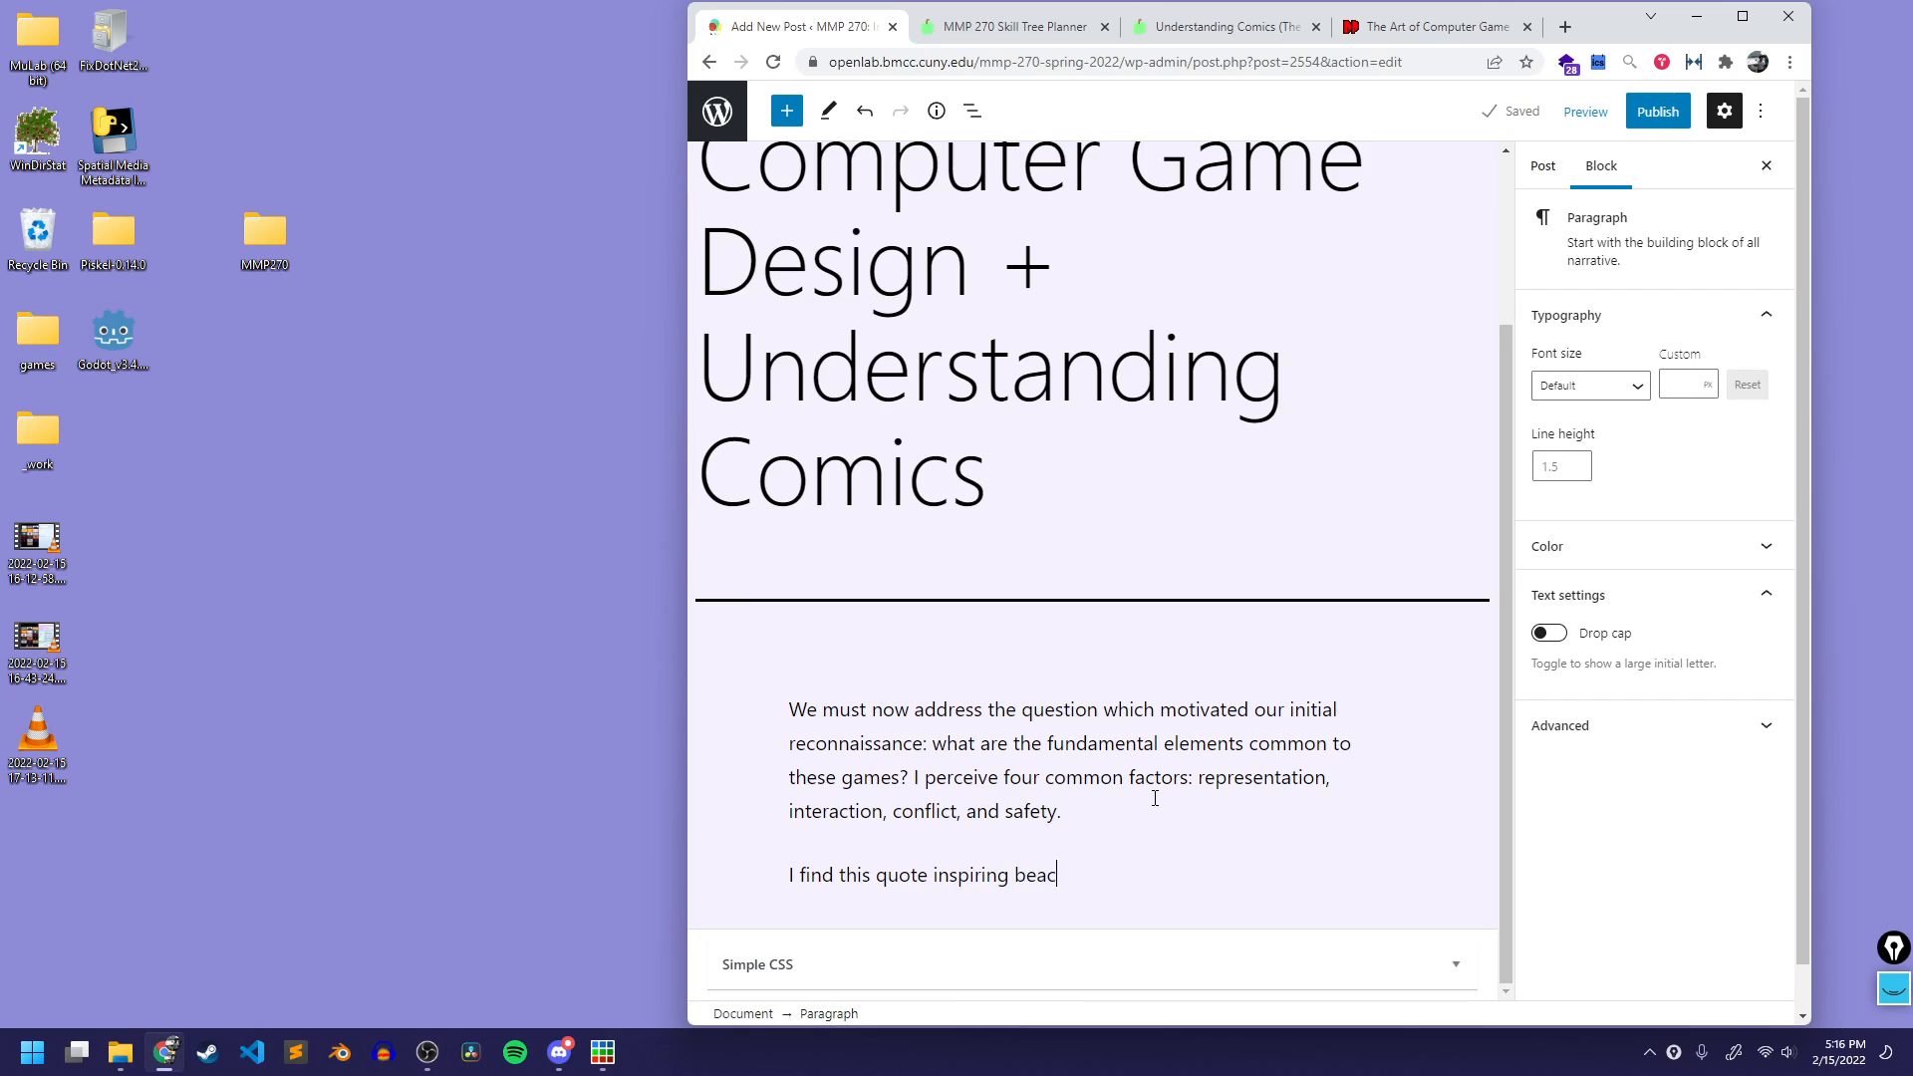
{"action": "key", "text": "BackSpace"}
{"action": "key", "text": "BackSpace"}
{"action": "key", "text": "BackSpace"}
{"action": "key", "text": "BackSpace"}
{"action": "key", "text": "BackSpace"}
{"action": "key", "text": "BackSpace"}
{"action": "type", "text": "cause I'm interesting"}
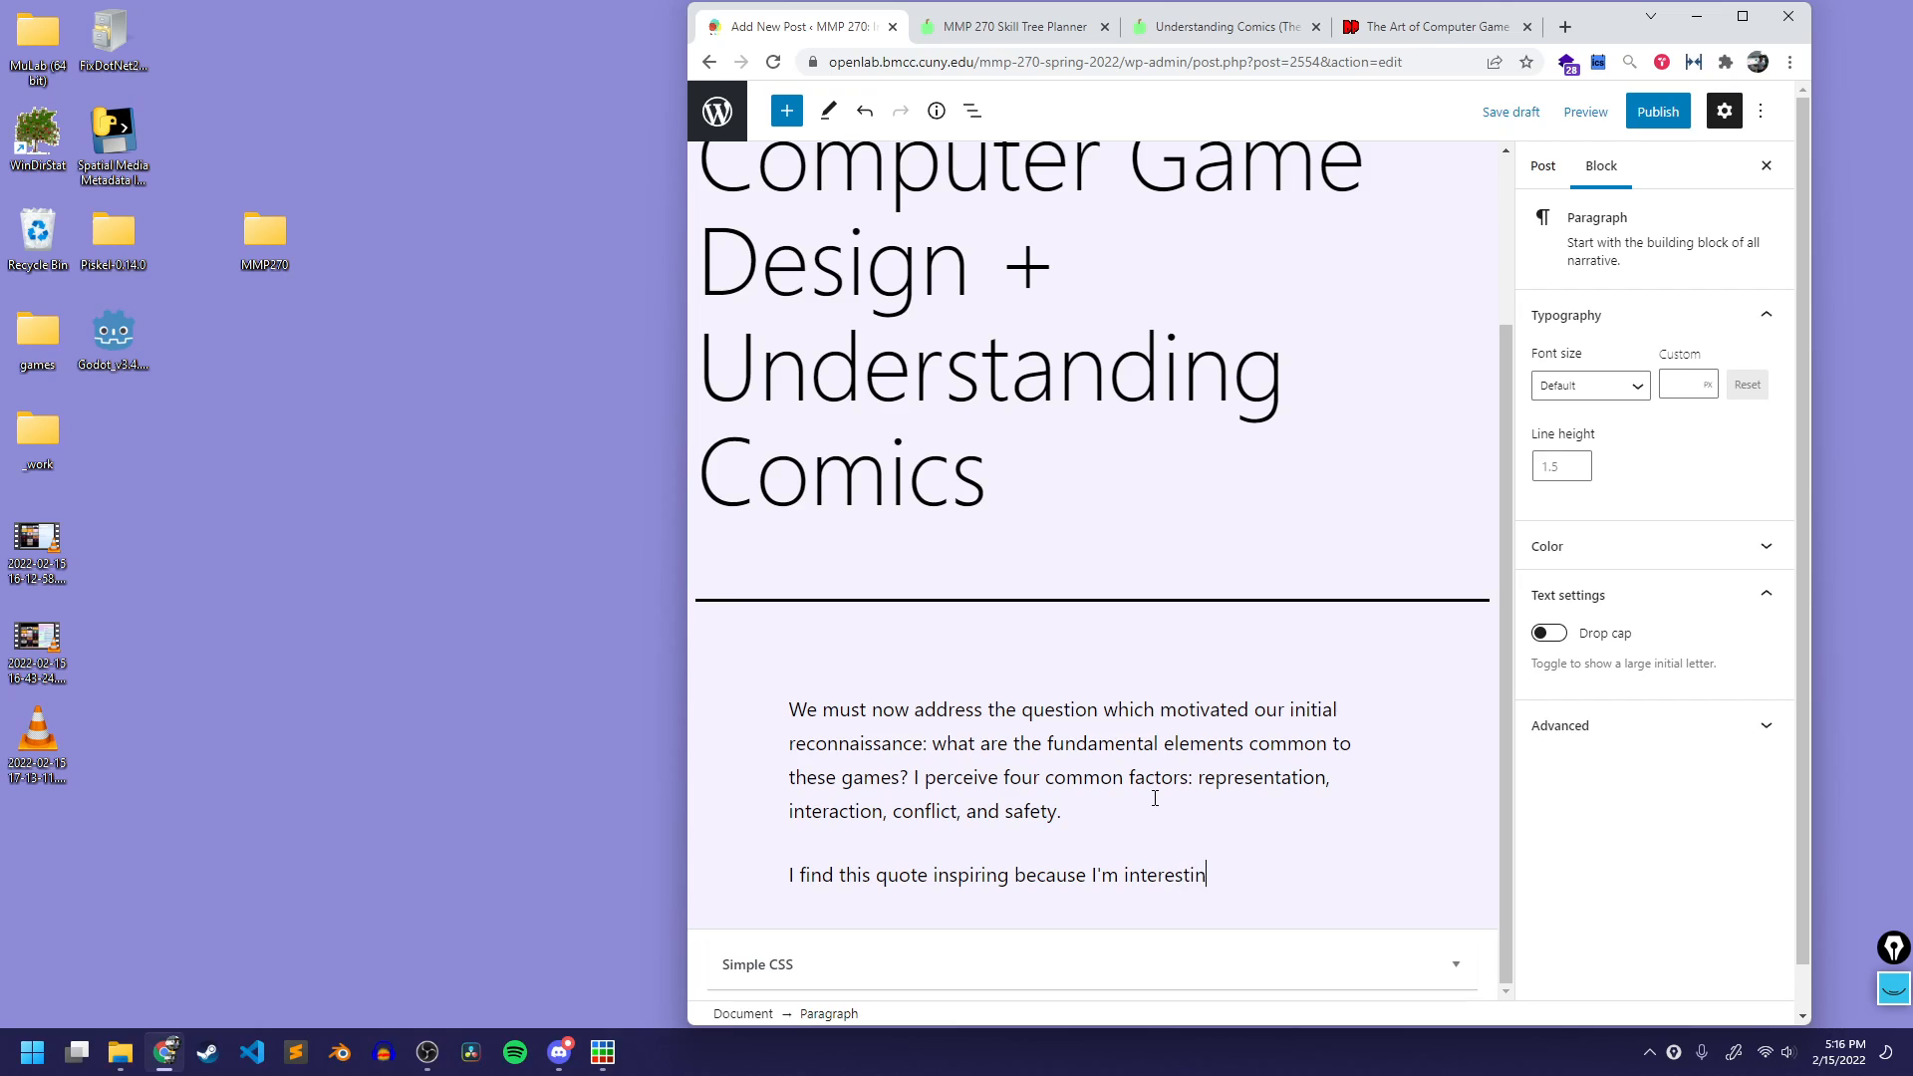
{"action": "key", "text": "BackSpace"}
{"action": "key", "text": "BackSpace"}
{"action": "key", "text": "BackSpace"}
{"action": "type", "text": "ed in the factors of game design."}
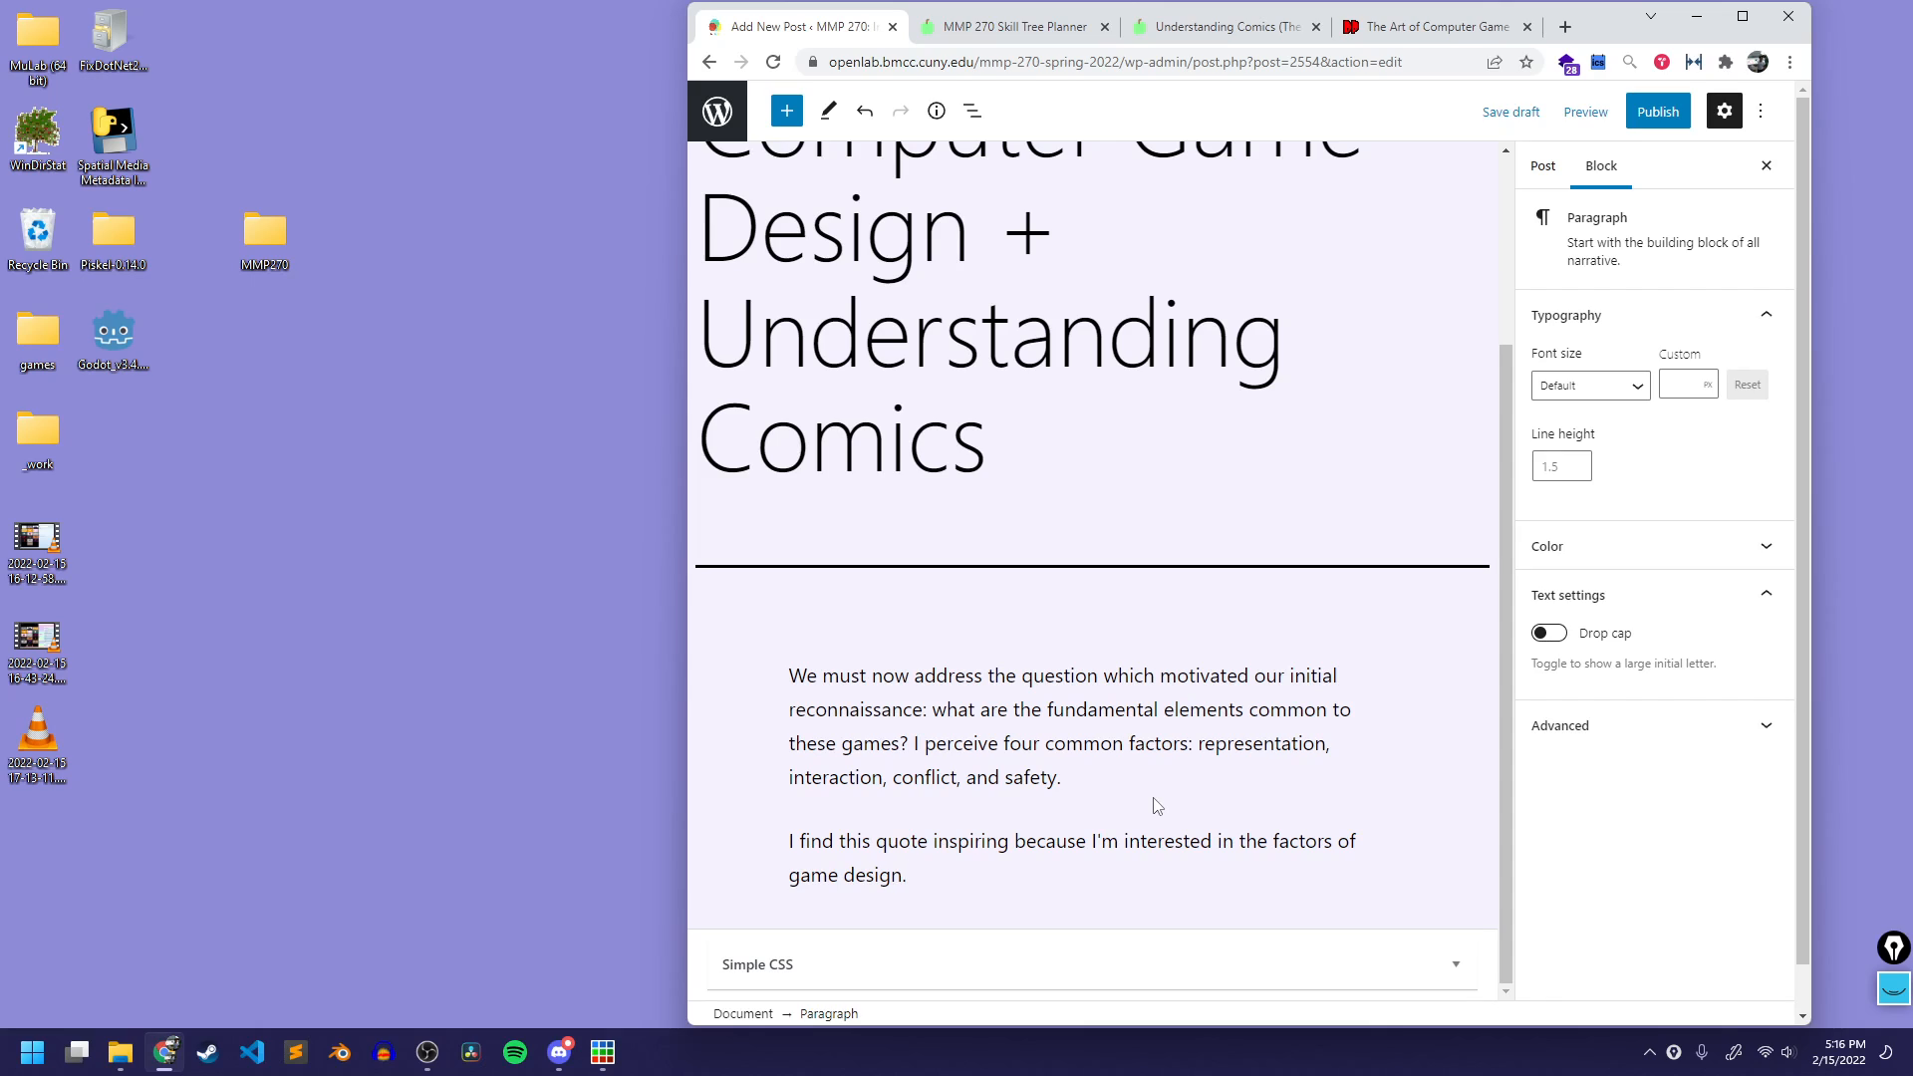
{"action": "key", "text": "Return"}
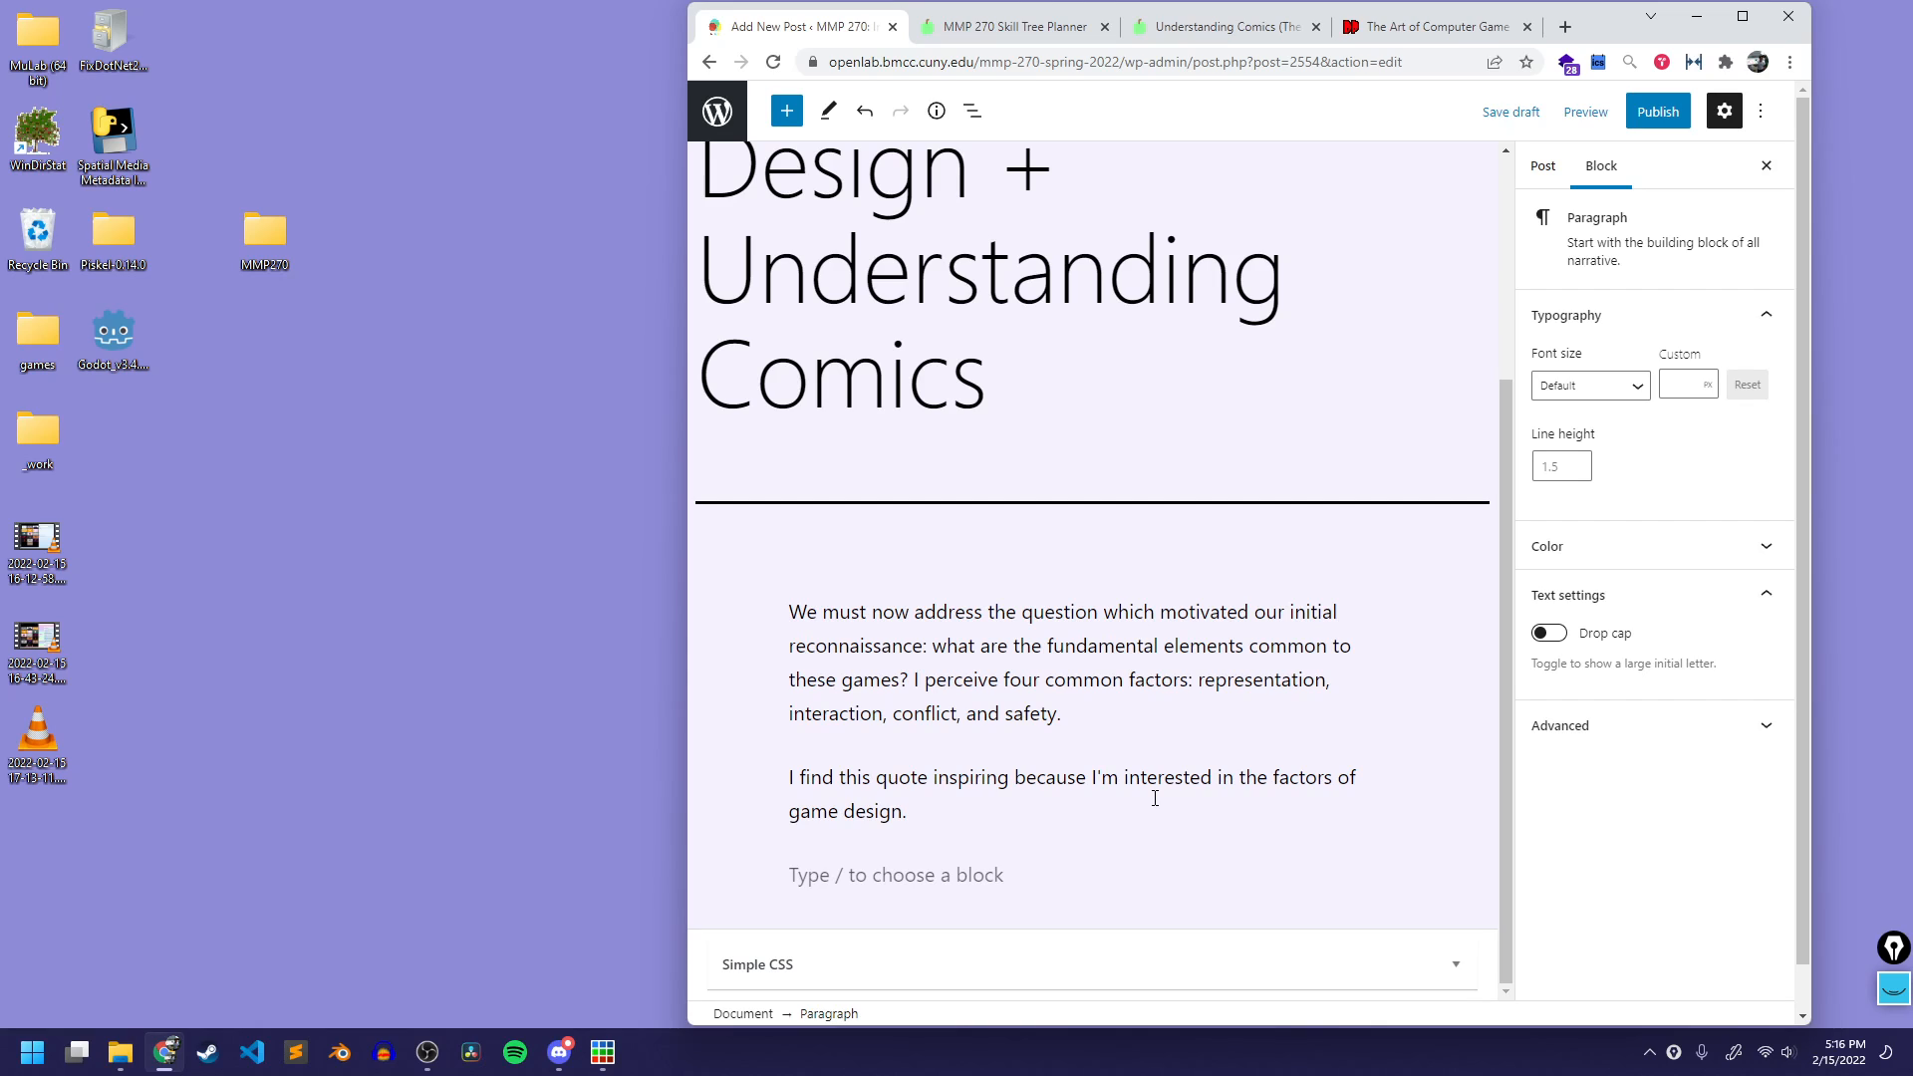
Step: Switch to the Understanding Comics reading and look over the pipe-painting panels on page 24 of Chapter Two
{"action": "left_click", "coordinate": [990, 30]}
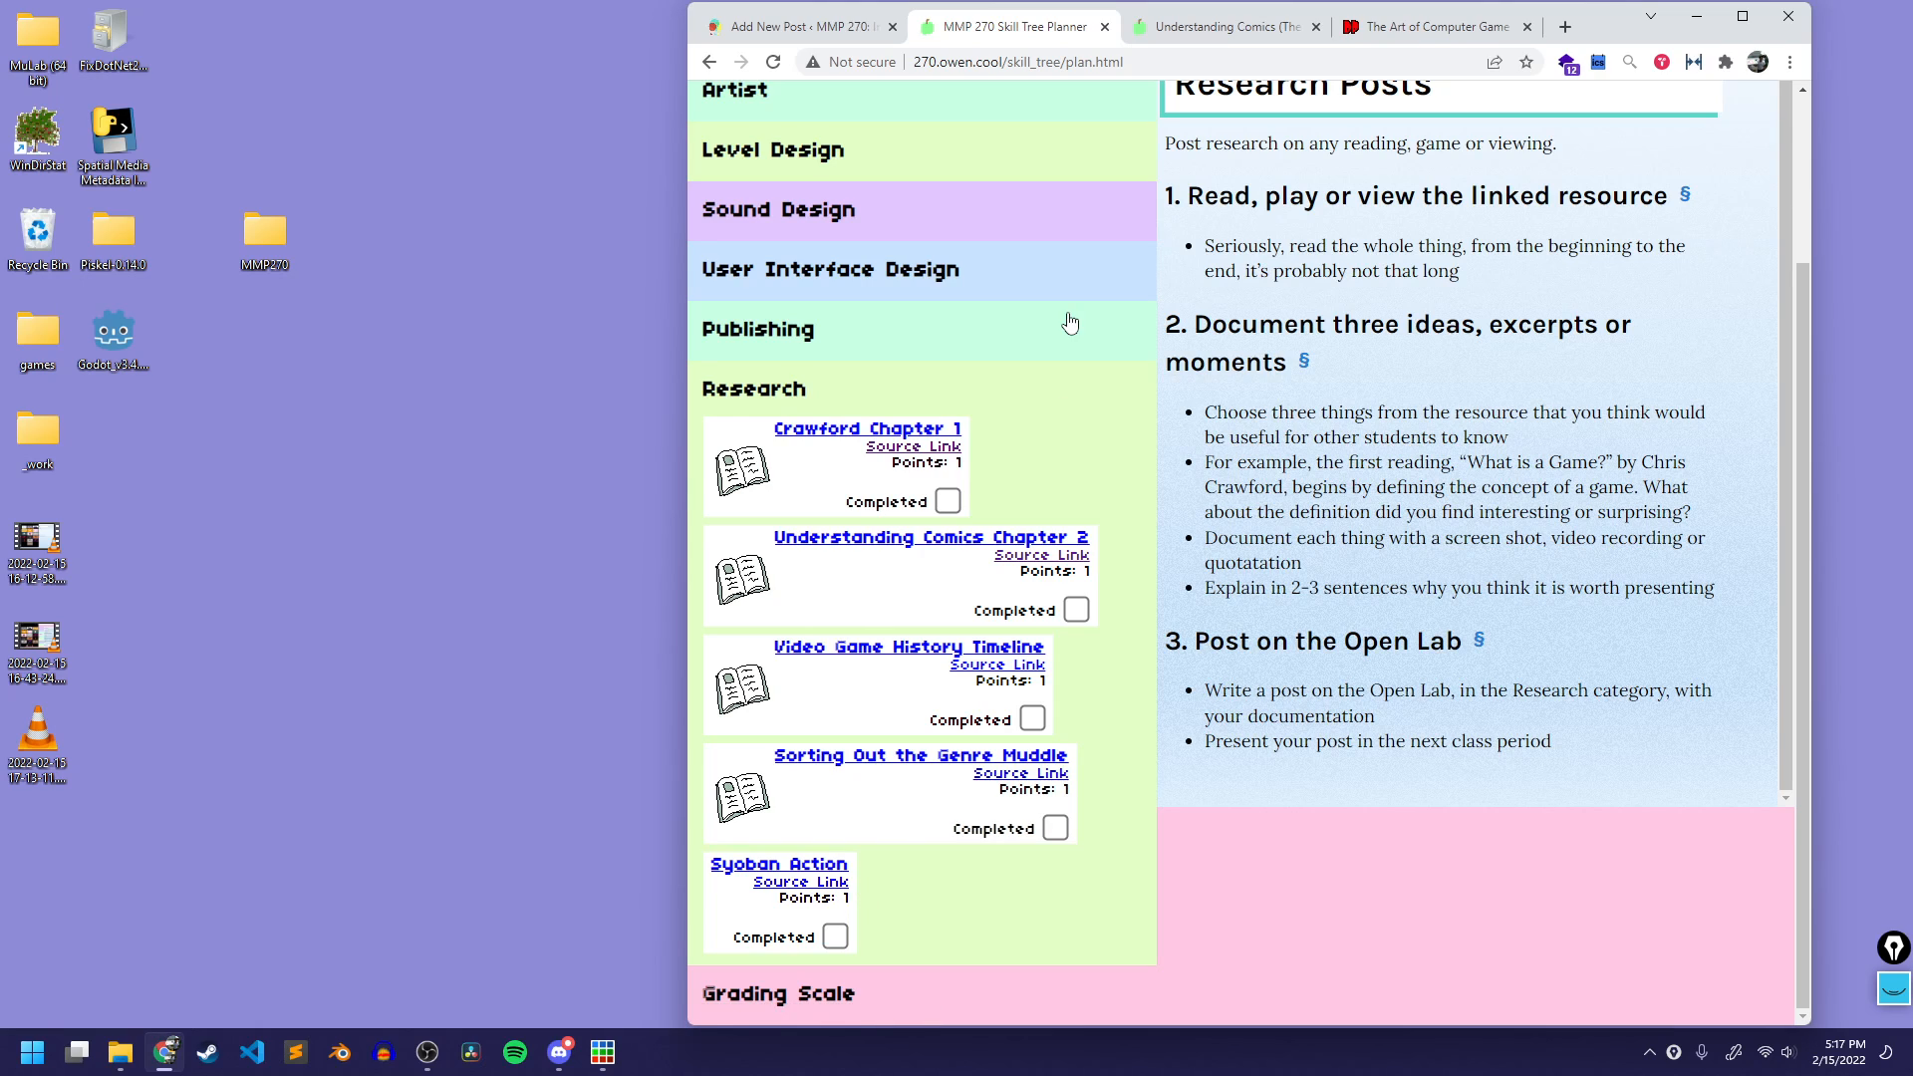
{"action": "left_click", "coordinate": [1200, 28]}
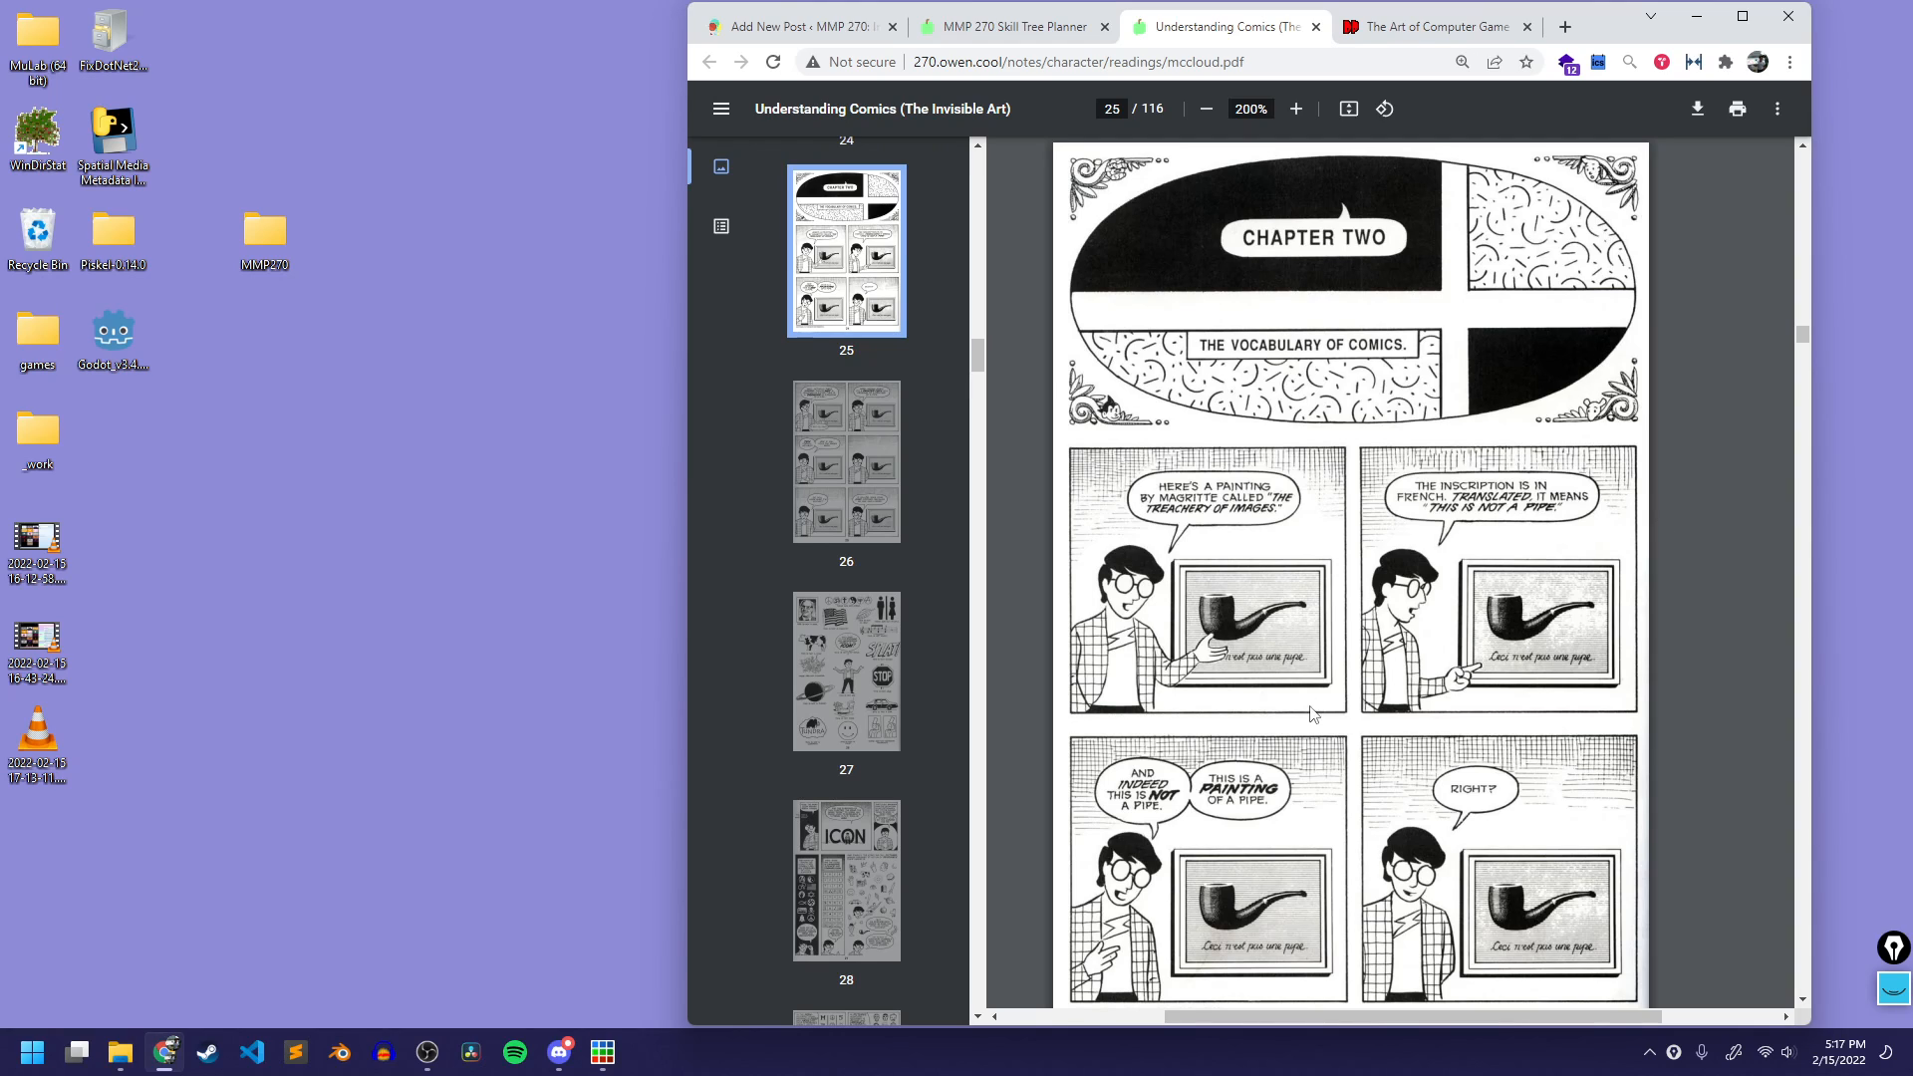
{"action": "scroll", "coordinate": [1309, 718], "scroll_direction": "down", "scroll_amount": 3}
{"action": "scroll", "coordinate": [1227, 513], "scroll_direction": "down", "scroll_amount": 2}
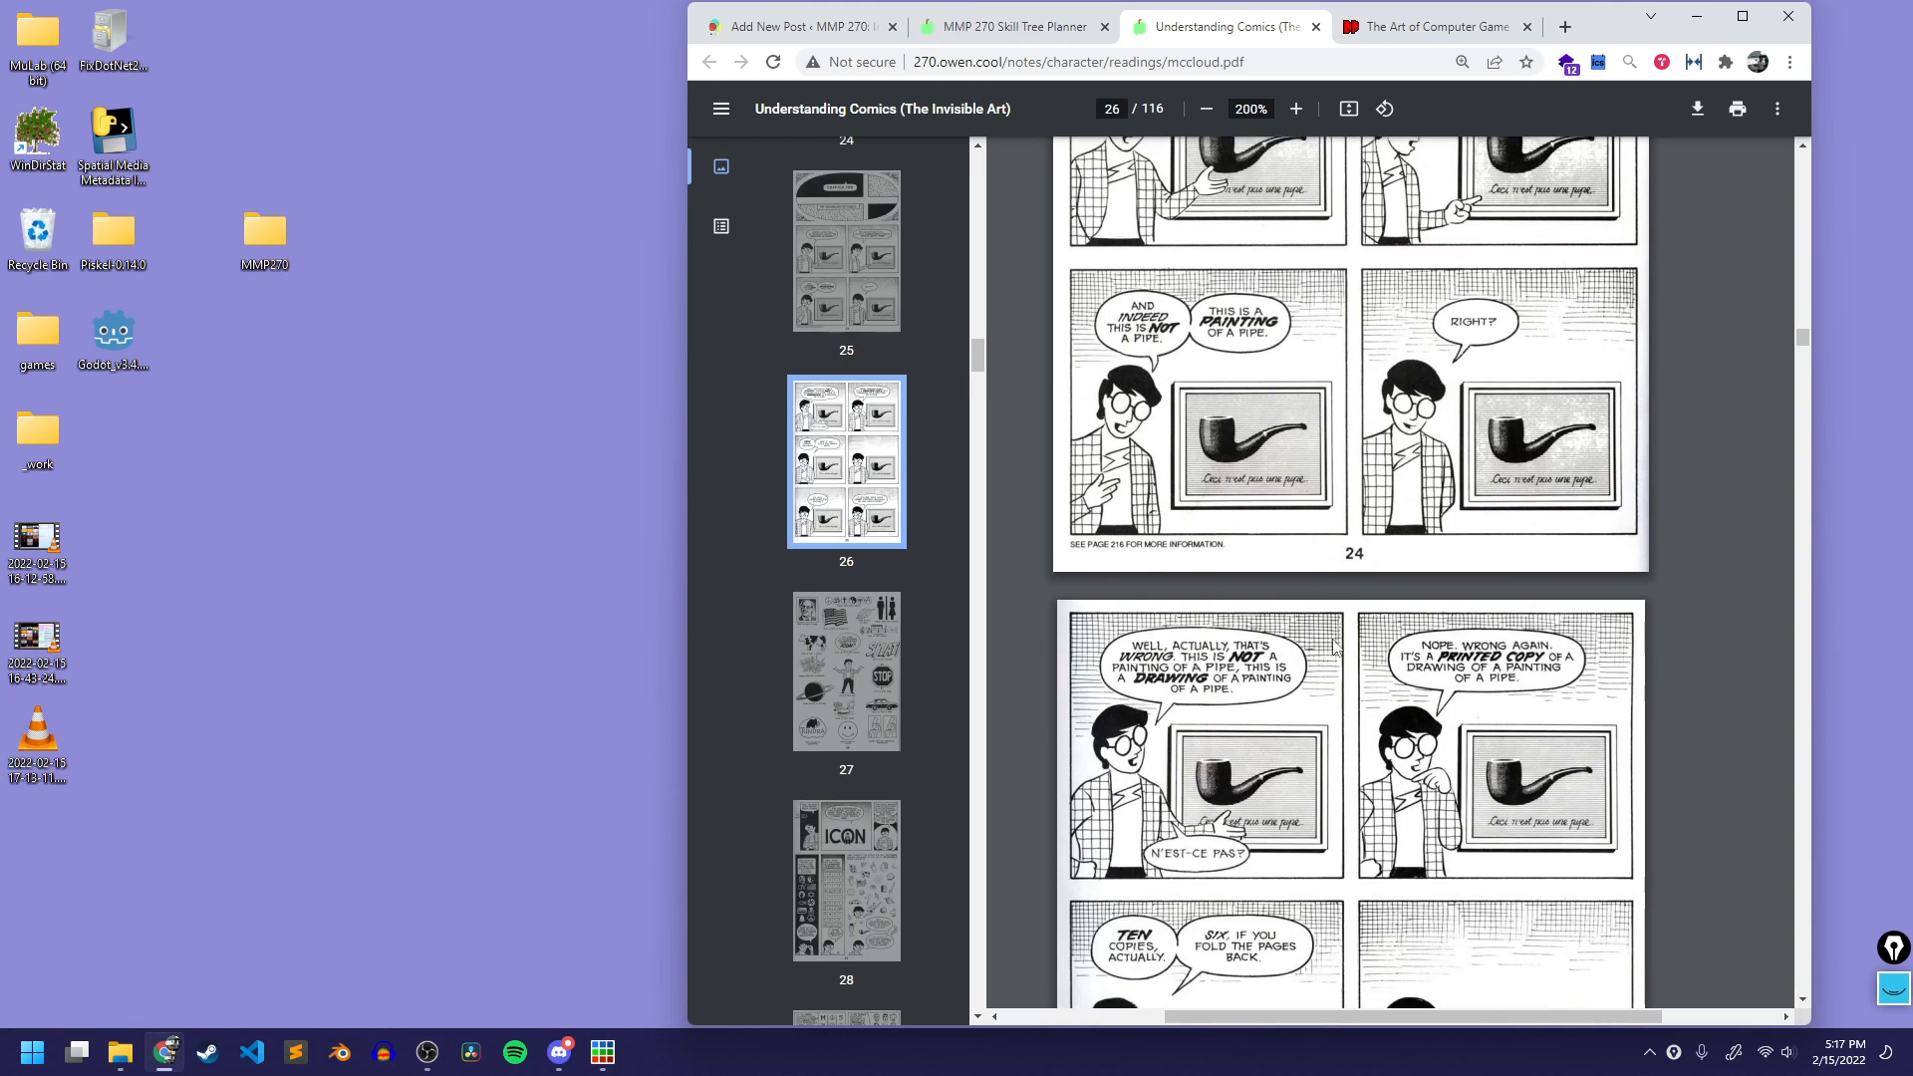
{"action": "scroll", "coordinate": [1348, 630], "scroll_direction": "up", "scroll_amount": 2}
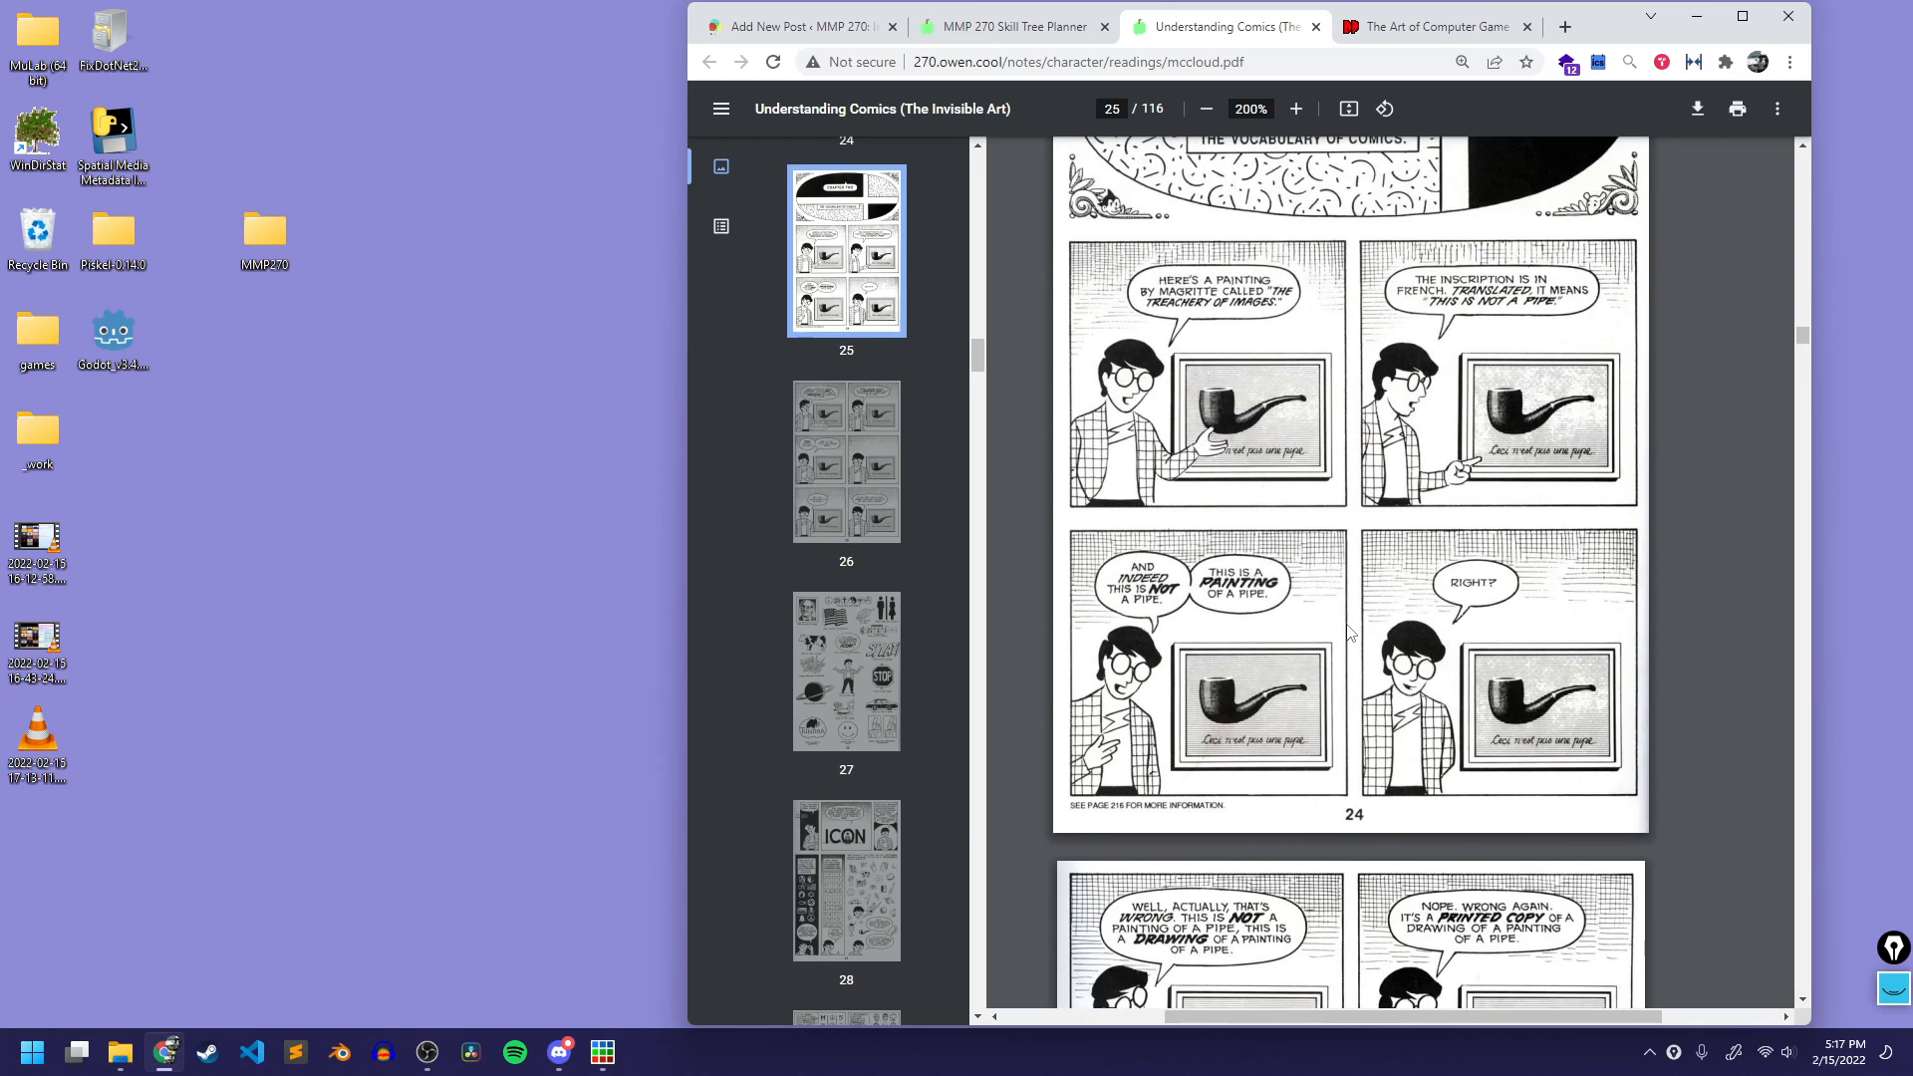
{"action": "scroll", "coordinate": [1225, 596], "scroll_direction": "up", "scroll_amount": 1}
{"action": "scroll", "coordinate": [1315, 656], "scroll_direction": "down", "scroll_amount": 1}
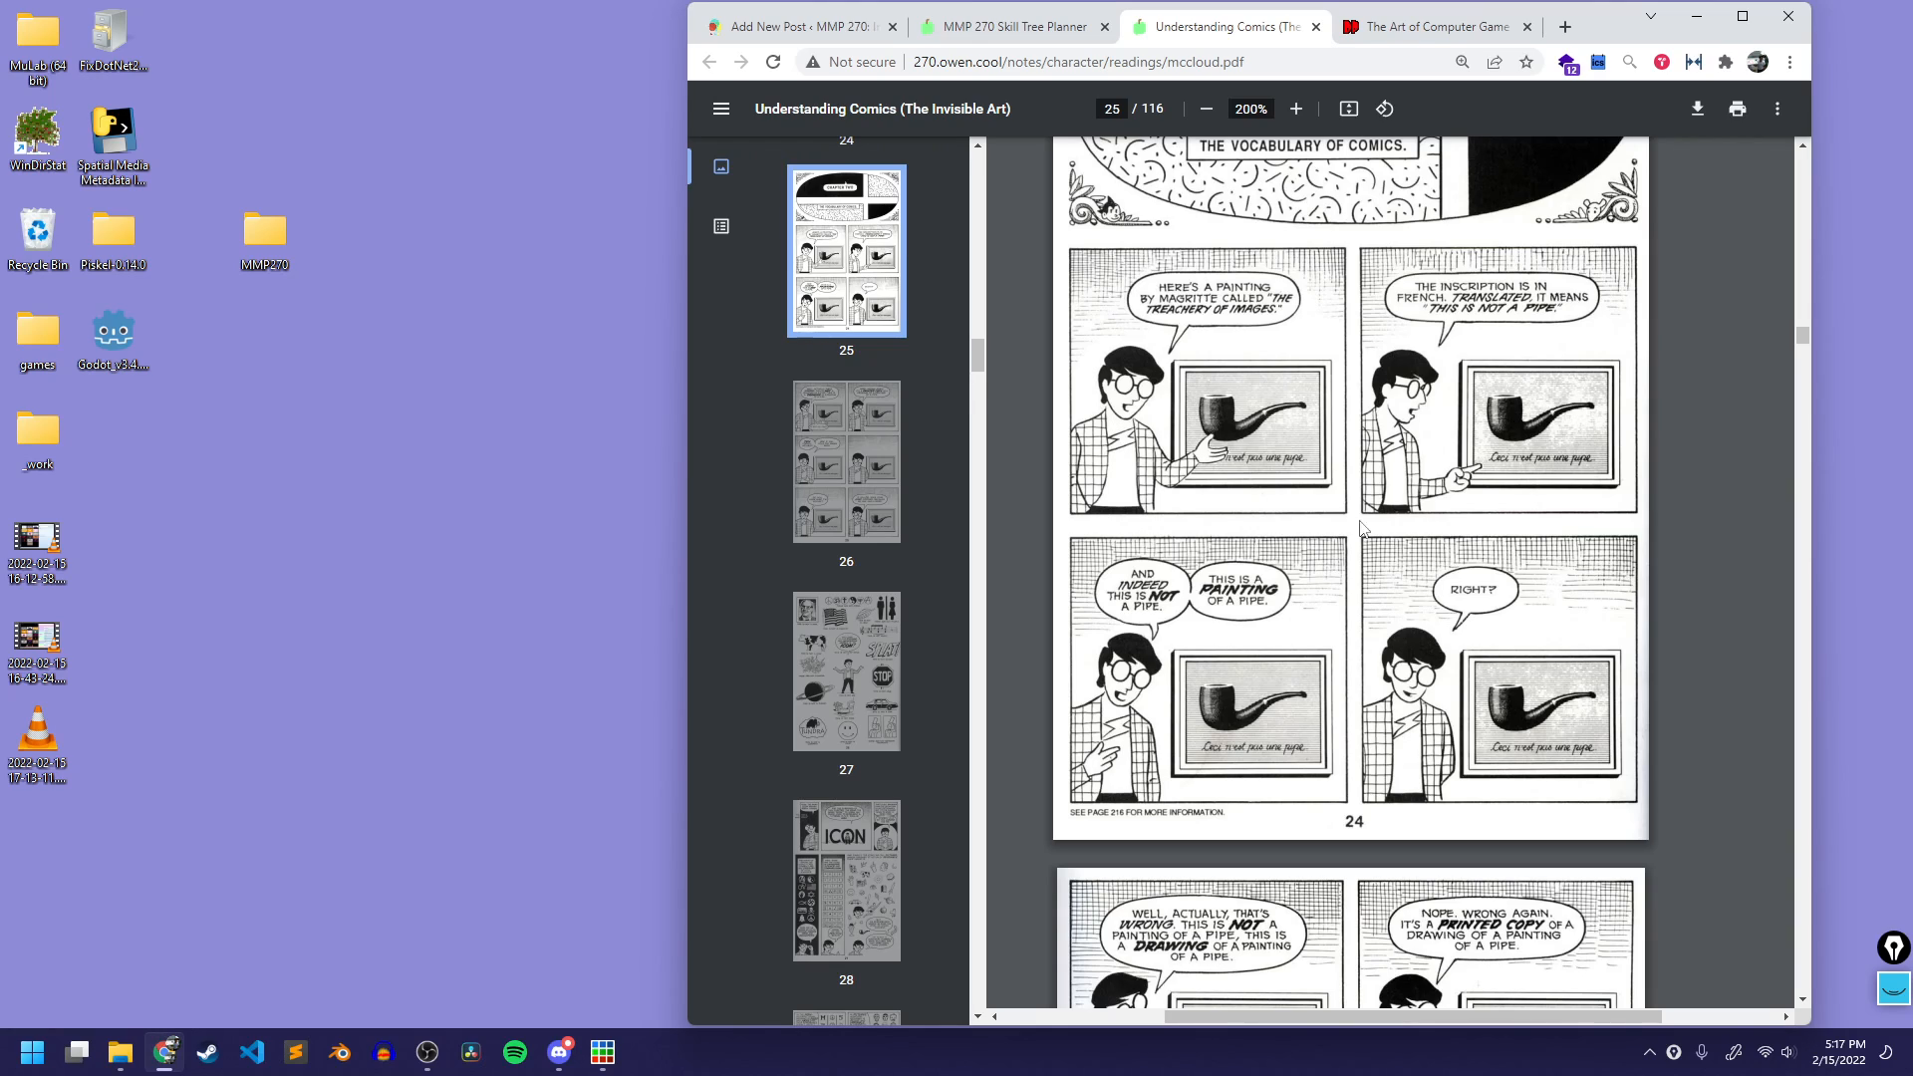
Step: Open Snipping Tool and choose Rectangle mode for the capture
{"action": "left_click", "coordinate": [54, 1051]}
{"action": "type", "text": "sn"}
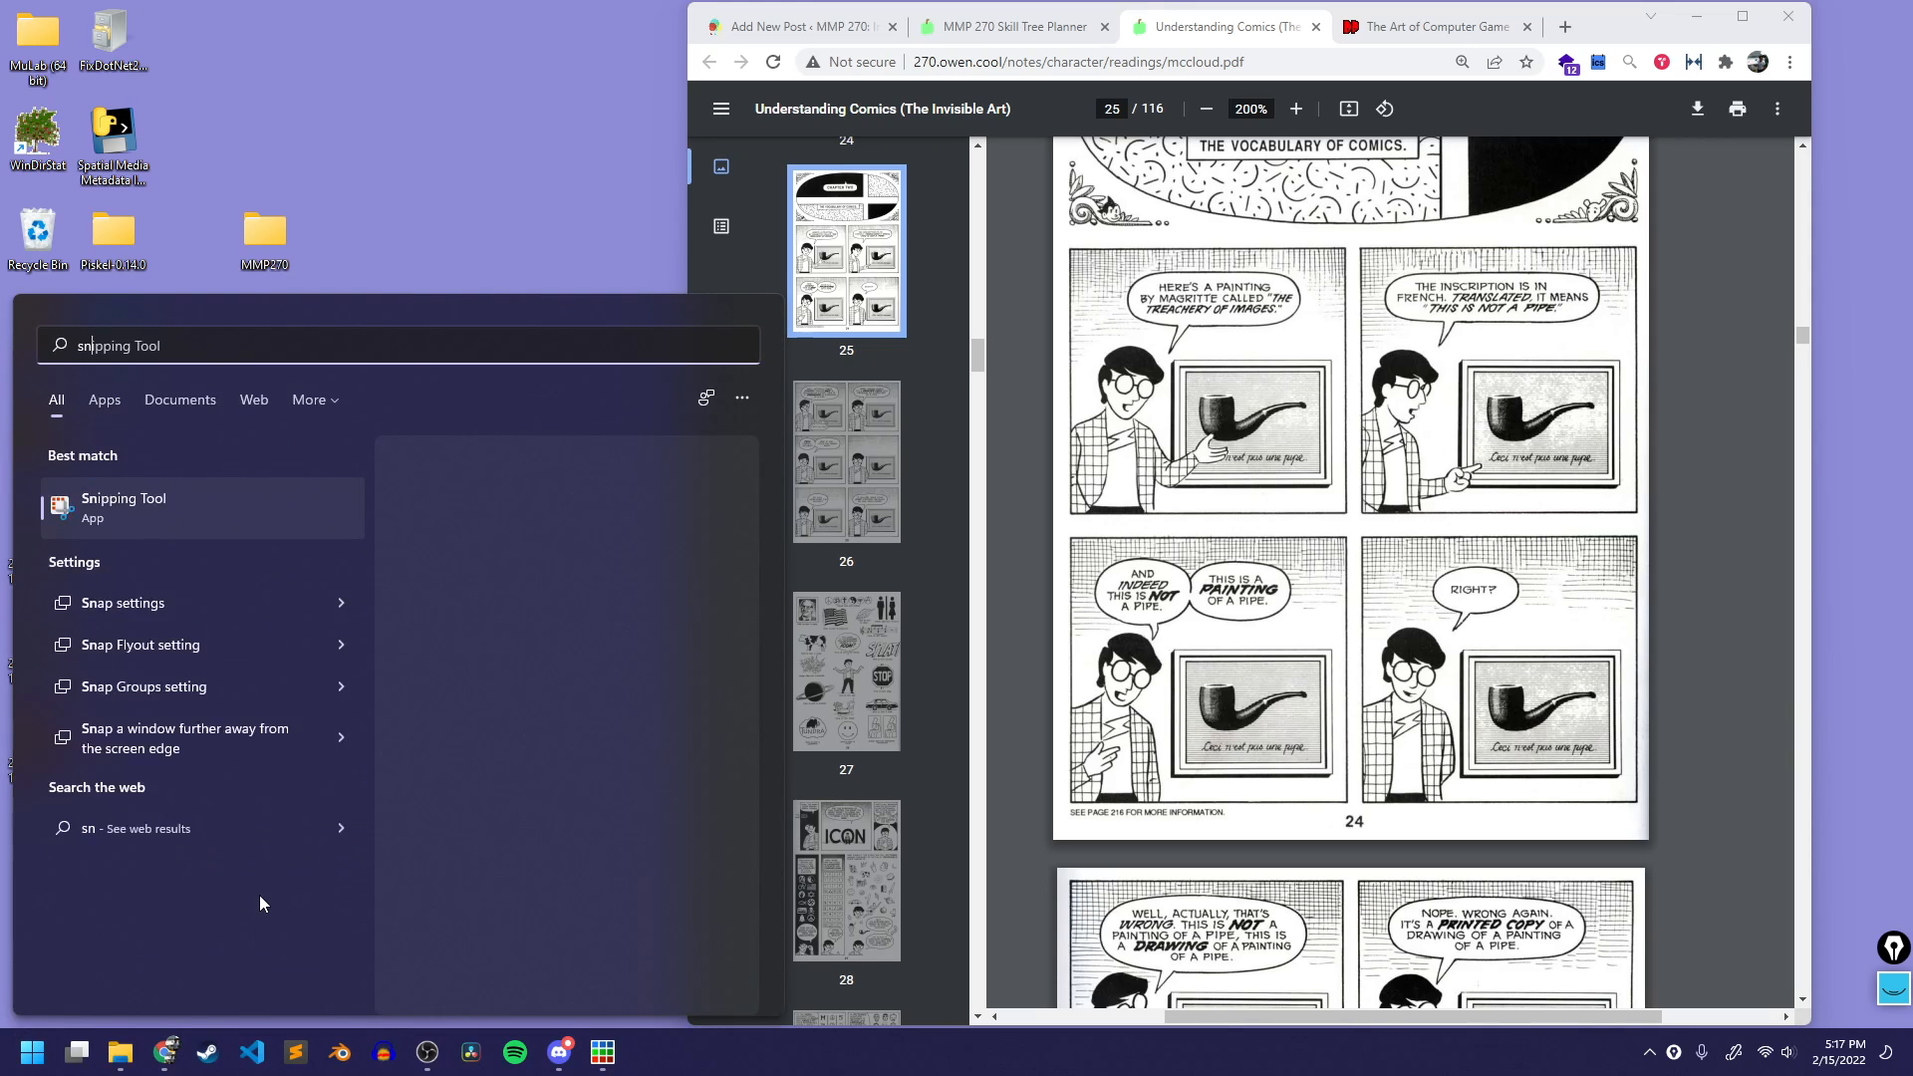
{"action": "type", "text": "i"}
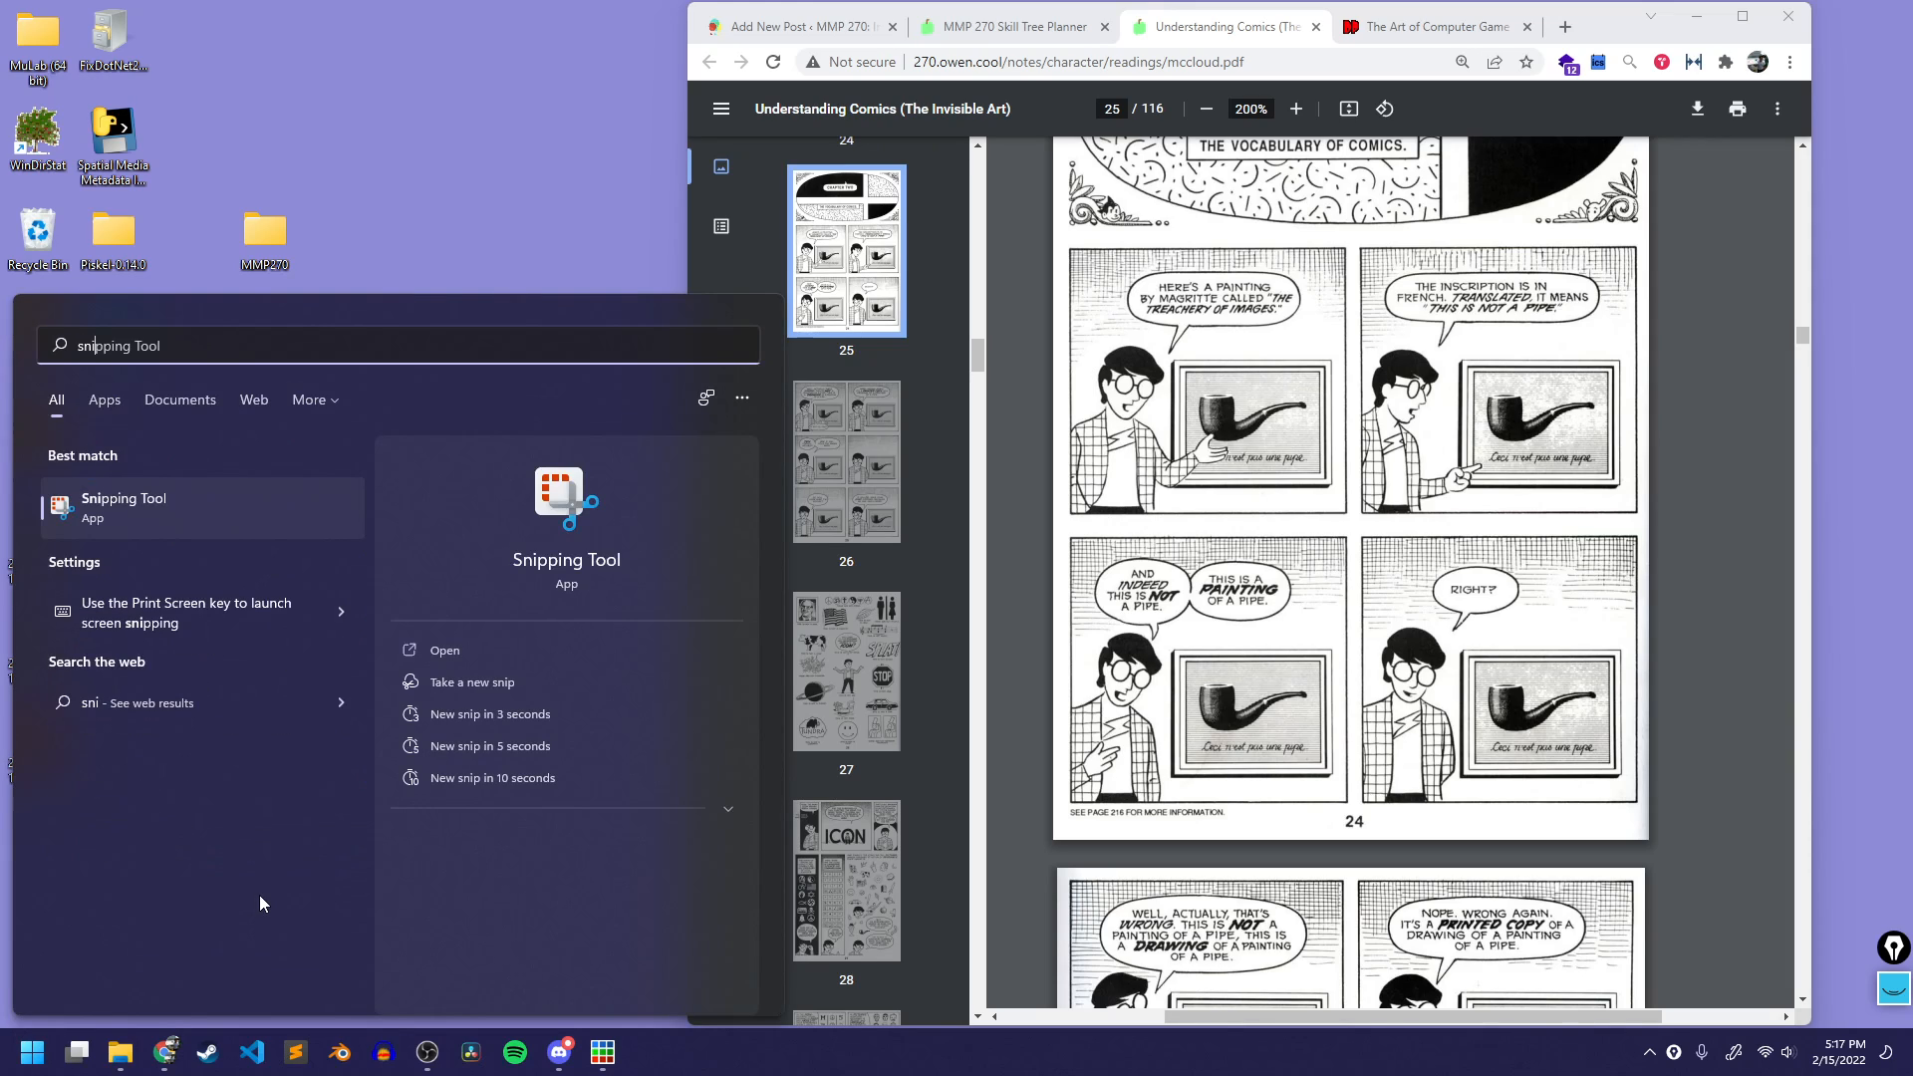
{"action": "left_click", "coordinate": [123, 504]}
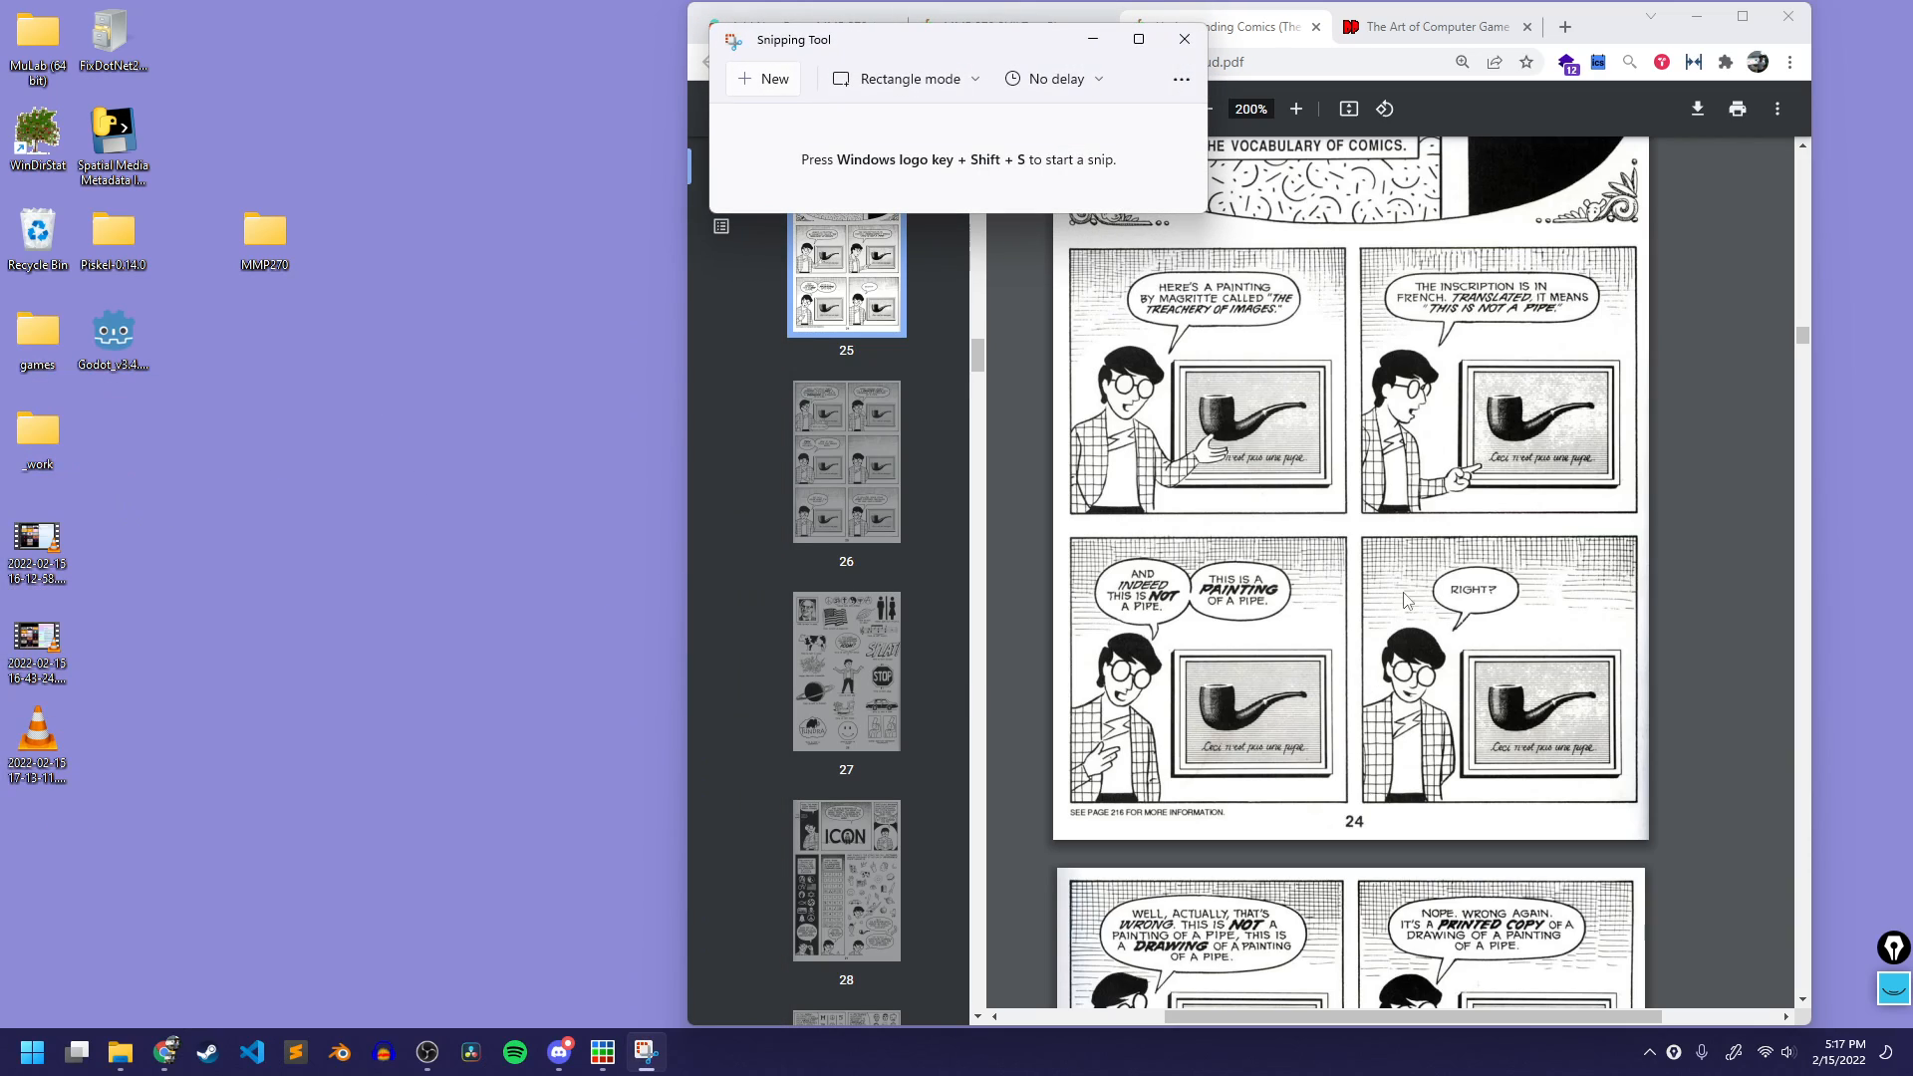
{"action": "left_click", "coordinate": [911, 84]}
{"action": "left_click", "coordinate": [910, 124]}
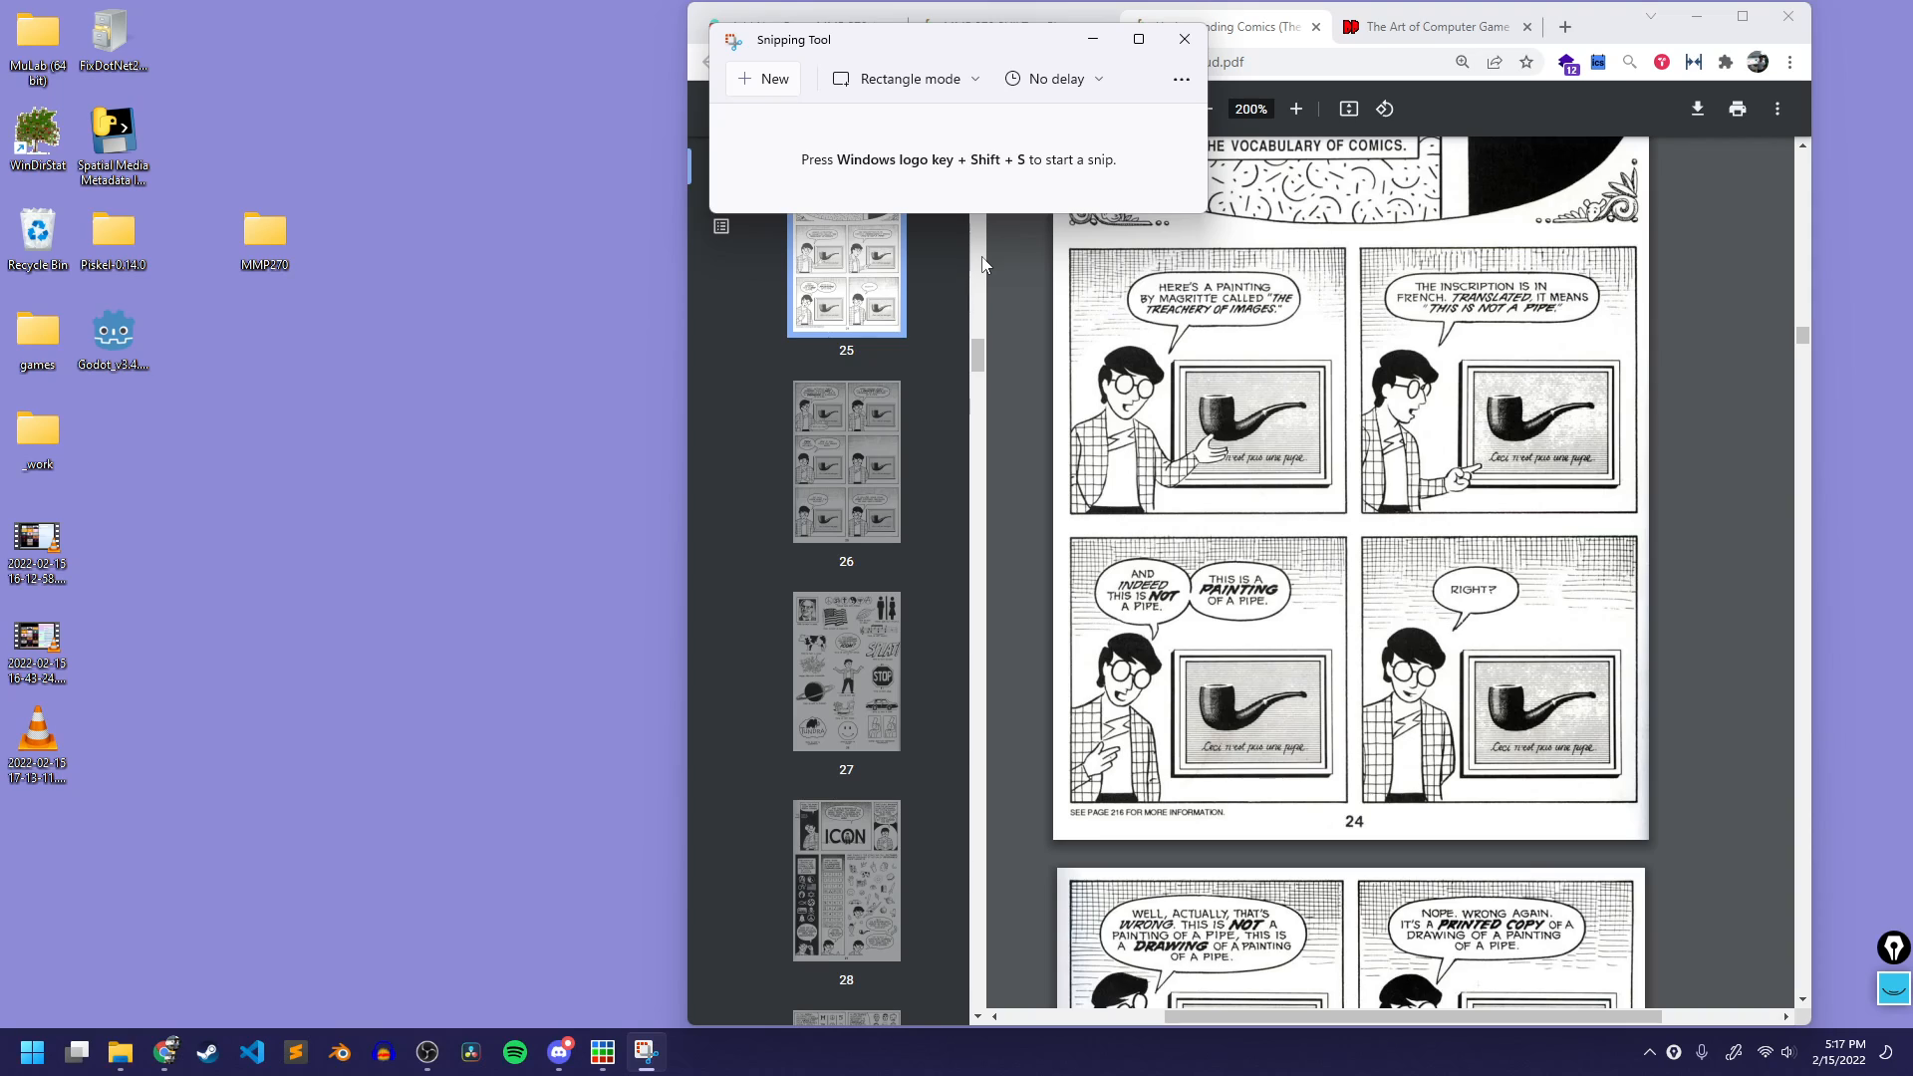
Step: Snip a rectangle around the lower two pipe panels on page 24 and return to Snipping Tool
{"action": "left_click", "coordinate": [1090, 478]}
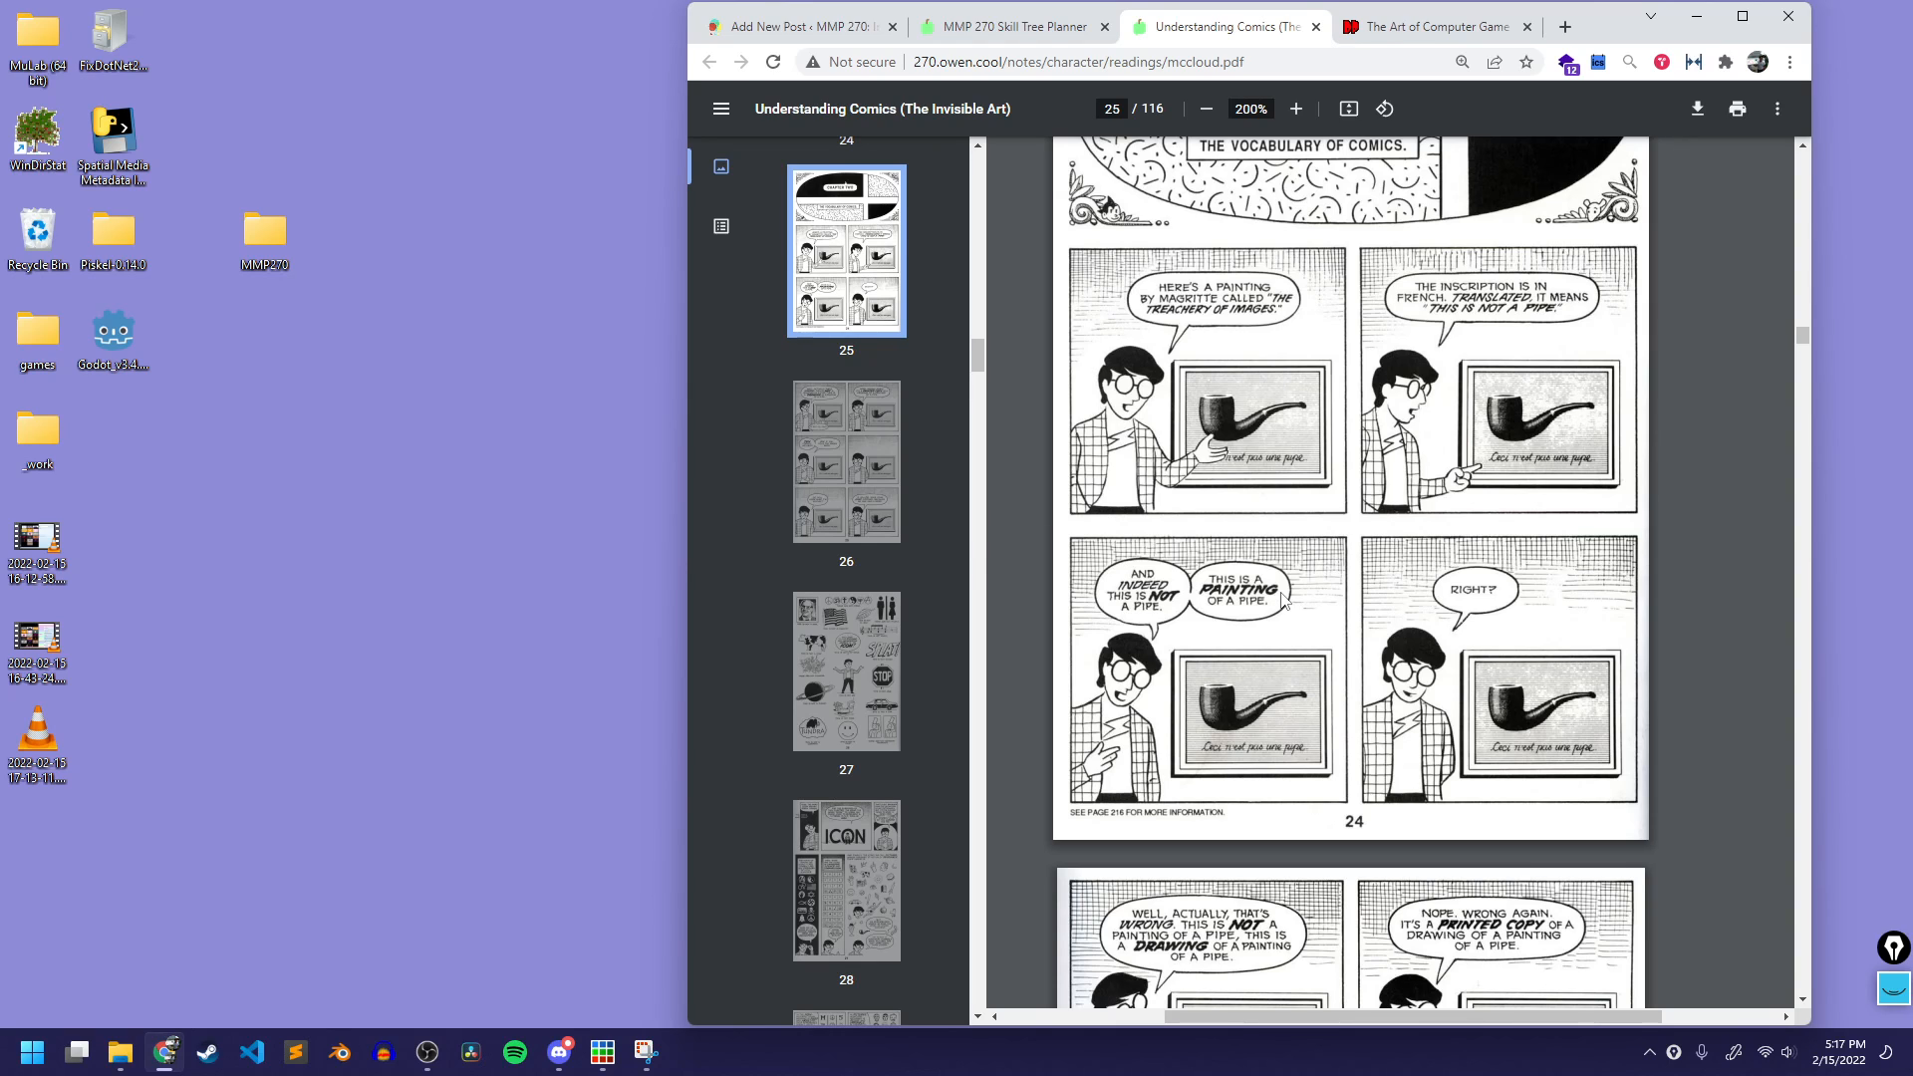
{"action": "key", "text": "super+shift+s"}
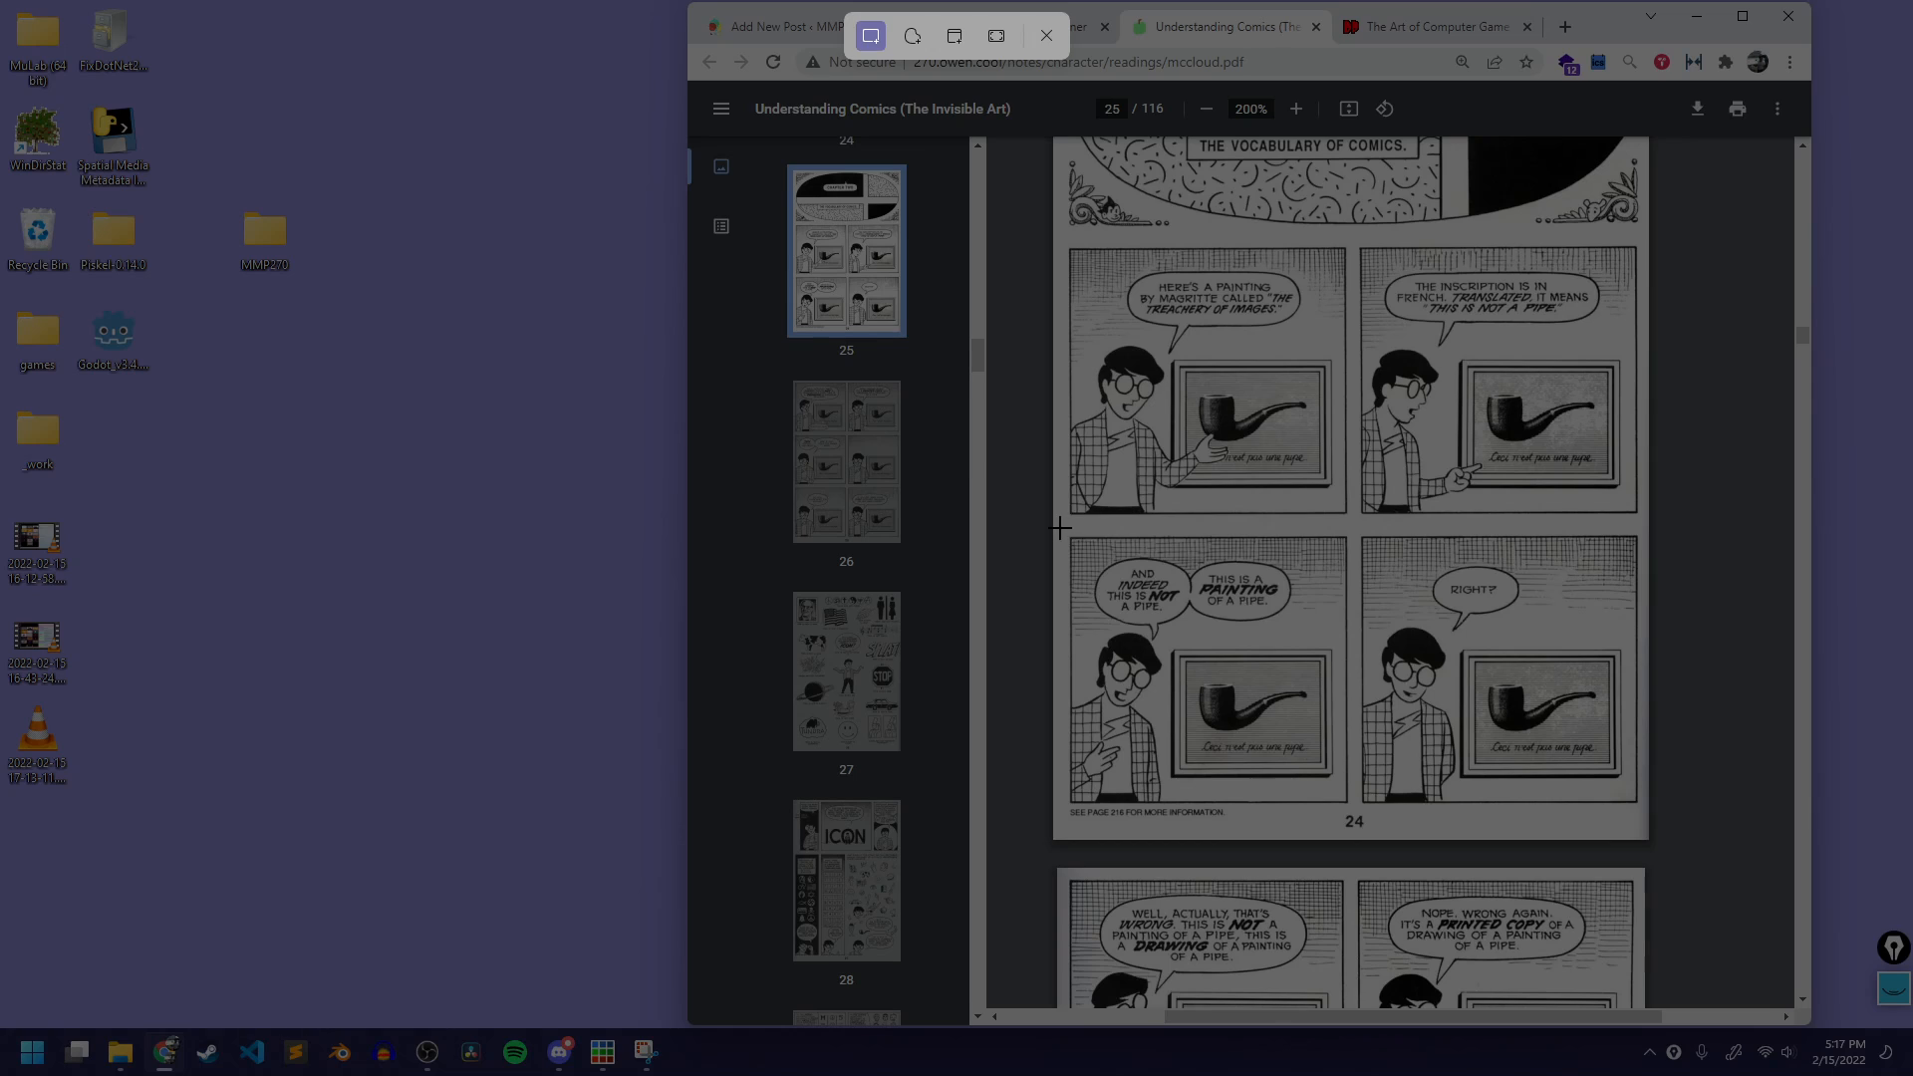
{"action": "left_click_drag", "start_coordinate": [1059, 527], "coordinate": [1638, 803]}
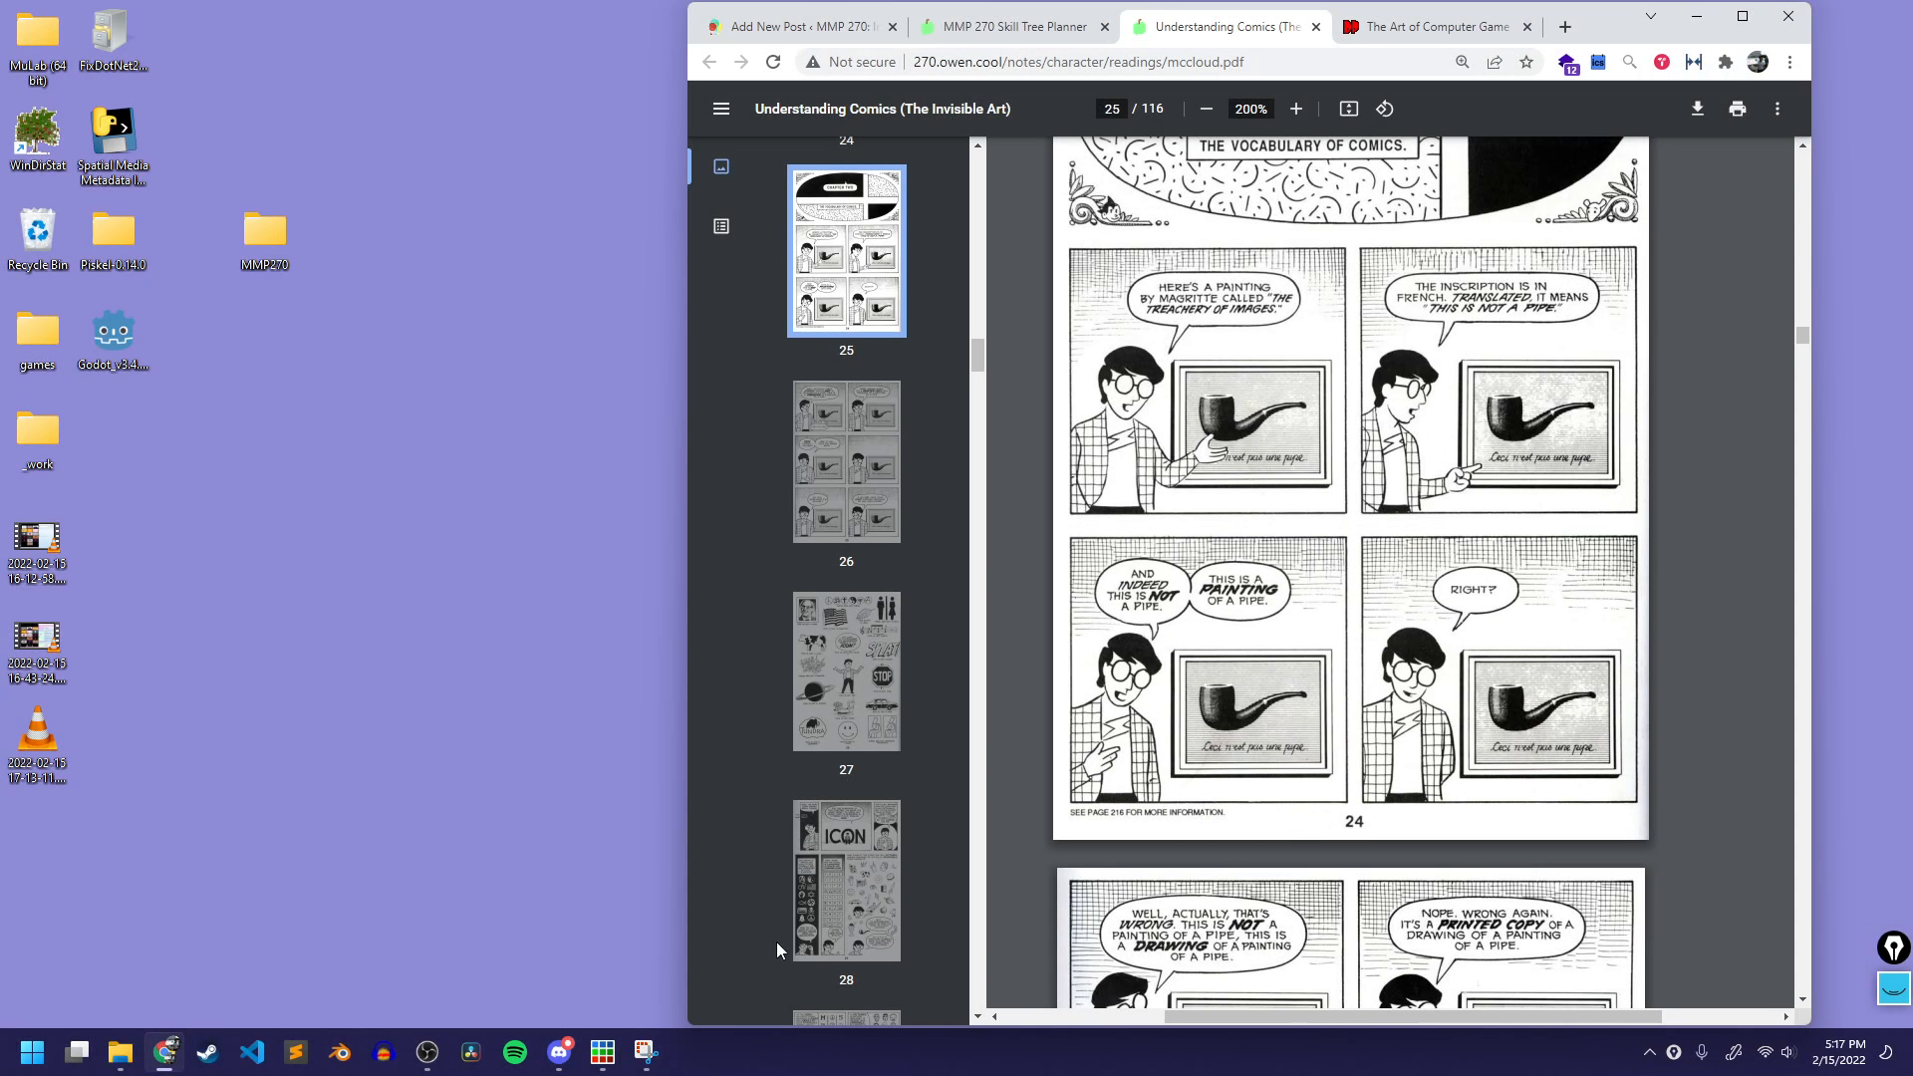
{"action": "left_click", "coordinate": [657, 1054]}
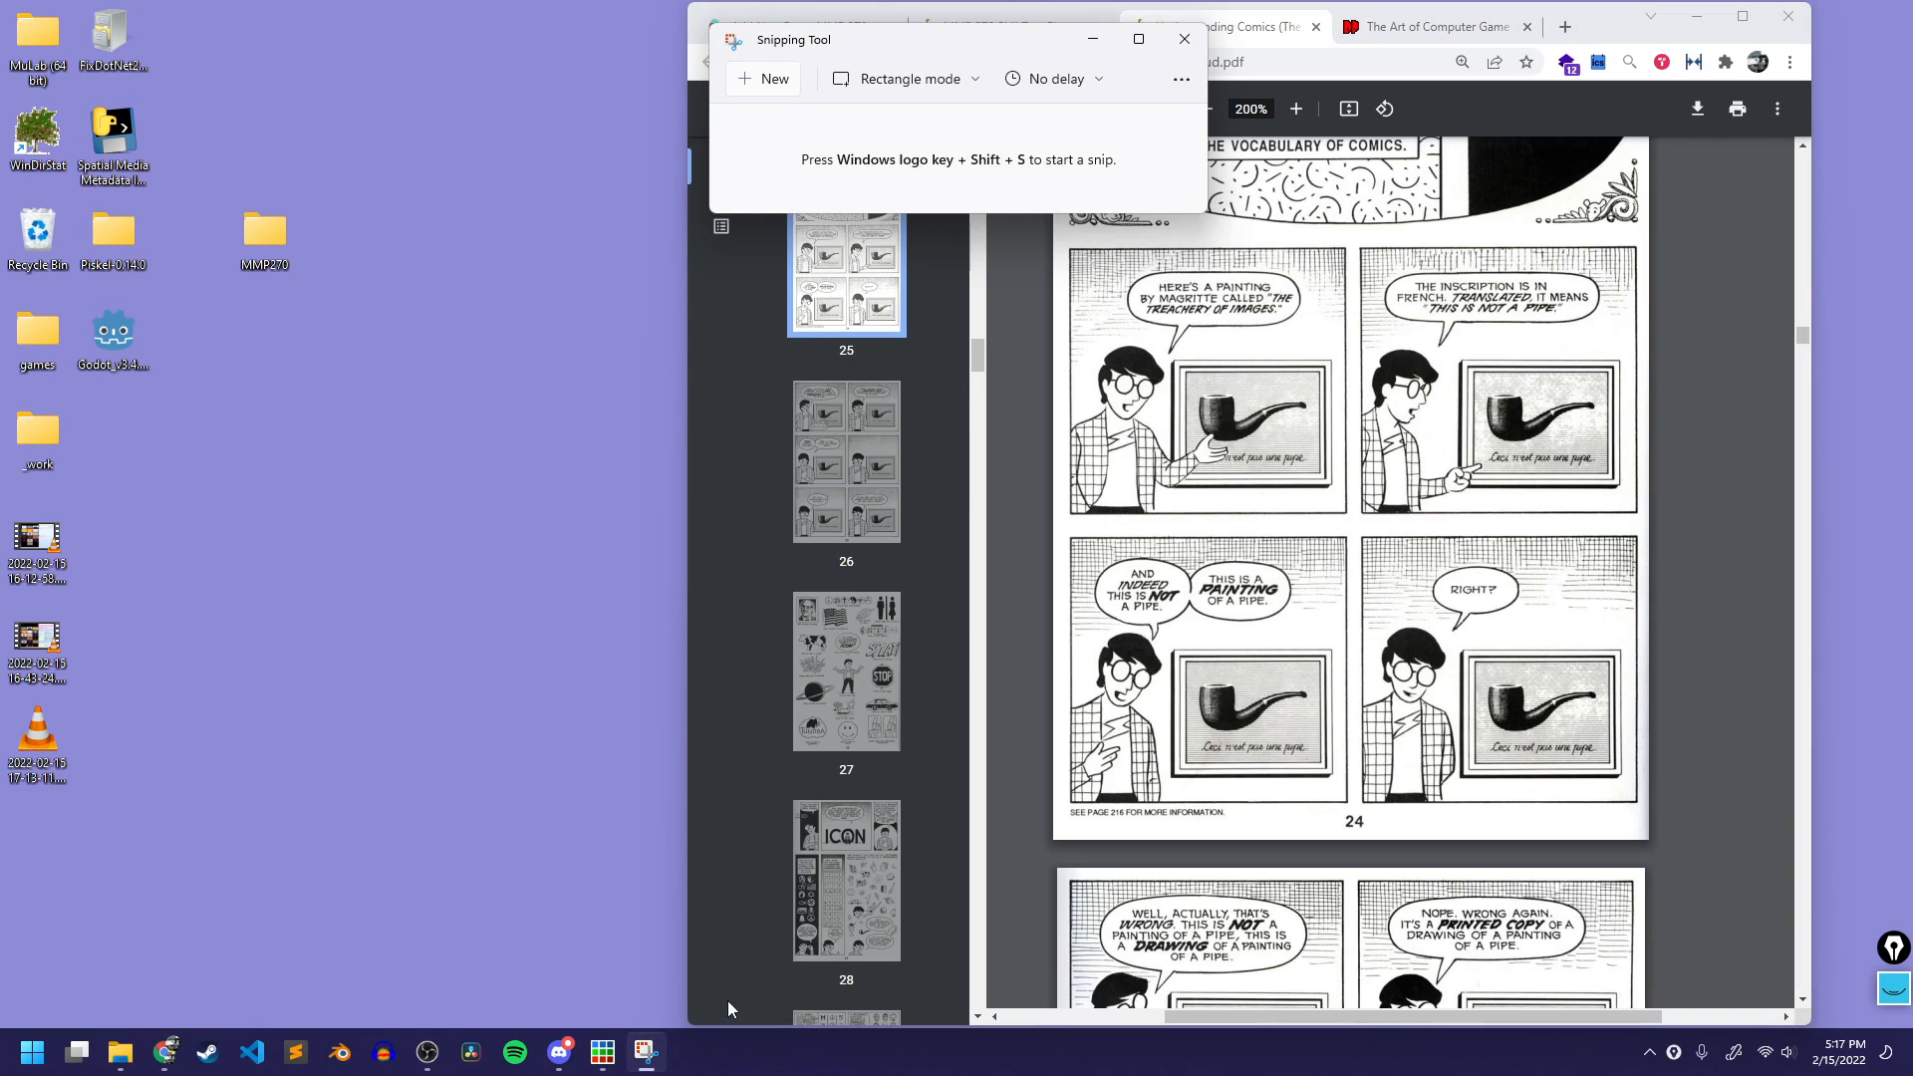
{"action": "left_click", "coordinate": [650, 1054]}
{"action": "left_click", "coordinate": [655, 1054]}
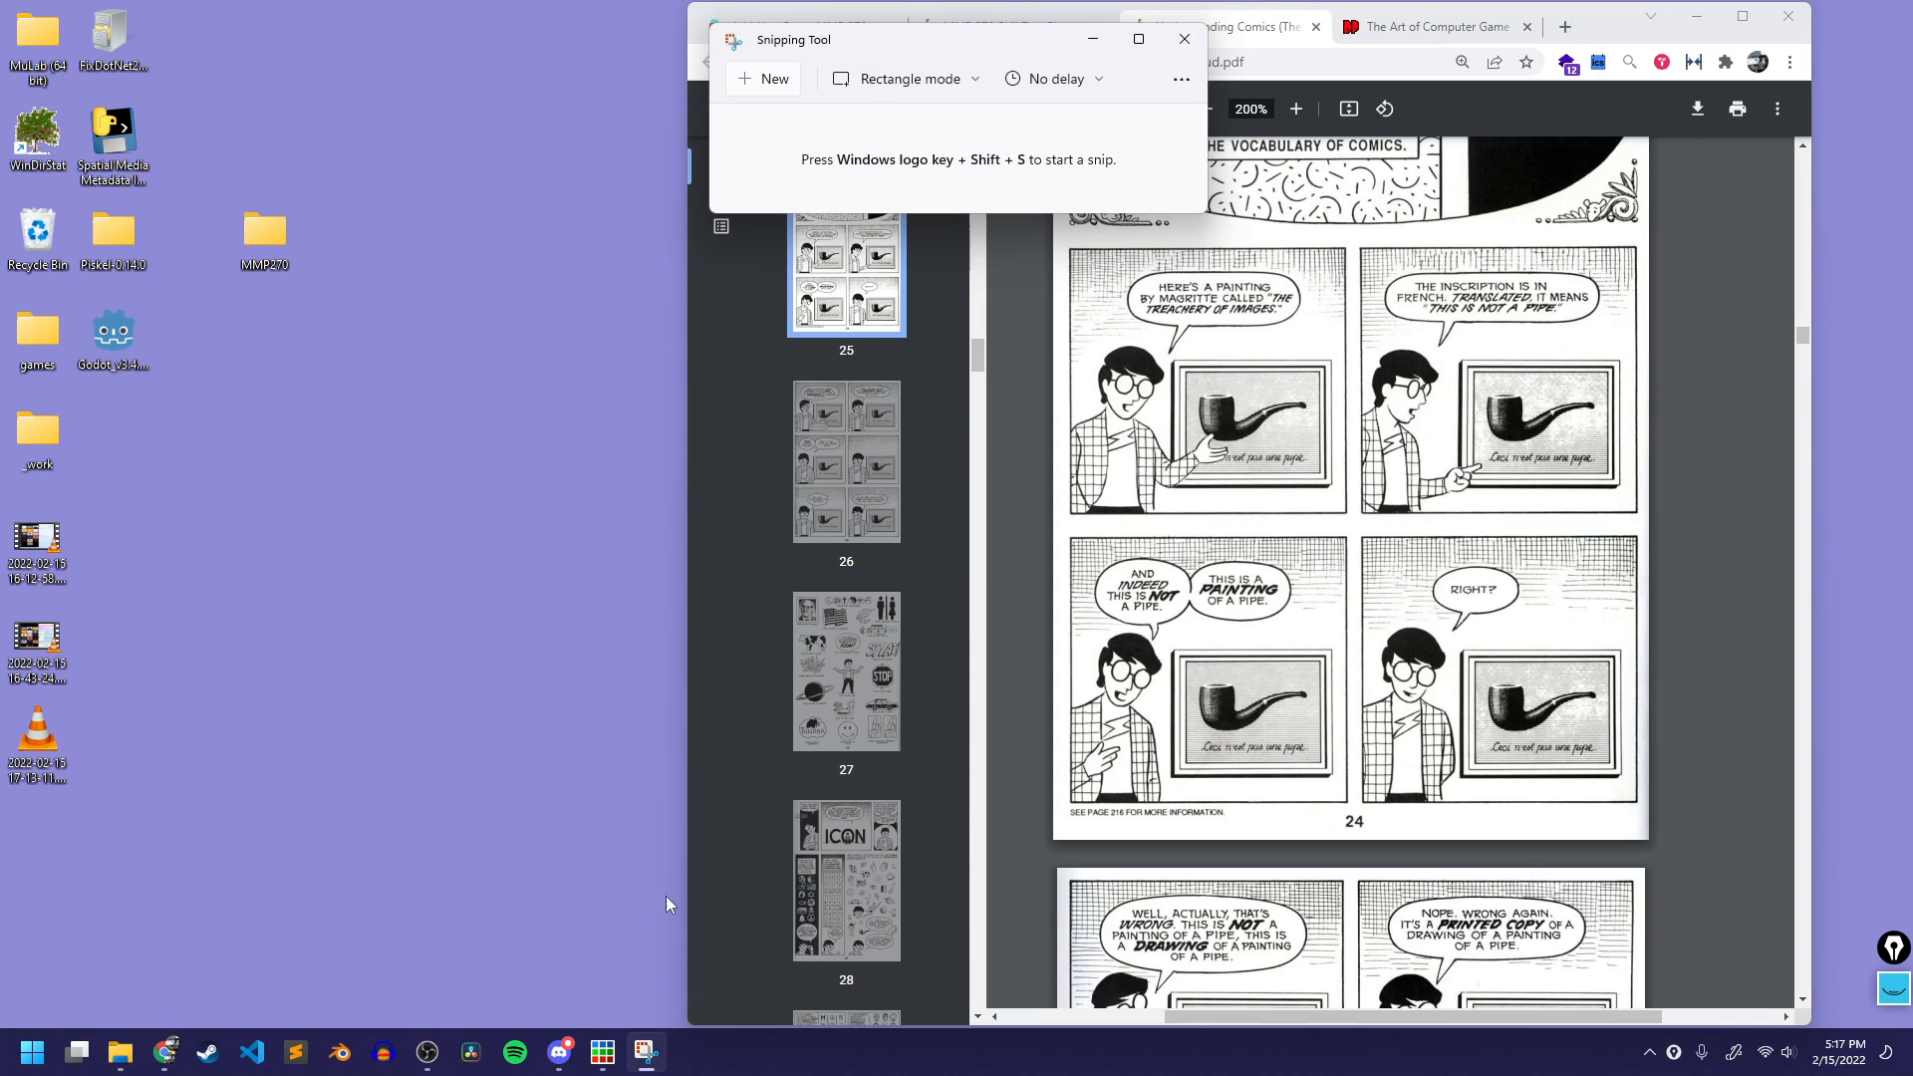
Step: Open Paint and paste the copied two-panel comic snip onto the blank canvas
{"action": "left_click", "coordinate": [31, 1051]}
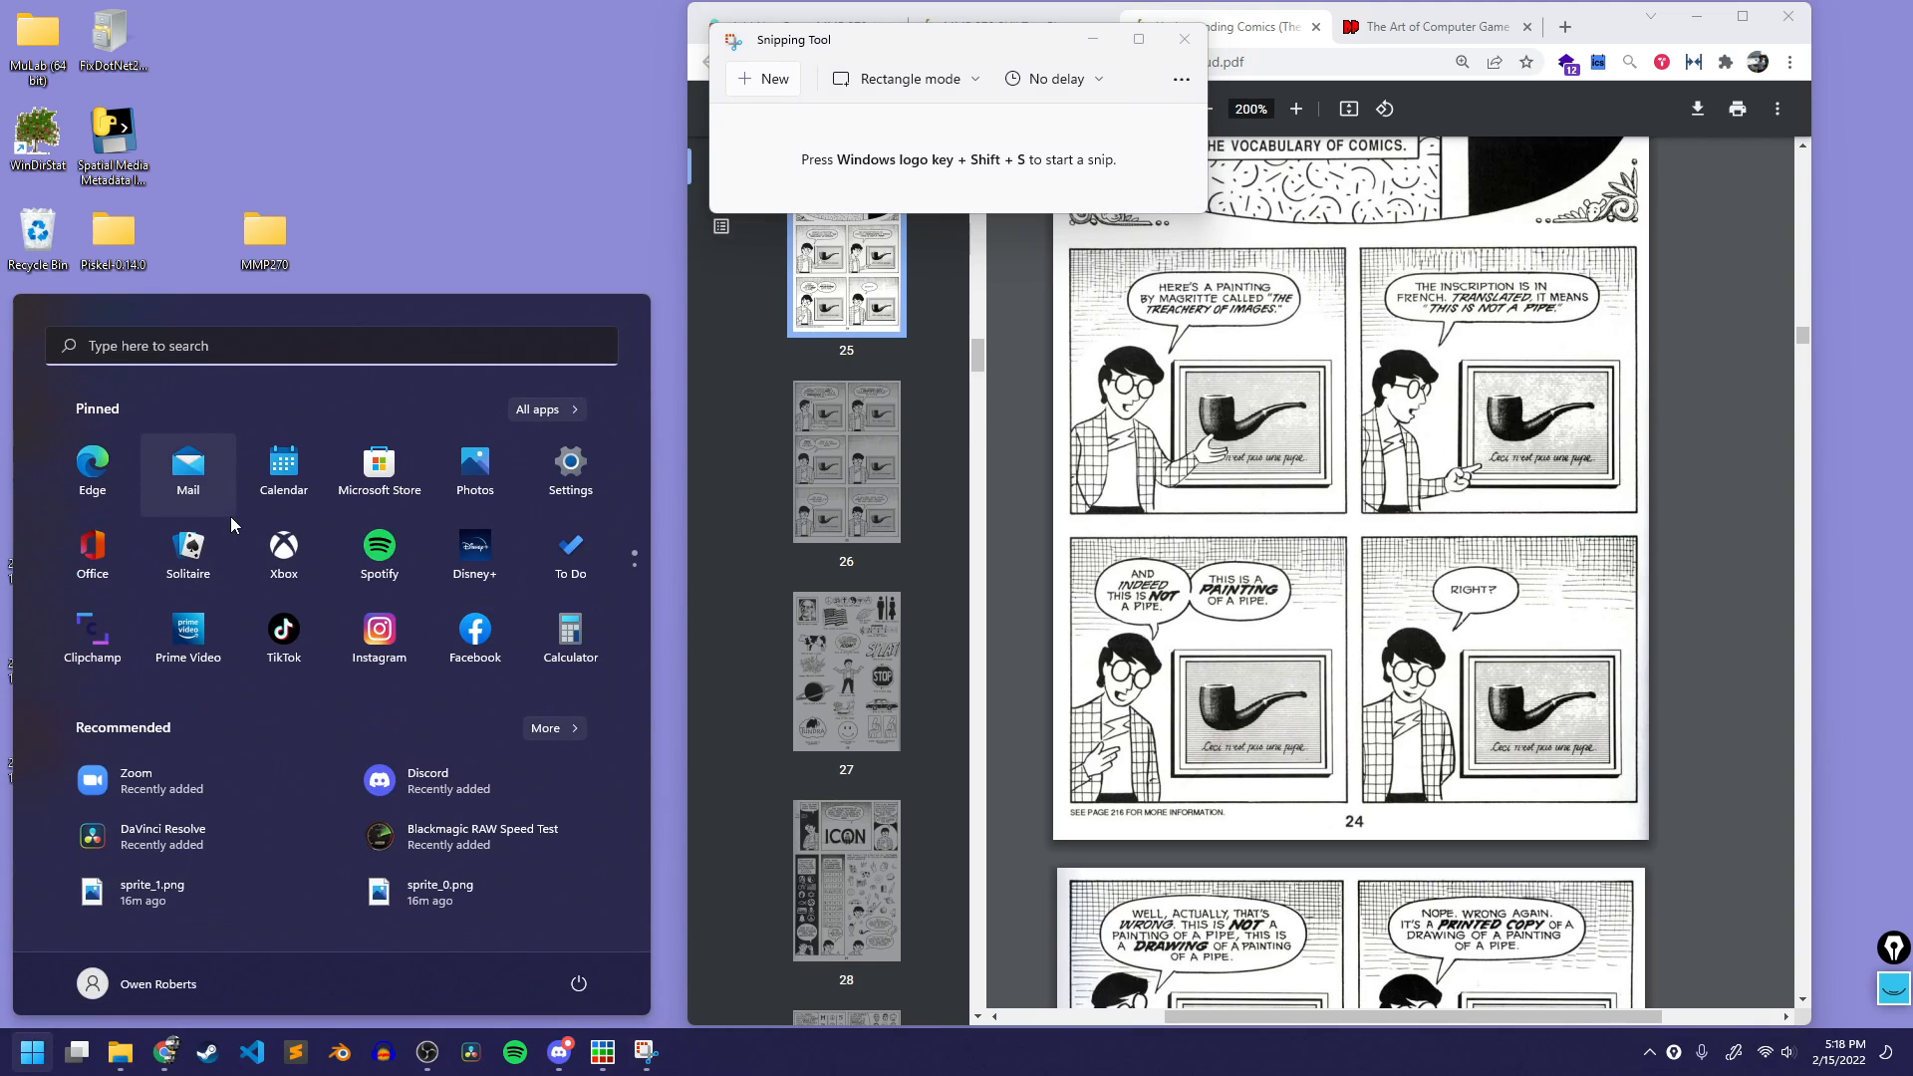
{"action": "type", "text": "paint"}
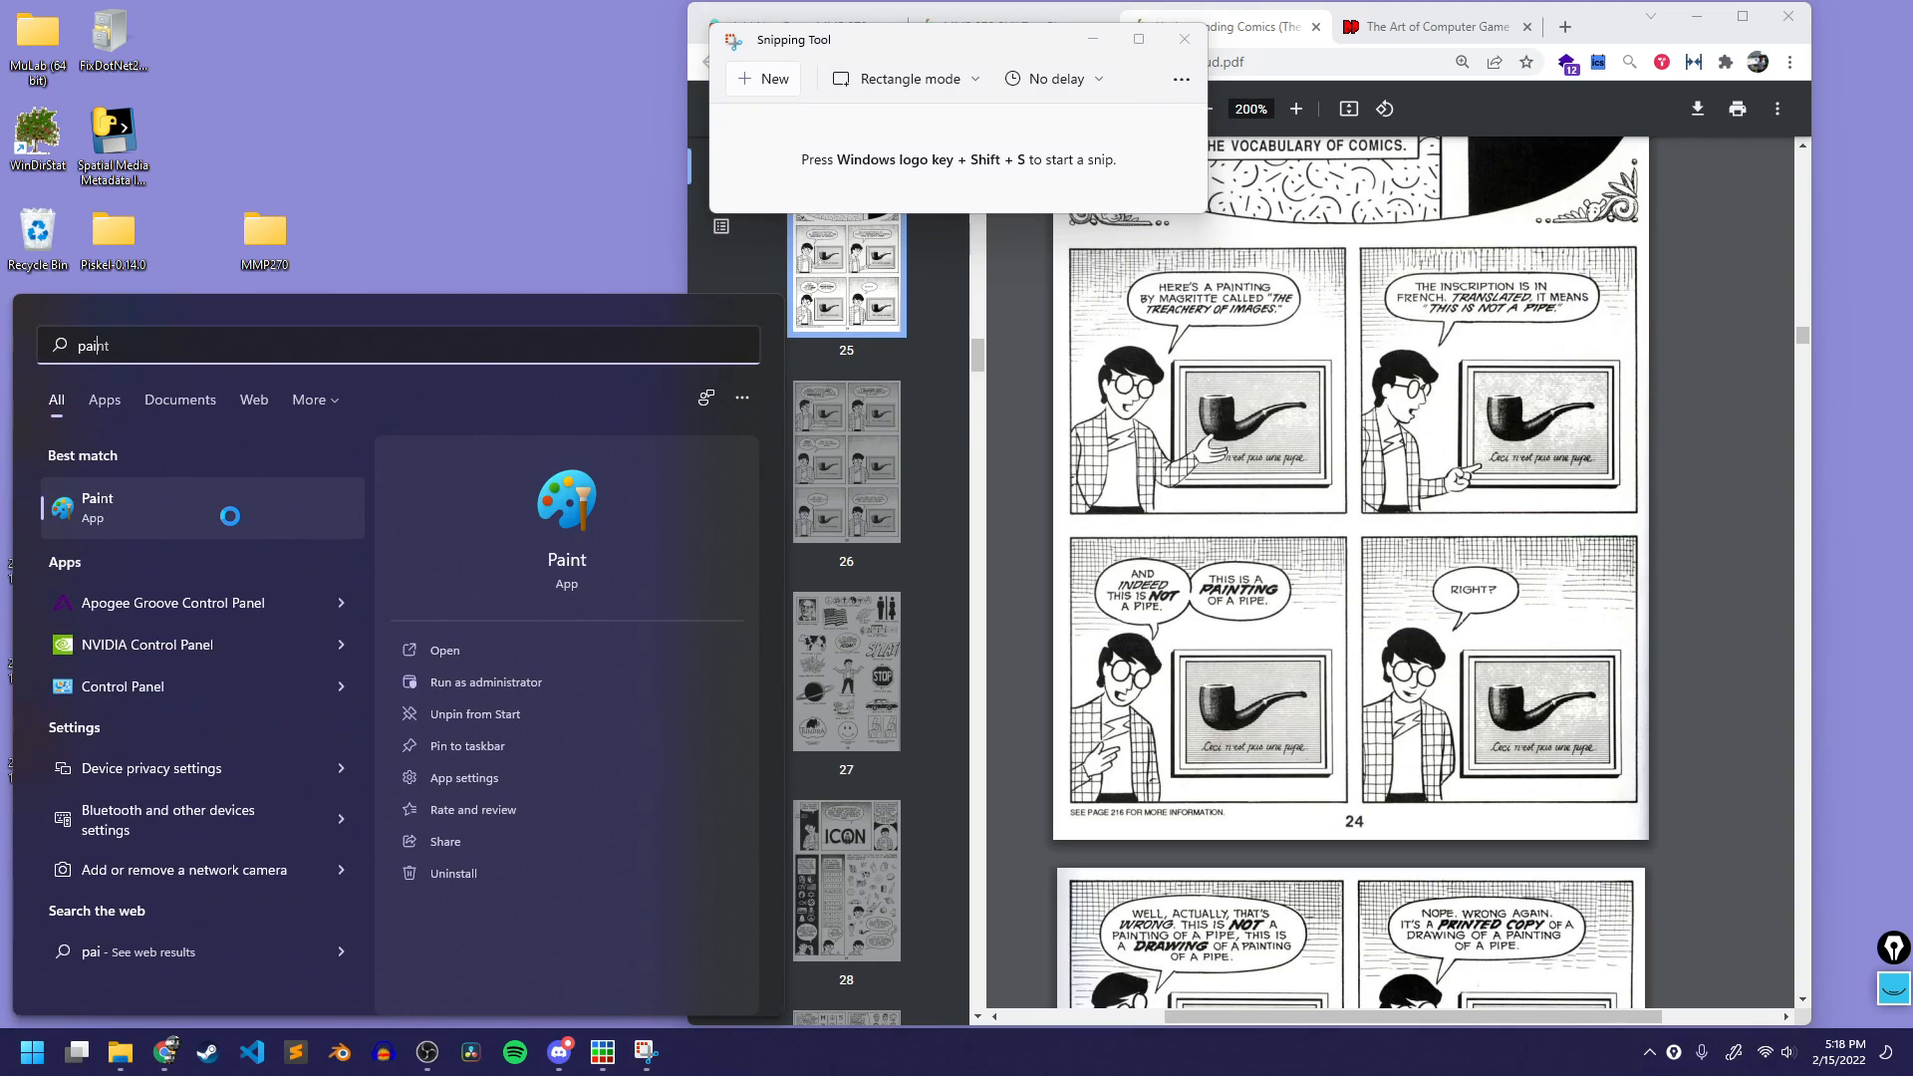
{"action": "key", "text": "Escape"}
{"action": "left_click", "coordinate": [830, 60]}
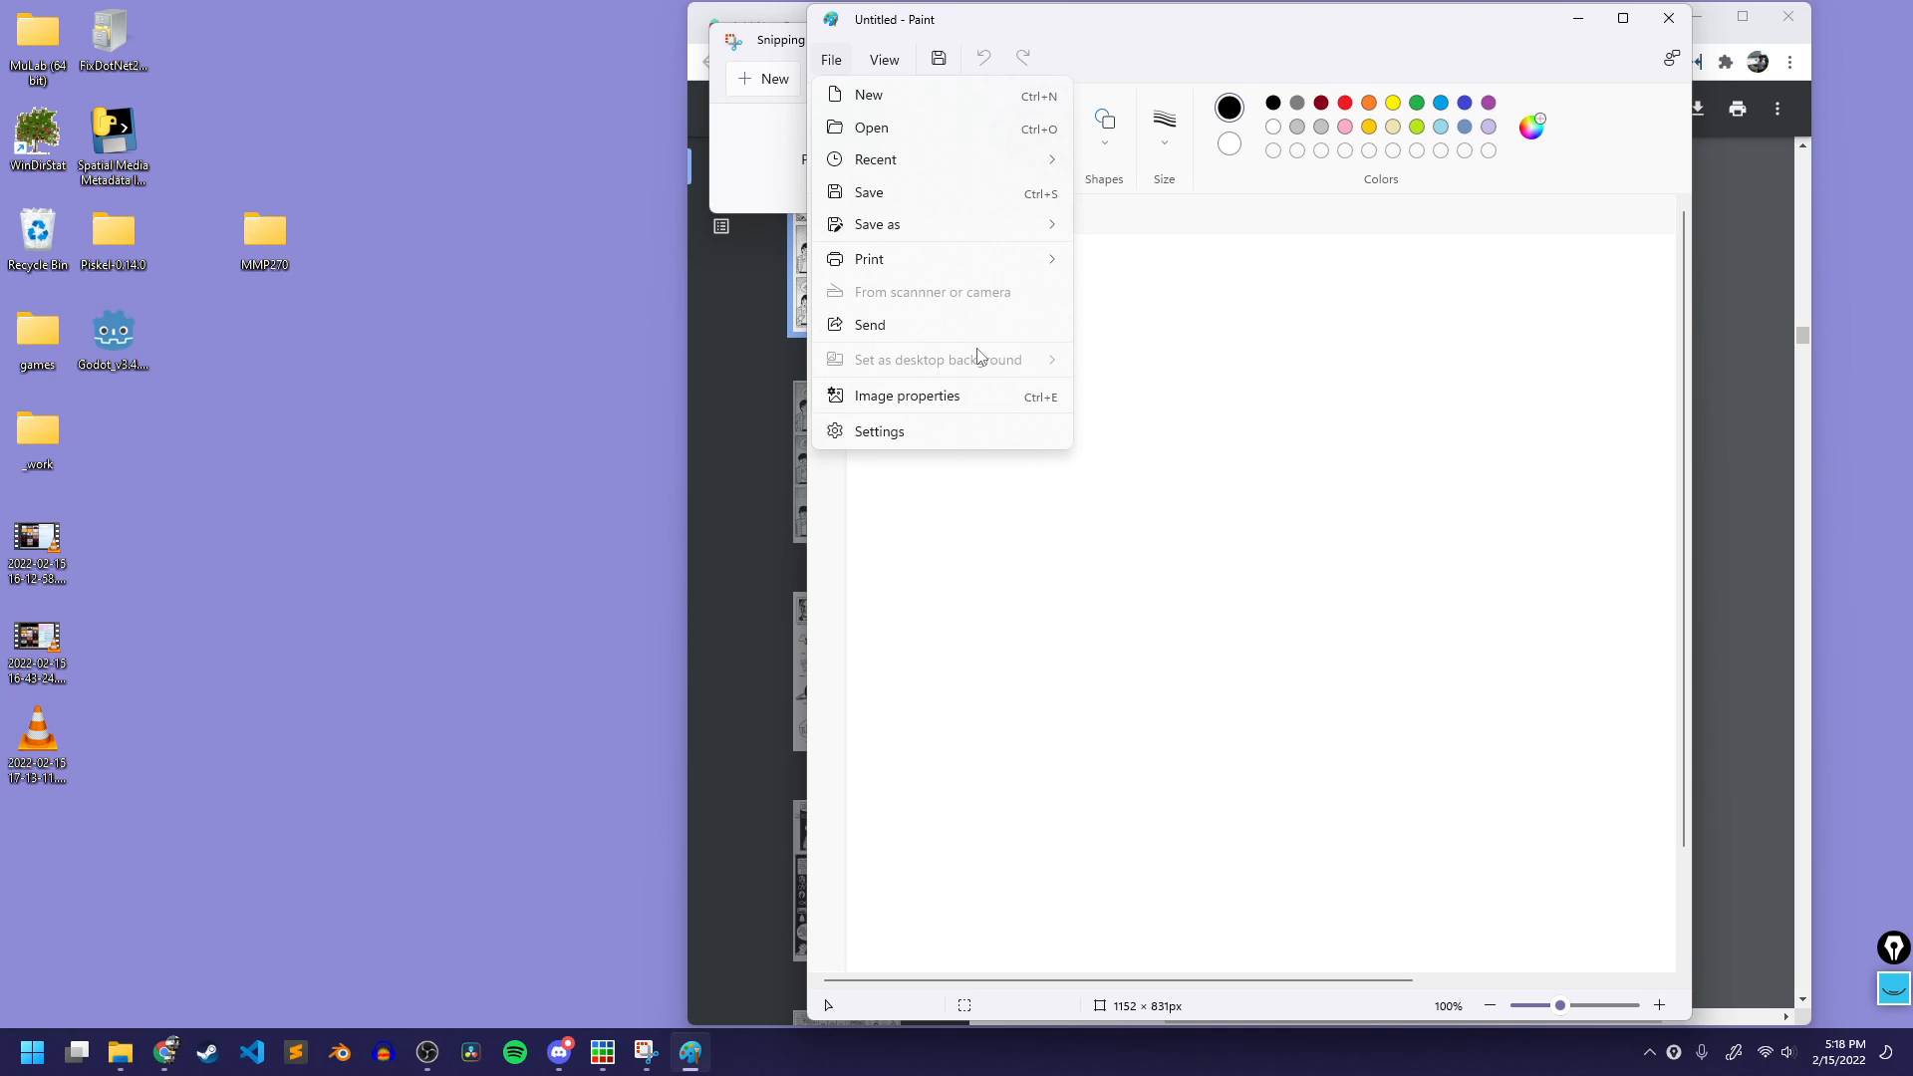
{"action": "left_click", "coordinate": [884, 60]}
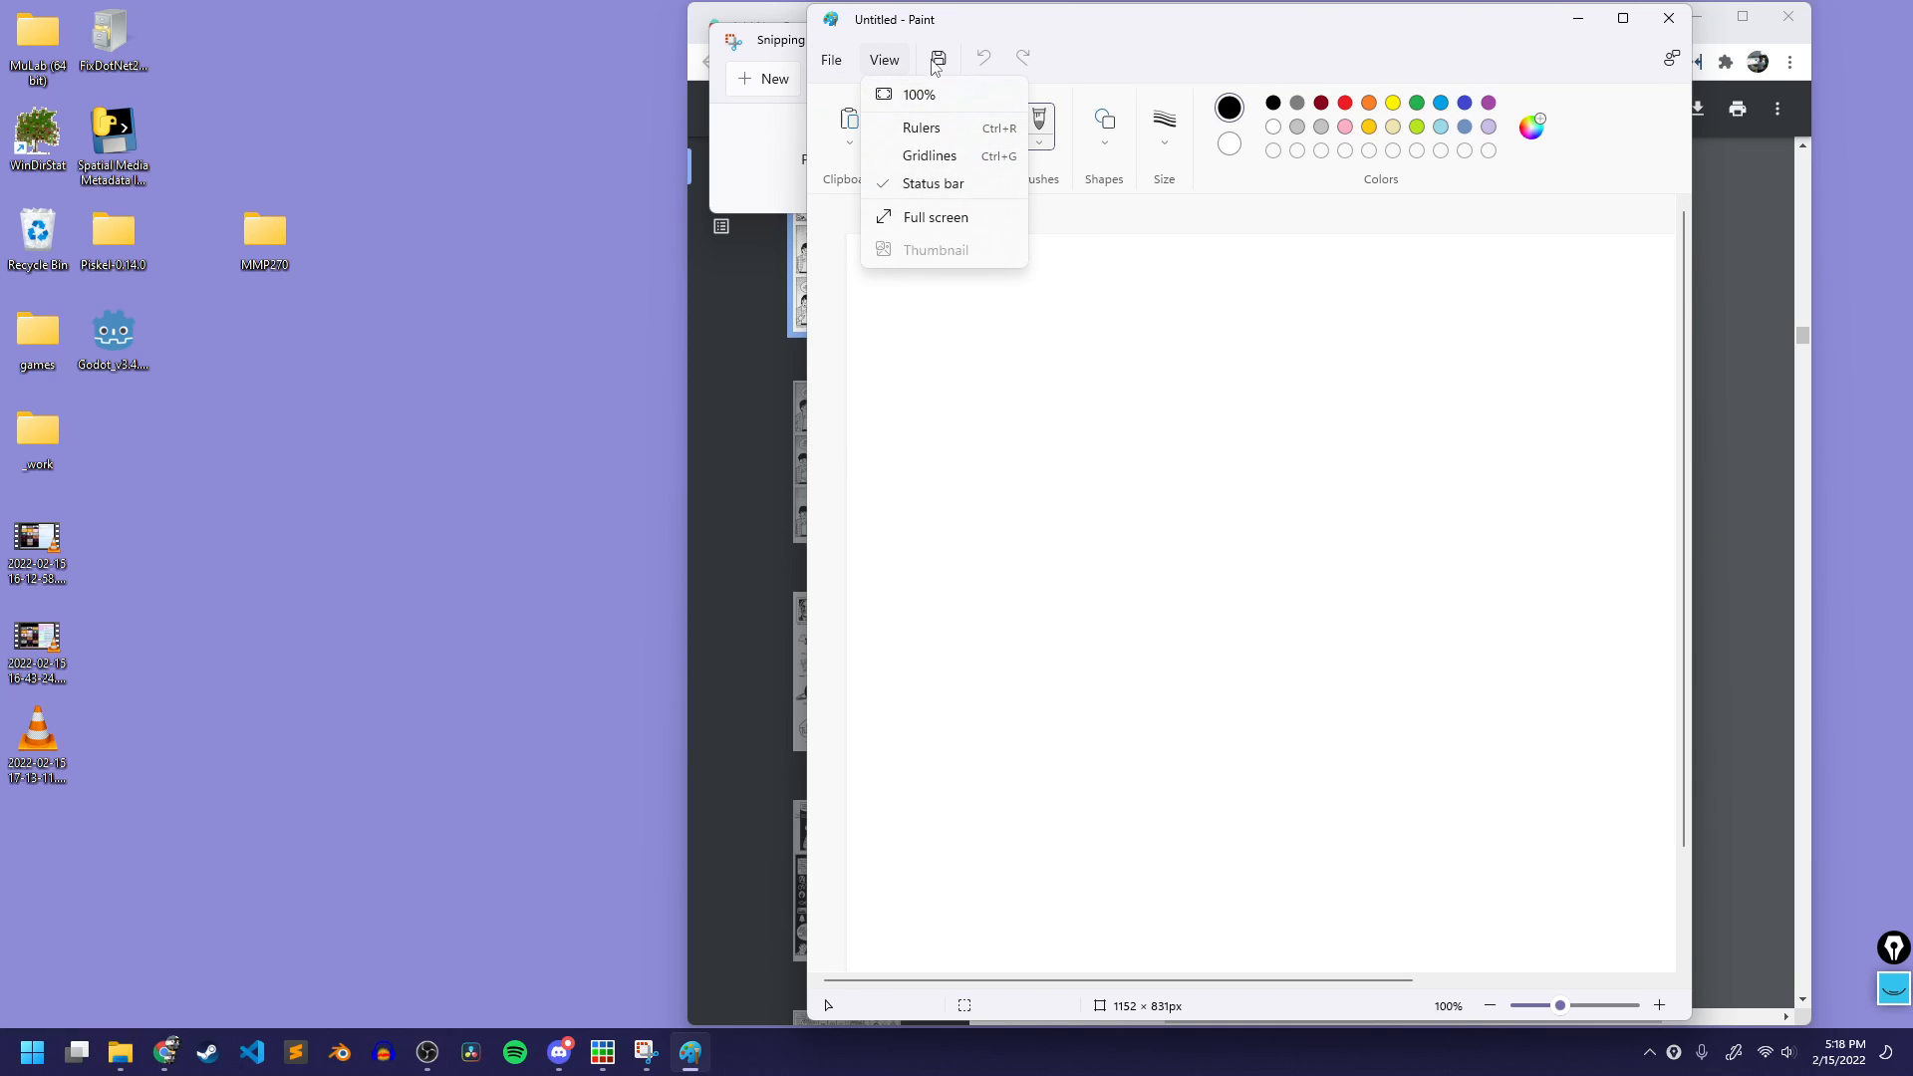
{"action": "left_click", "coordinate": [1057, 63]}
{"action": "left_click", "coordinate": [980, 235]}
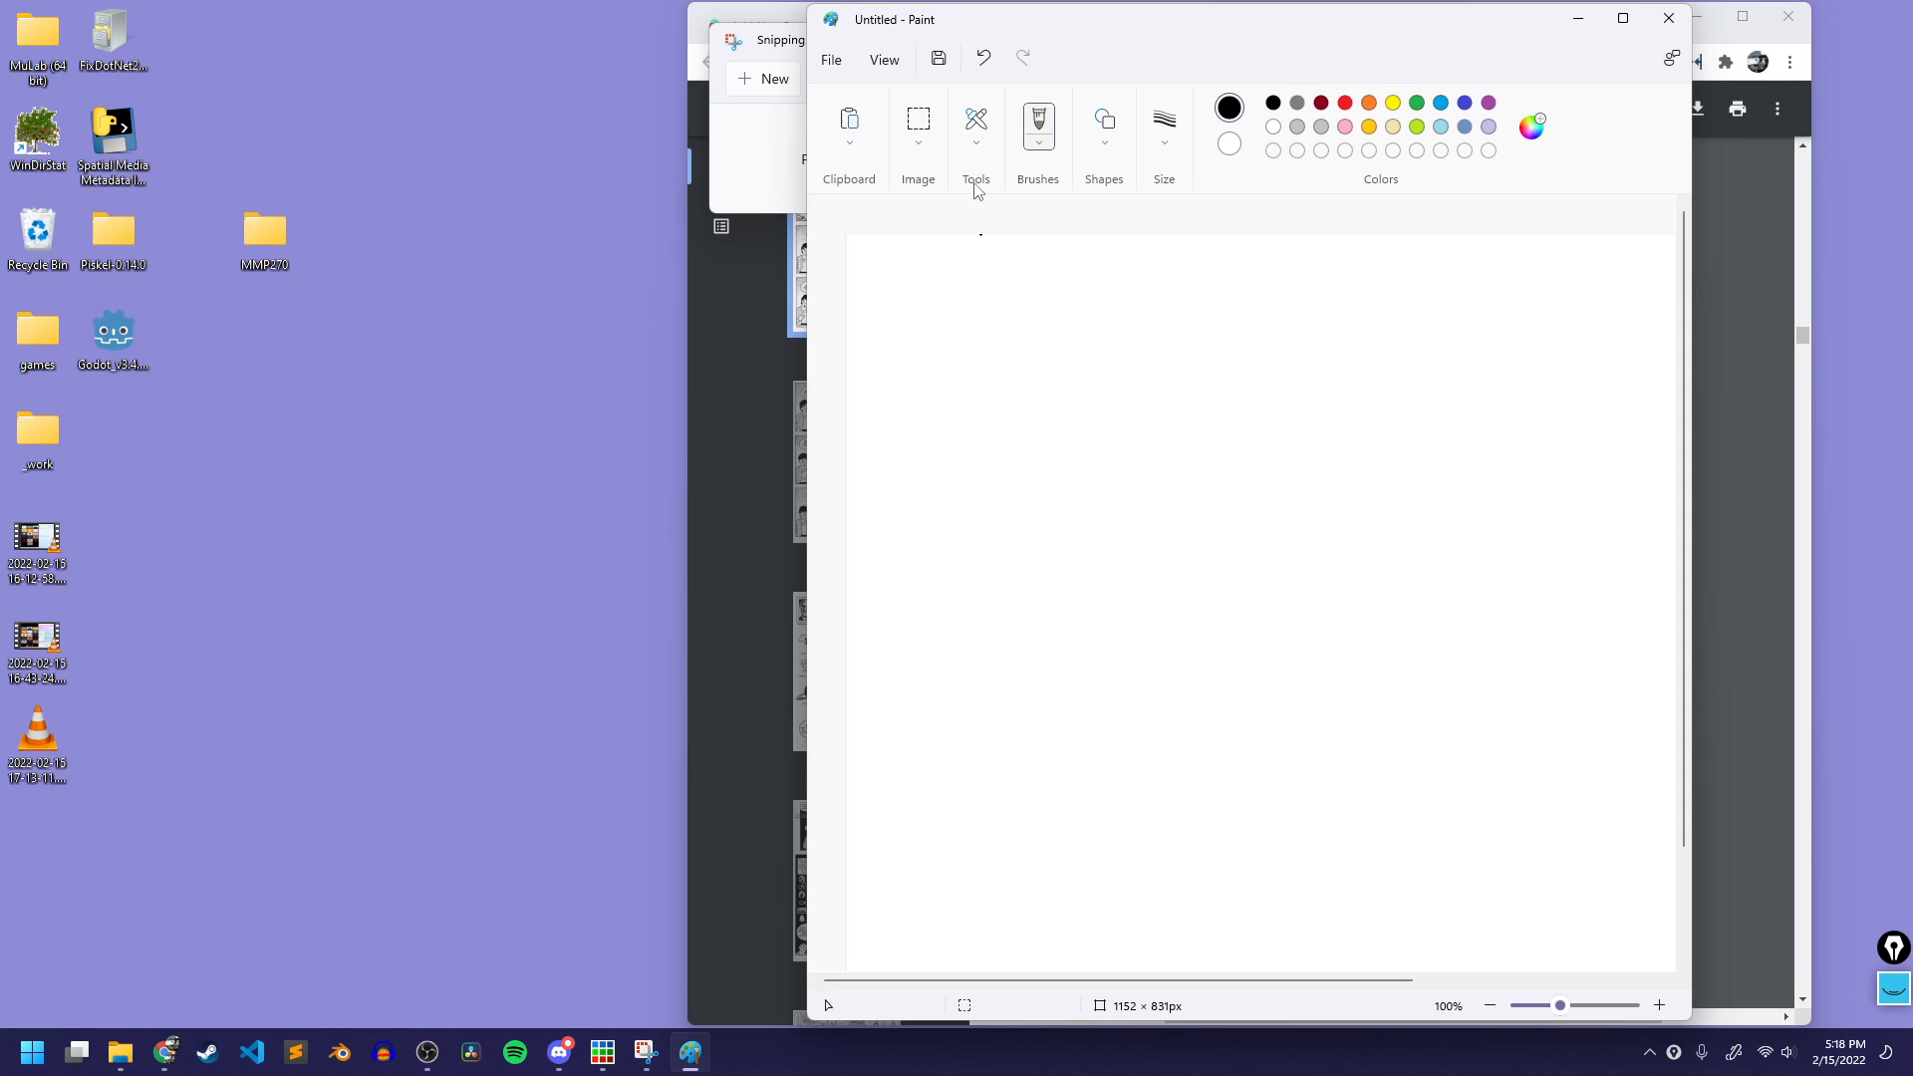
{"action": "left_click", "coordinate": [848, 127]}
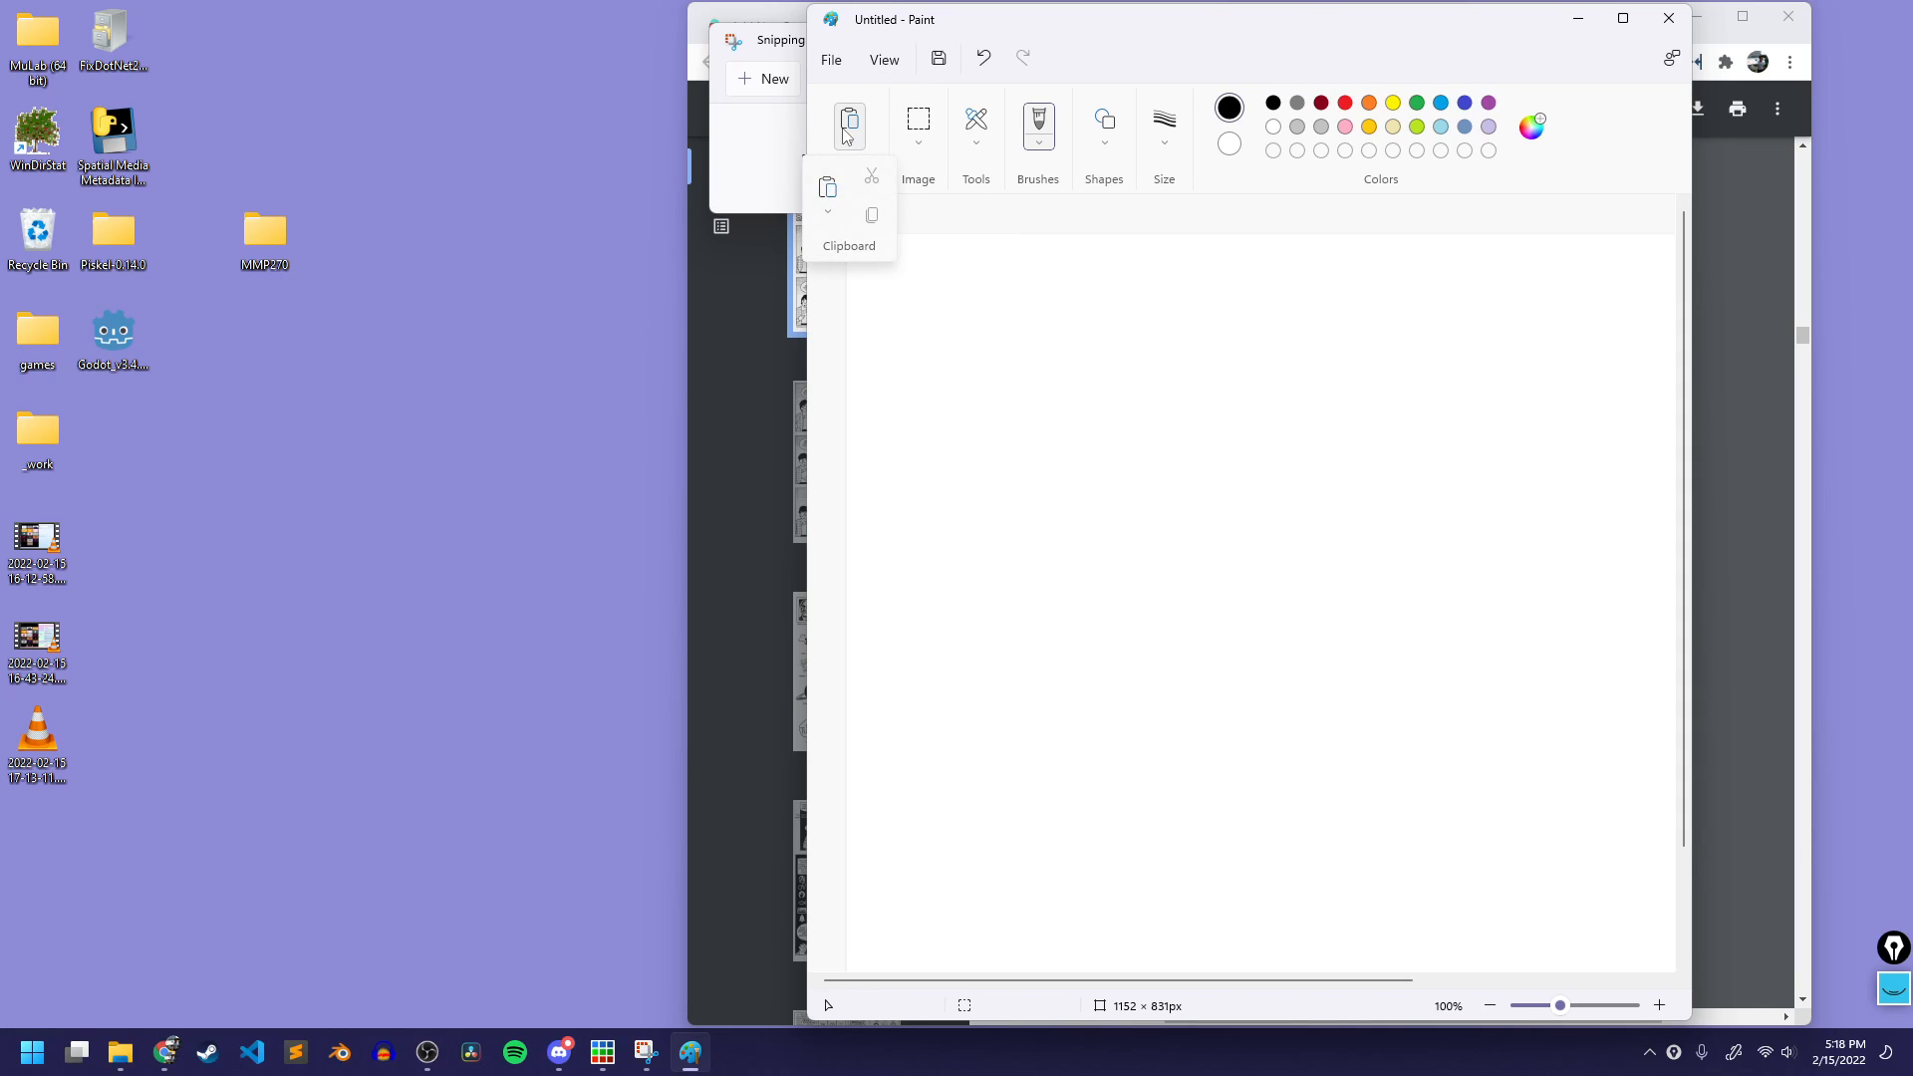
{"action": "left_click", "coordinate": [827, 188]}
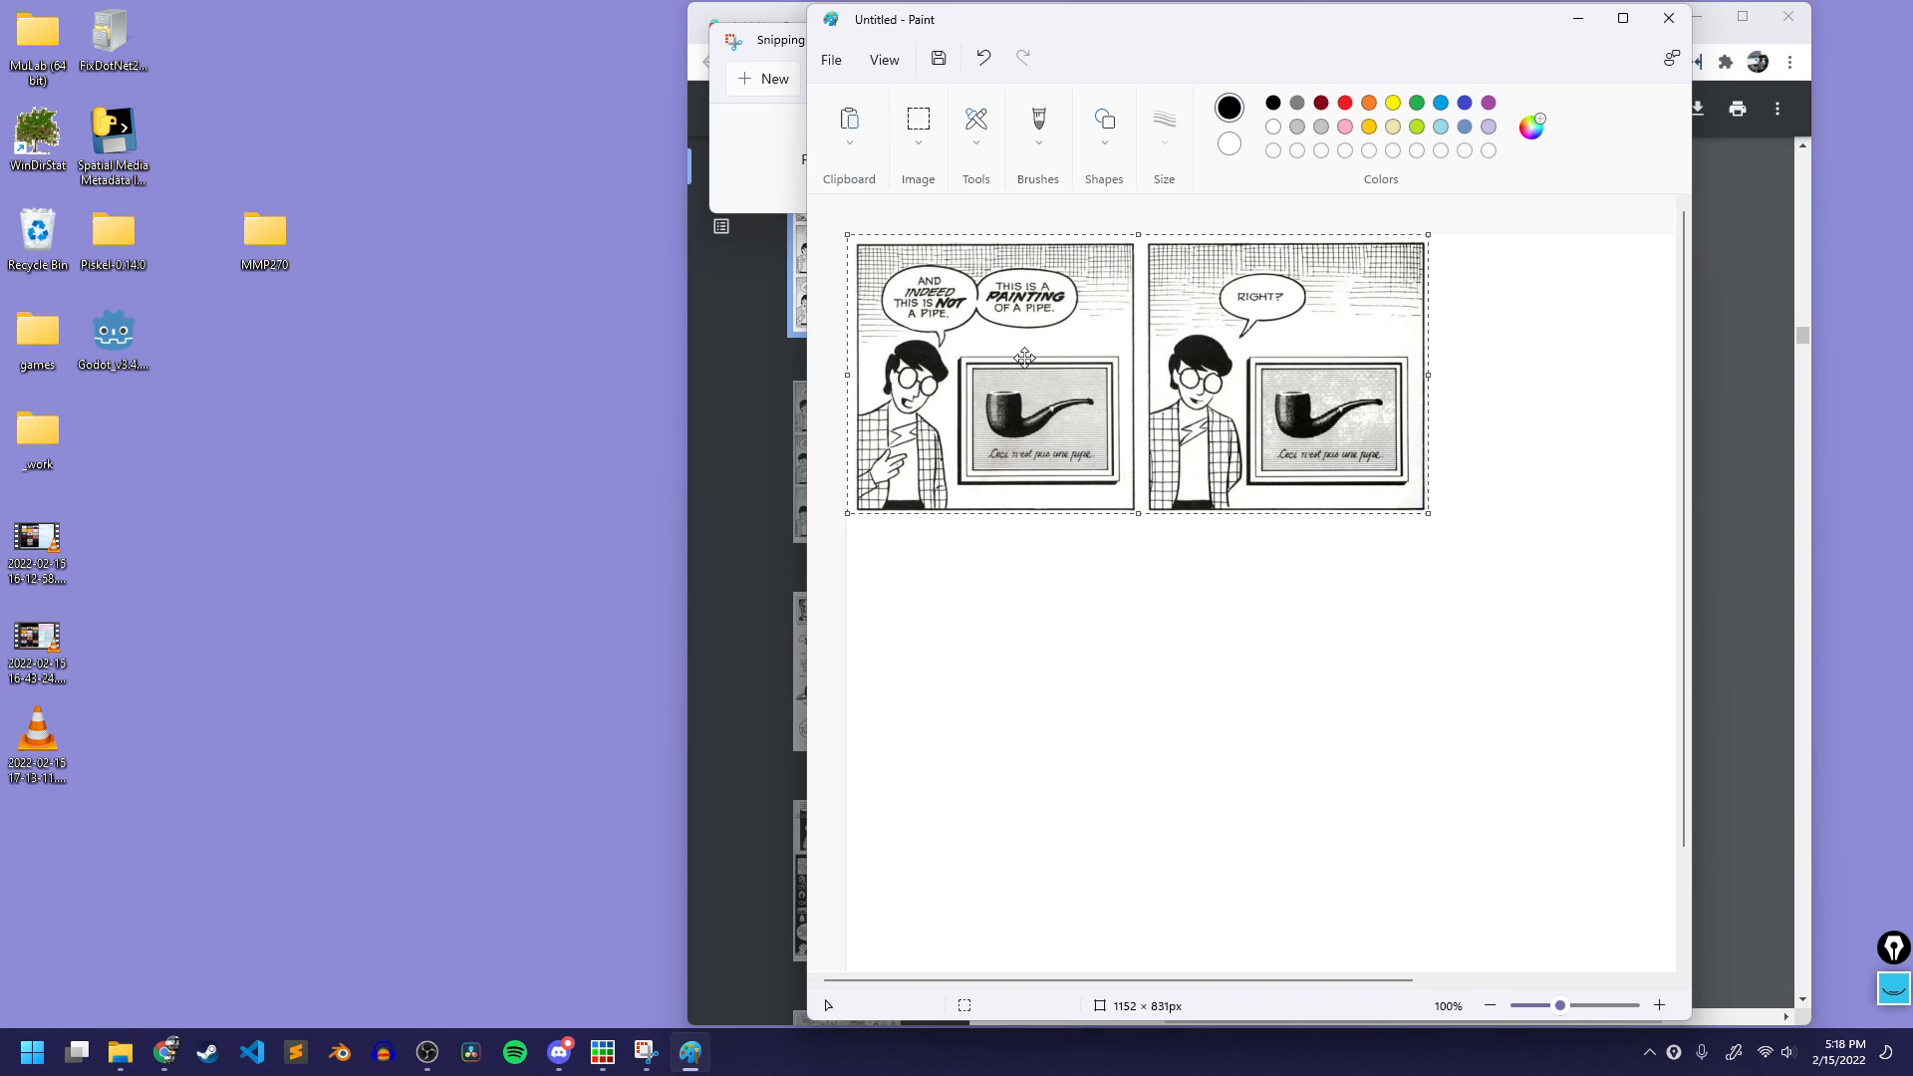
{"action": "mouse_move", "coordinate": [1087, 338]}
{"action": "left_mouse_down"}
{"action": "mouse_move", "coordinate": [1233, 450]}
{"action": "mouse_move", "coordinate": [1080, 333]}
{"action": "mouse_move", "coordinate": [1110, 364]}
{"action": "left_mouse_up"}
{"action": "left_click", "coordinate": [646, 1051]}
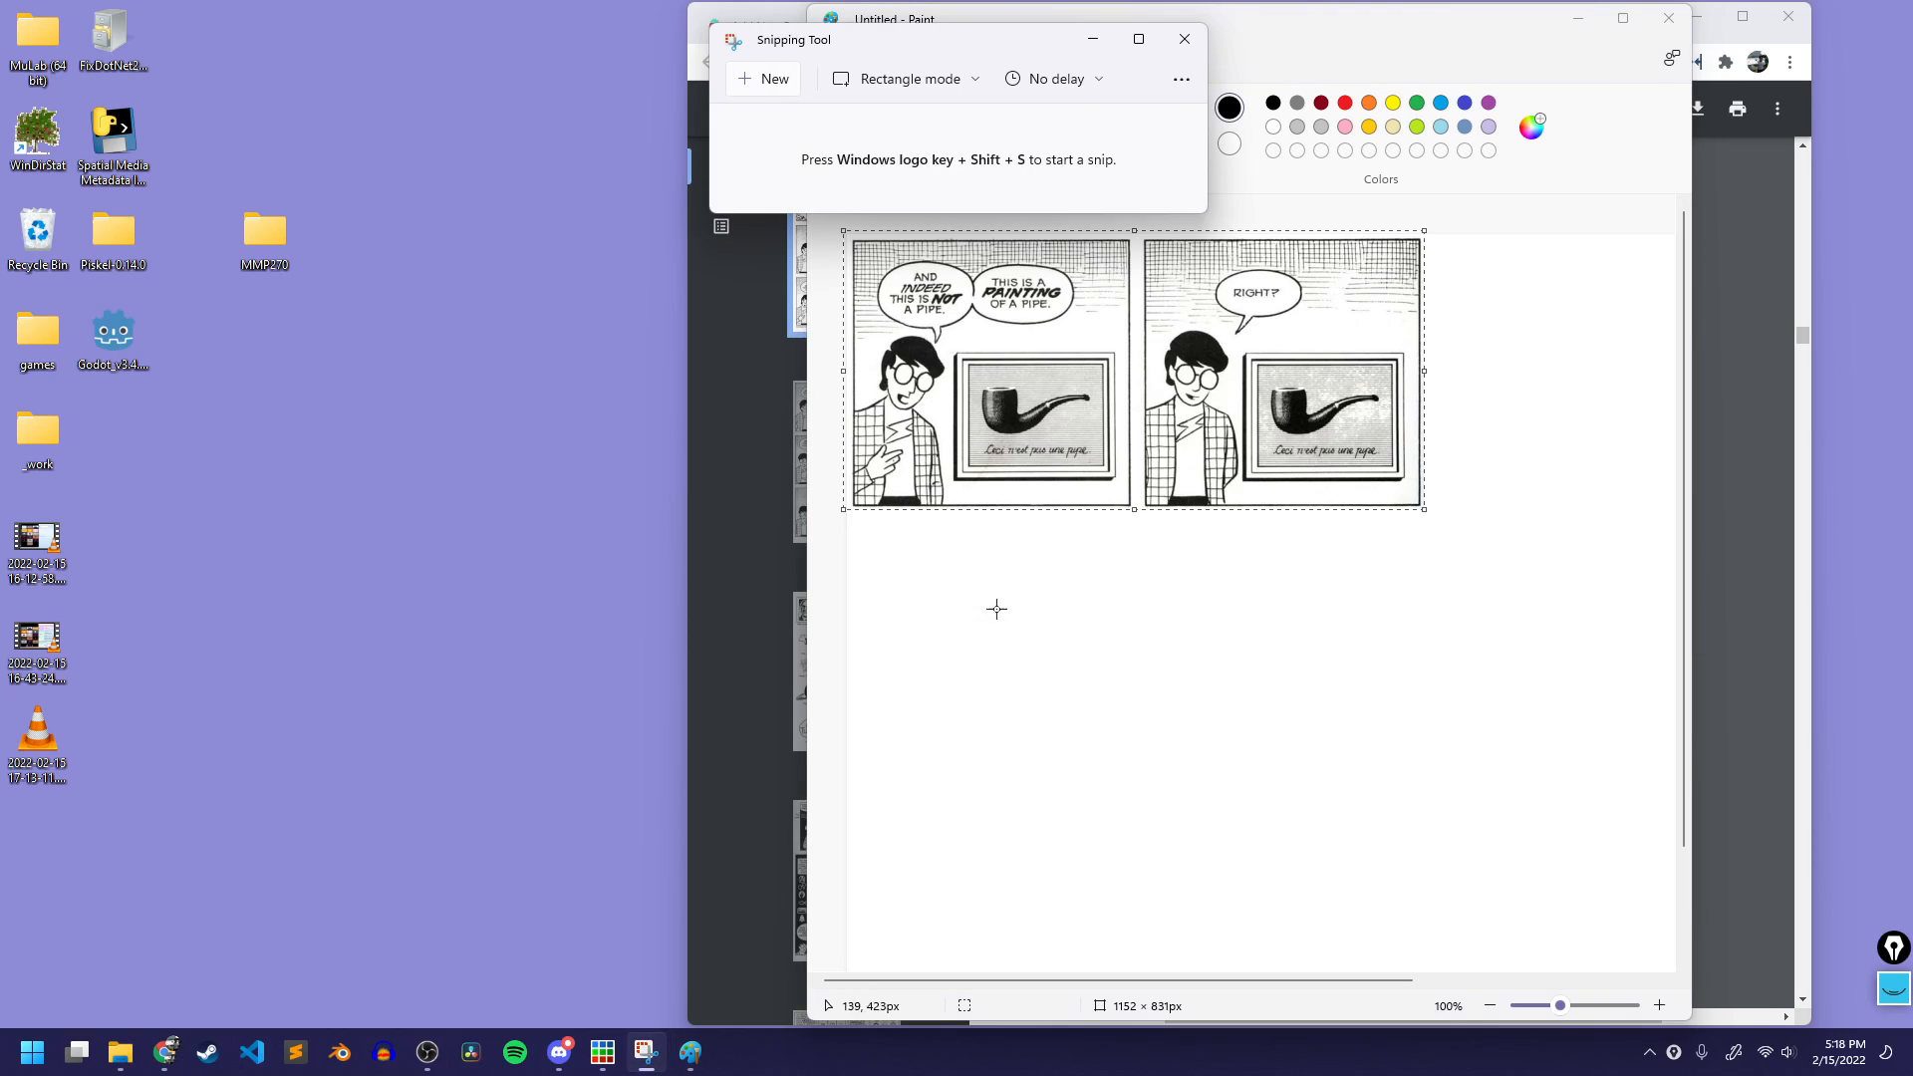
{"action": "left_click", "coordinate": [765, 80]}
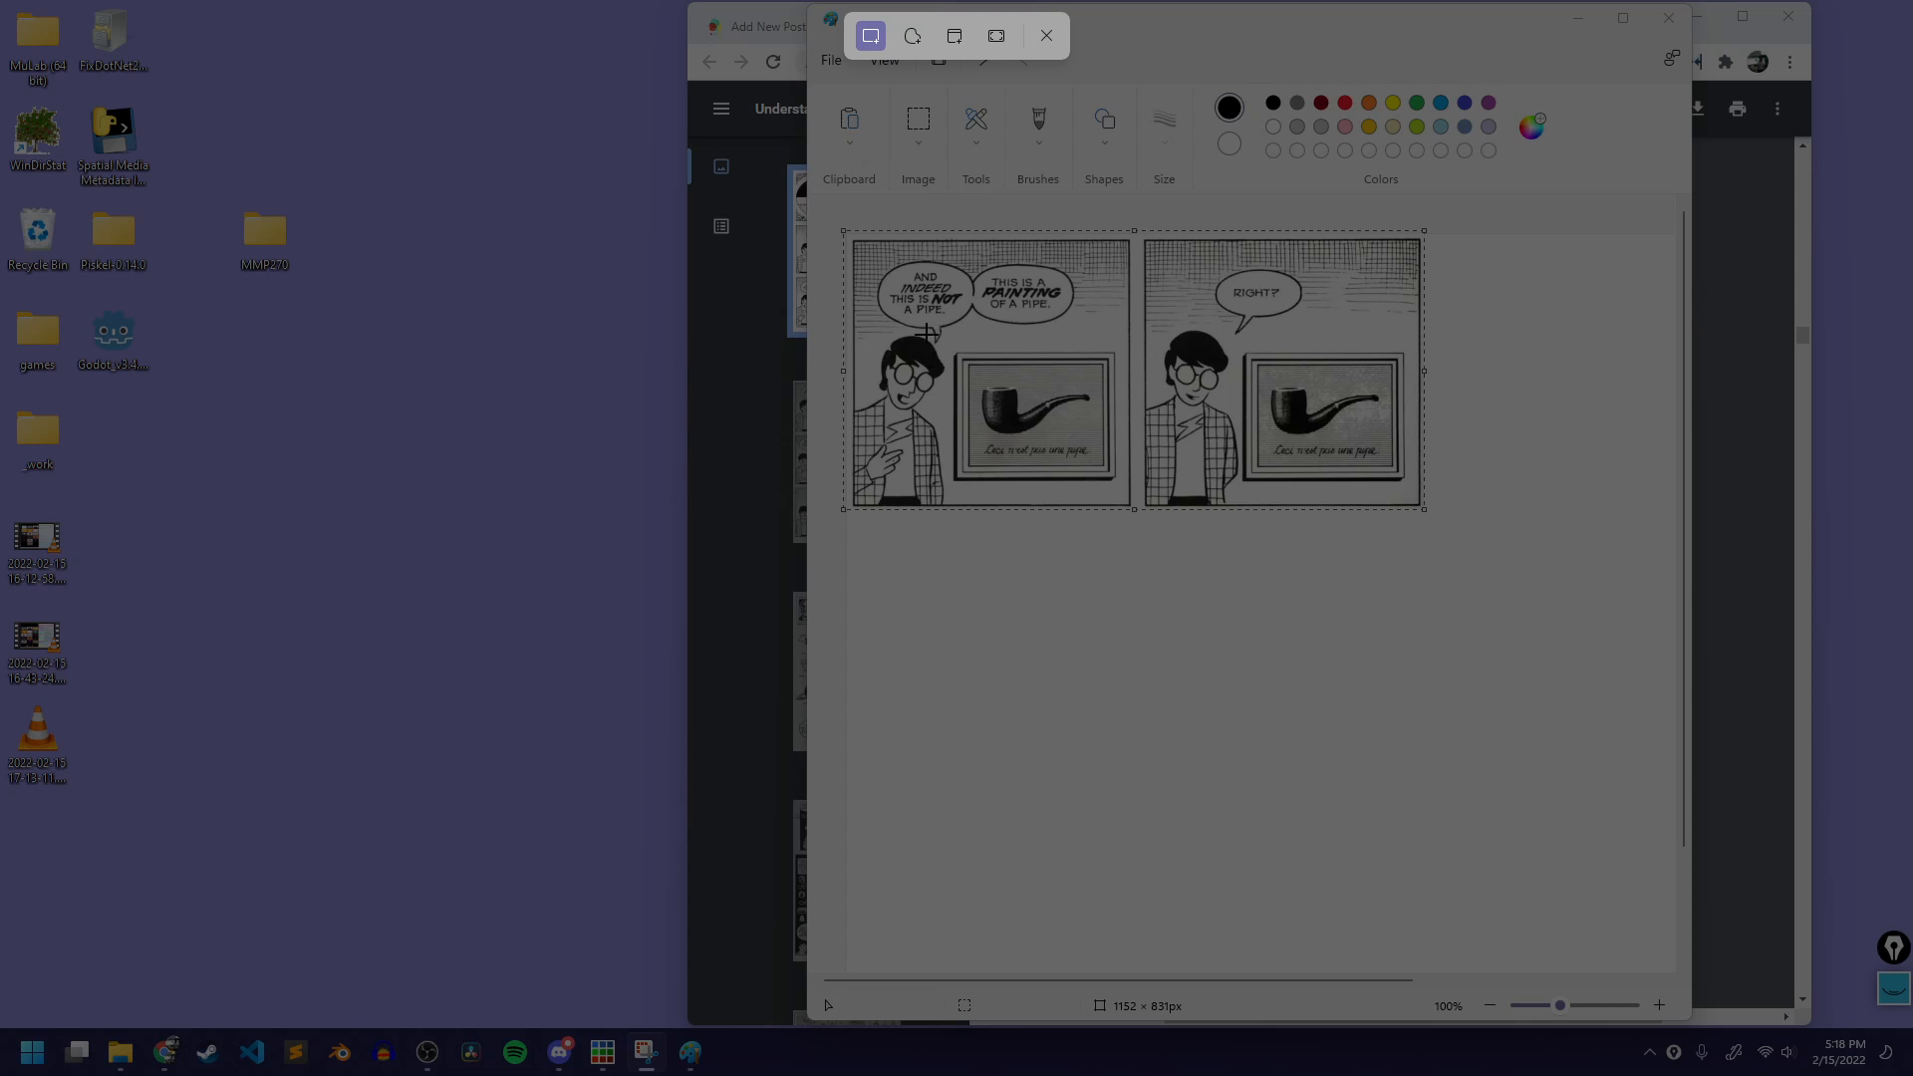
{"action": "key", "text": "Escape"}
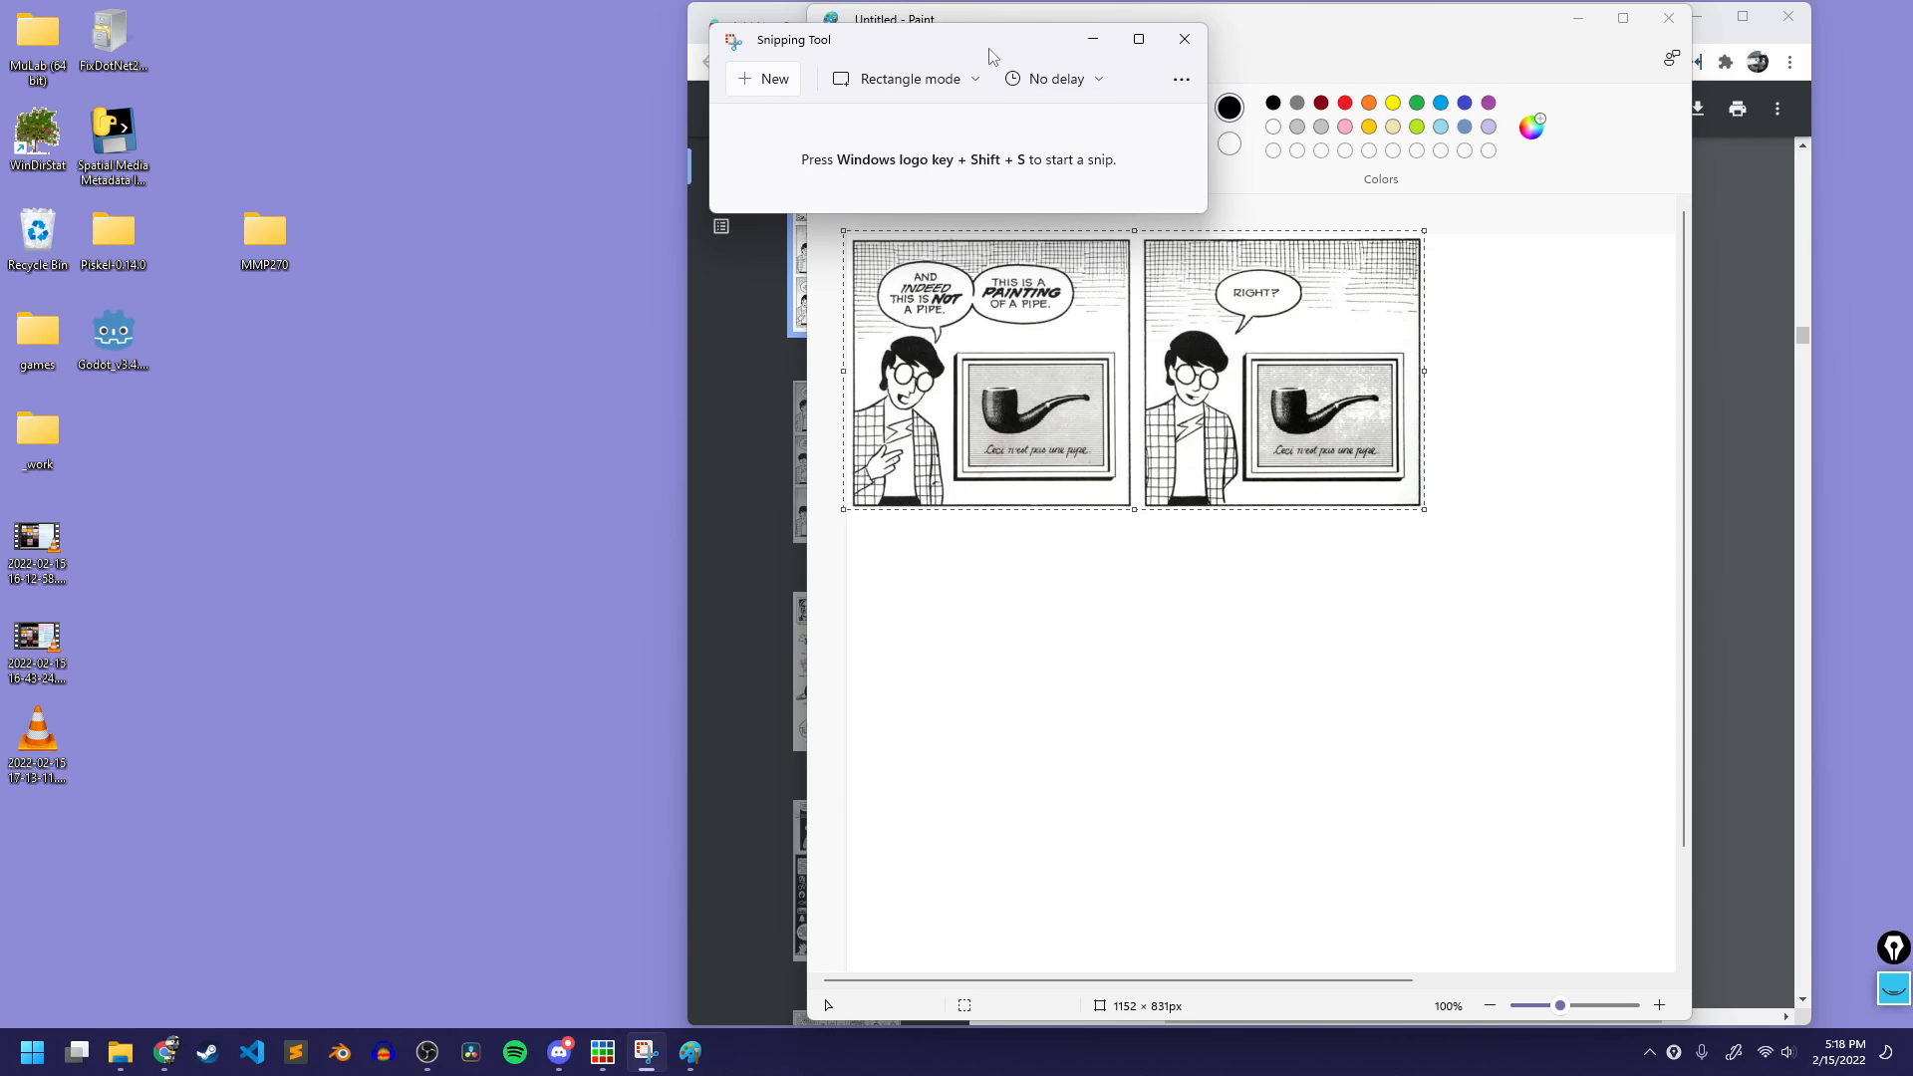
Step: Bring the Understanding Comics reading to the front and capture its lower two page 24 pipe panels again as a rectangular snip
{"action": "left_click_drag", "start_coordinate": [994, 40], "coordinate": [441, 43]}
{"action": "left_click", "coordinate": [769, 384]}
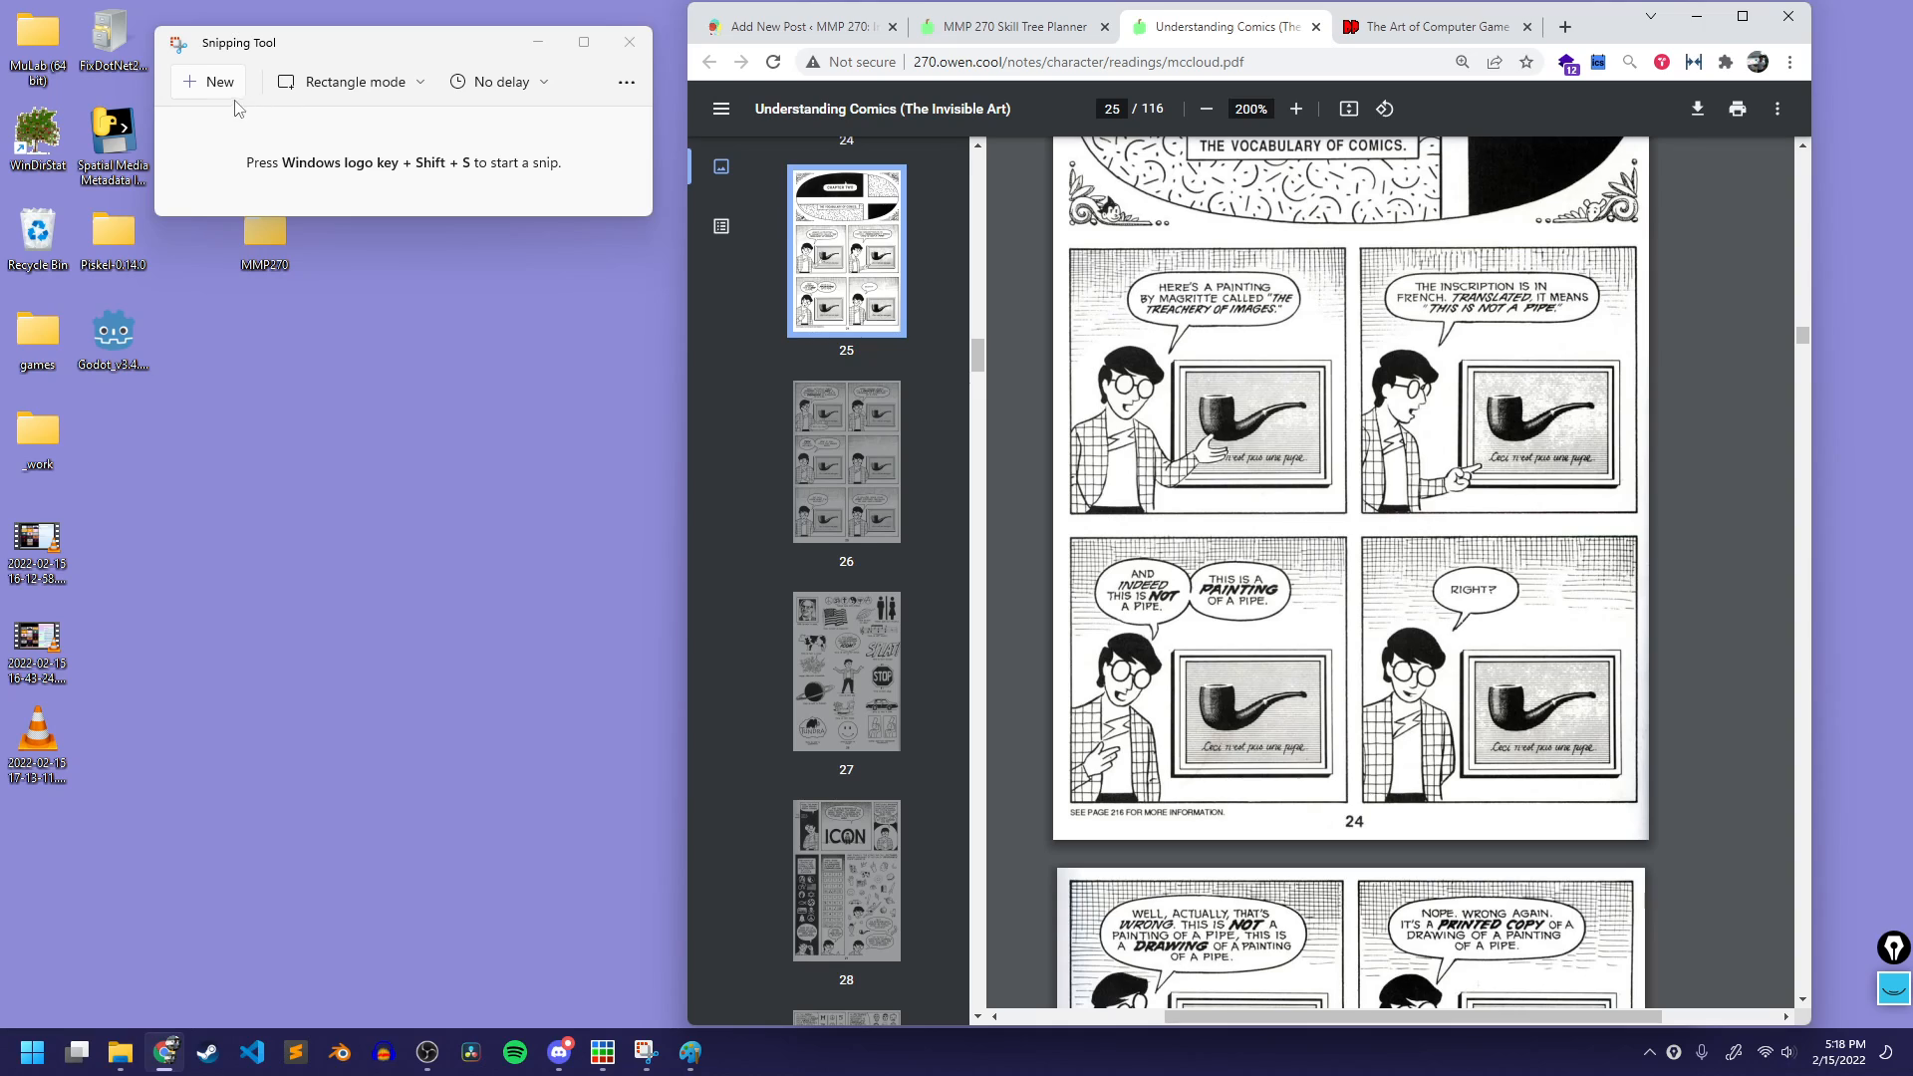
{"action": "key", "text": "super+shift+s"}
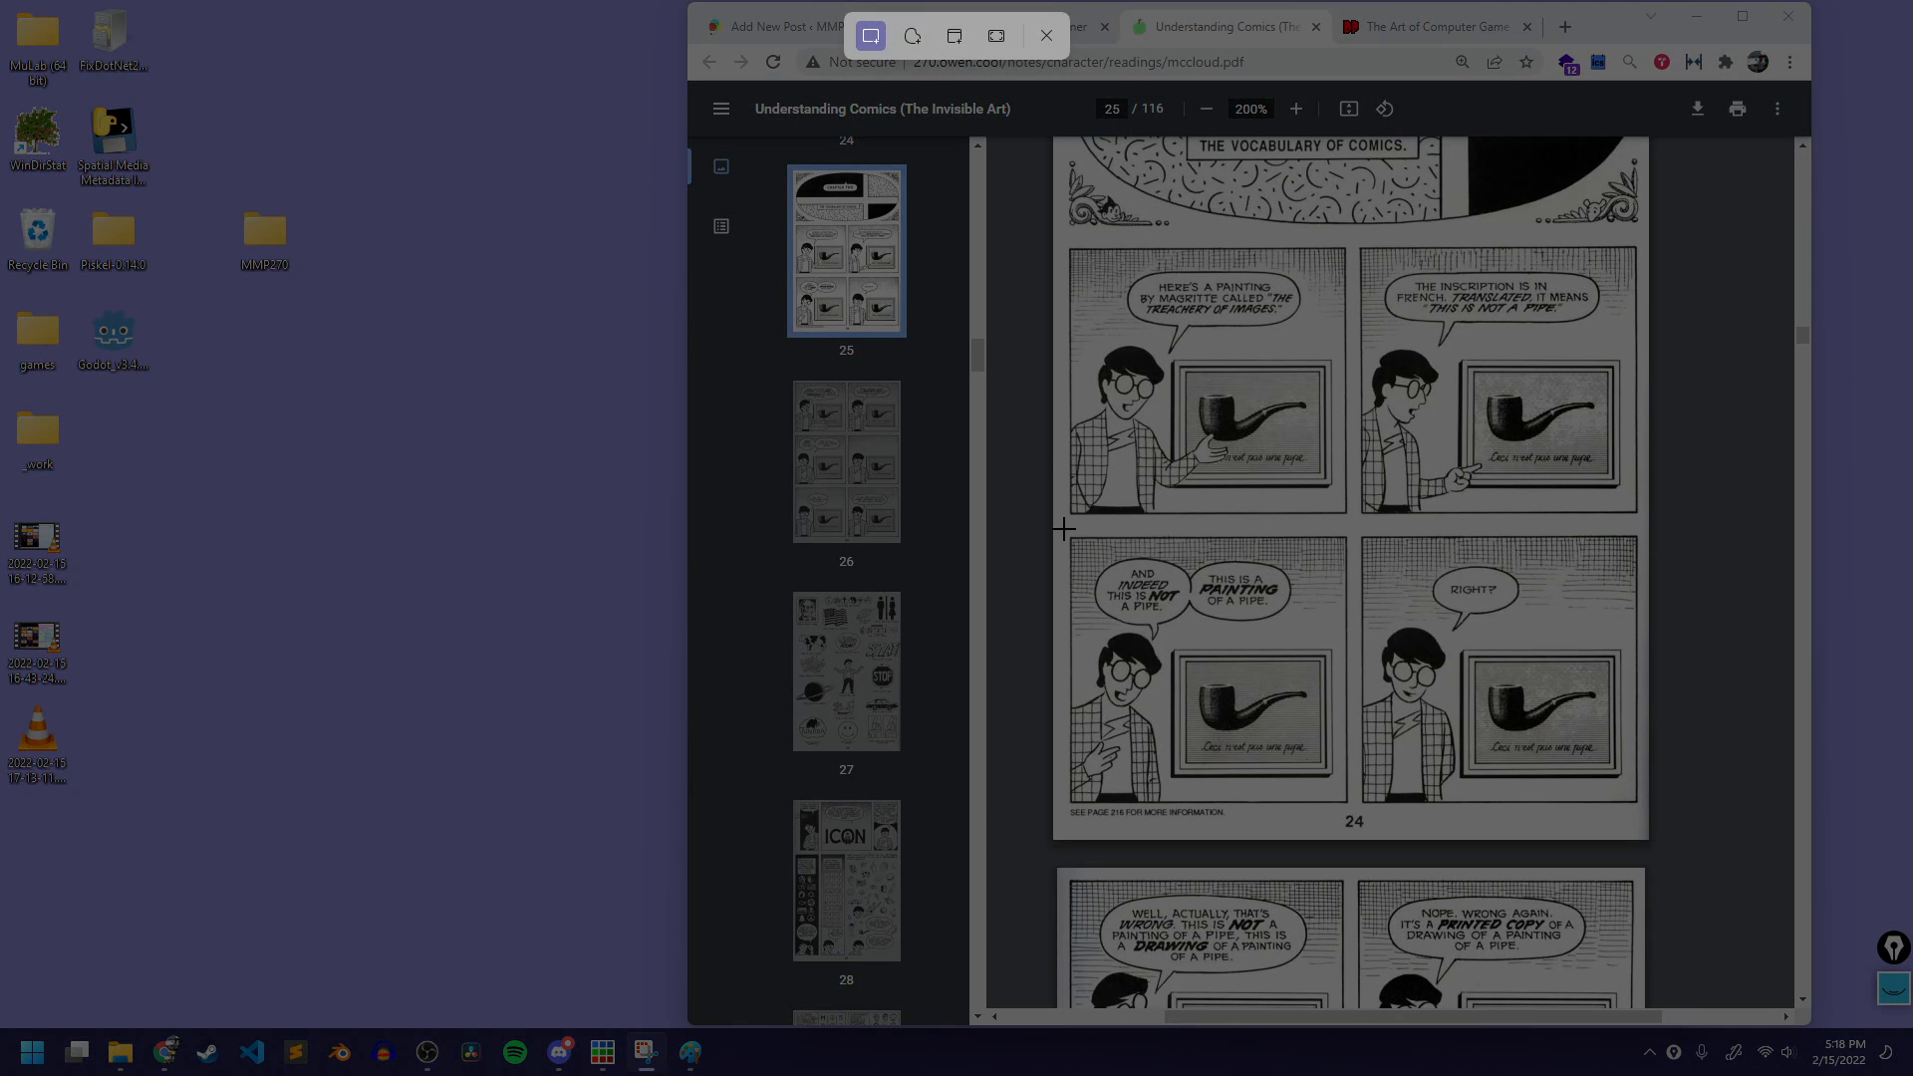
{"action": "left_click_drag", "start_coordinate": [1063, 529], "coordinate": [1644, 805]}
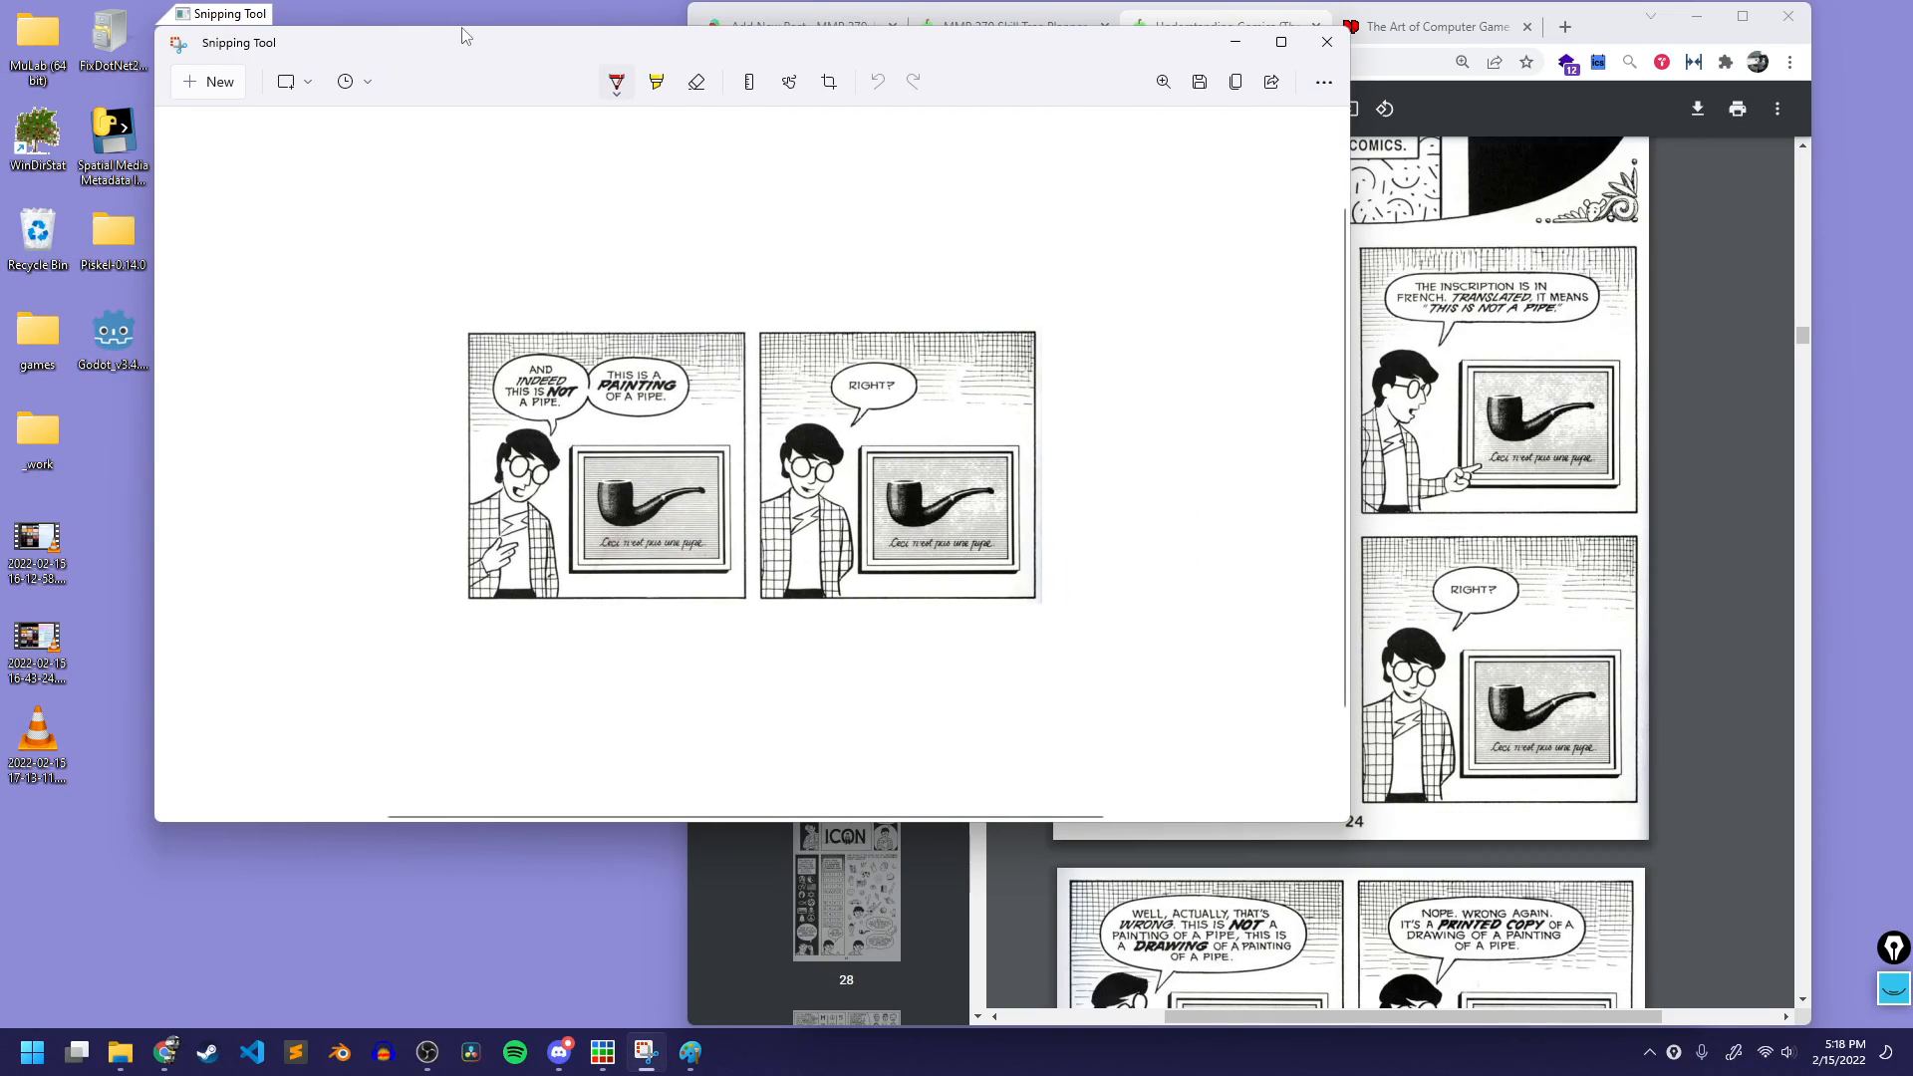
{"action": "left_click_drag", "start_coordinate": [461, 35], "coordinate": [745, 80]}
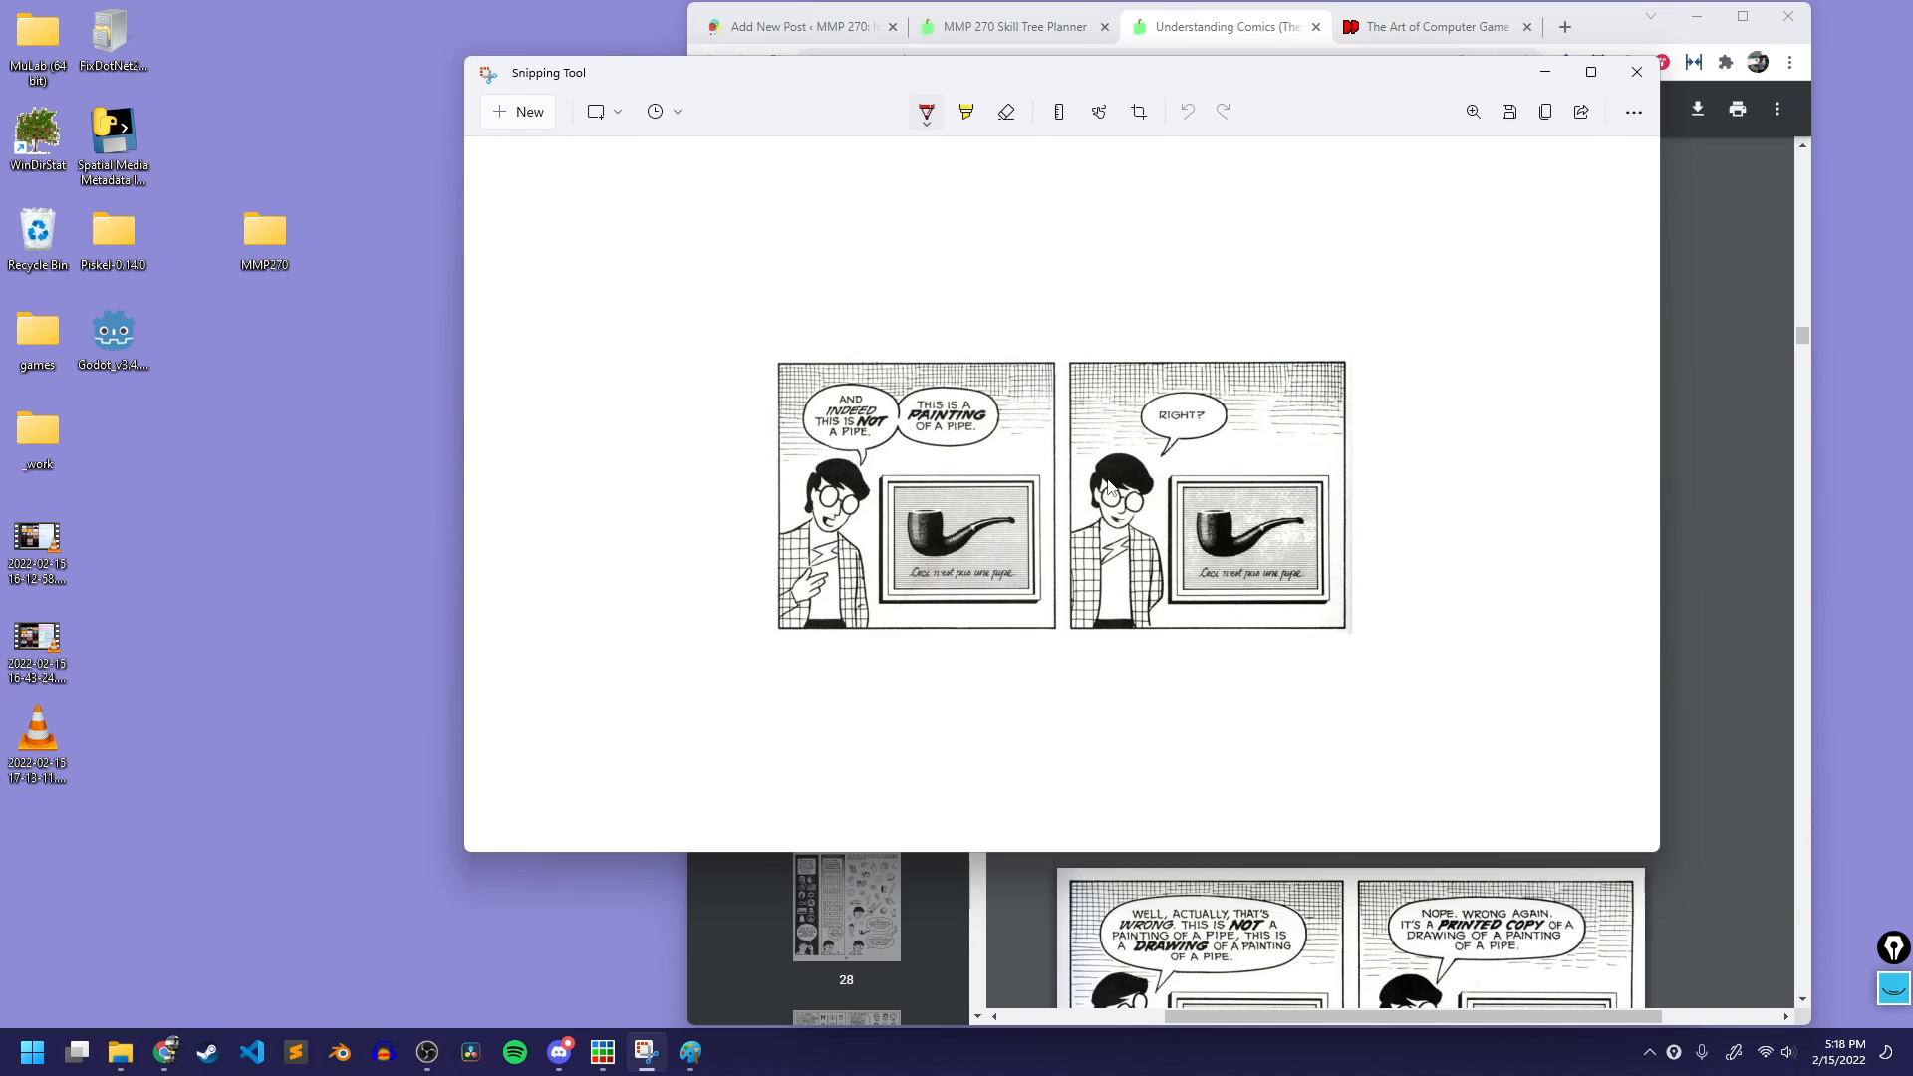
Step: Start saving the snip, create a folder named Research inside Desktop > MMP270, and open it as the save location
{"action": "left_click", "coordinate": [1509, 115]}
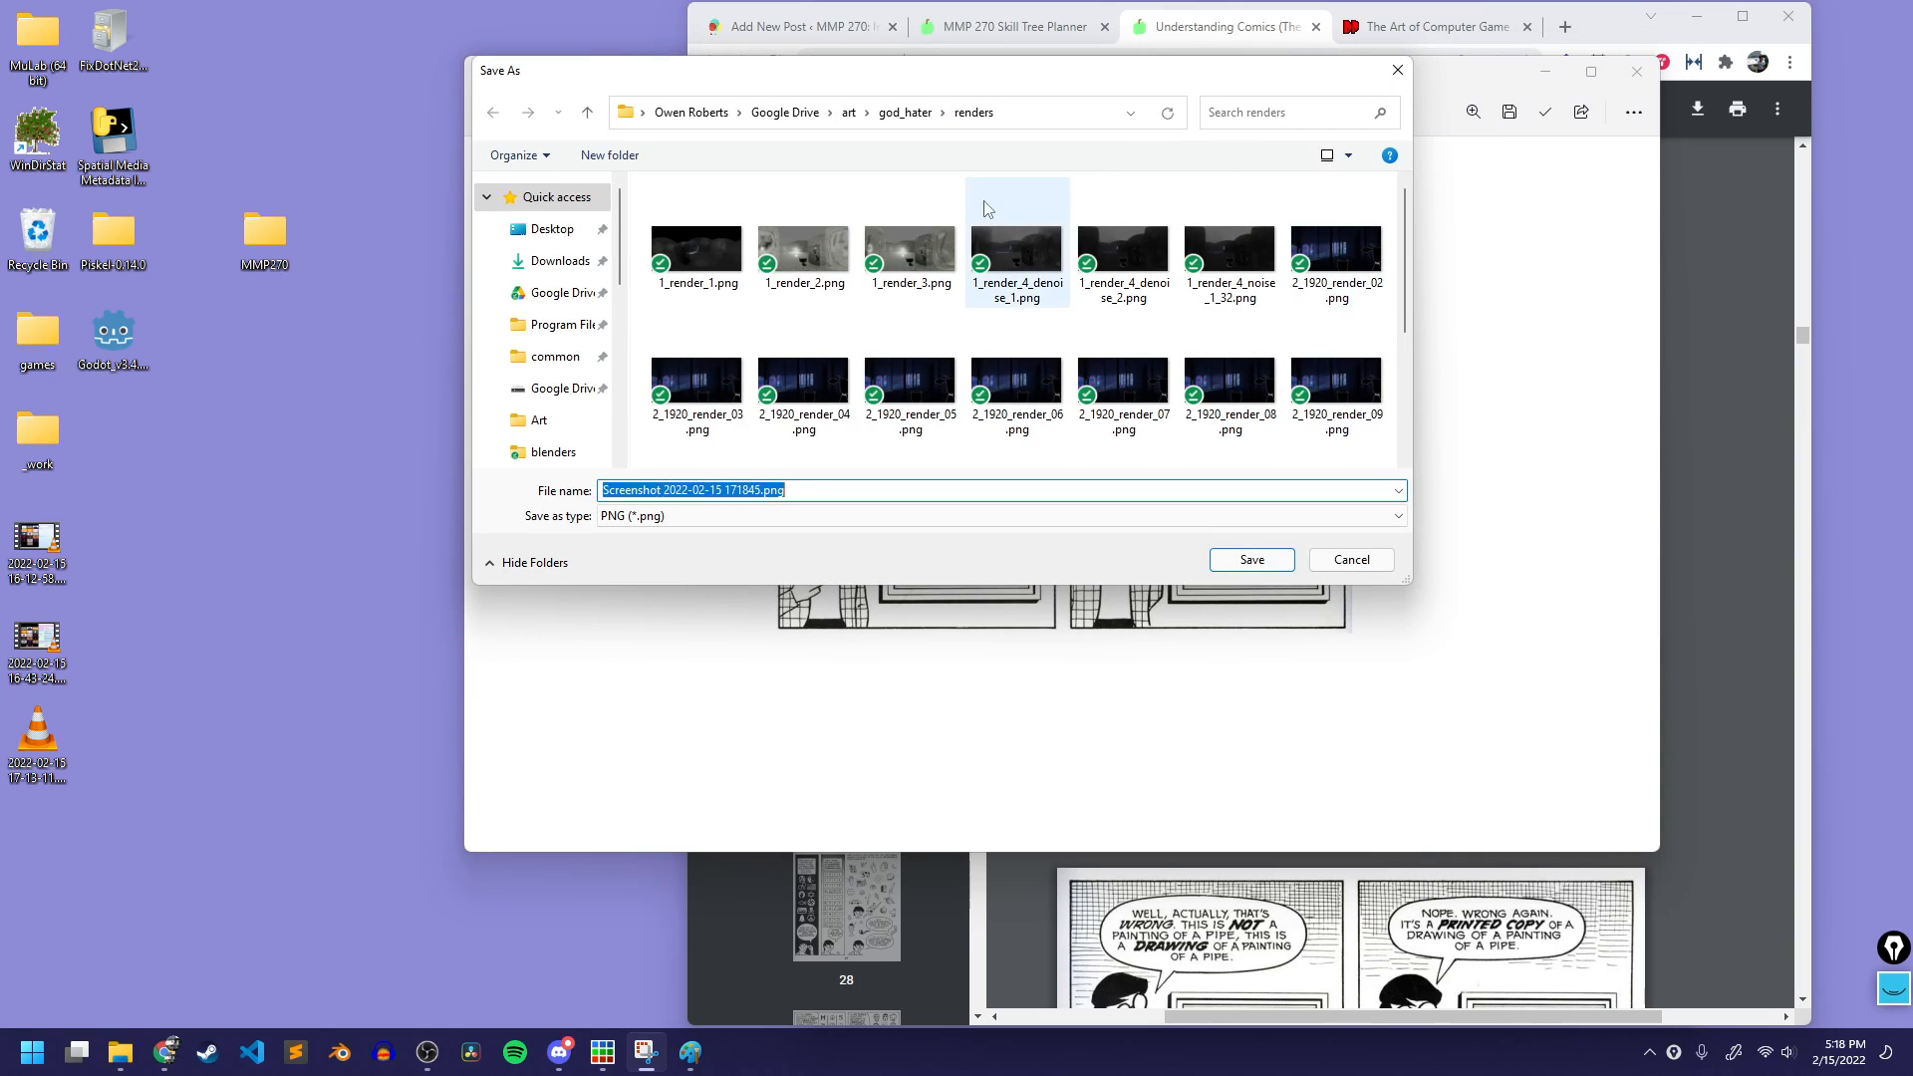
{"action": "left_click", "coordinate": [550, 236]}
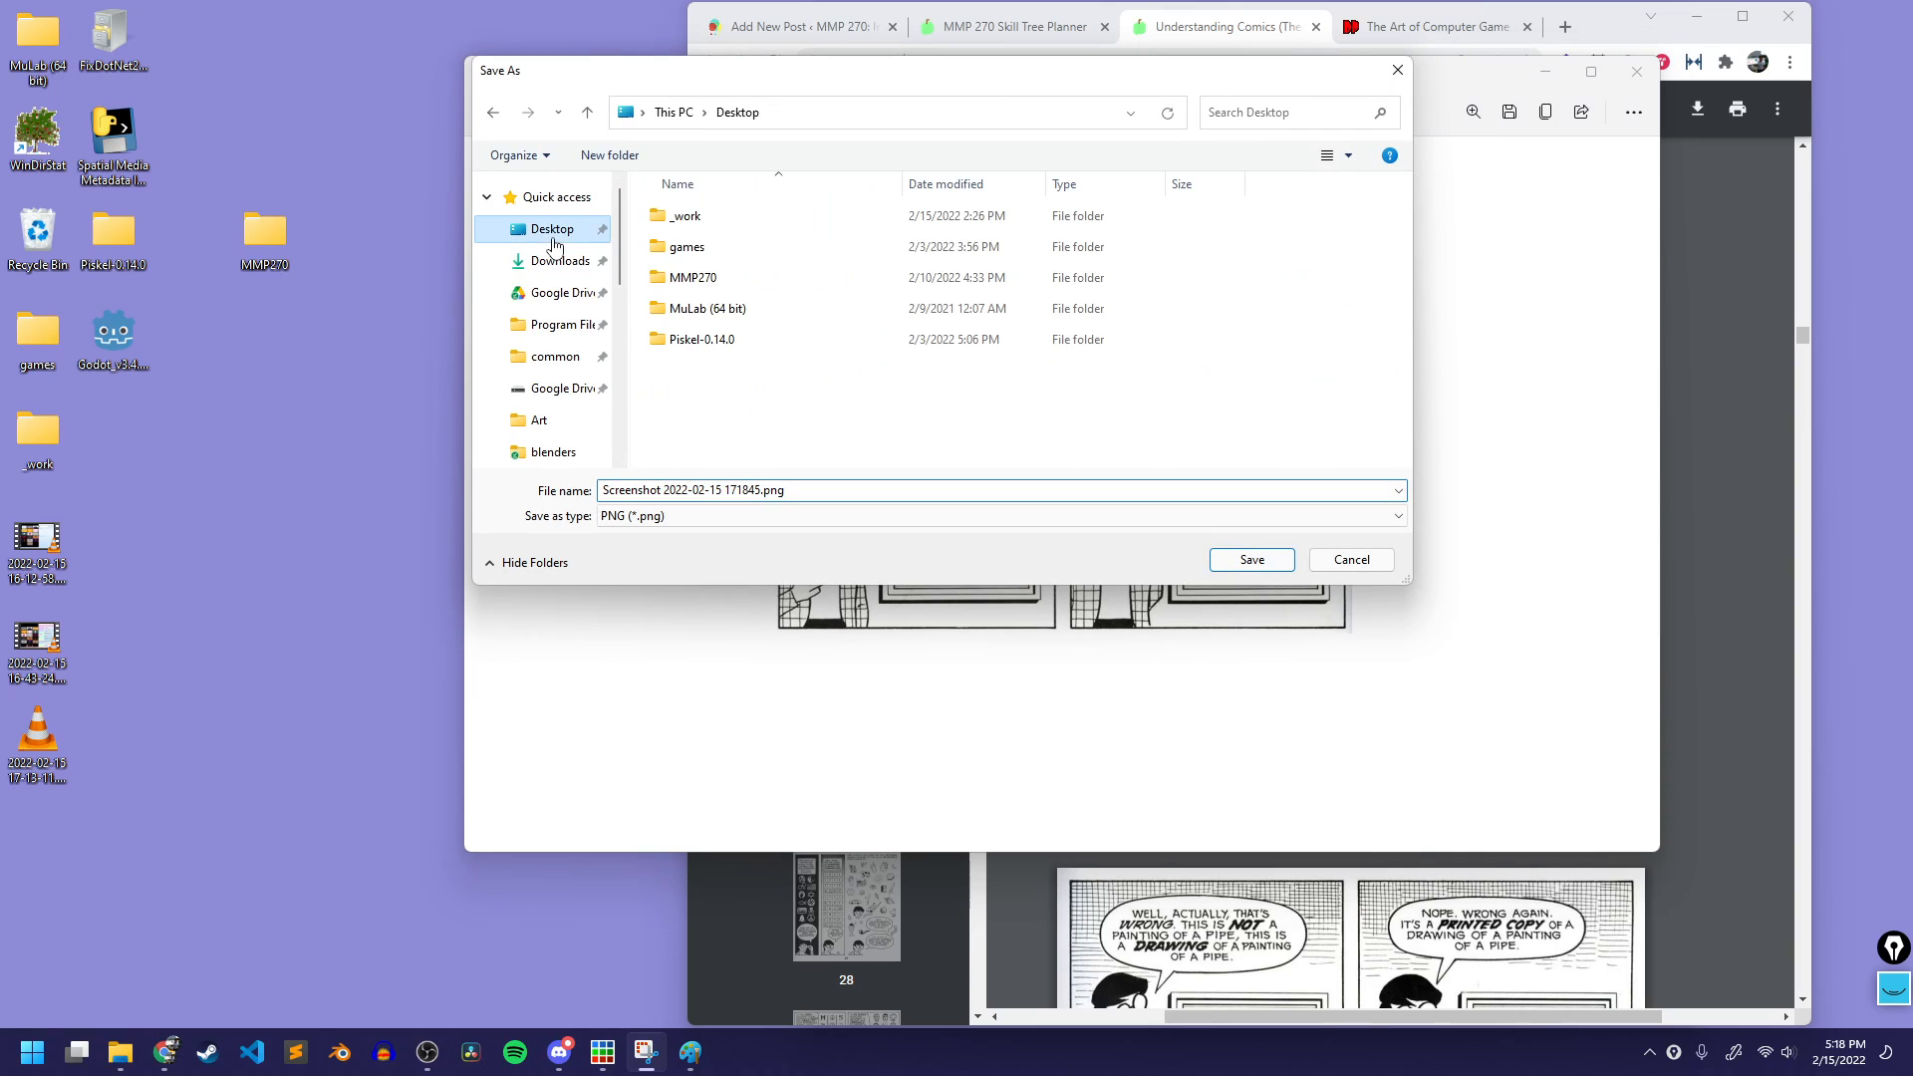
{"action": "double_click", "coordinate": [694, 278]}
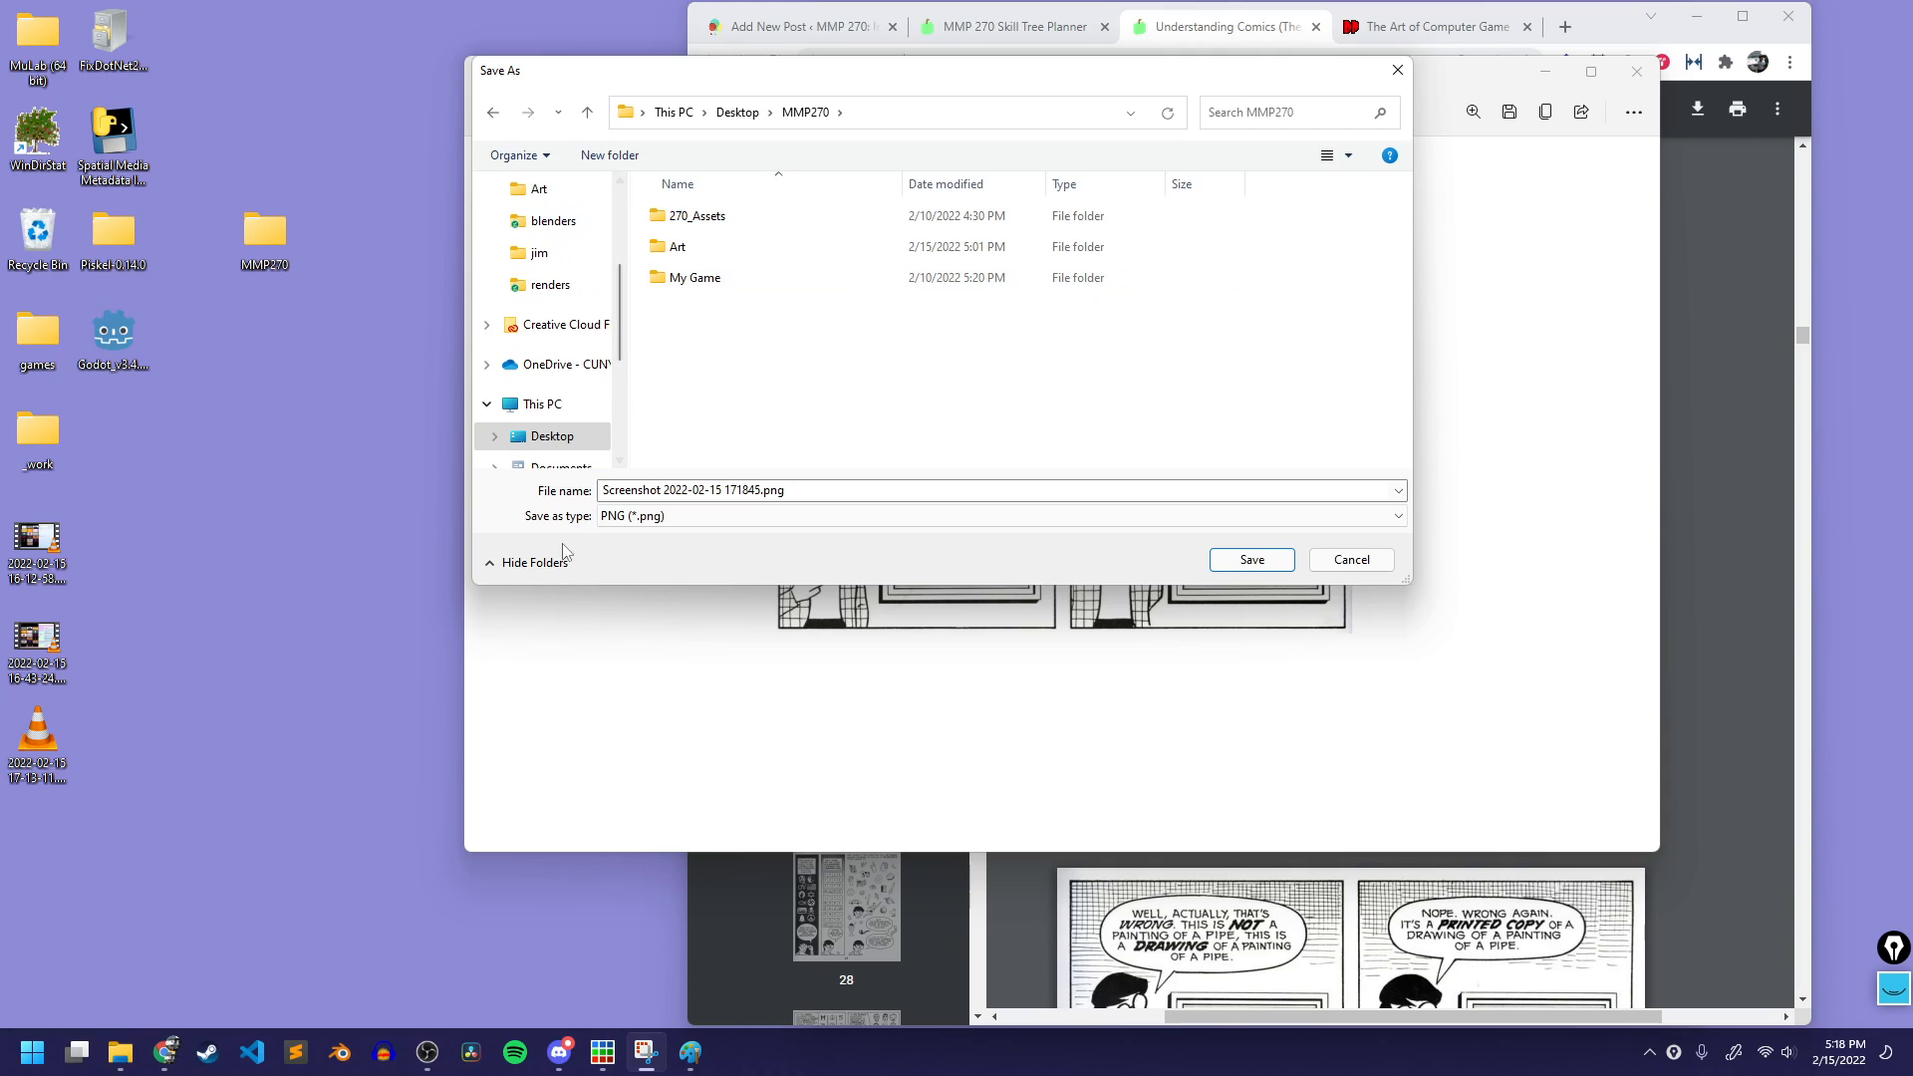
{"action": "right_click", "coordinate": [689, 346]}
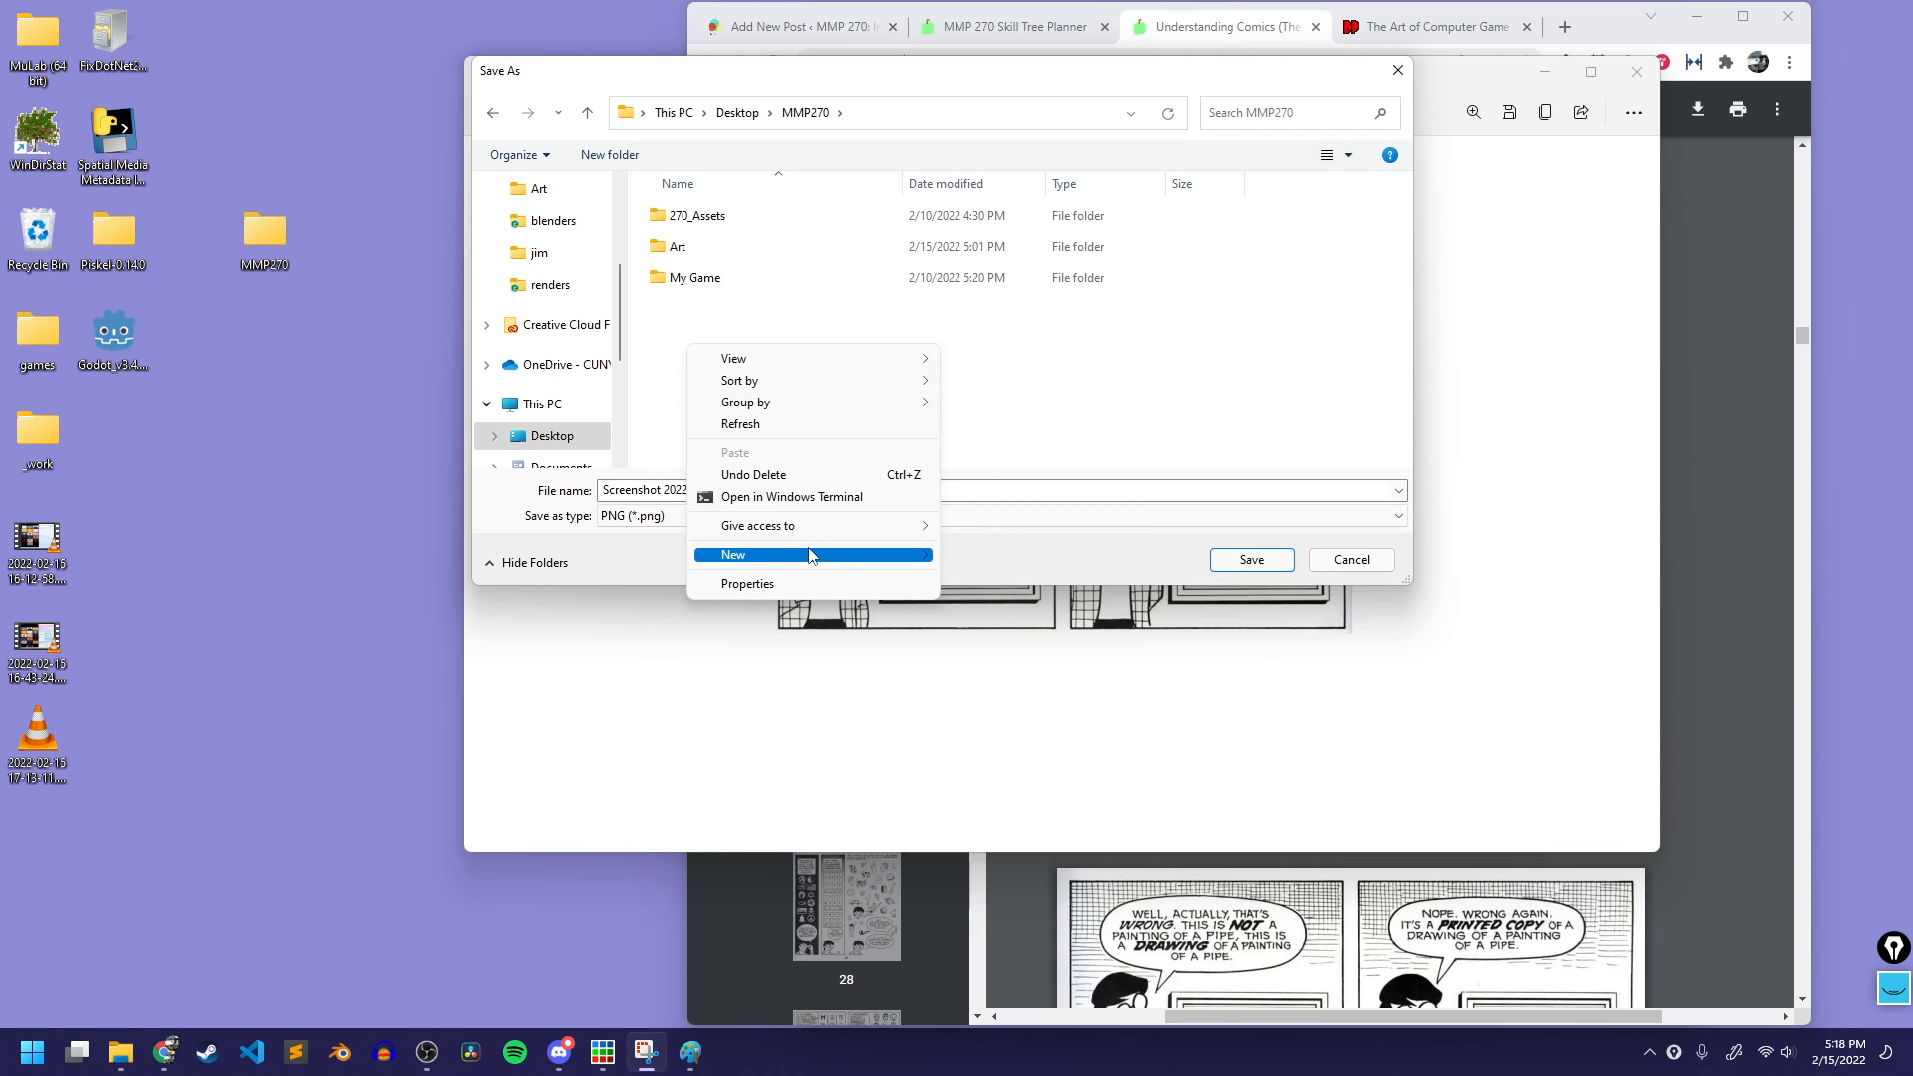
{"action": "mouse_move", "coordinate": [812, 555]}
{"action": "left_click", "coordinate": [975, 558]}
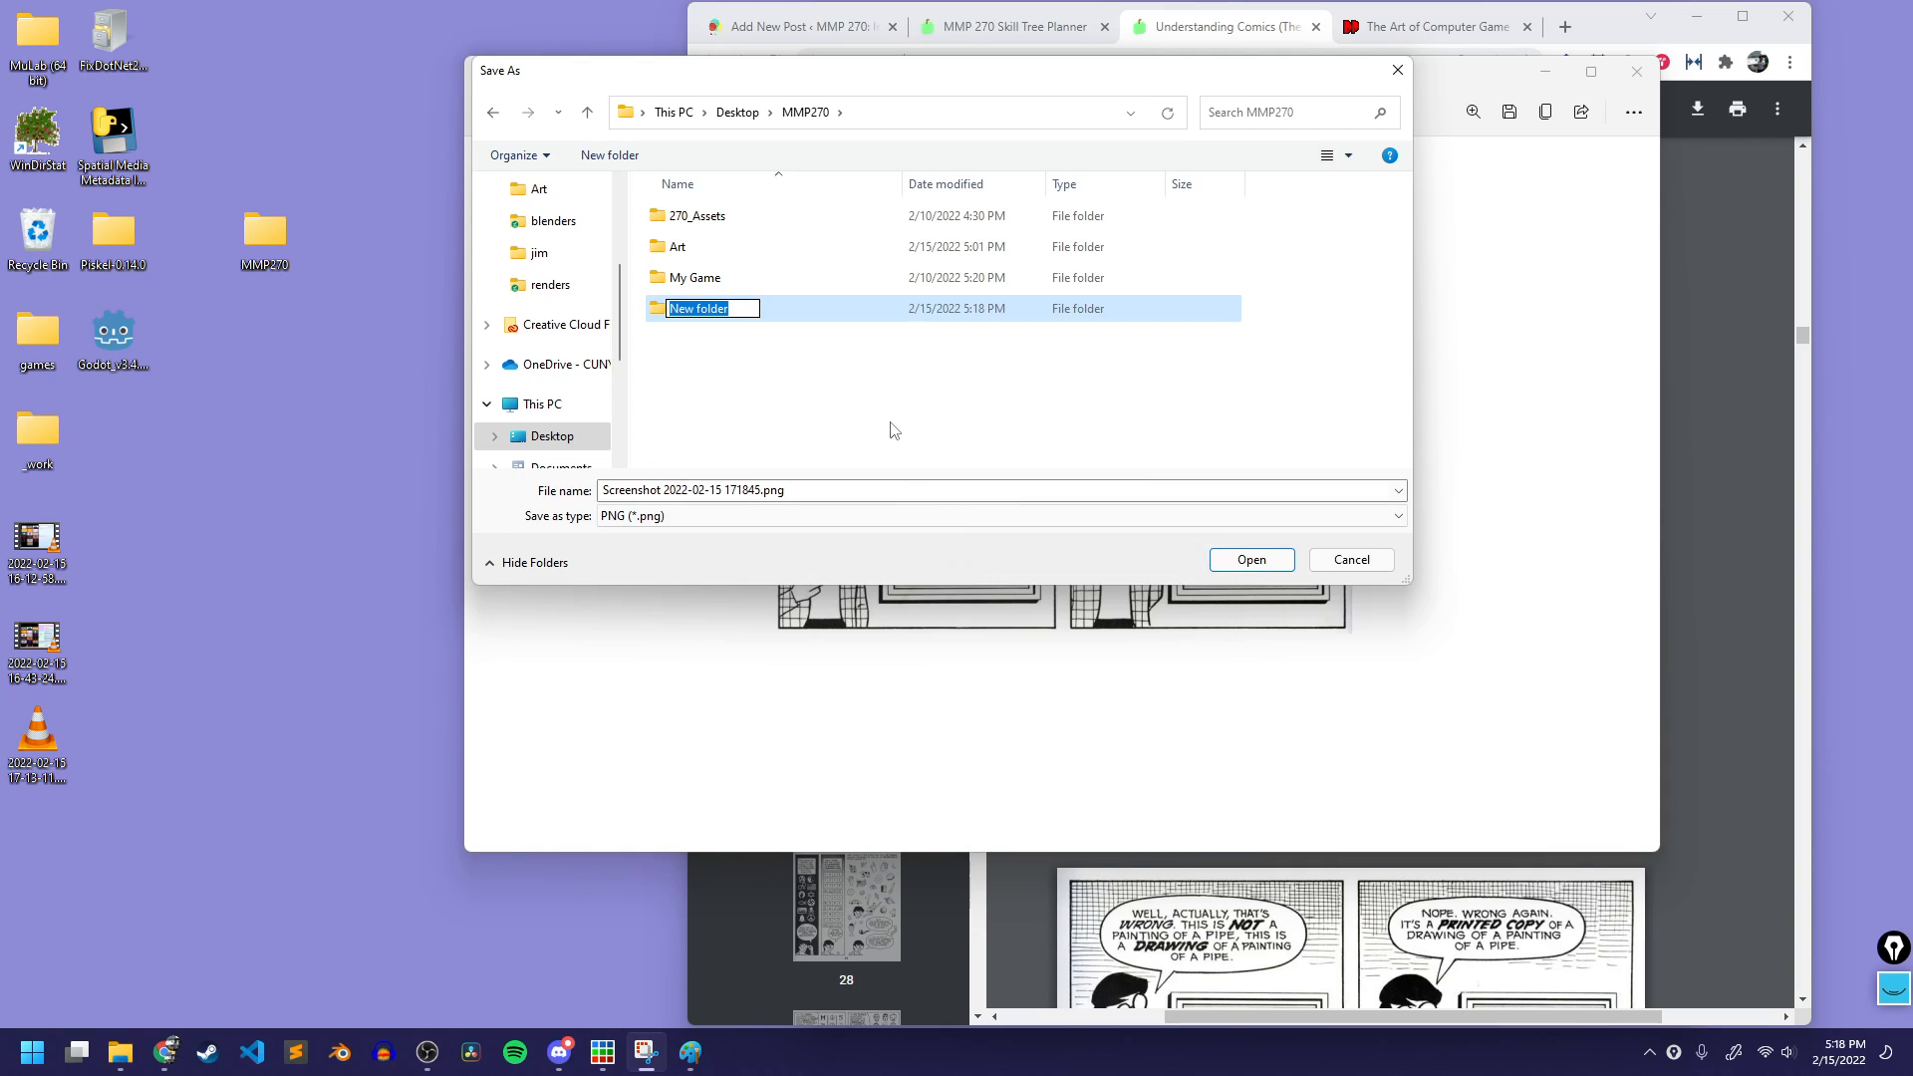
{"action": "type", "text": "Research"}
{"action": "key", "text": "Return"}
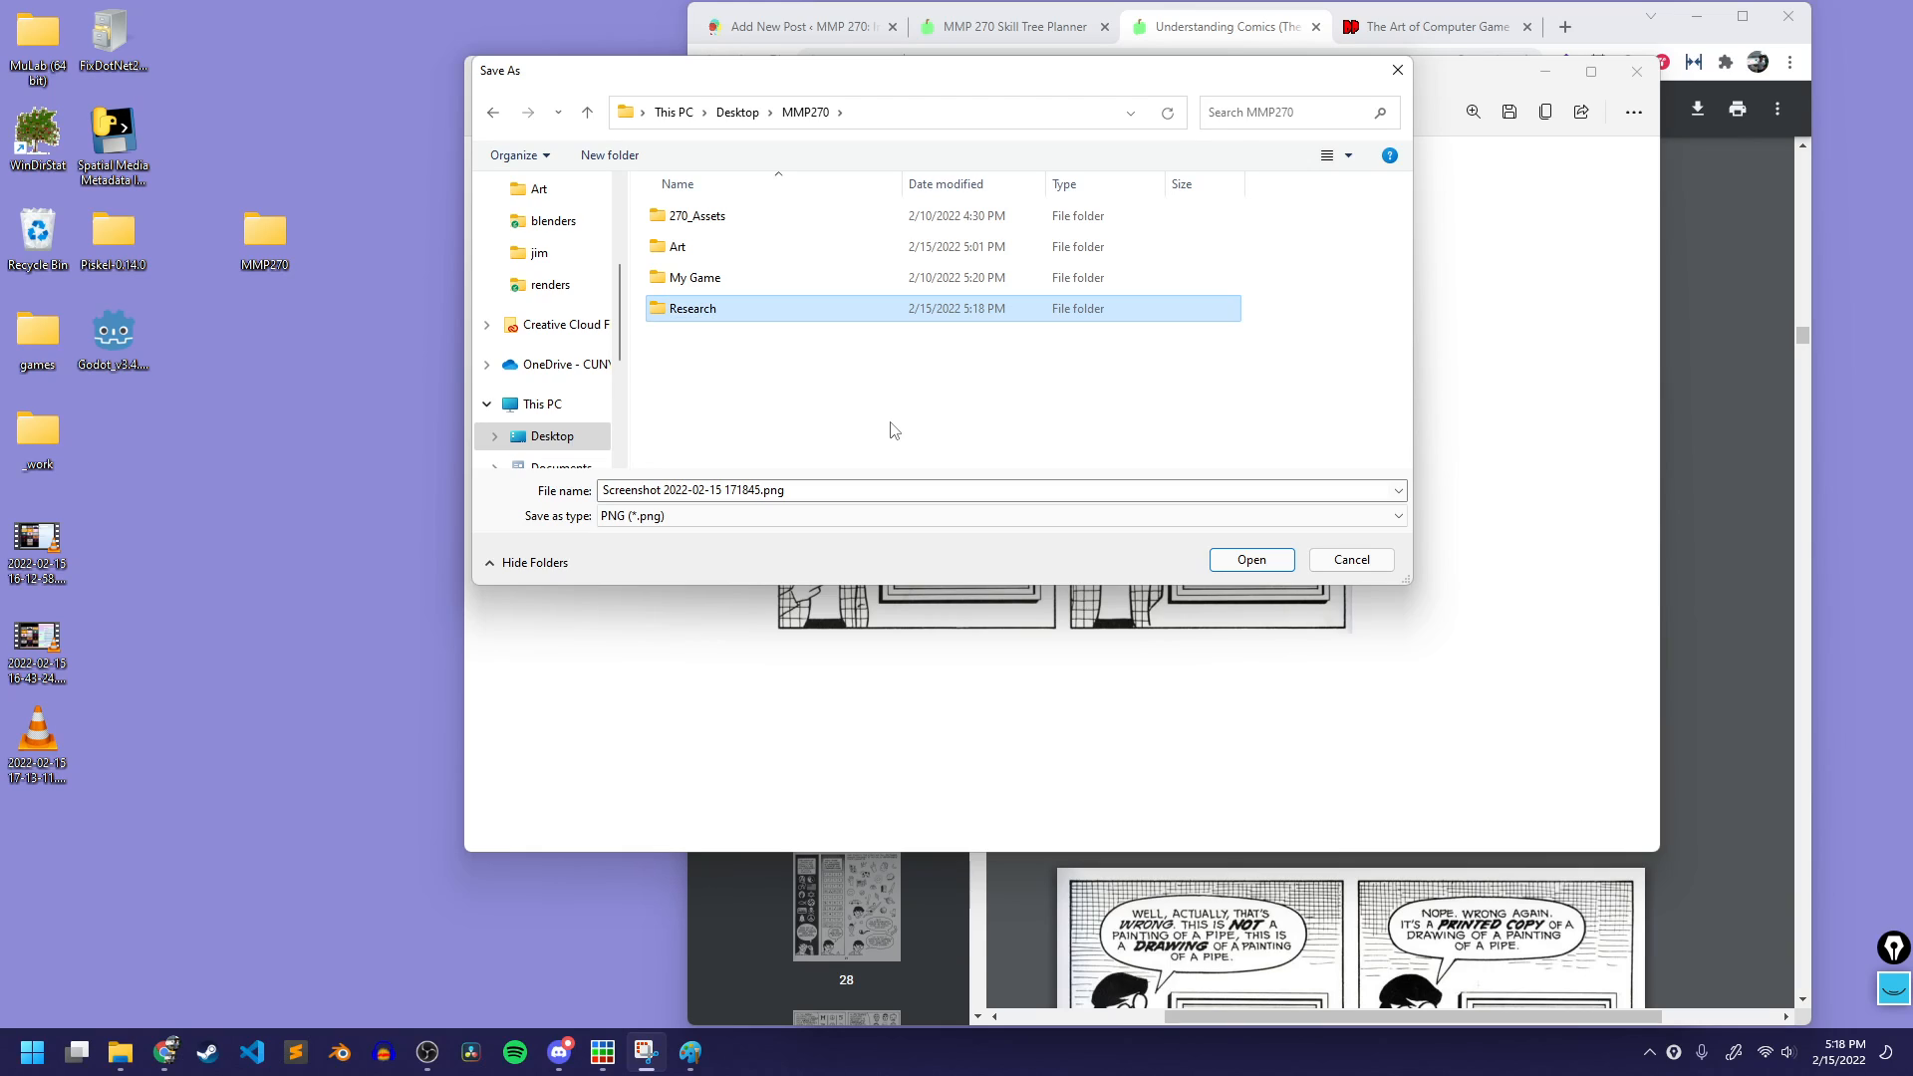
{"action": "double_click", "coordinate": [713, 311]}
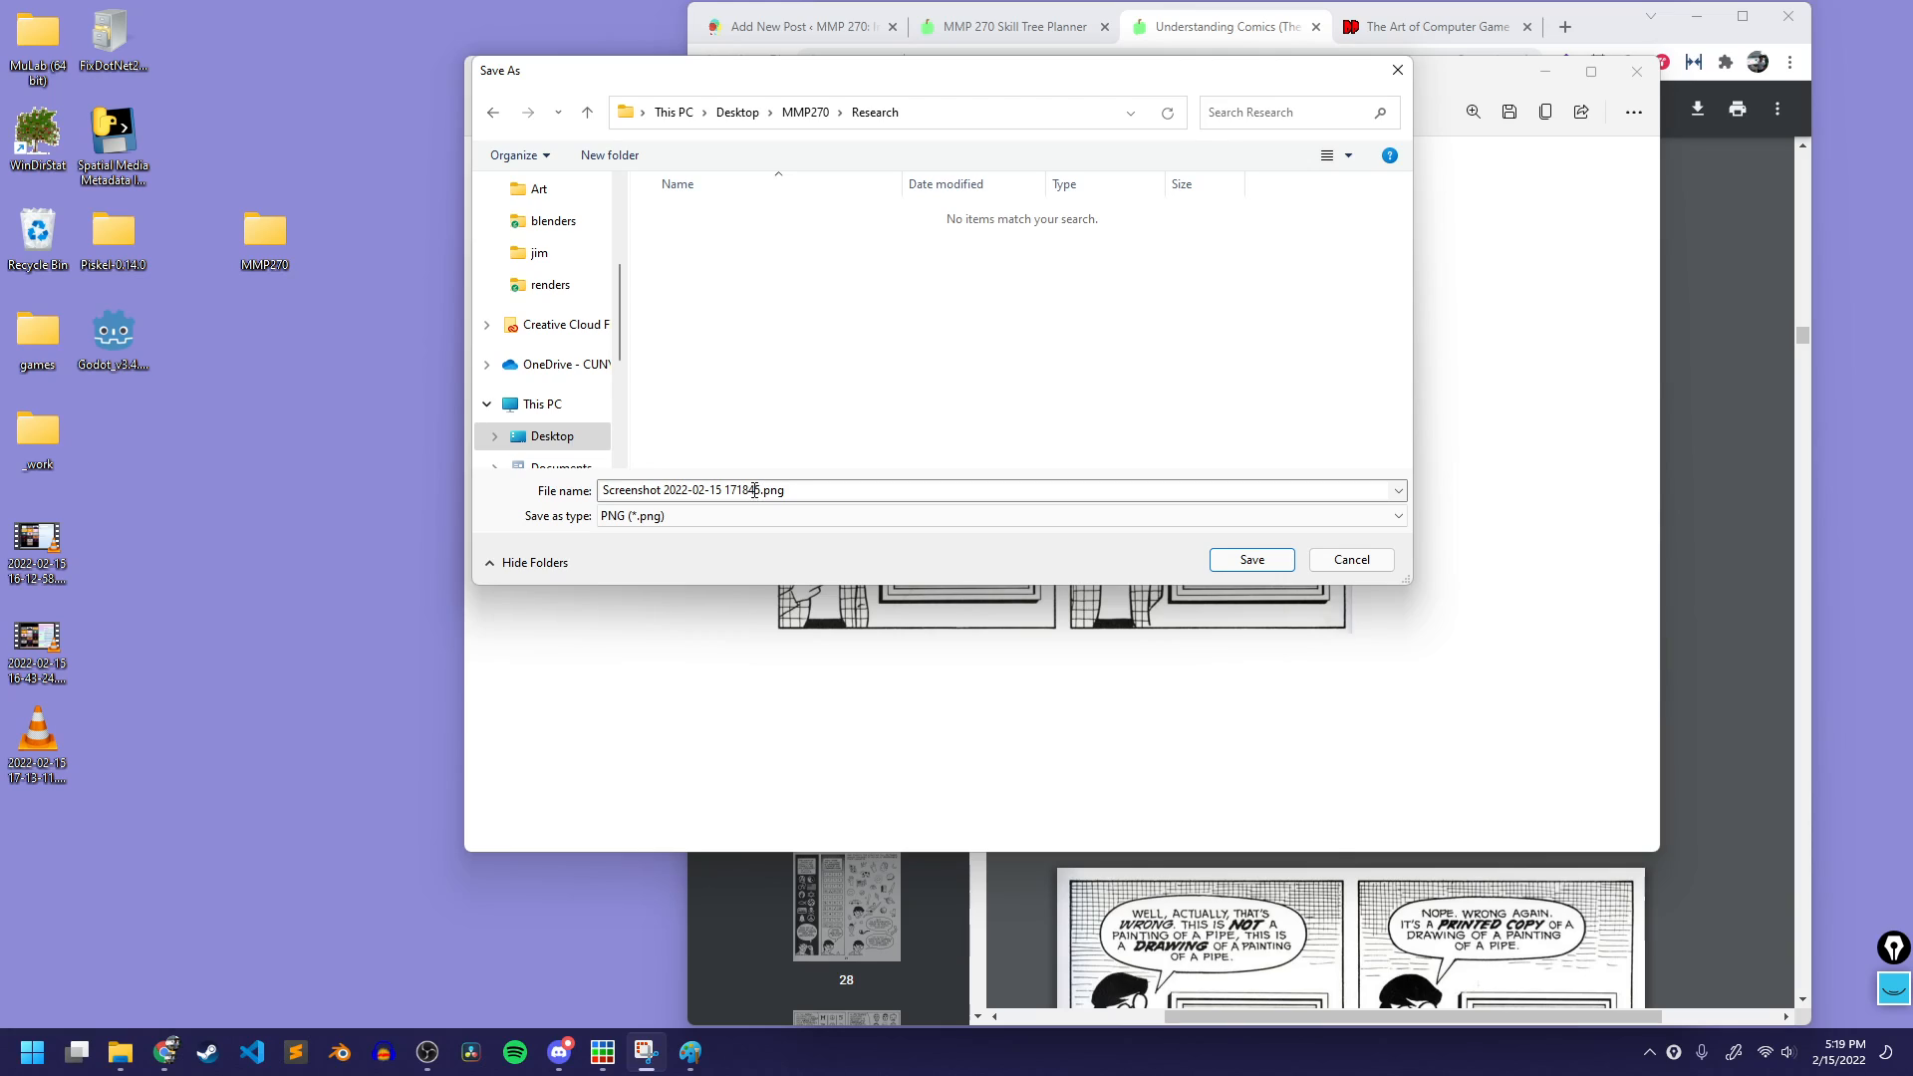
Step: Save the snip as McCloud-1.png in the Research folder and close Snipping Tool
{"action": "left_click", "coordinate": [758, 493]}
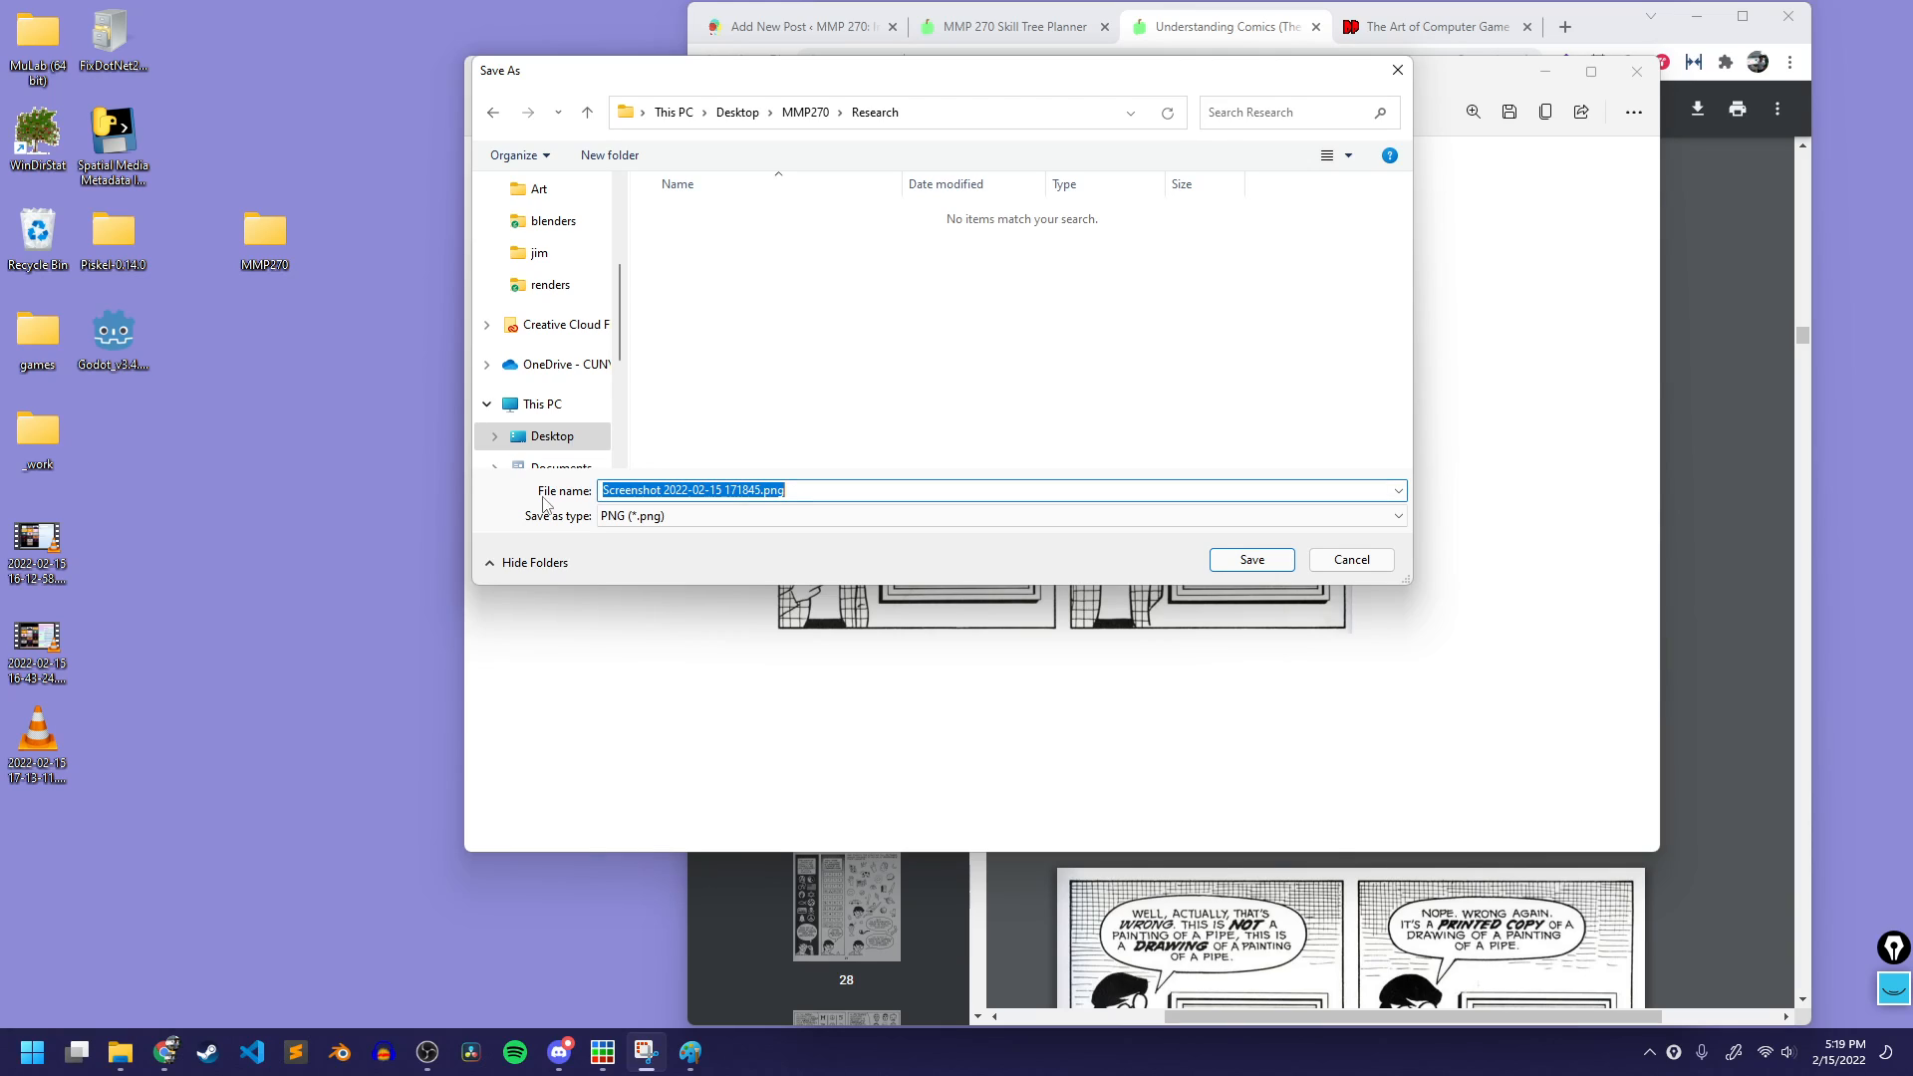
{"action": "left_click", "coordinate": [760, 493]}
{"action": "left_click_drag", "start_coordinate": [758, 488], "coordinate": [576, 486]}
{"action": "key", "text": "BackSpace"}
{"action": "type", "text": "McCloud-"}
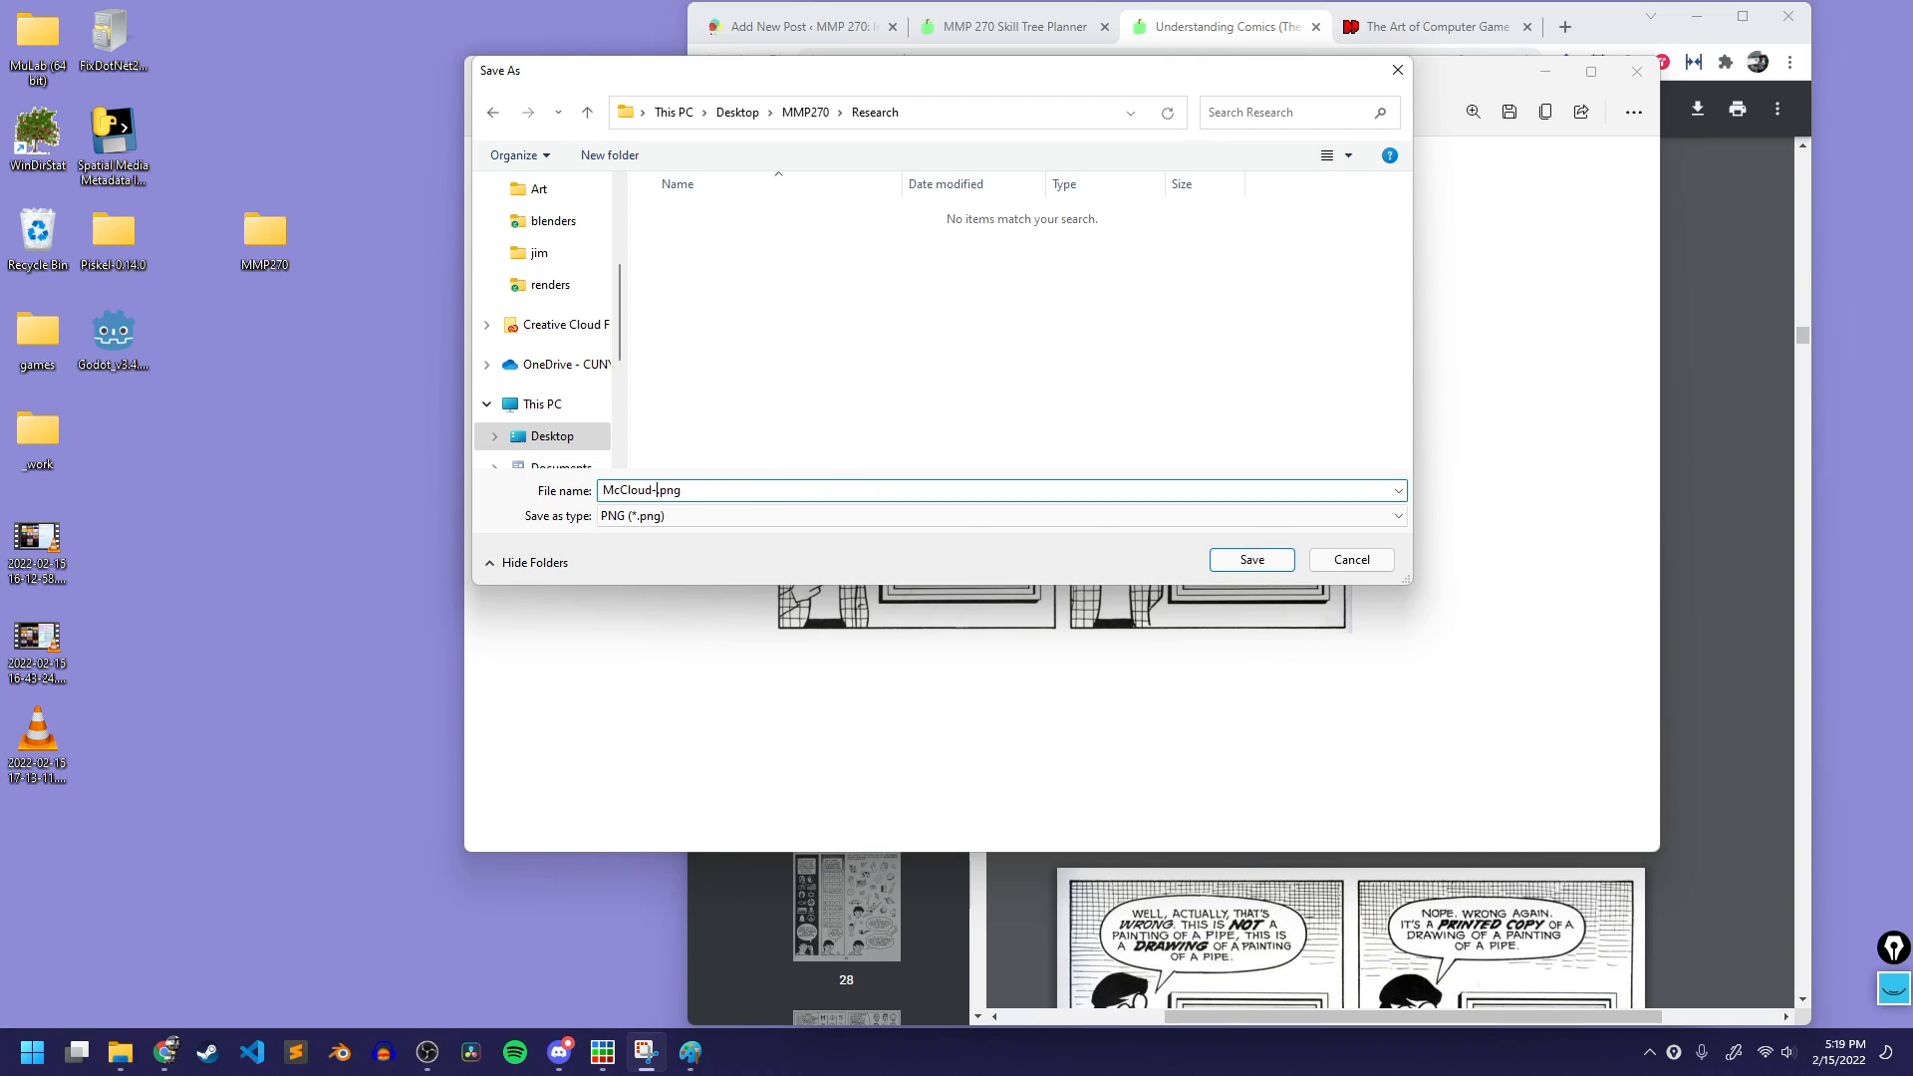
{"action": "key", "text": "Return"}
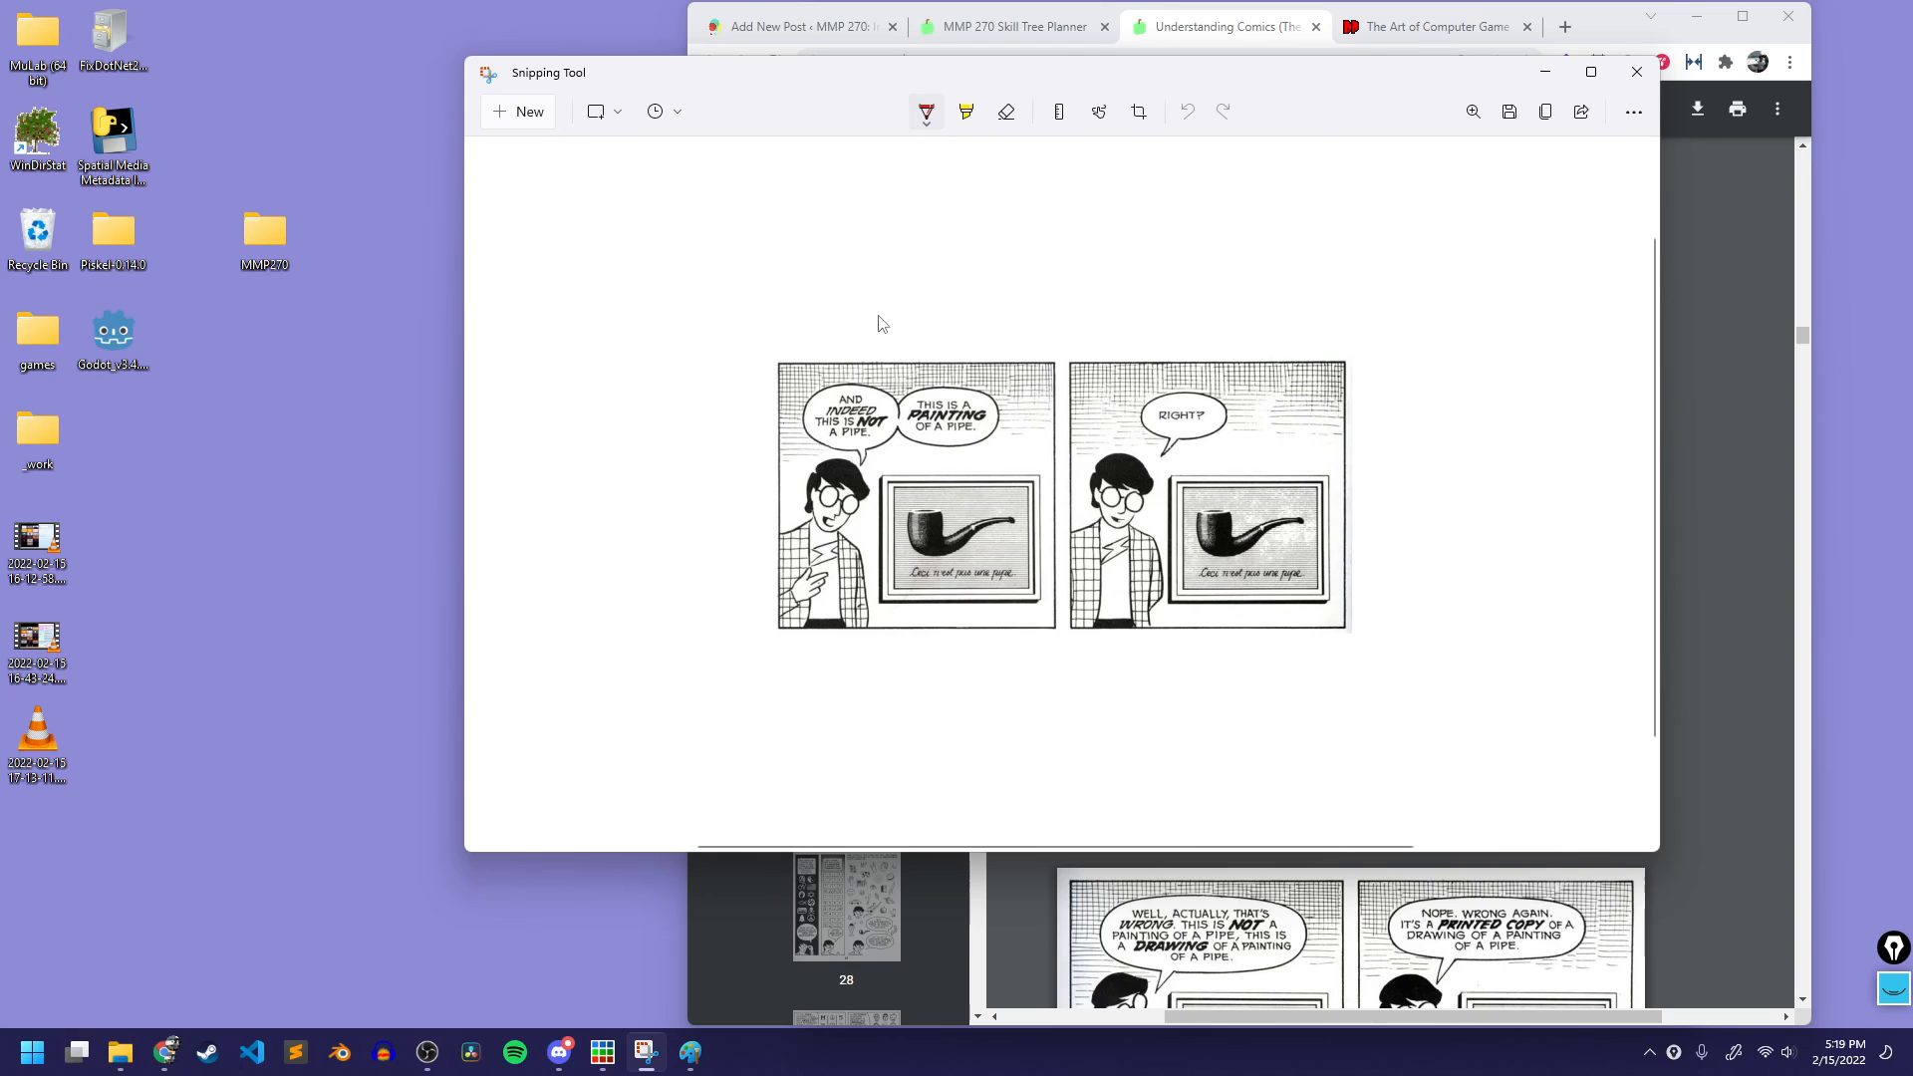
{"action": "left_click", "coordinate": [1637, 72]}
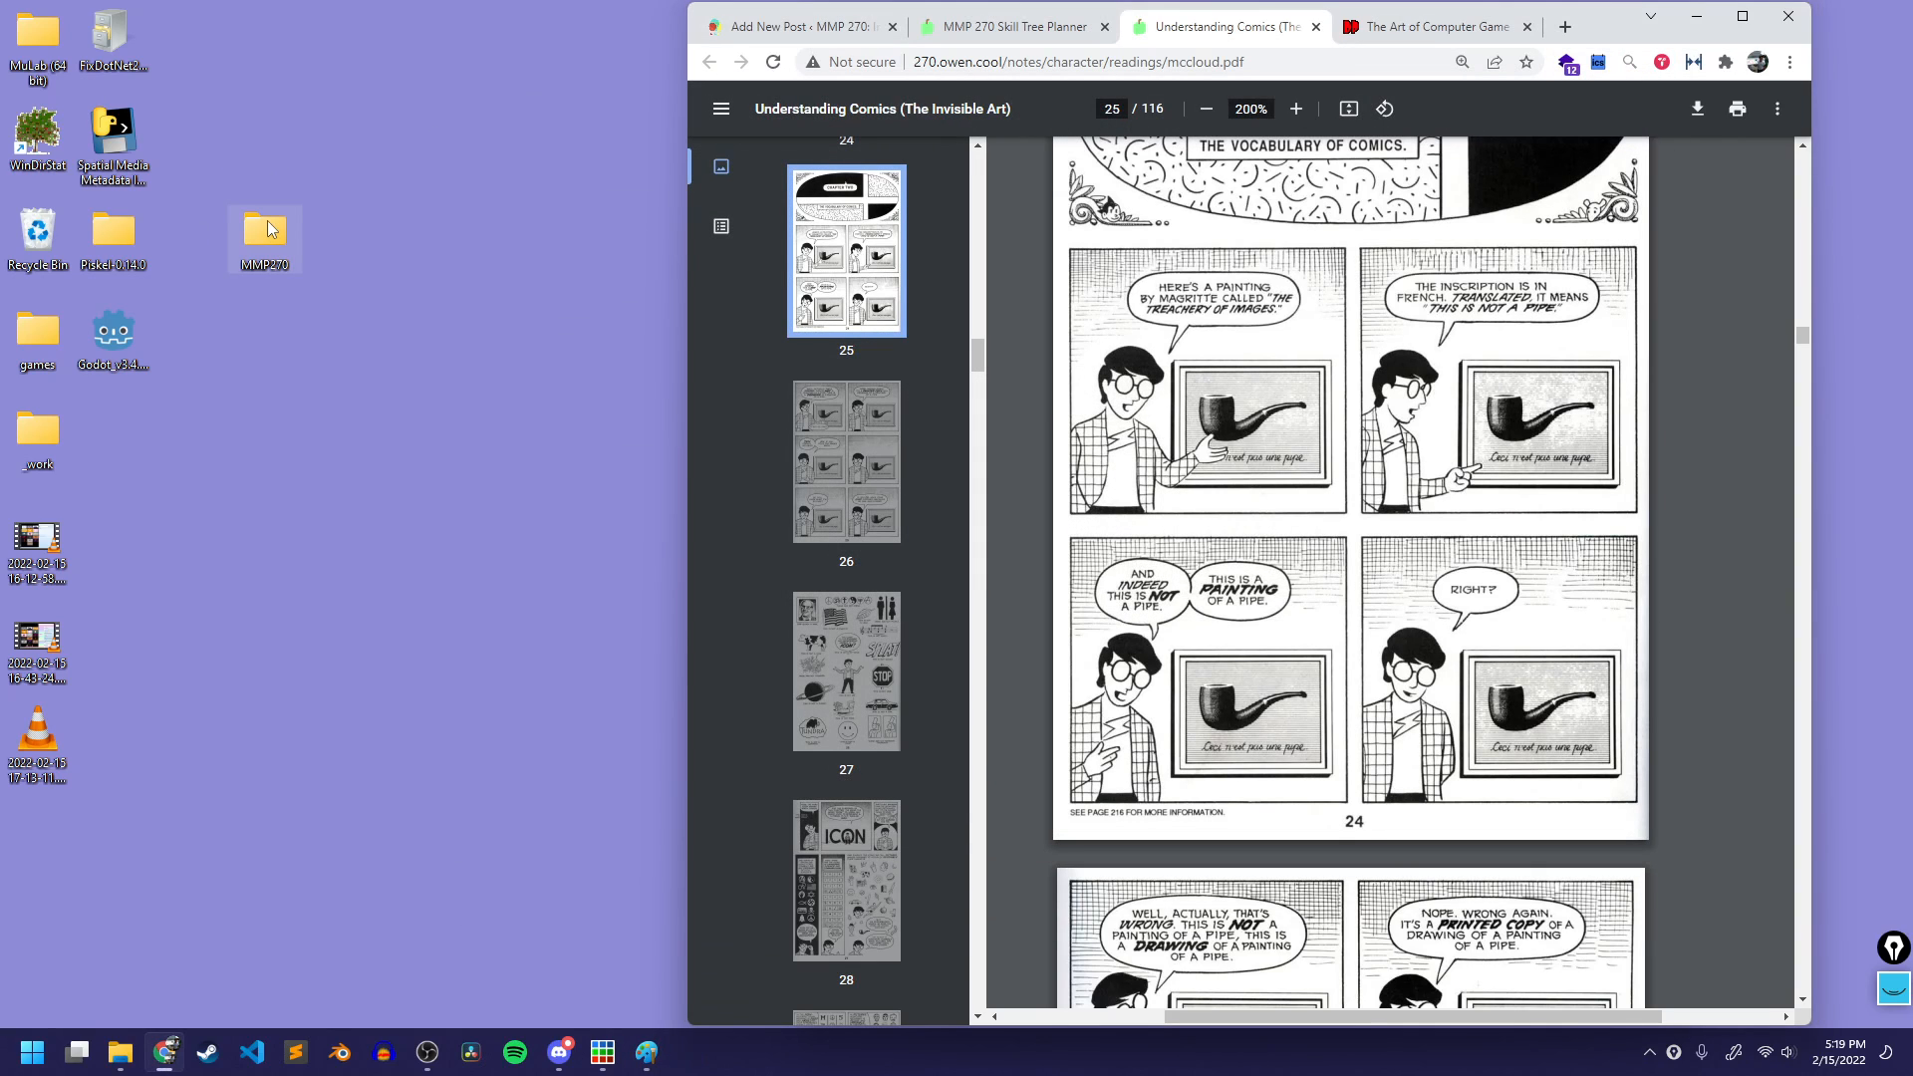
Step: Open the MMP270 Research folder and insert McCloud-1.png into the post draft below the quote comment
{"action": "double_click", "coordinate": [268, 230]}
{"action": "double_click", "coordinate": [419, 314]}
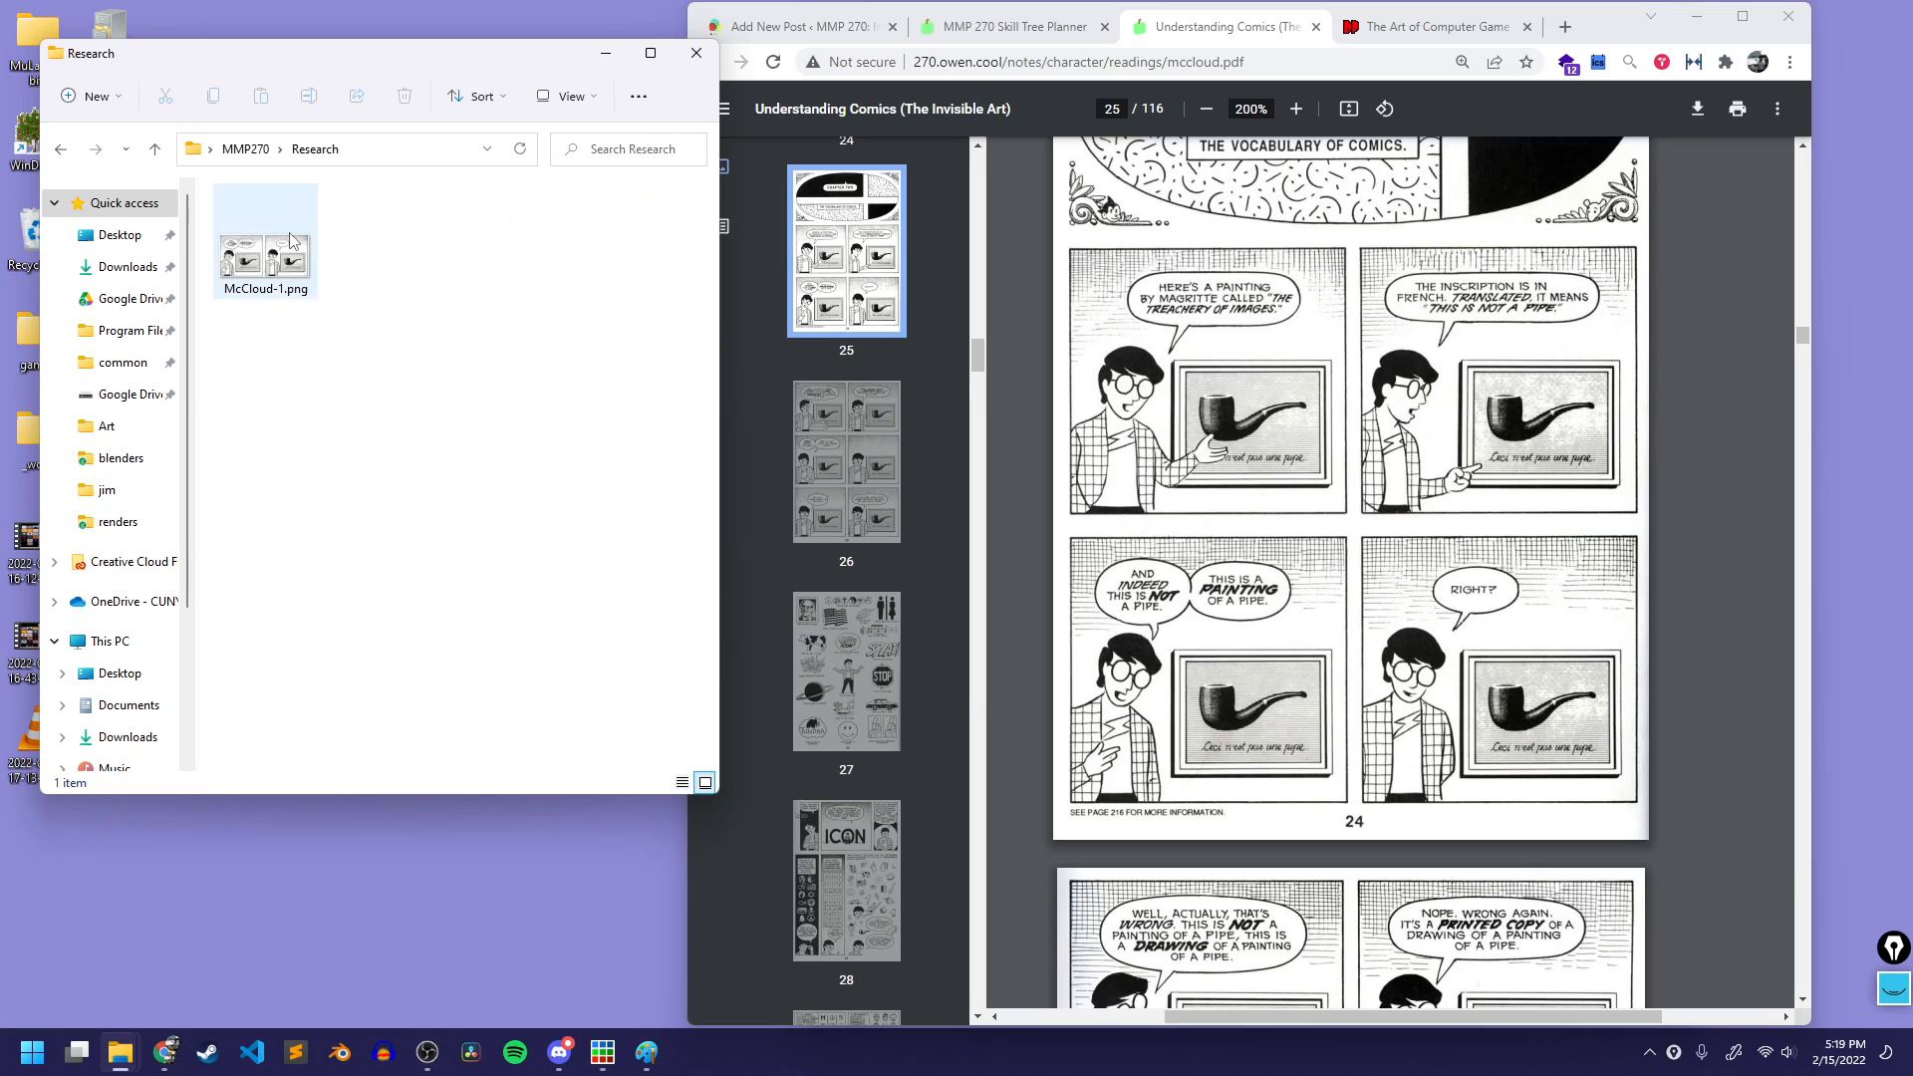
{"action": "left_click", "coordinate": [248, 252]}
{"action": "left_click", "coordinate": [937, 160]}
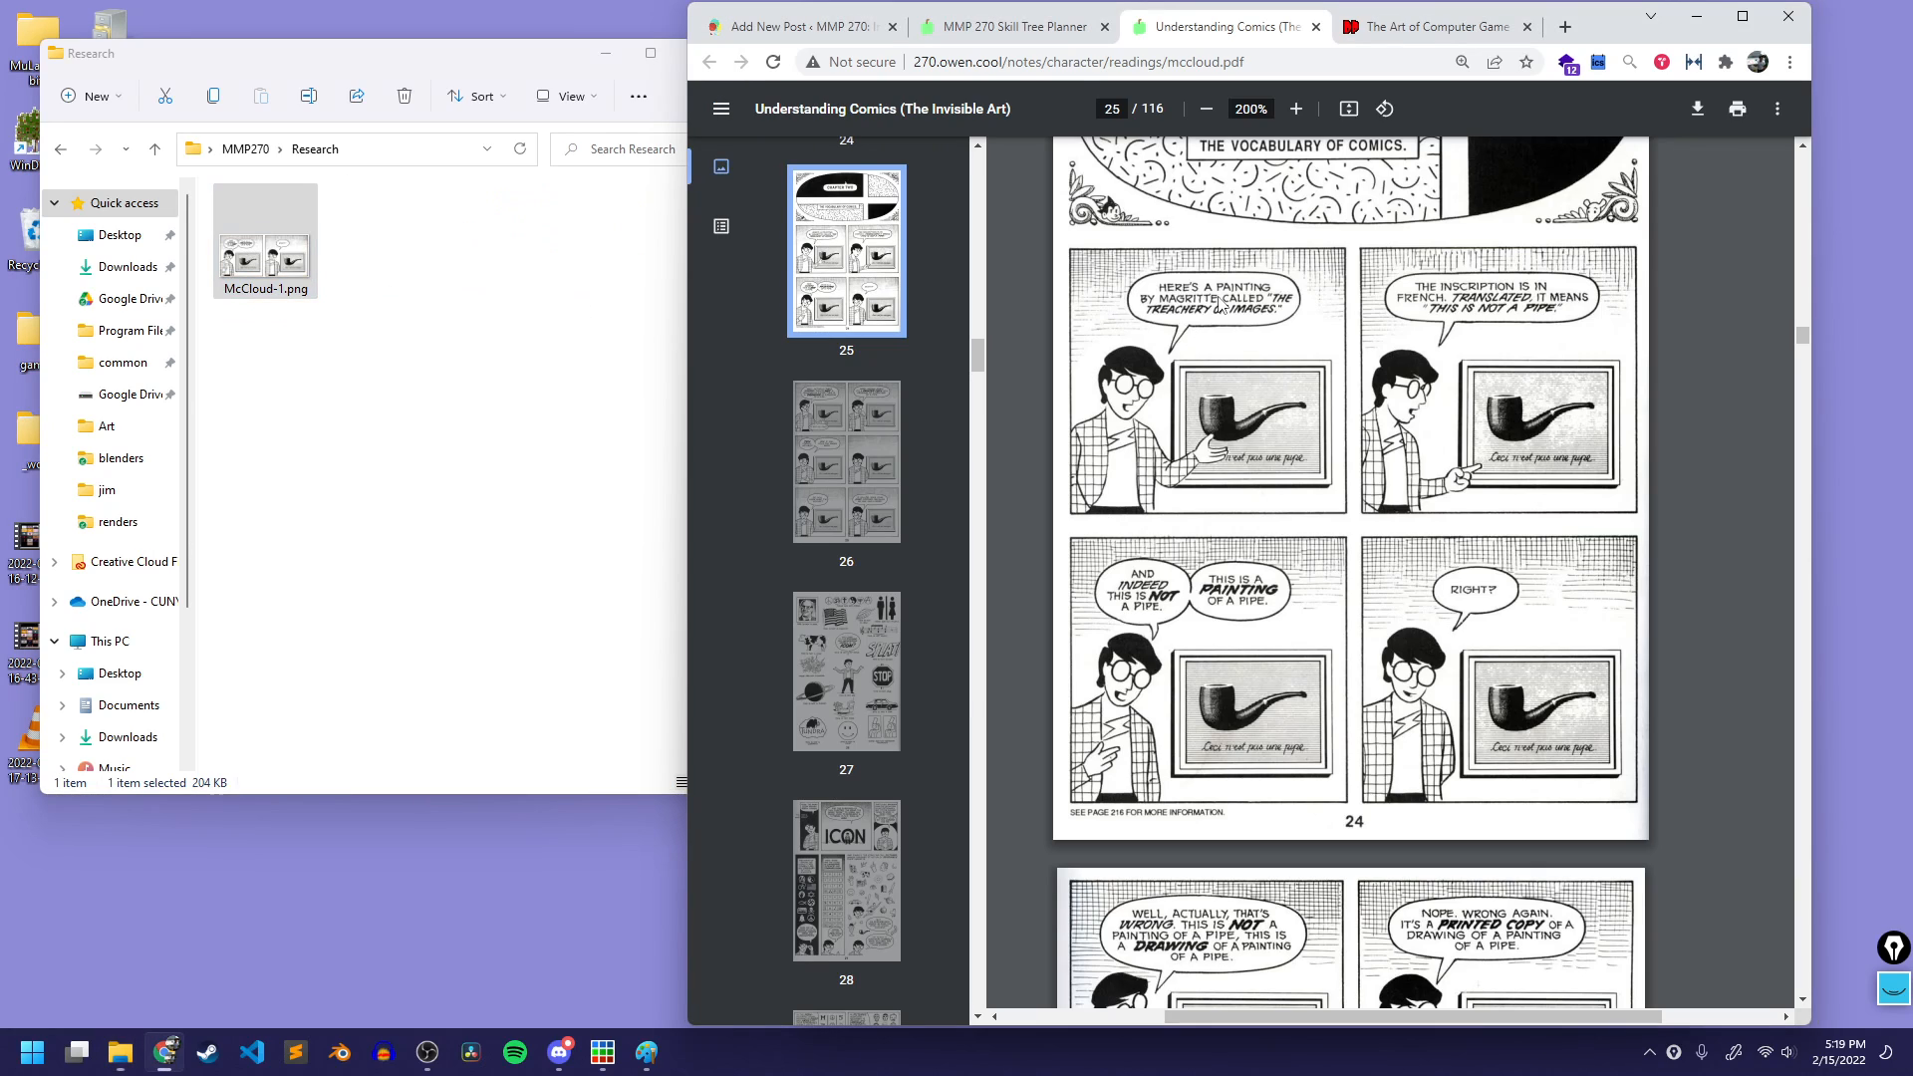
{"action": "left_click", "coordinate": [800, 26]}
{"action": "left_click", "coordinate": [287, 269]}
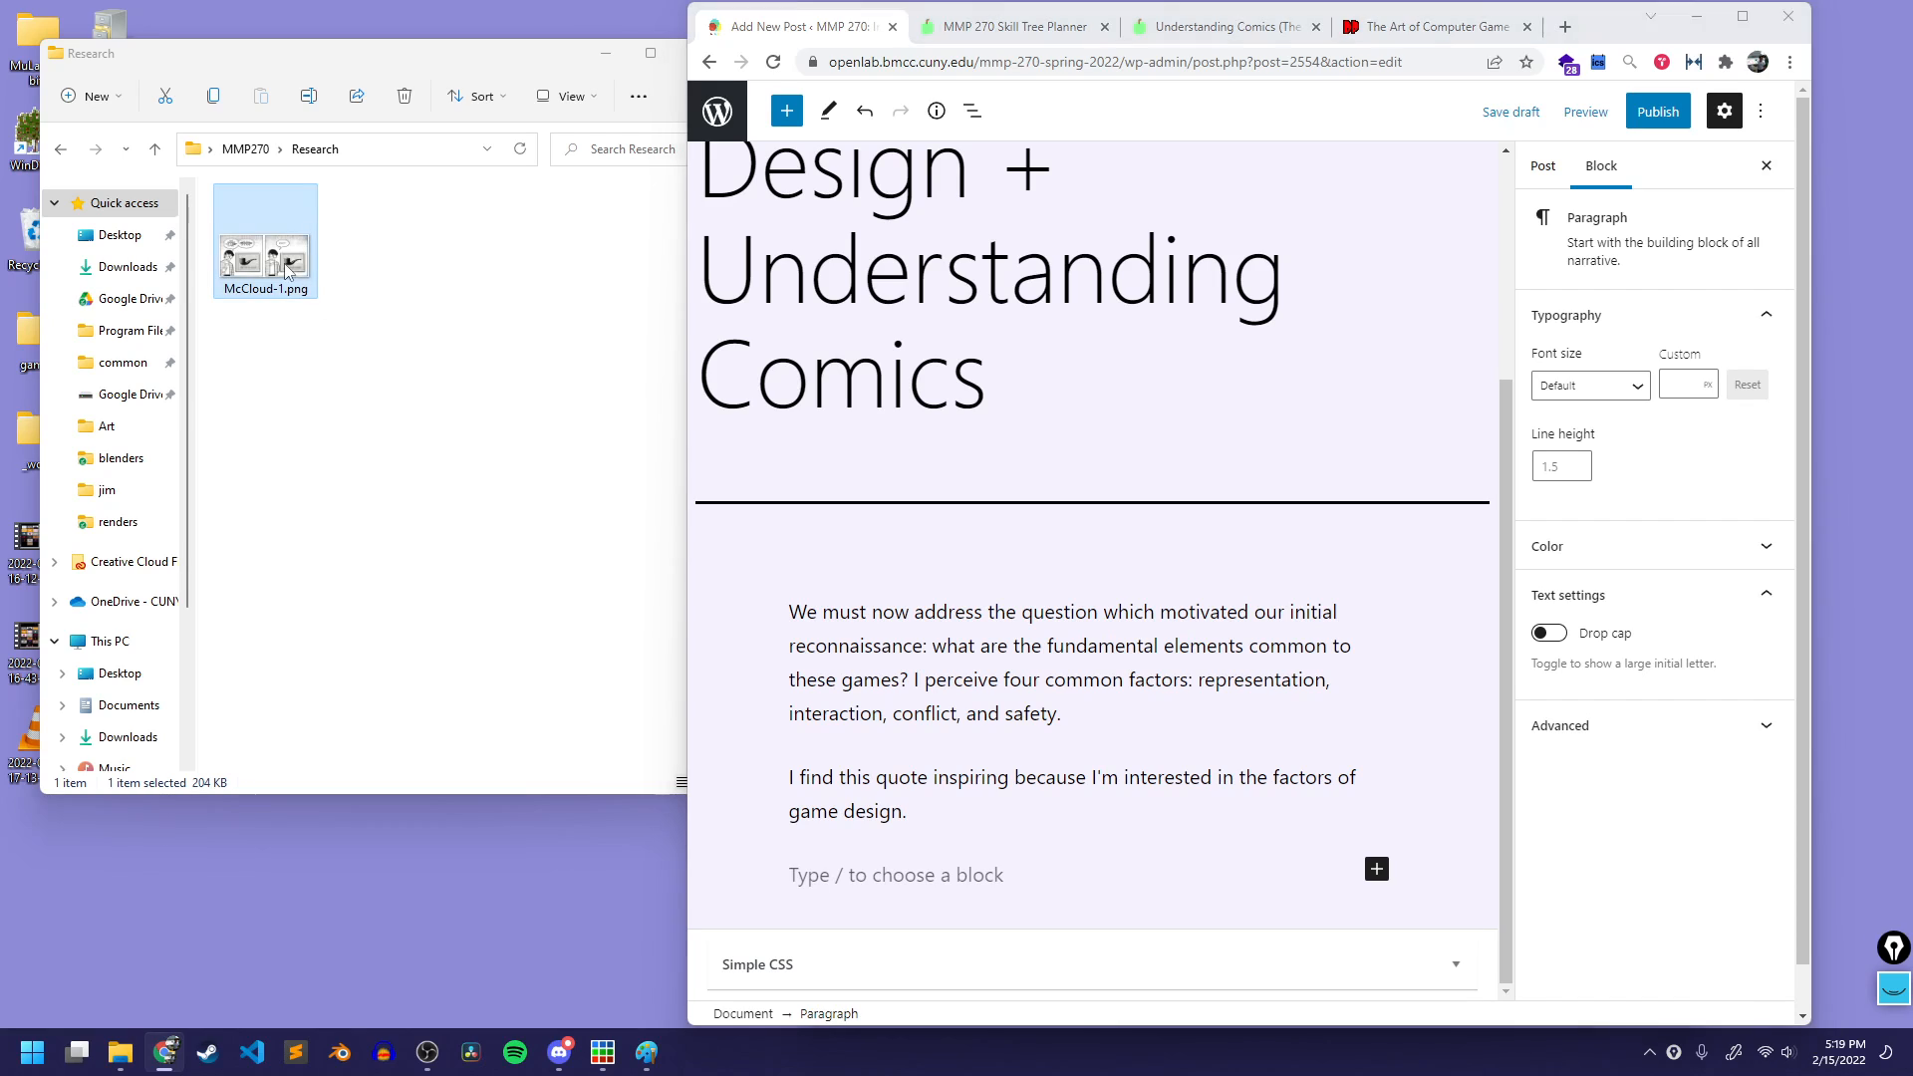
{"action": "left_click_drag", "start_coordinate": [287, 269], "coordinate": [863, 857]}
Step: Add a paragraph below the image reading "This image from Understanding Comics shows the relationship between image and concept."
{"action": "left_click", "coordinate": [959, 876]}
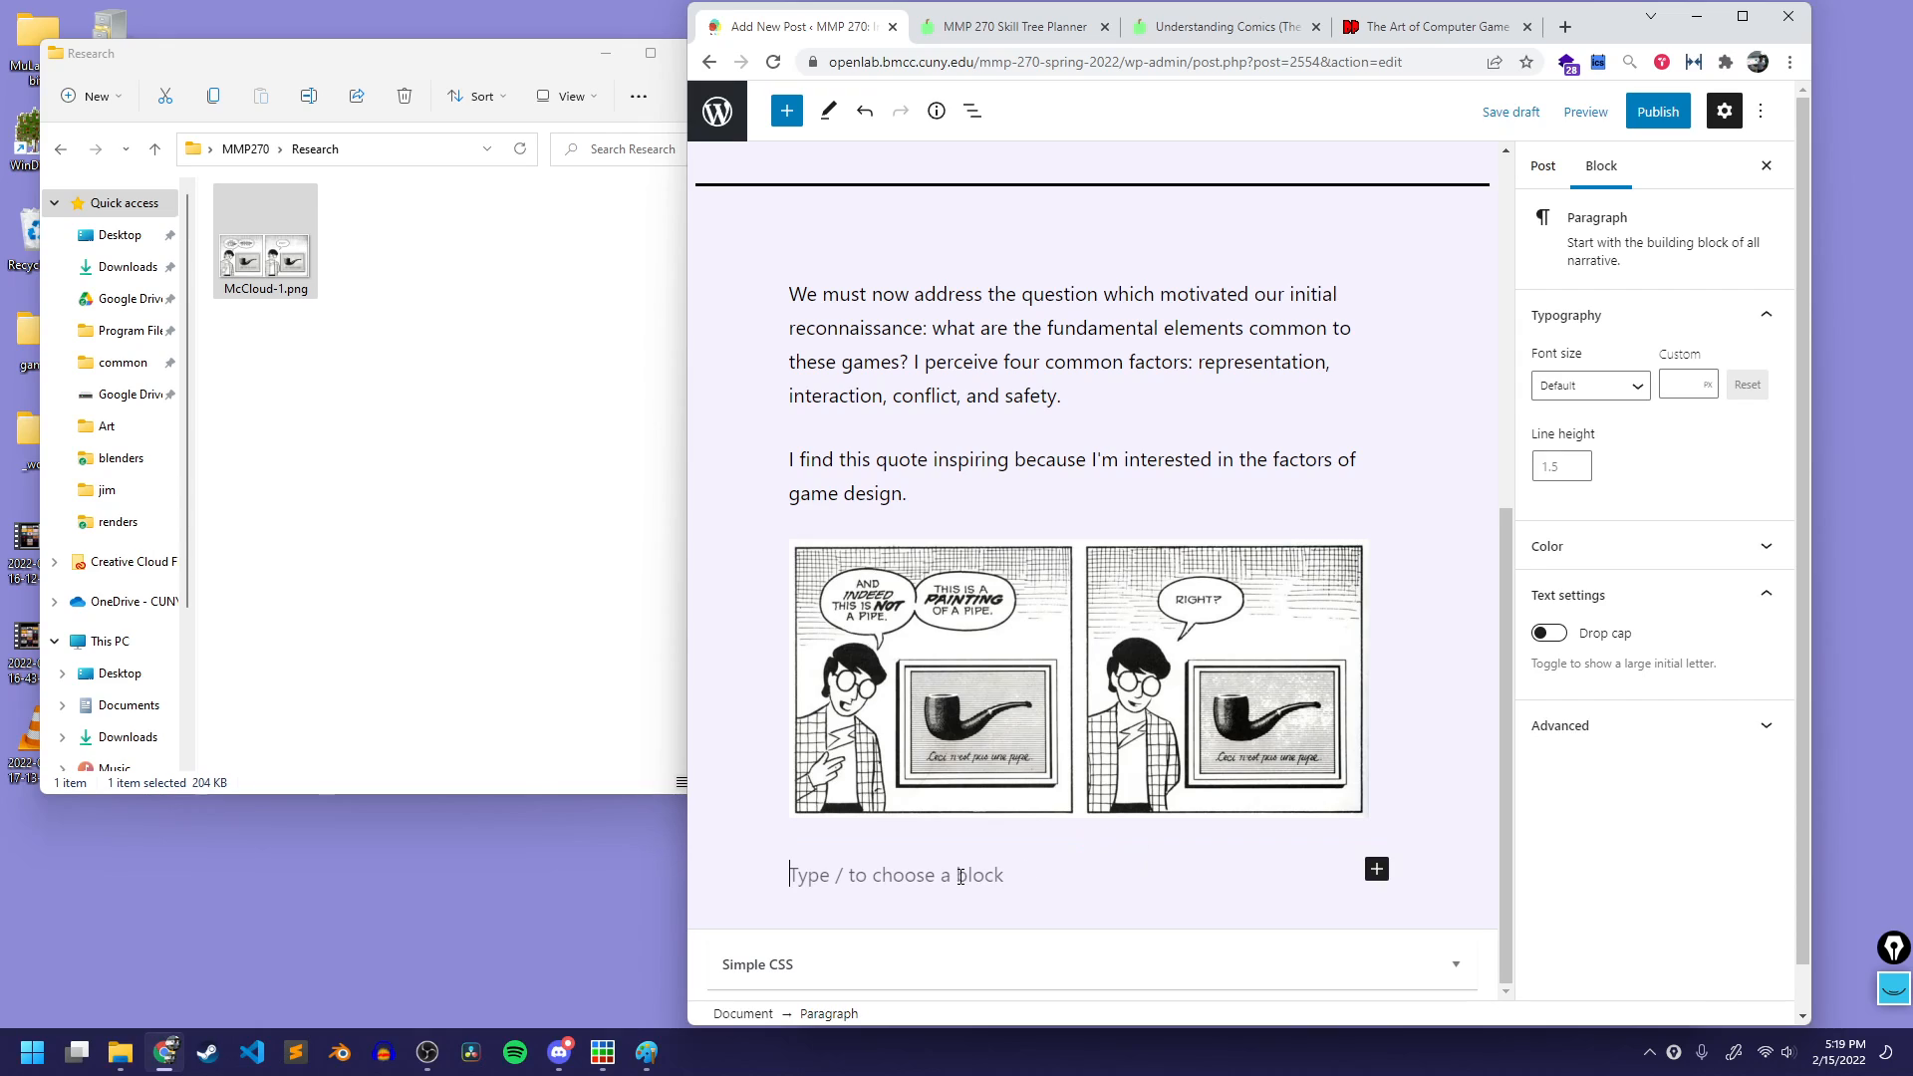
{"action": "type", "text": "This imag"}
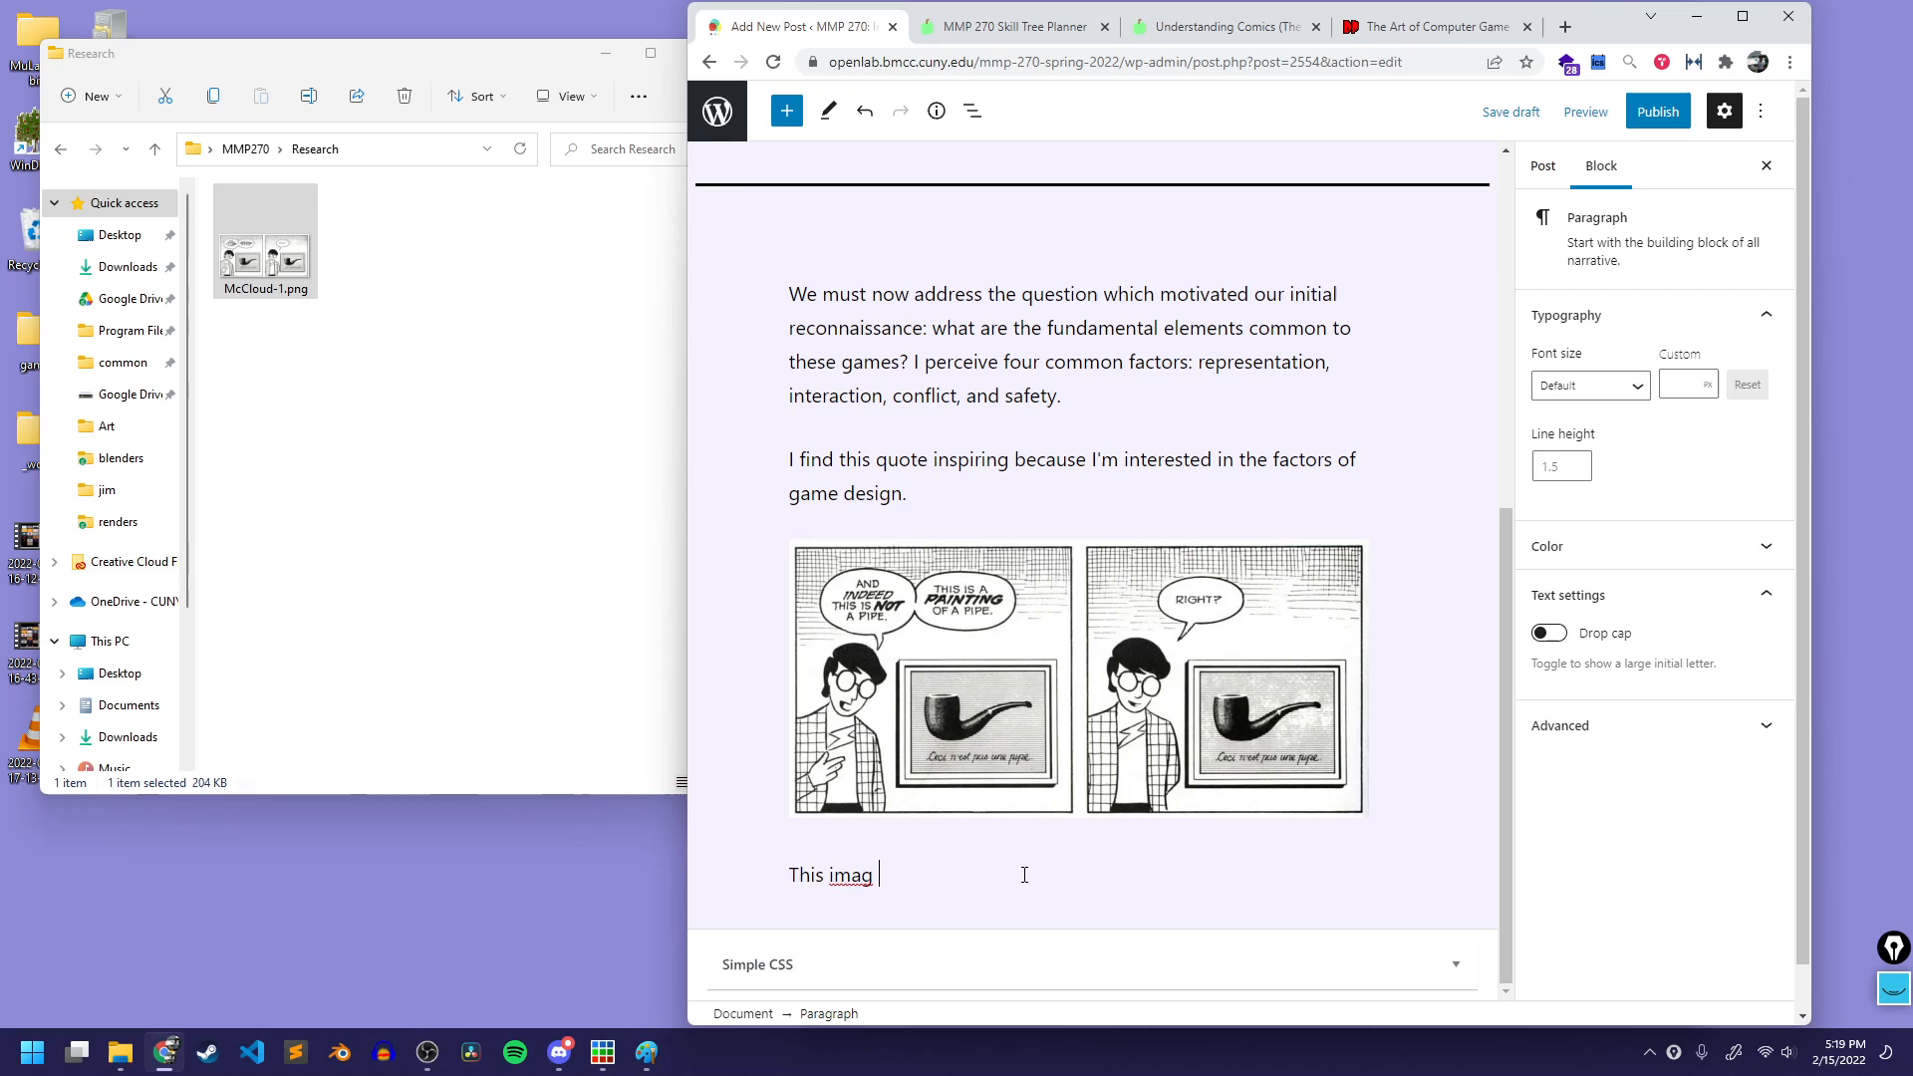
{"action": "type", "text": "e from Understan"}
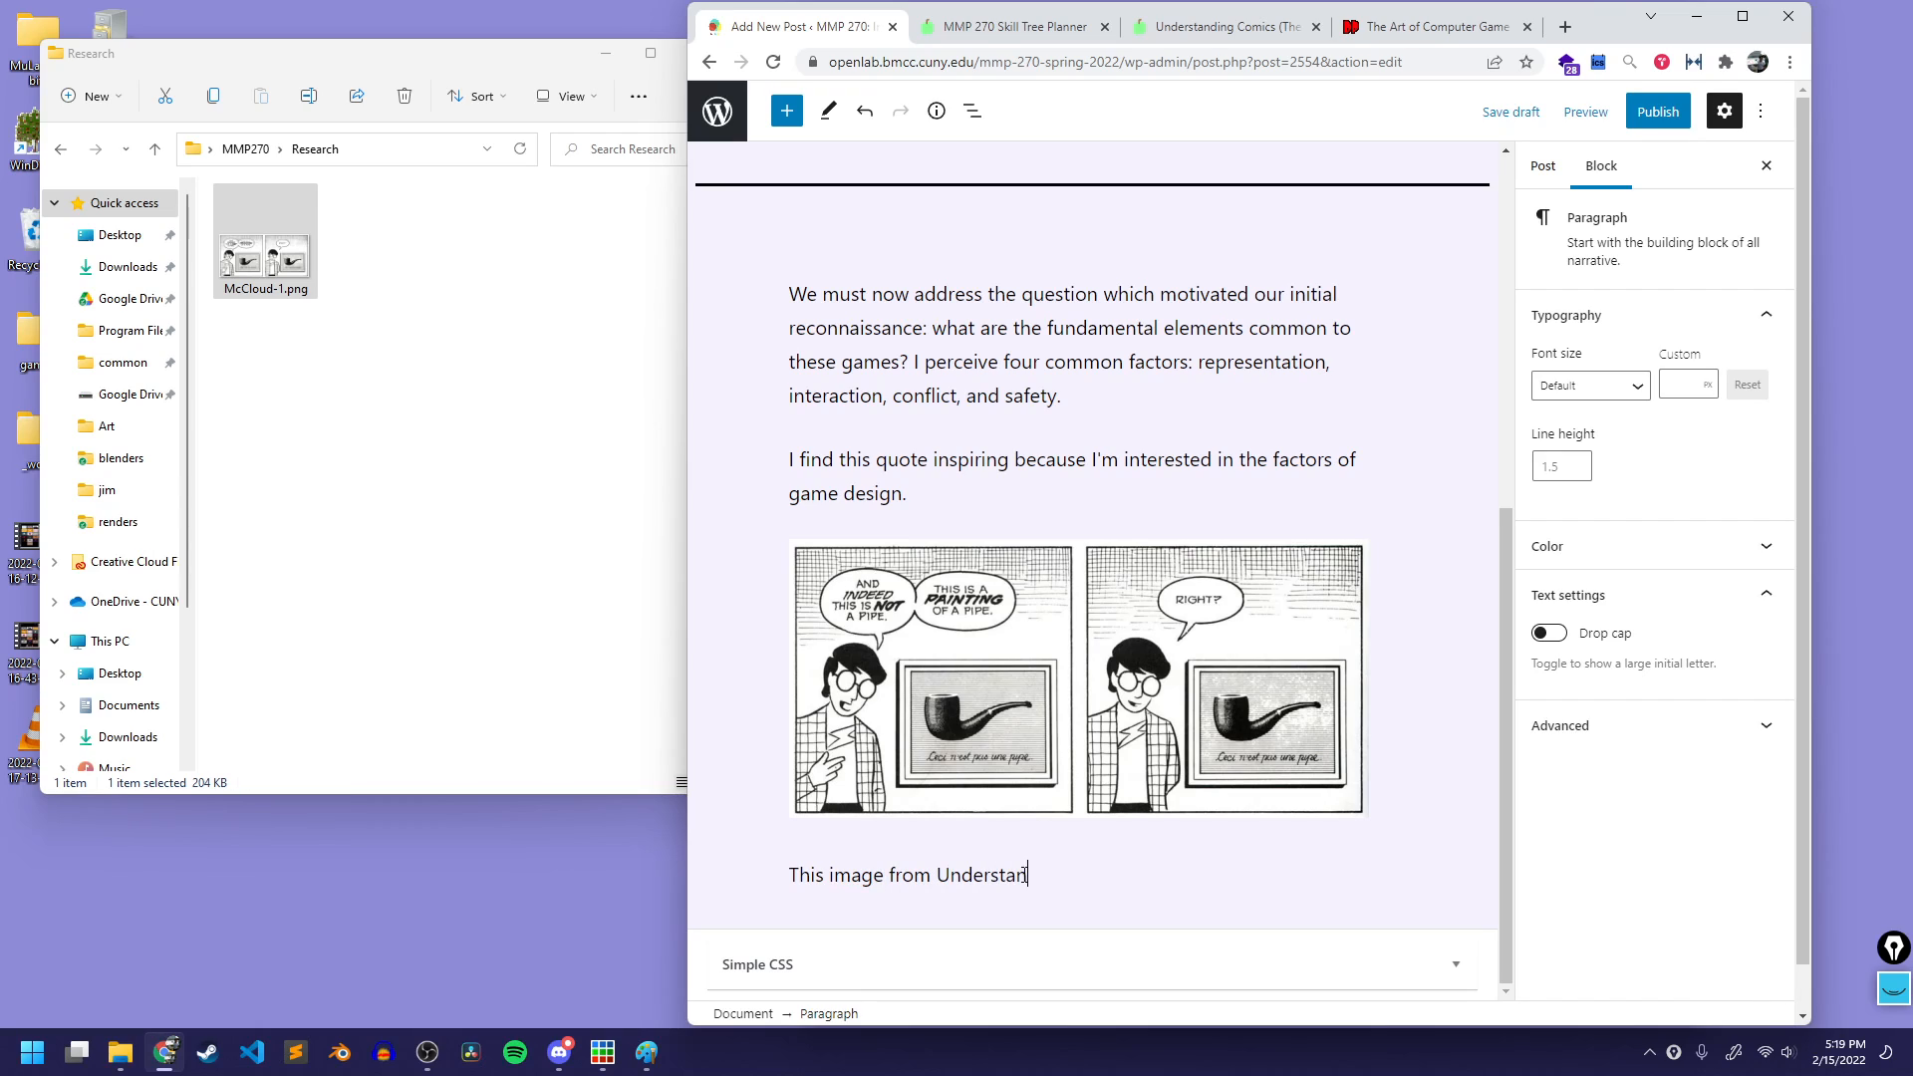
{"action": "type", "text": "ding Comics shows the relationship between"}
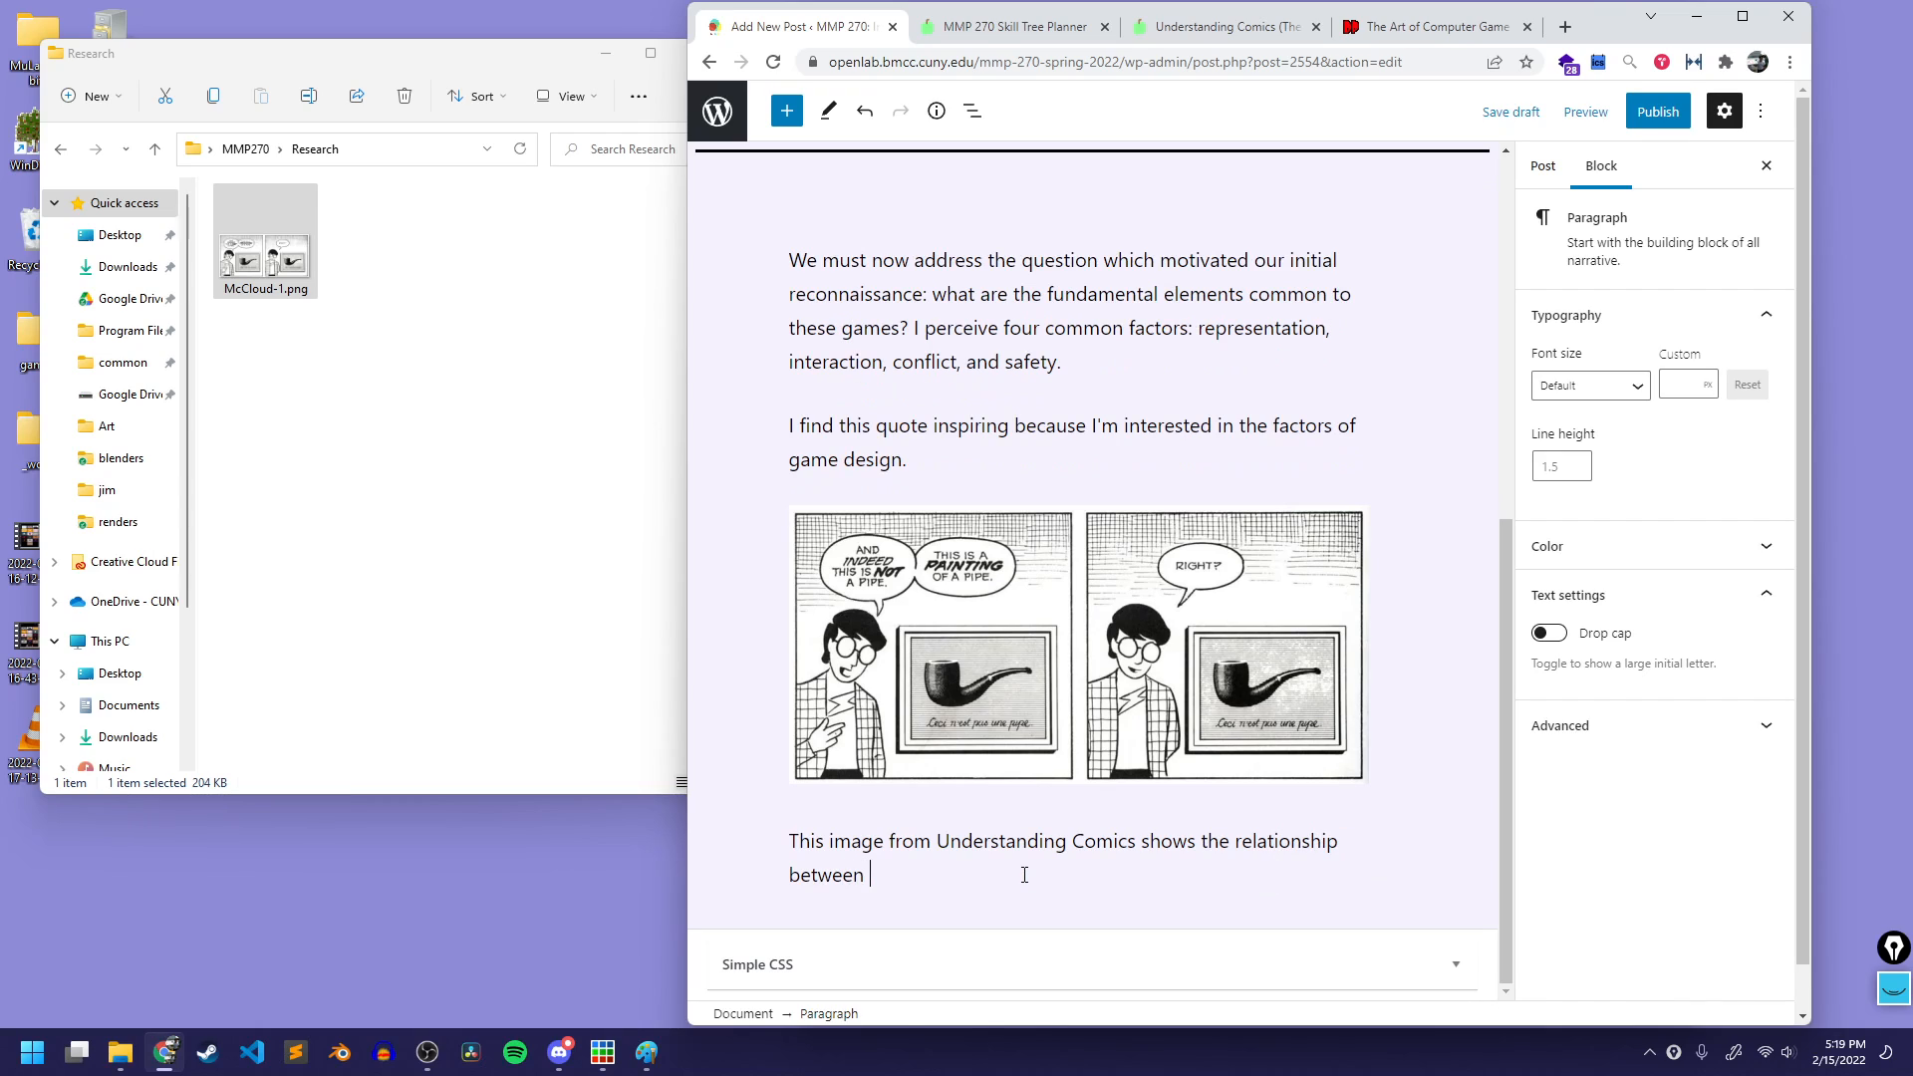
{"action": "type", "text": " image"}
{"action": "type", "text": " and "}
{"action": "type", "text": "symbo"}
{"action": "type", "text": "concept."}
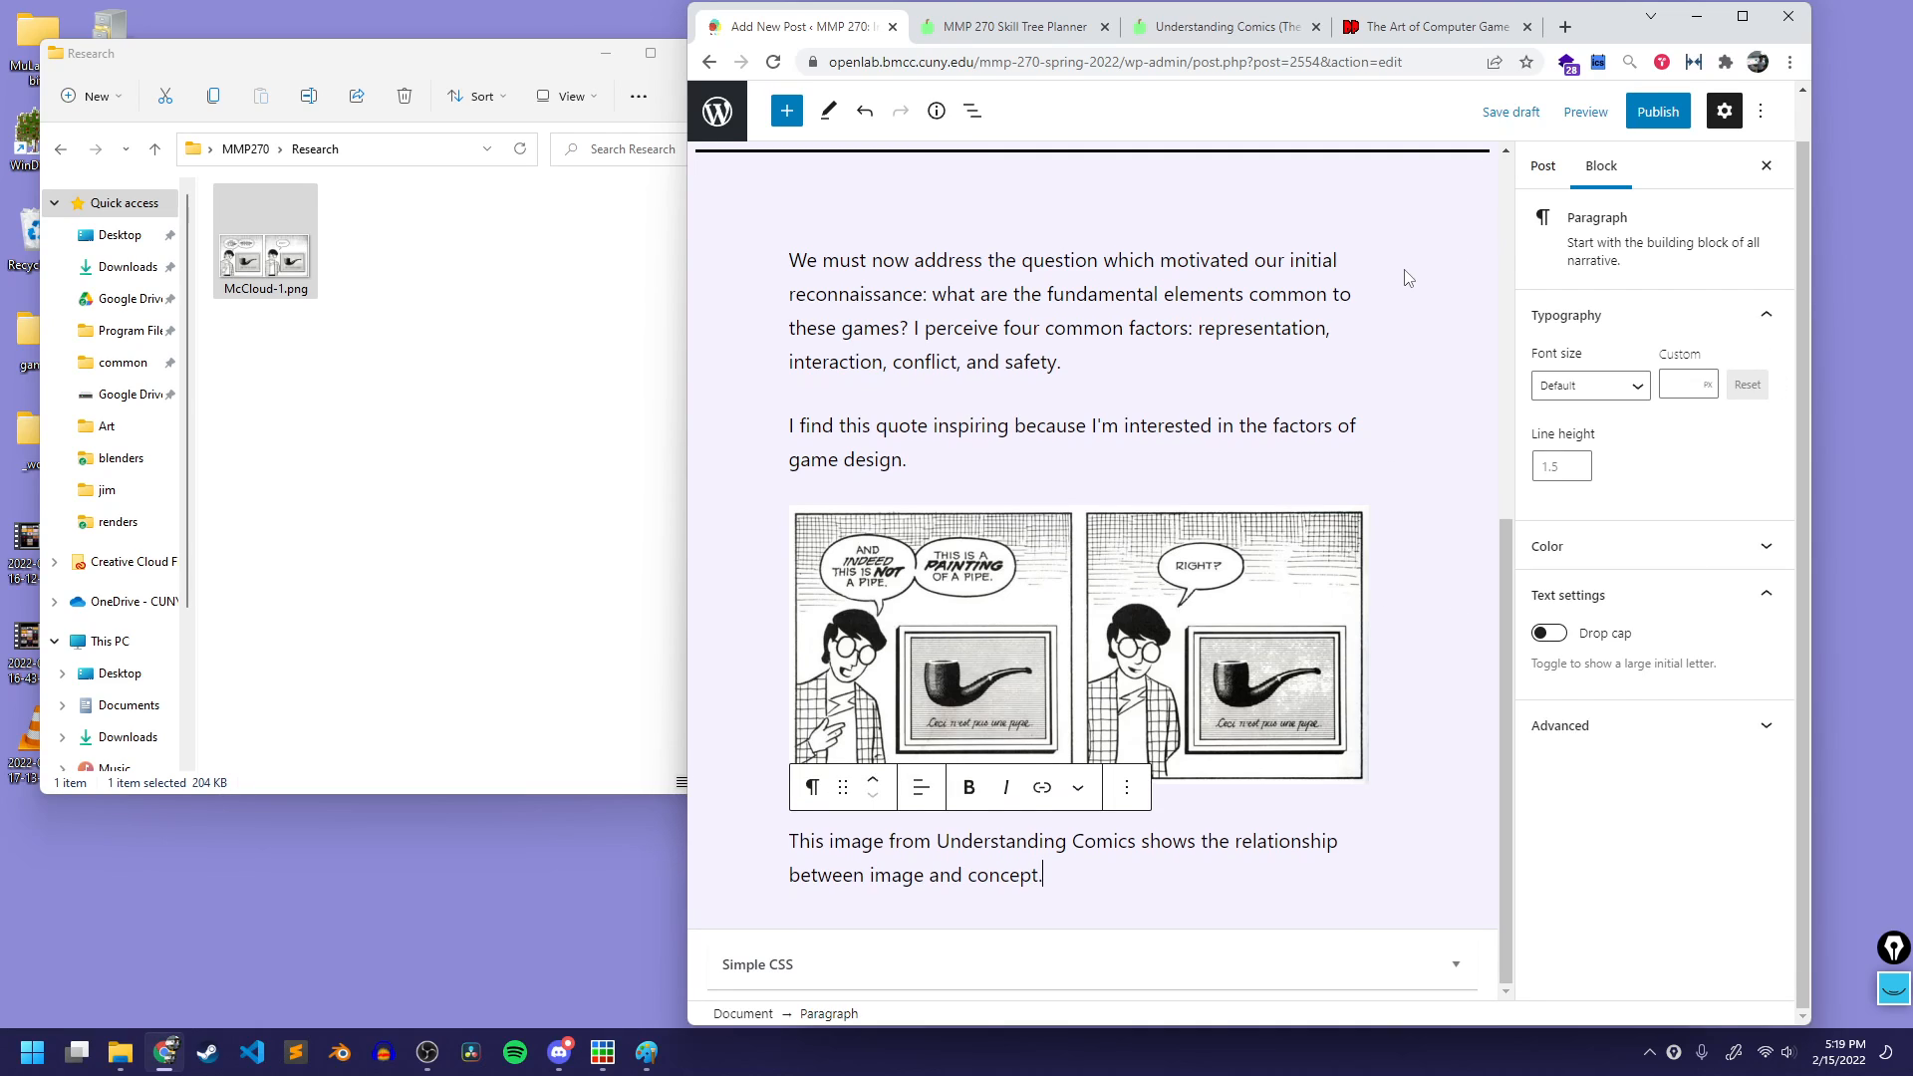
Step: Preview the post in a new tab and check the quote, comic image and closing paragraph
{"action": "scroll", "coordinate": [1136, 492], "scroll_direction": "up", "scroll_amount": 3}
{"action": "scroll", "coordinate": [1099, 584], "scroll_direction": "down", "scroll_amount": 3}
{"action": "left_click", "coordinate": [1585, 111]}
{"action": "left_click", "coordinate": [1513, 295]}
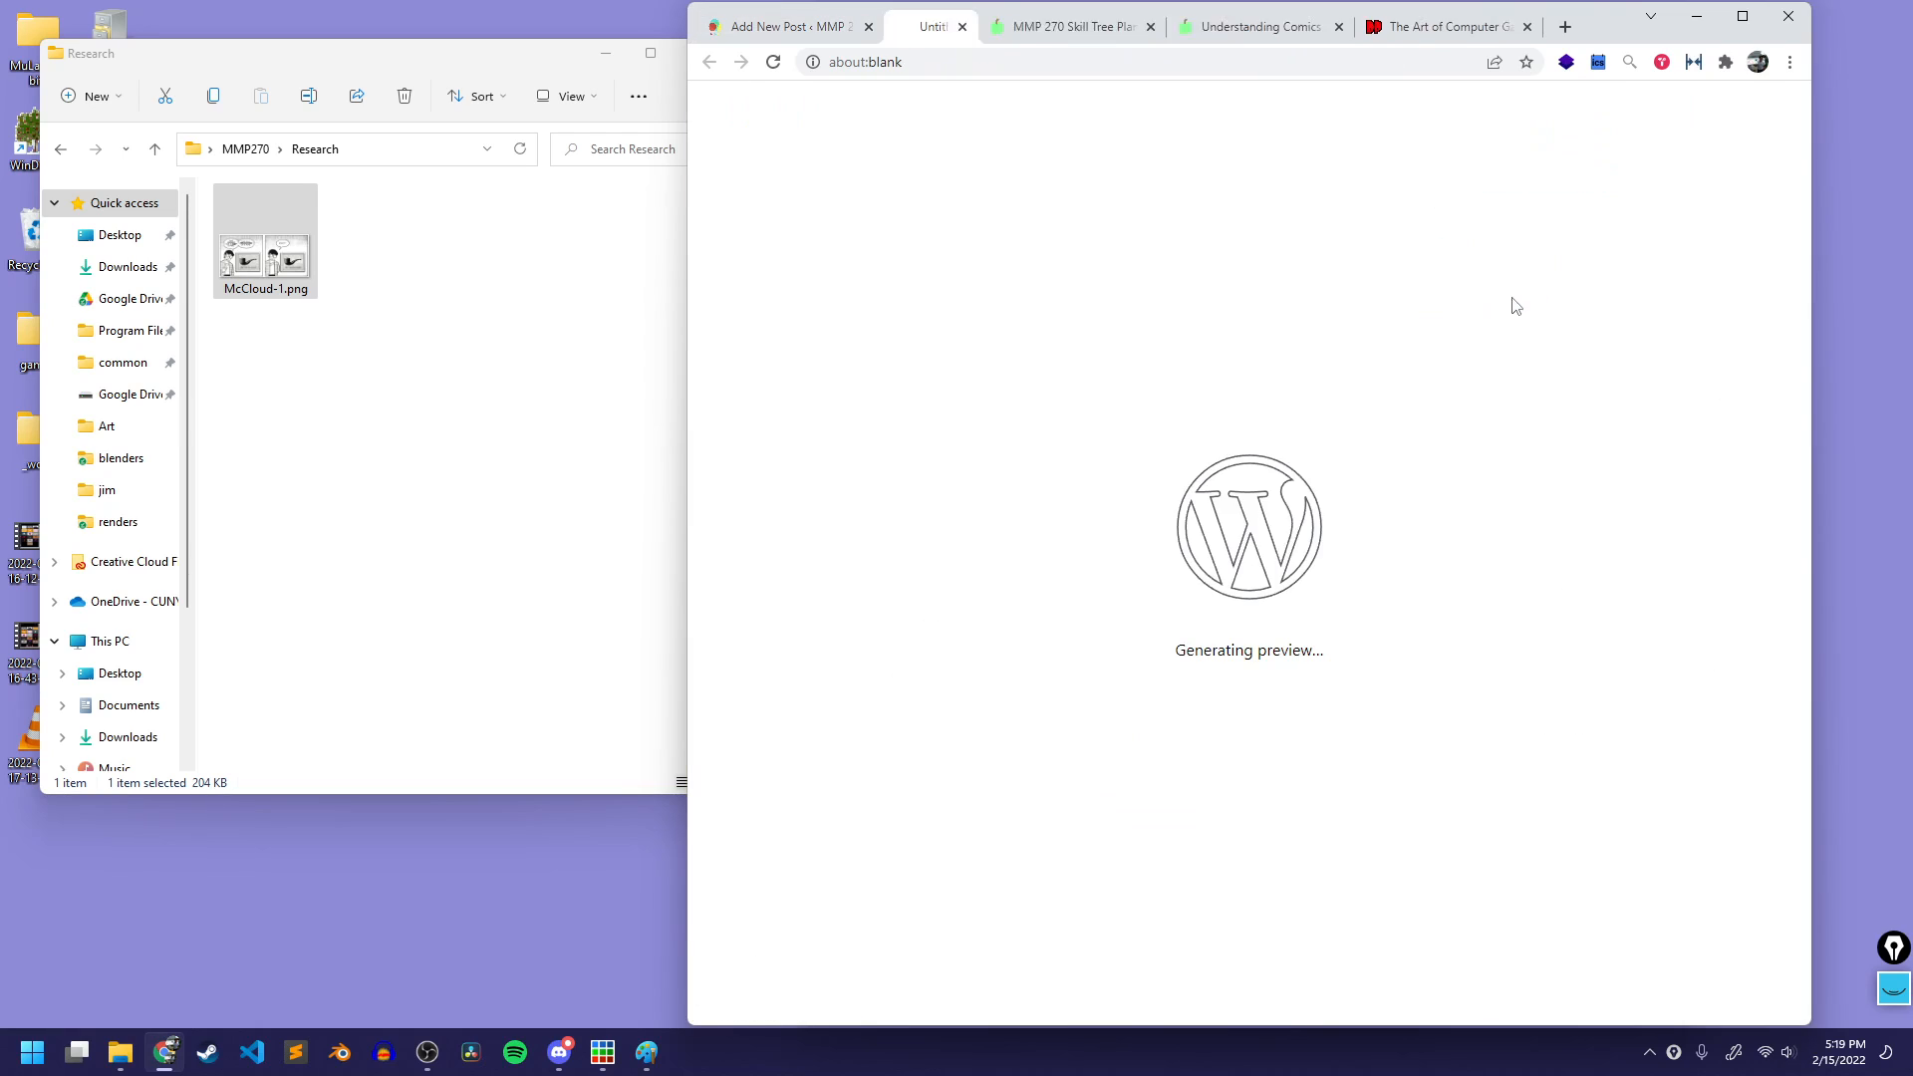
{"action": "scroll", "coordinate": [1143, 545], "scroll_direction": "down", "scroll_amount": 4}
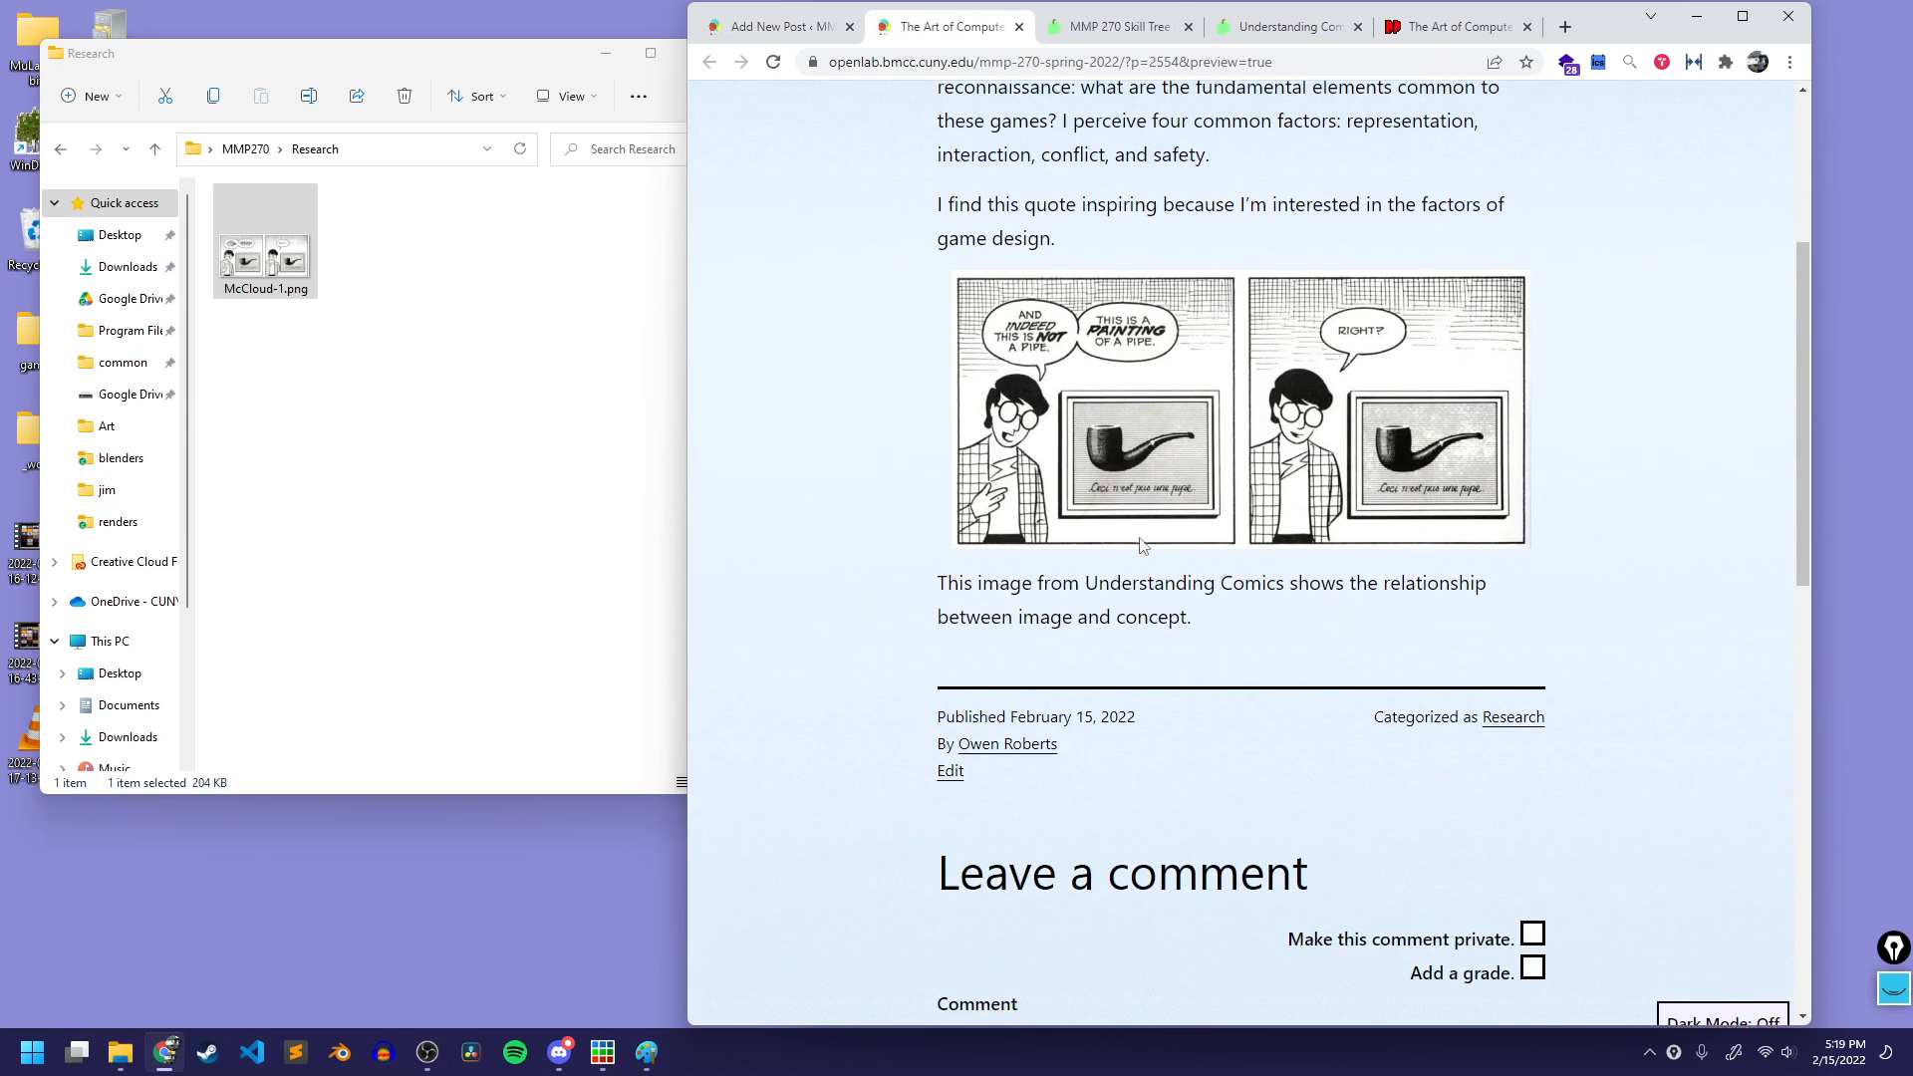
Step: Convert the opening quote paragraph in the post draft into a pullquote
{"action": "scroll", "coordinate": [1142, 545], "scroll_direction": "up", "scroll_amount": 3}
{"action": "left_click_drag", "start_coordinate": [1209, 454], "coordinate": [942, 353]}
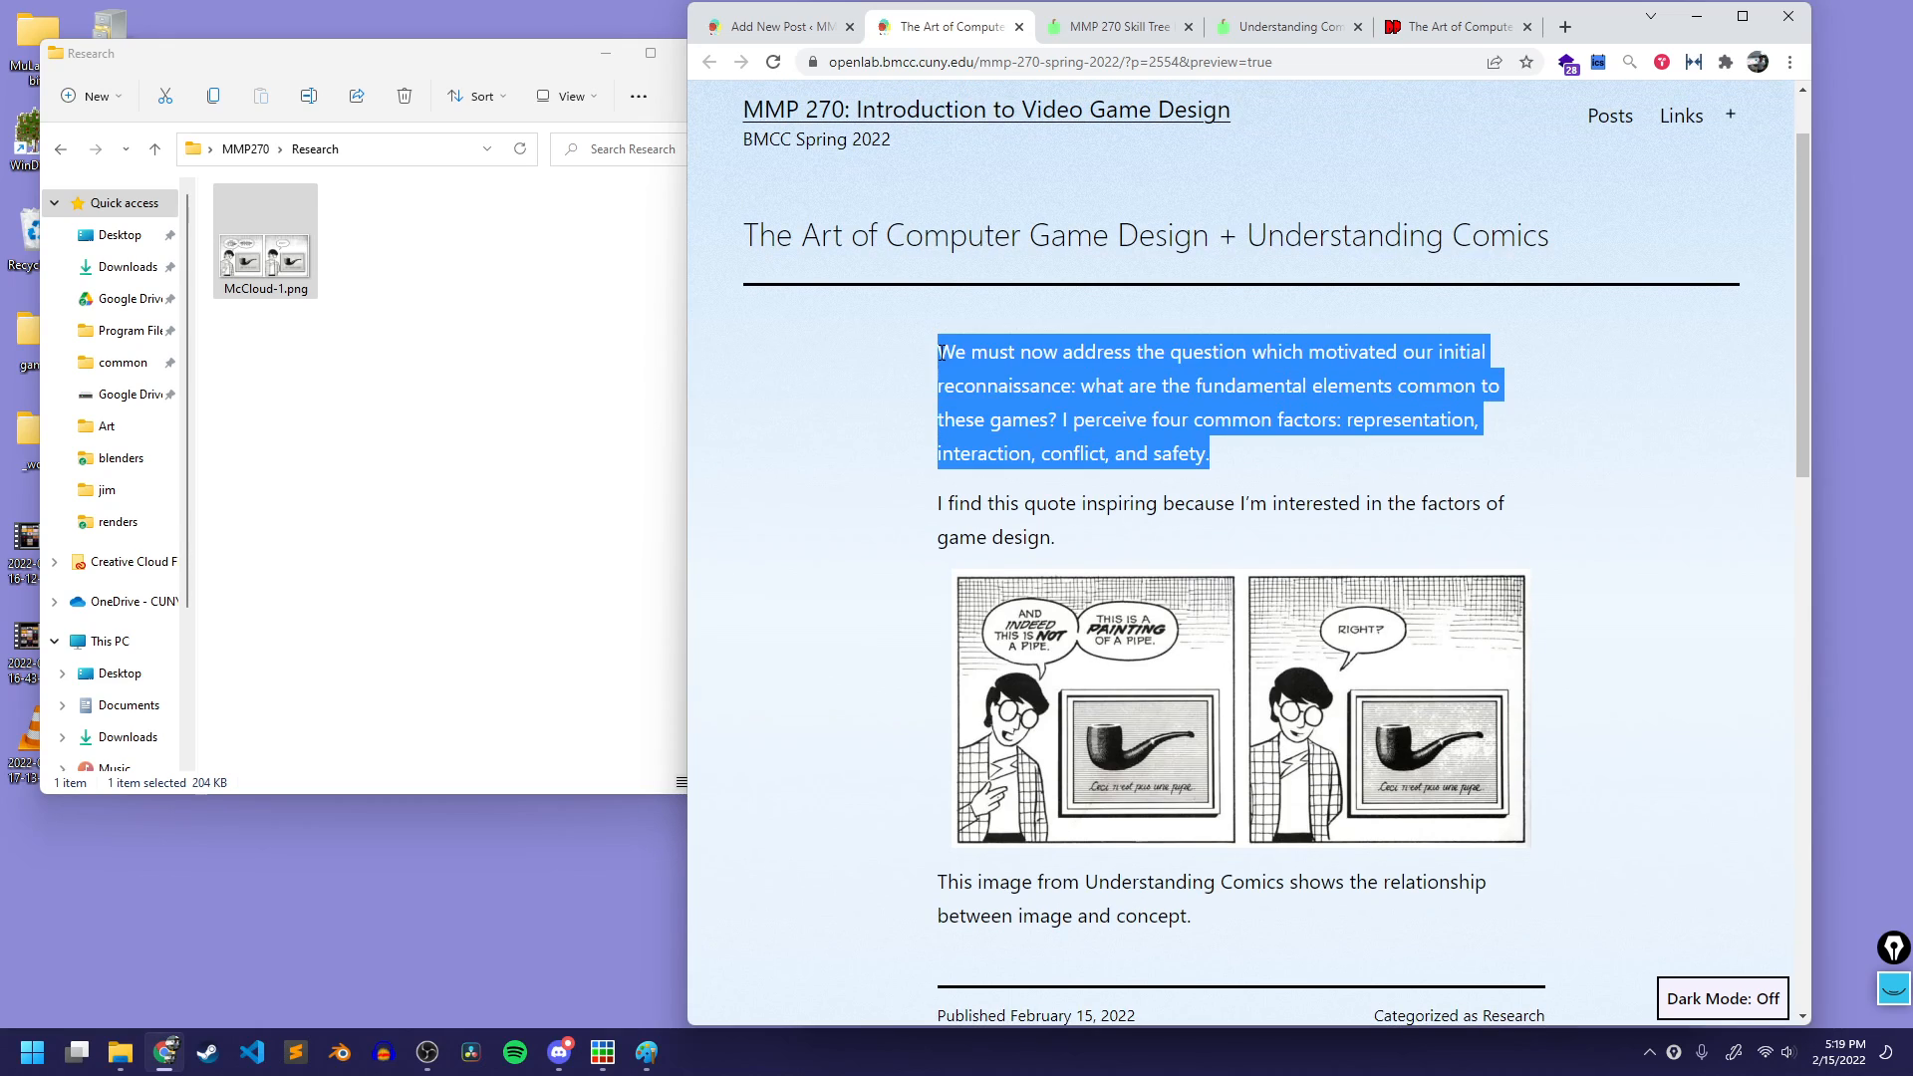
{"action": "left_click", "coordinate": [965, 350]}
{"action": "left_click", "coordinate": [782, 27]}
{"action": "left_click", "coordinate": [913, 295]}
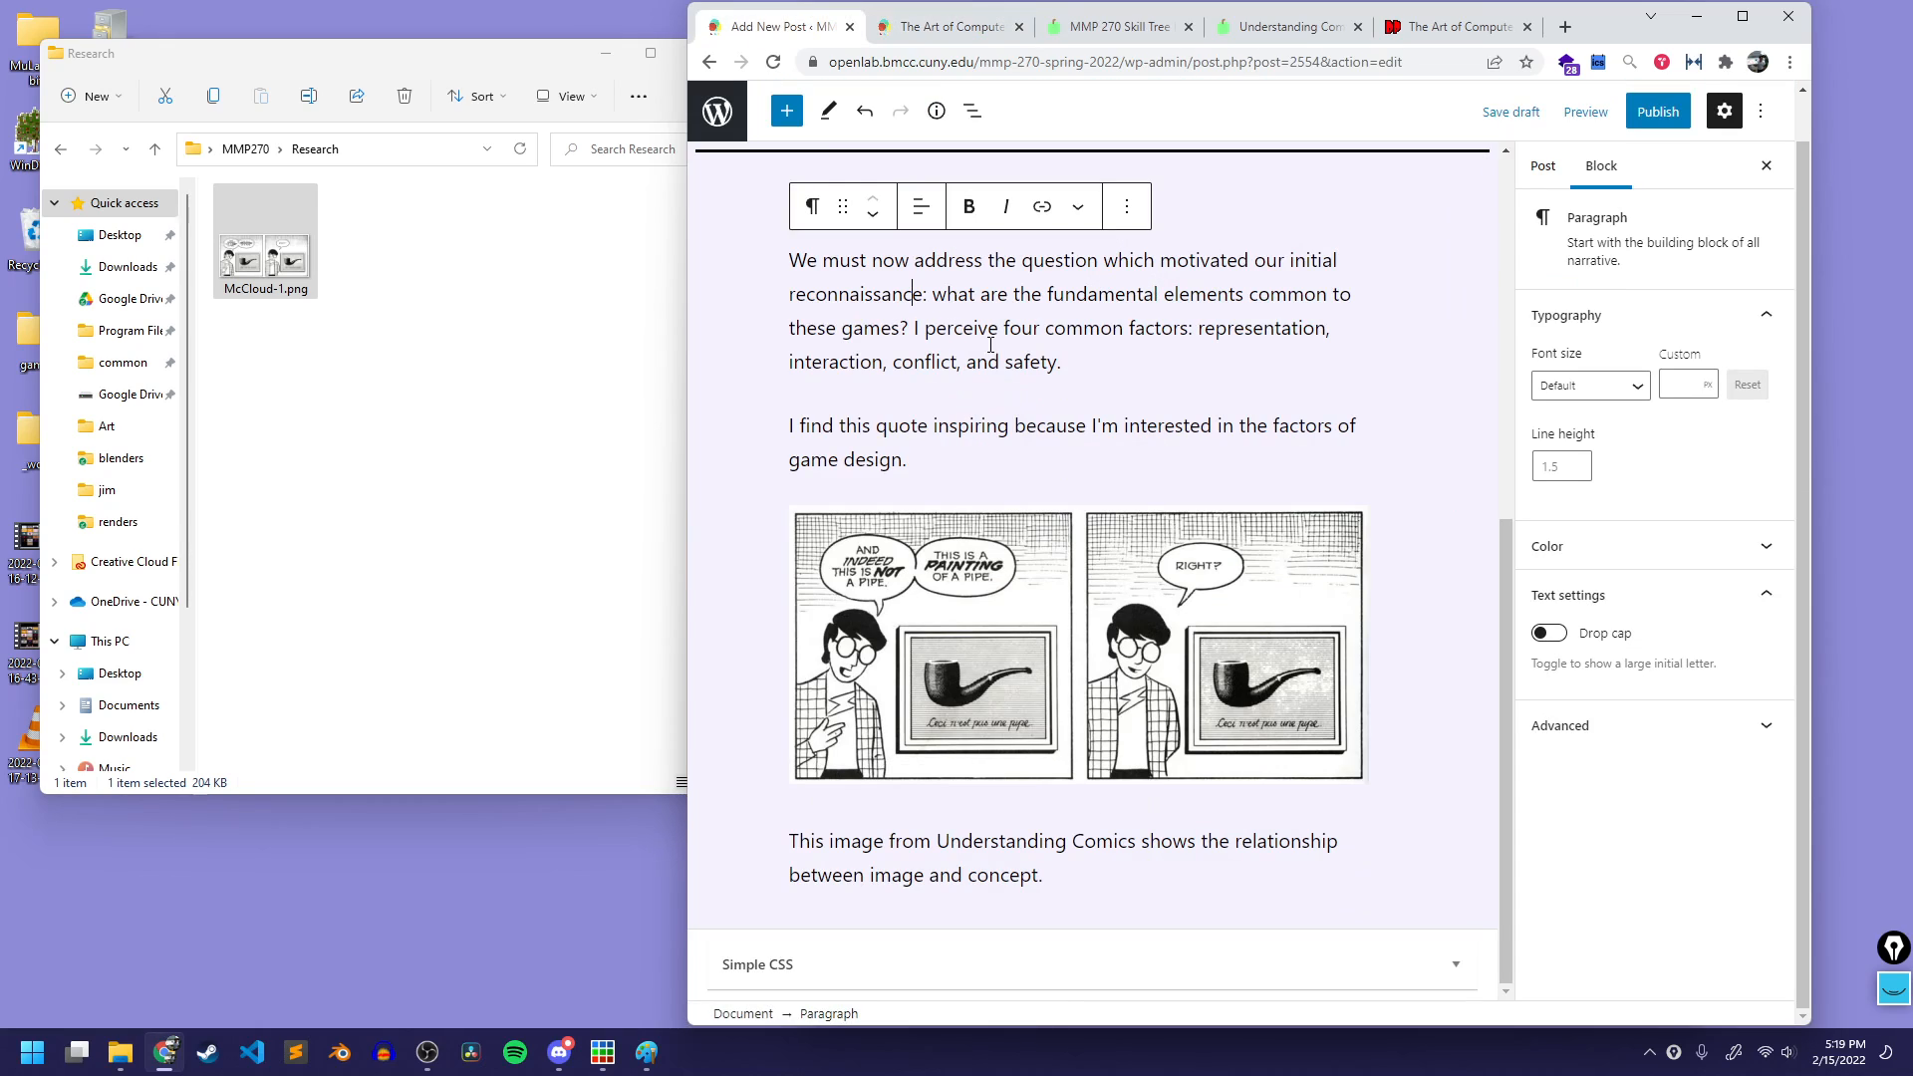
{"action": "left_click", "coordinate": [812, 205]}
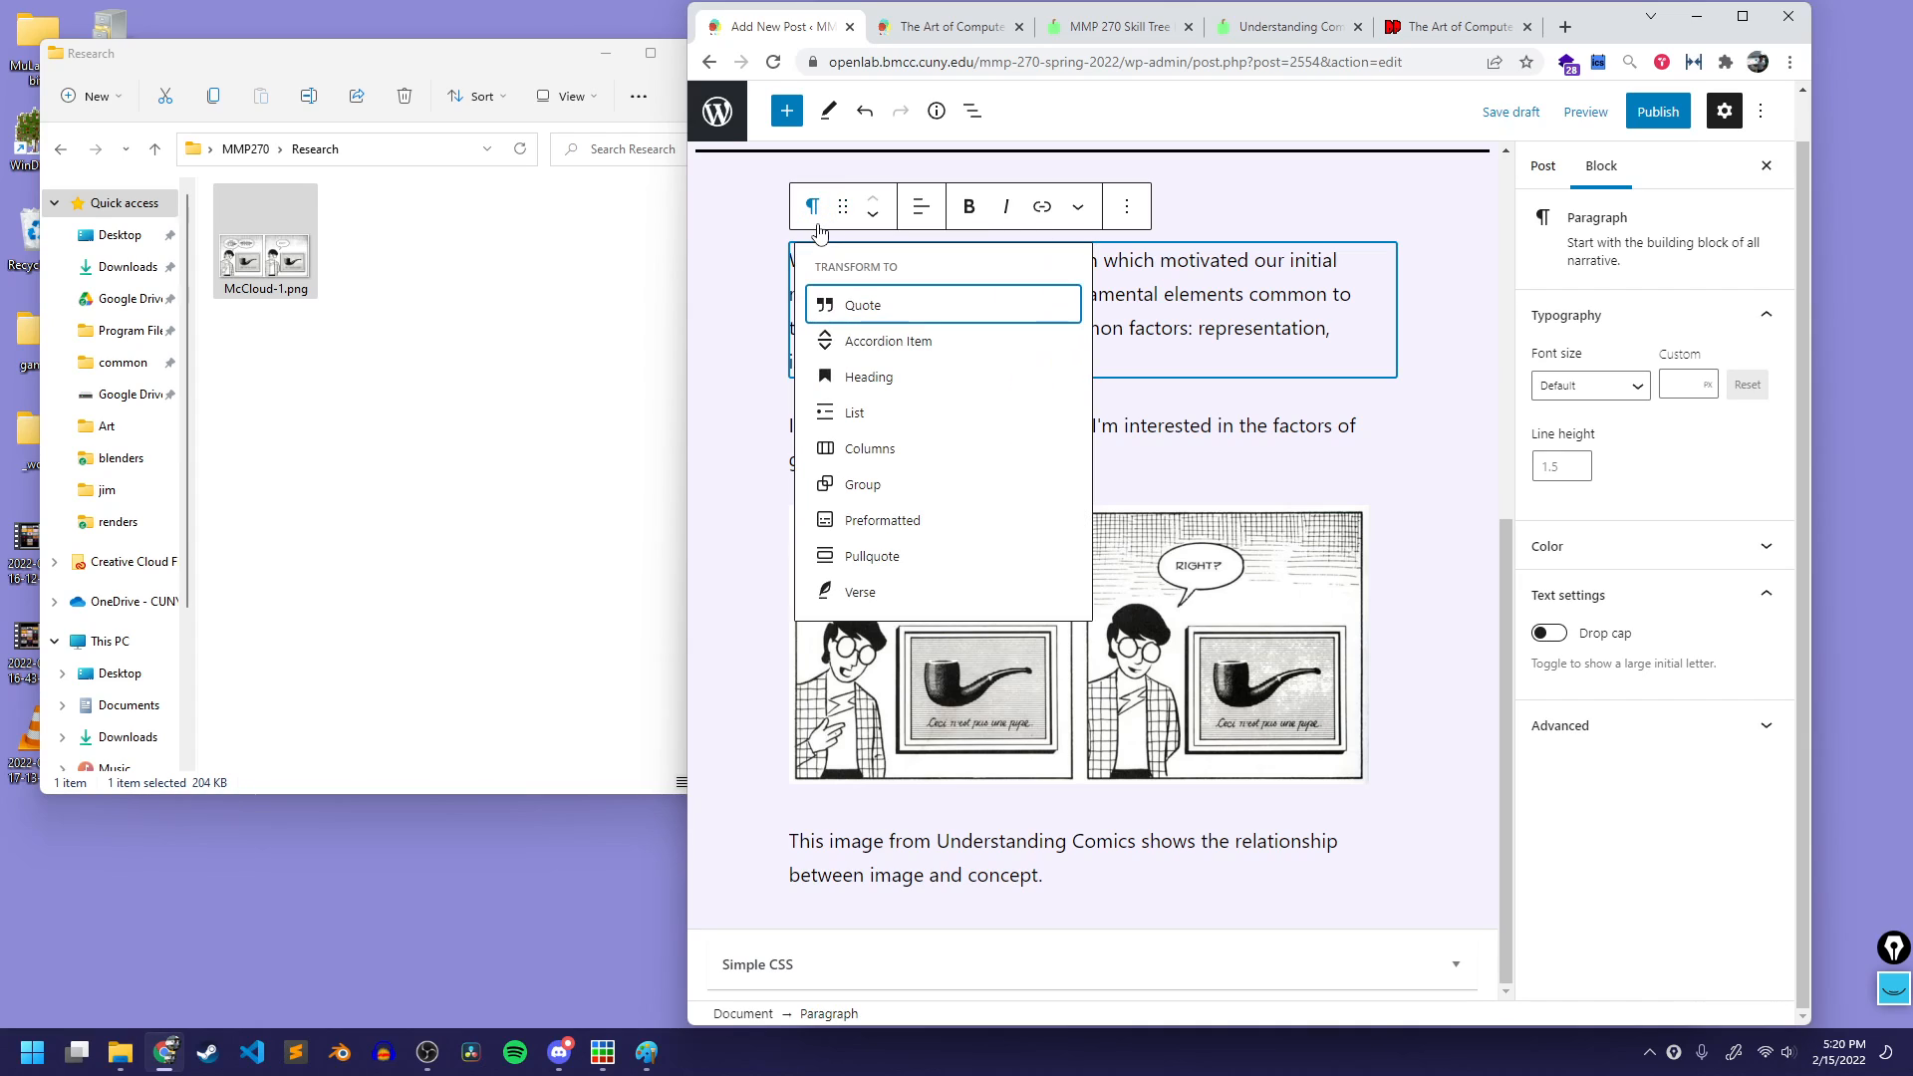
{"action": "left_click", "coordinate": [869, 556]}
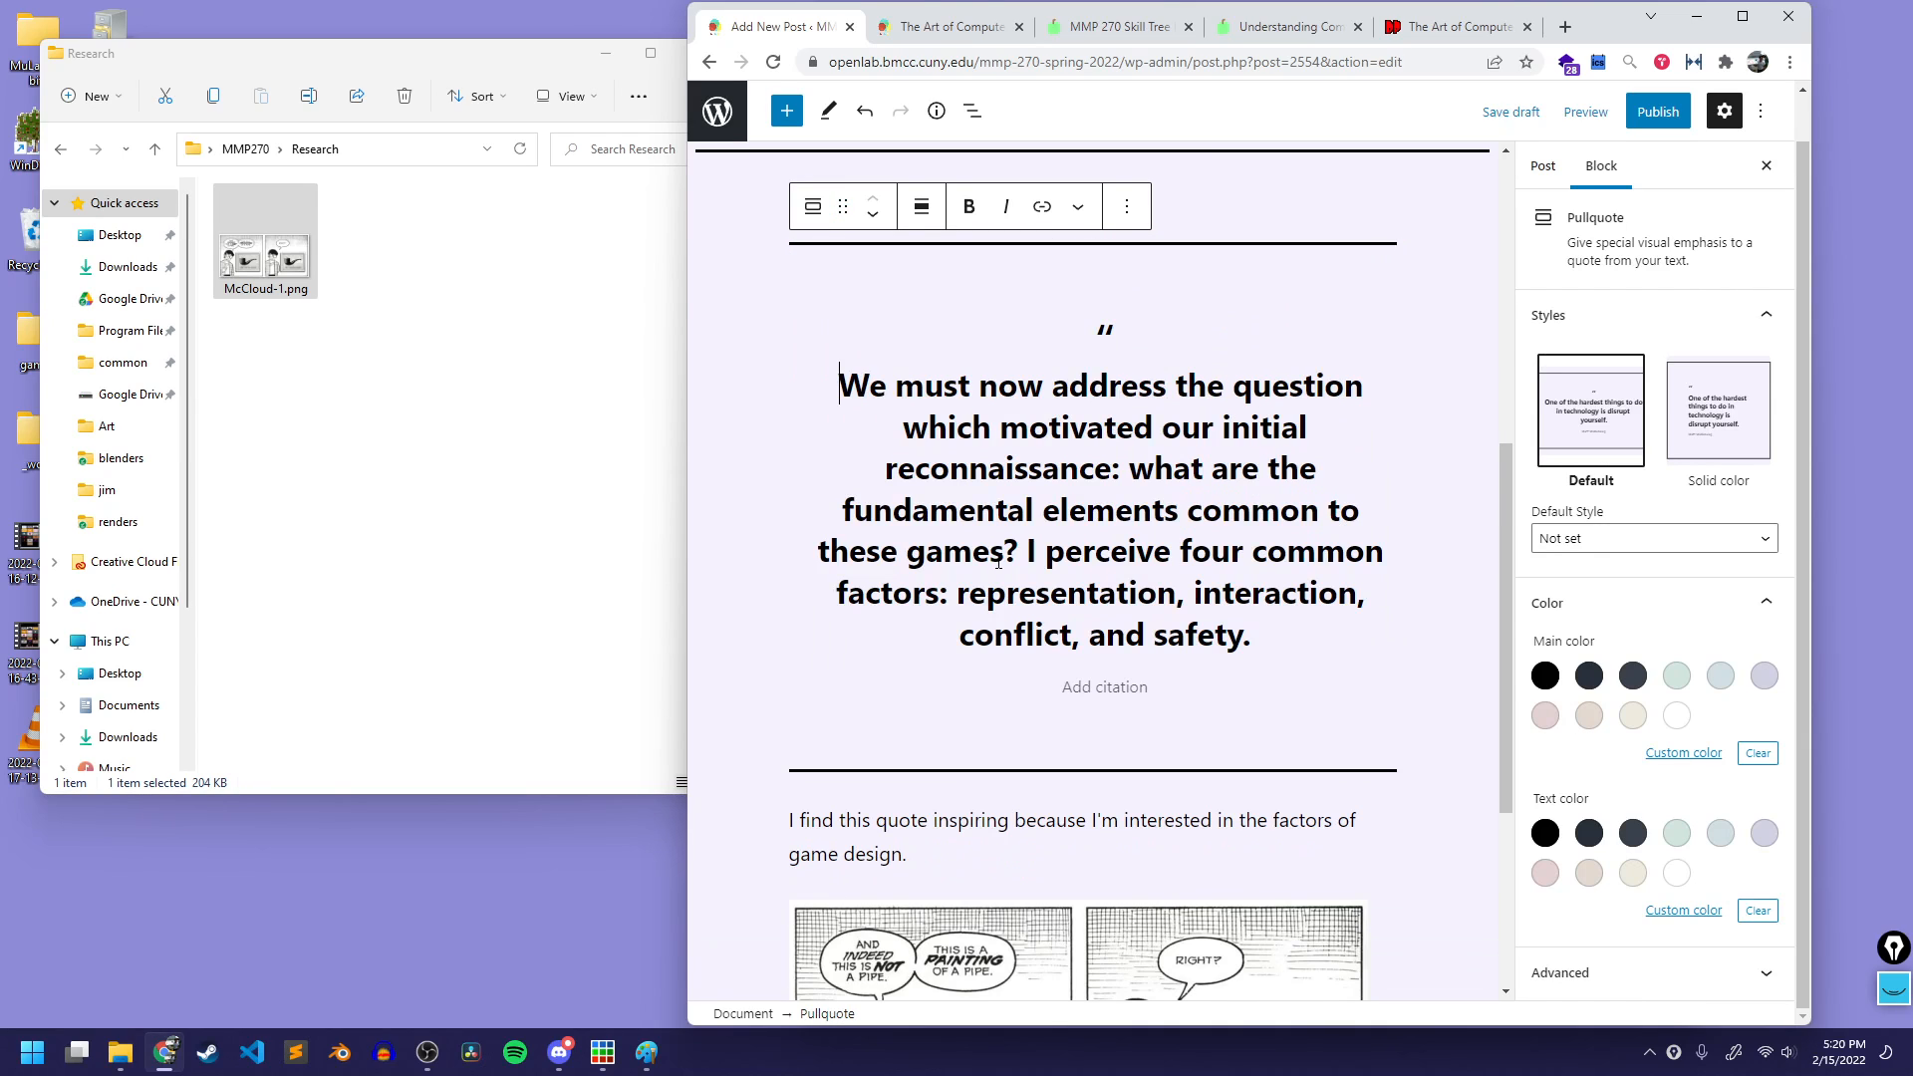
Step: Preview the post in a new tab, check how the pullquote looks, and close the preview
{"action": "left_click", "coordinate": [1585, 111]}
{"action": "left_click", "coordinate": [1525, 290]}
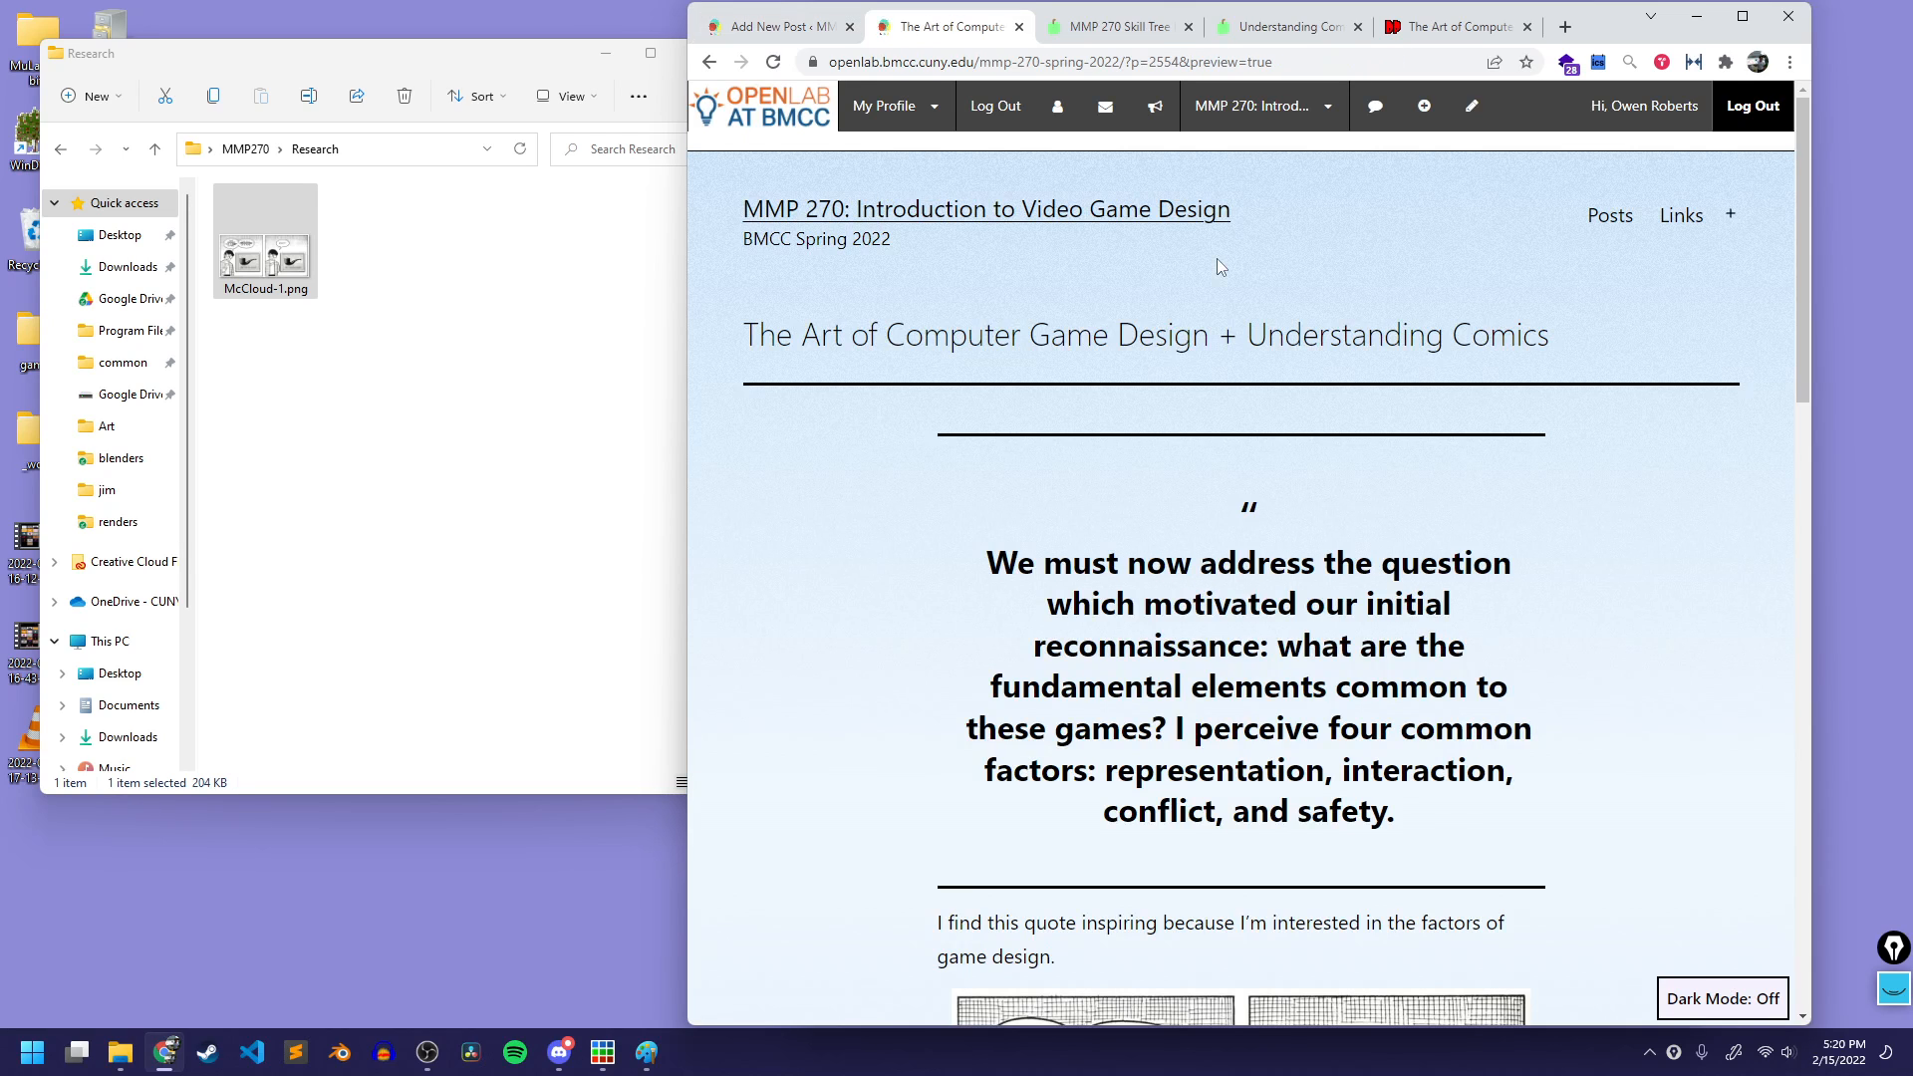
{"action": "scroll", "coordinate": [1730, 740], "scroll_direction": "down", "scroll_amount": 3}
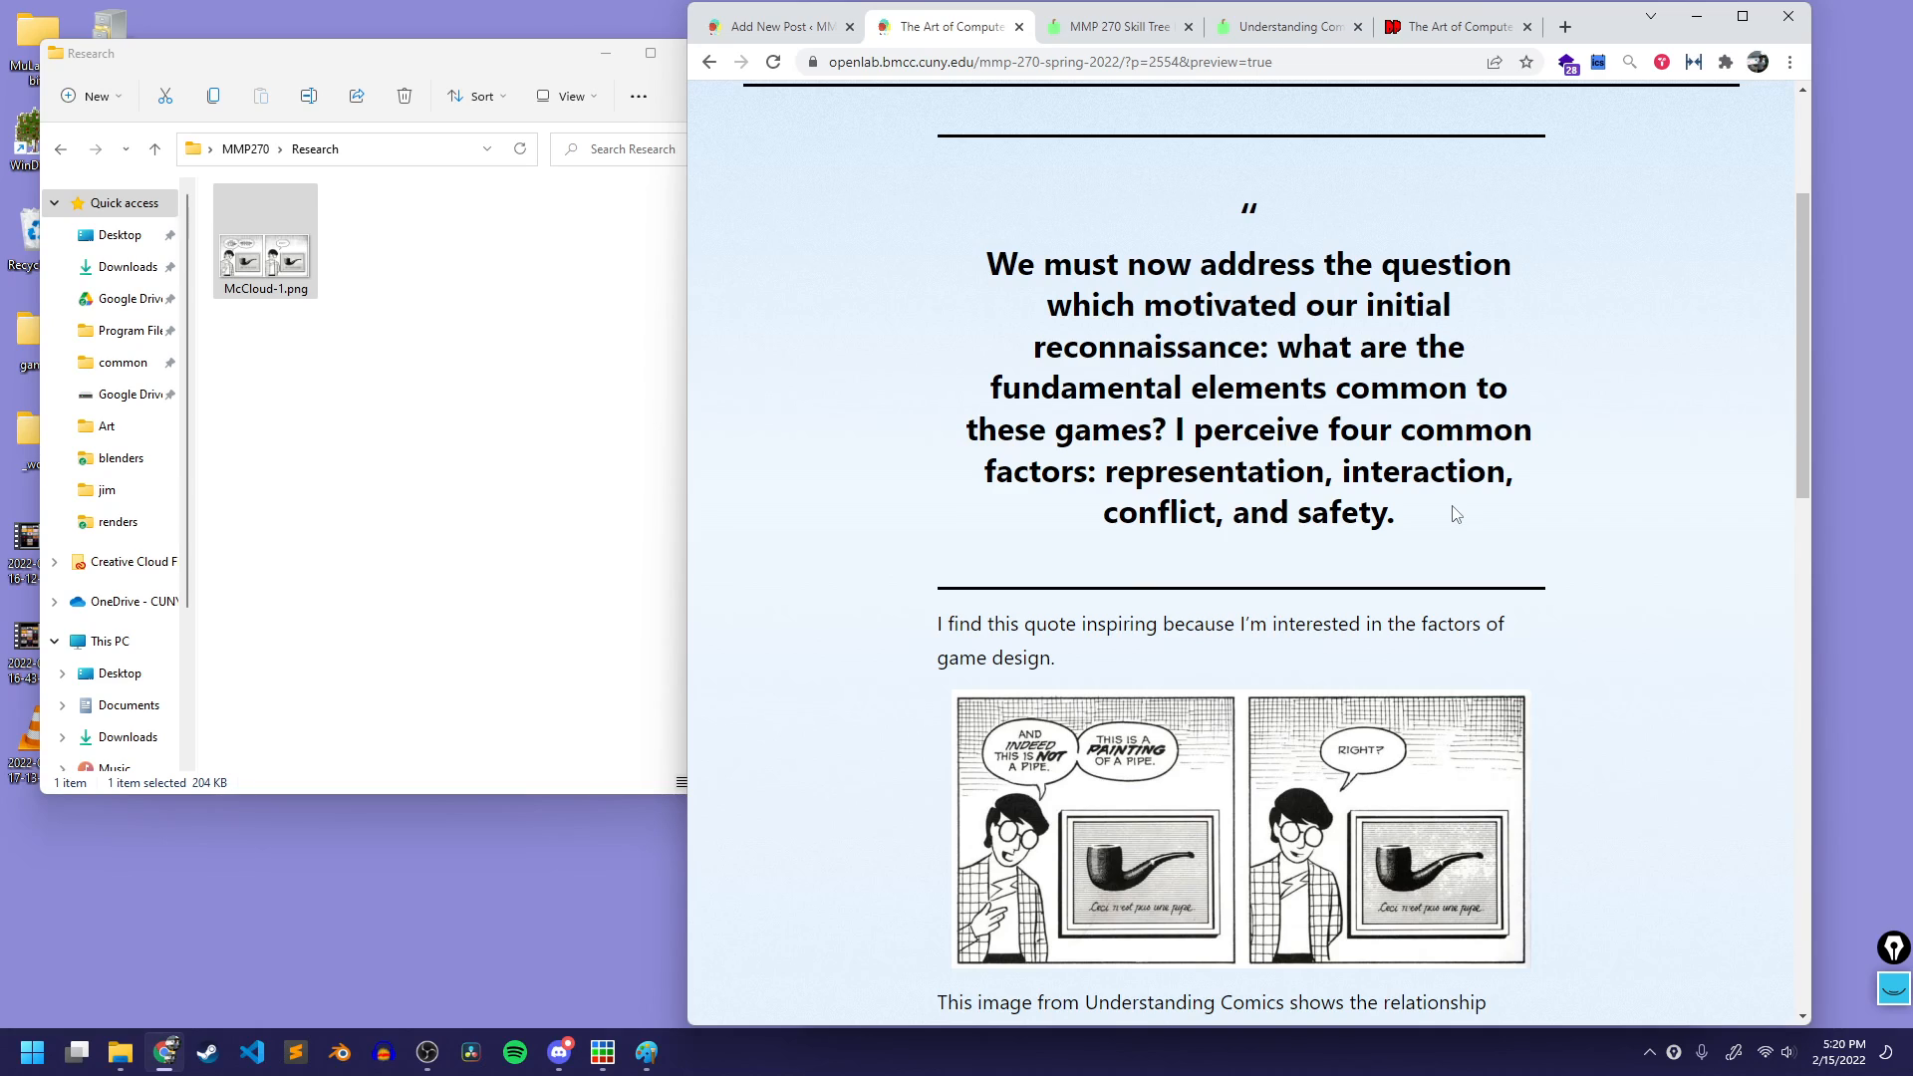
{"action": "left_click", "coordinate": [1018, 27]}
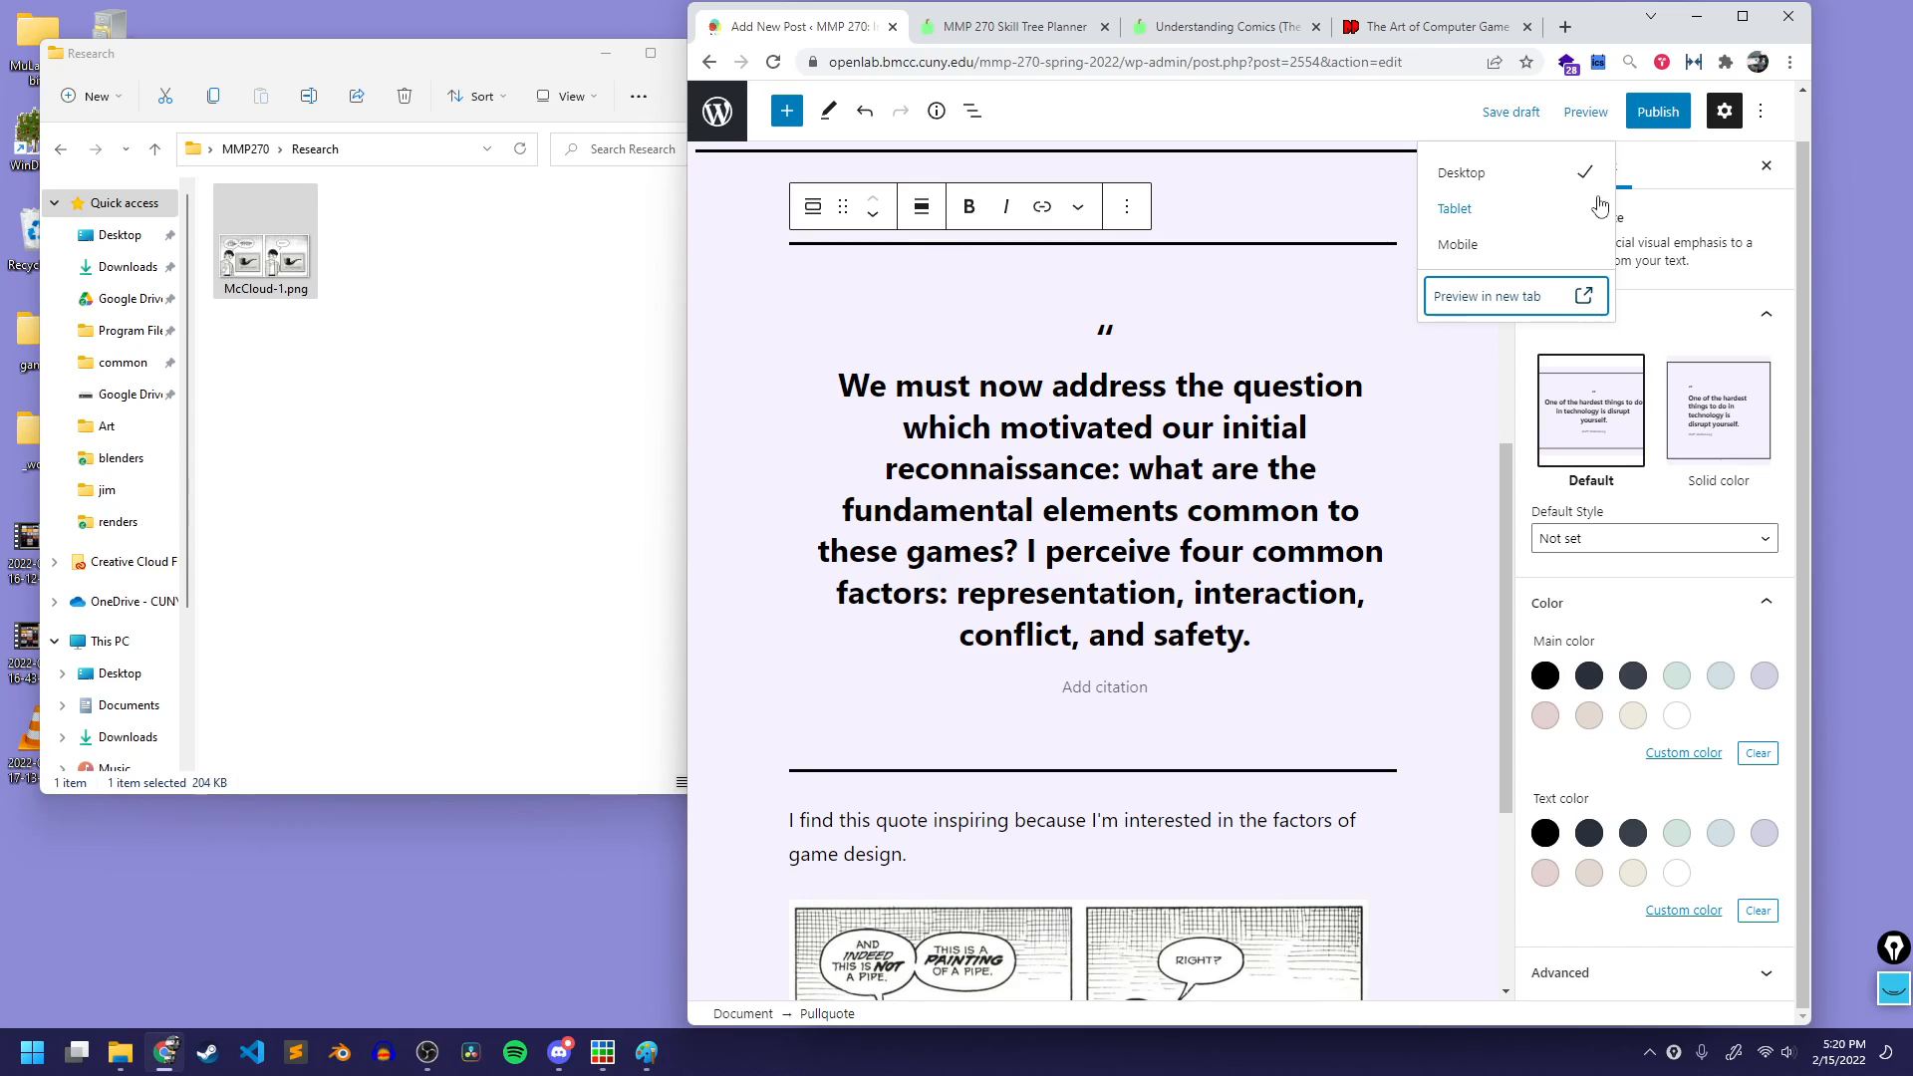
Step: Publish the post and open its live page
{"action": "left_click", "coordinate": [1654, 112]}
{"action": "left_click", "coordinate": [1622, 191]}
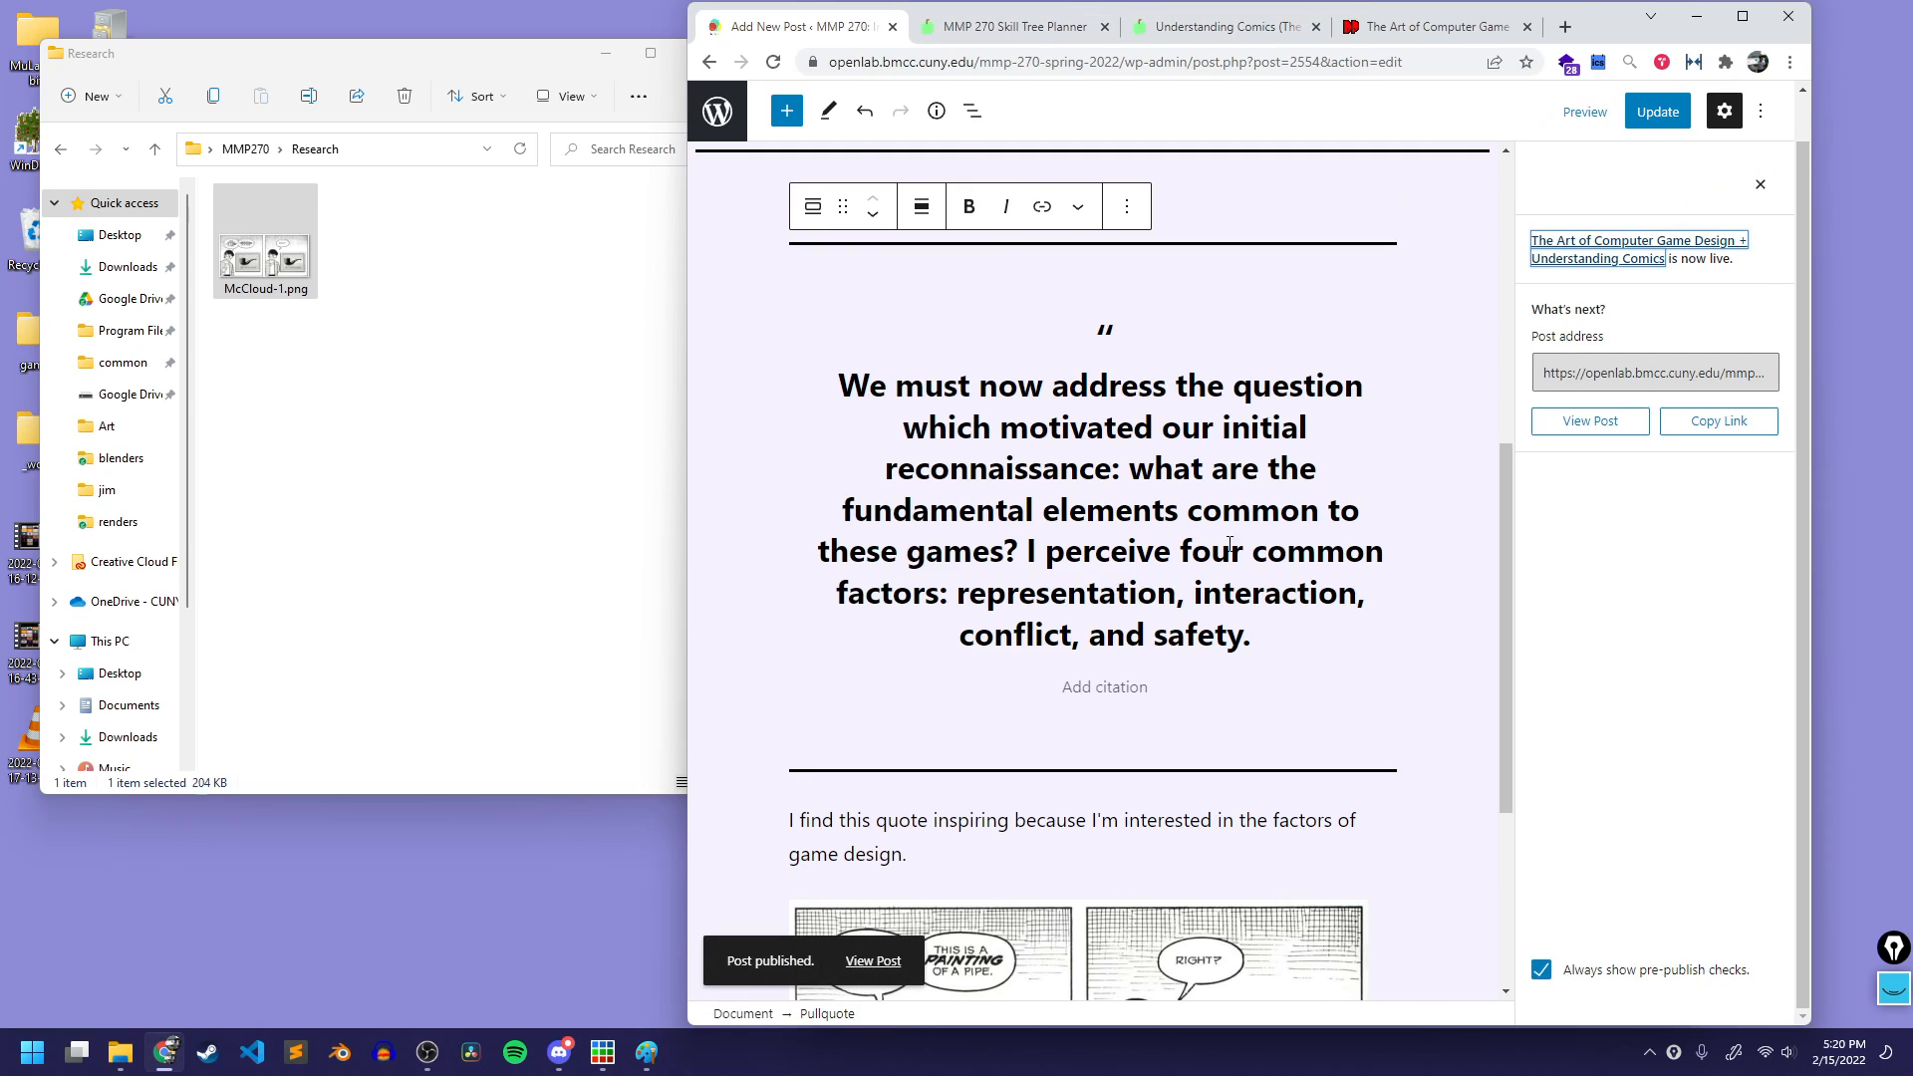
{"action": "left_click", "coordinate": [1584, 427]}
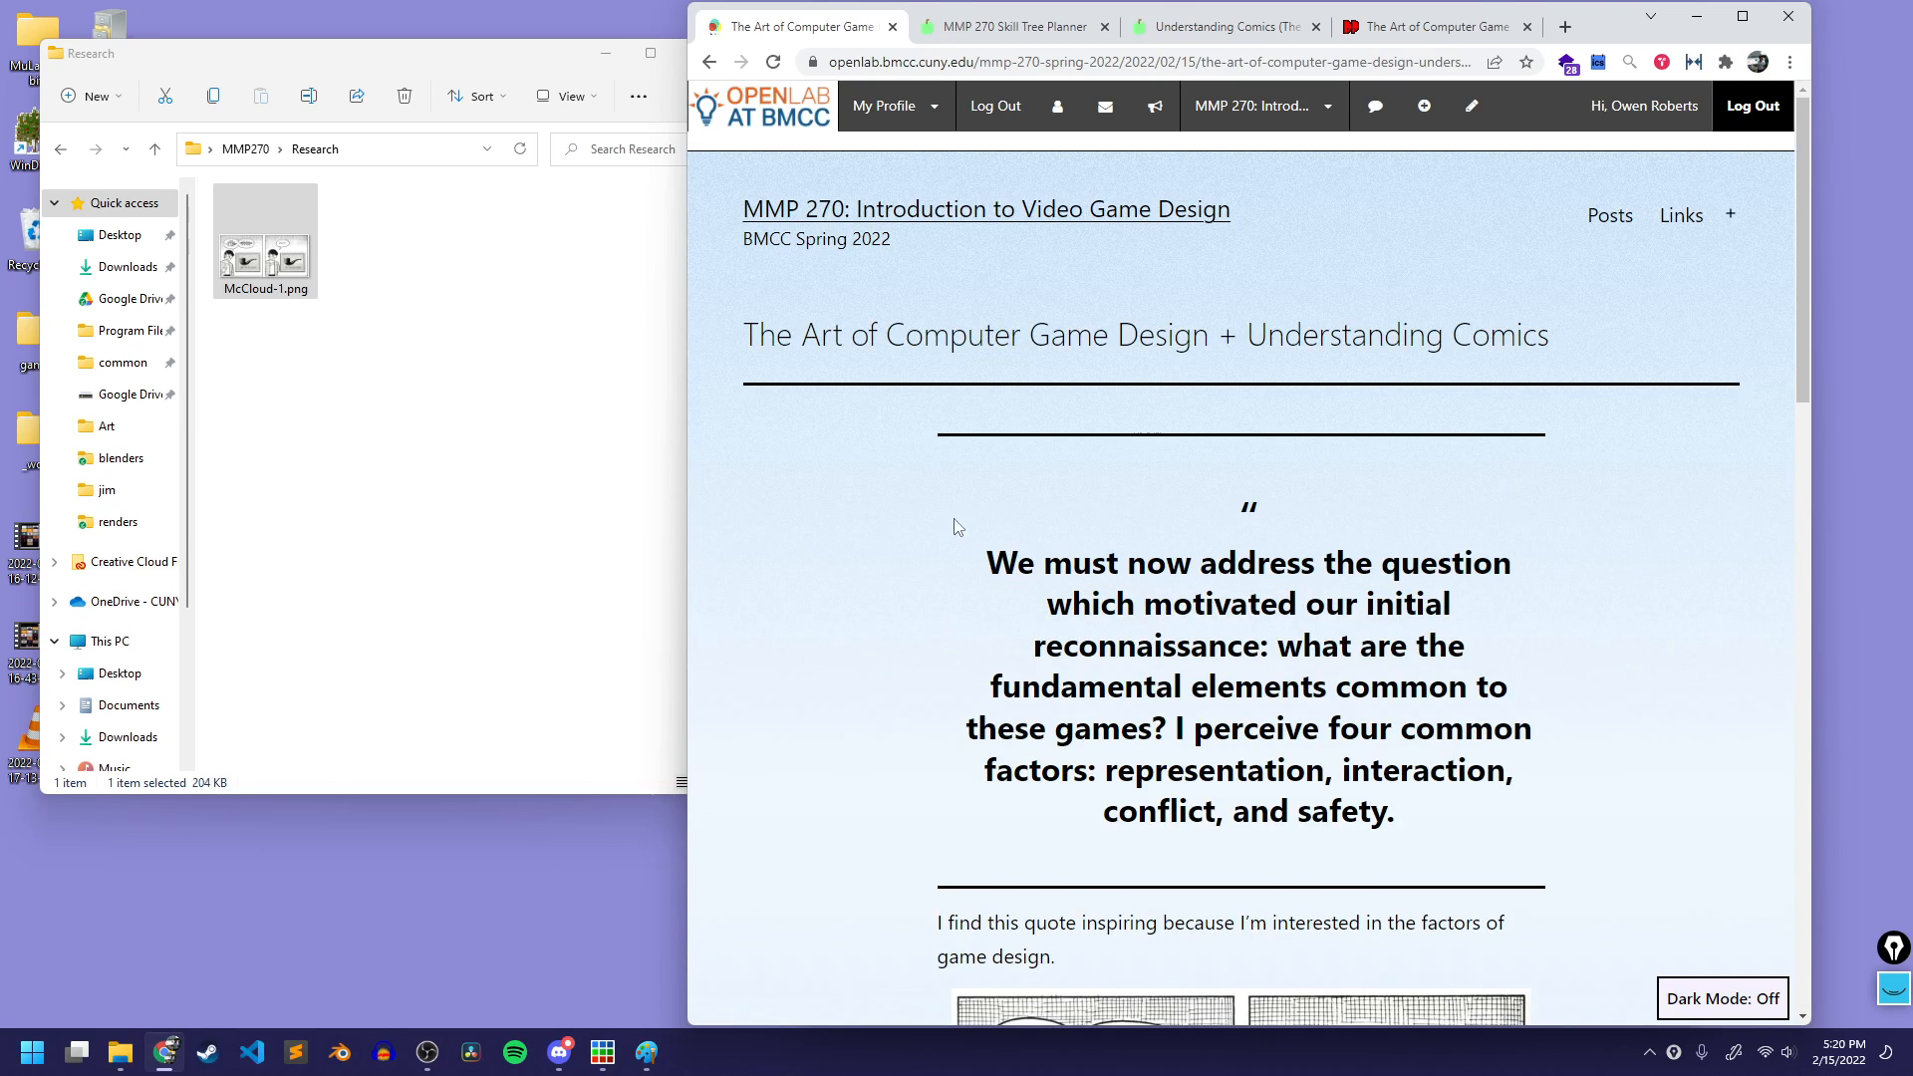
Step: Review the published post from quote to closing paragraph, consulting the Research Posts instructions in the MMP 270 Skill Tree Planner
{"action": "scroll", "coordinate": [927, 523], "scroll_direction": "down", "scroll_amount": 4}
{"action": "left_click", "coordinate": [1018, 33]}
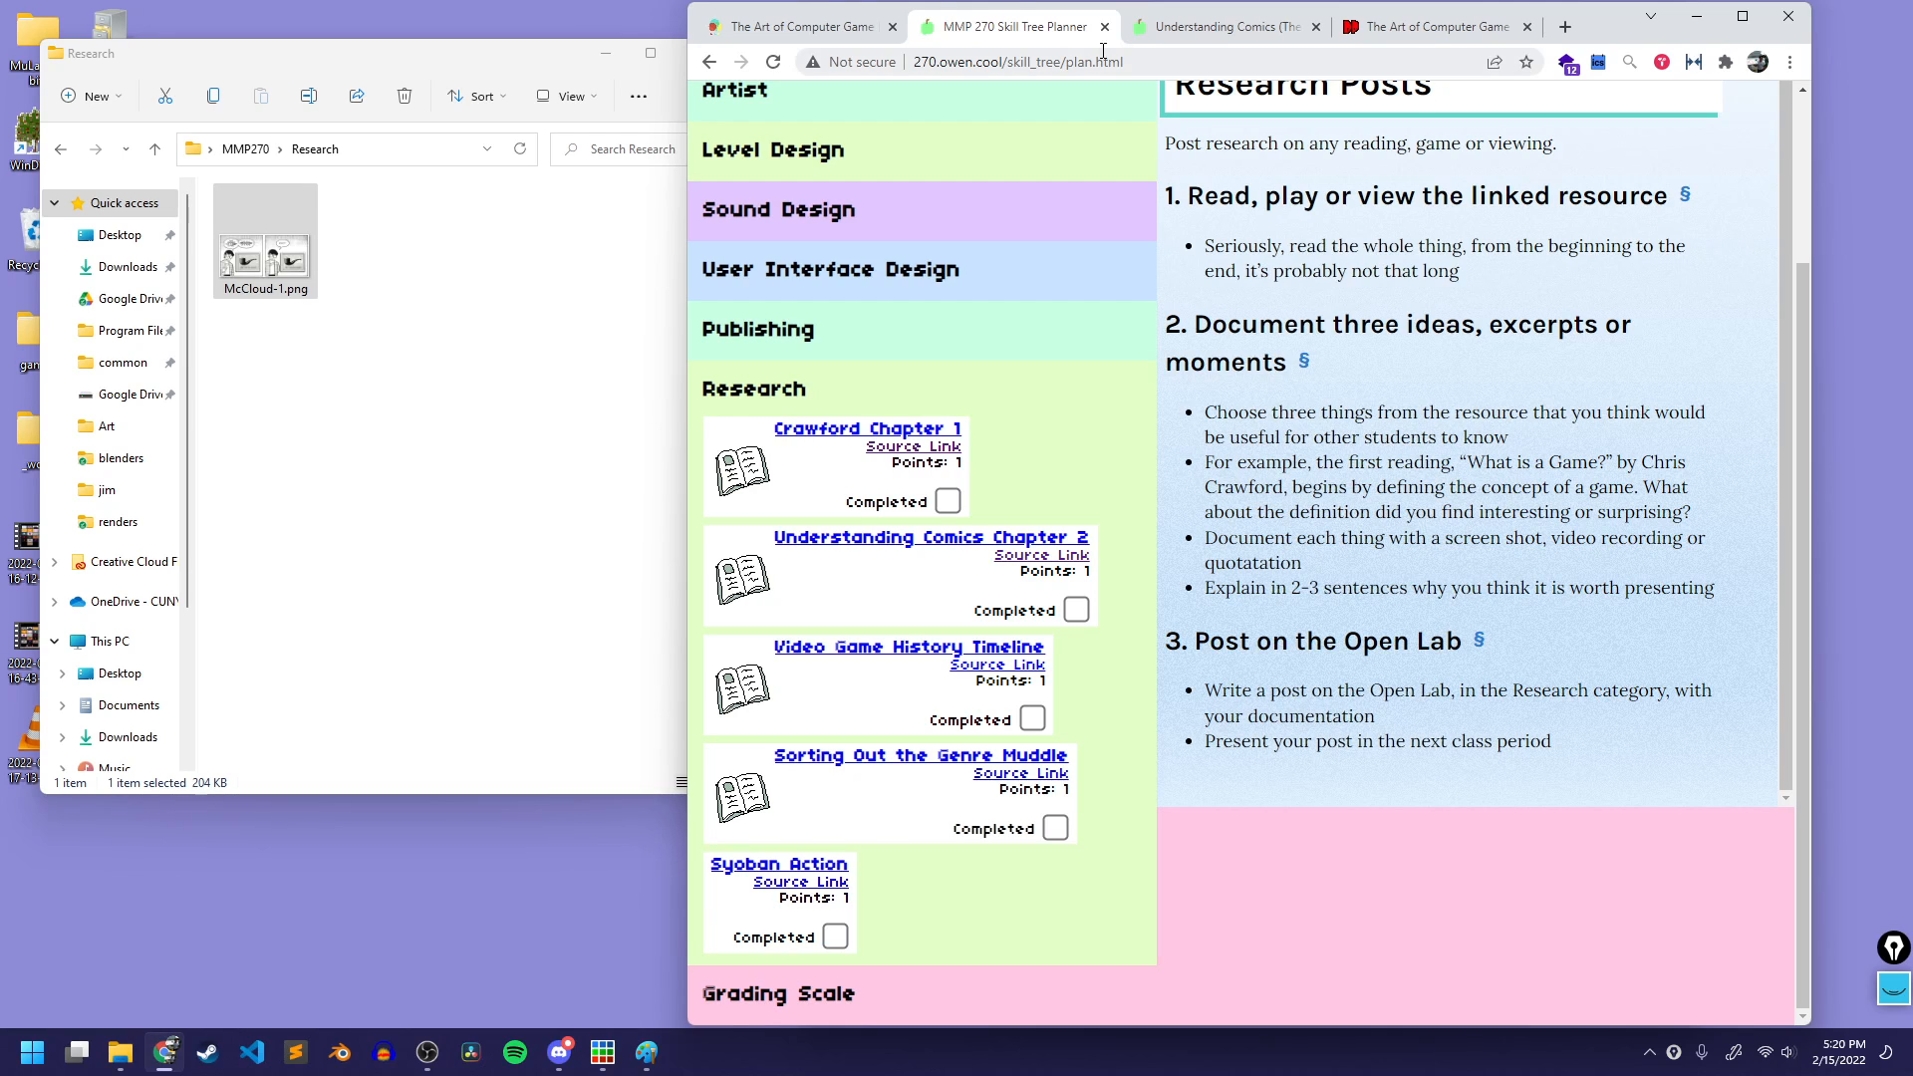
{"action": "left_click", "coordinate": [815, 25]}
{"action": "scroll", "coordinate": [1026, 660], "scroll_direction": "down", "scroll_amount": 8}
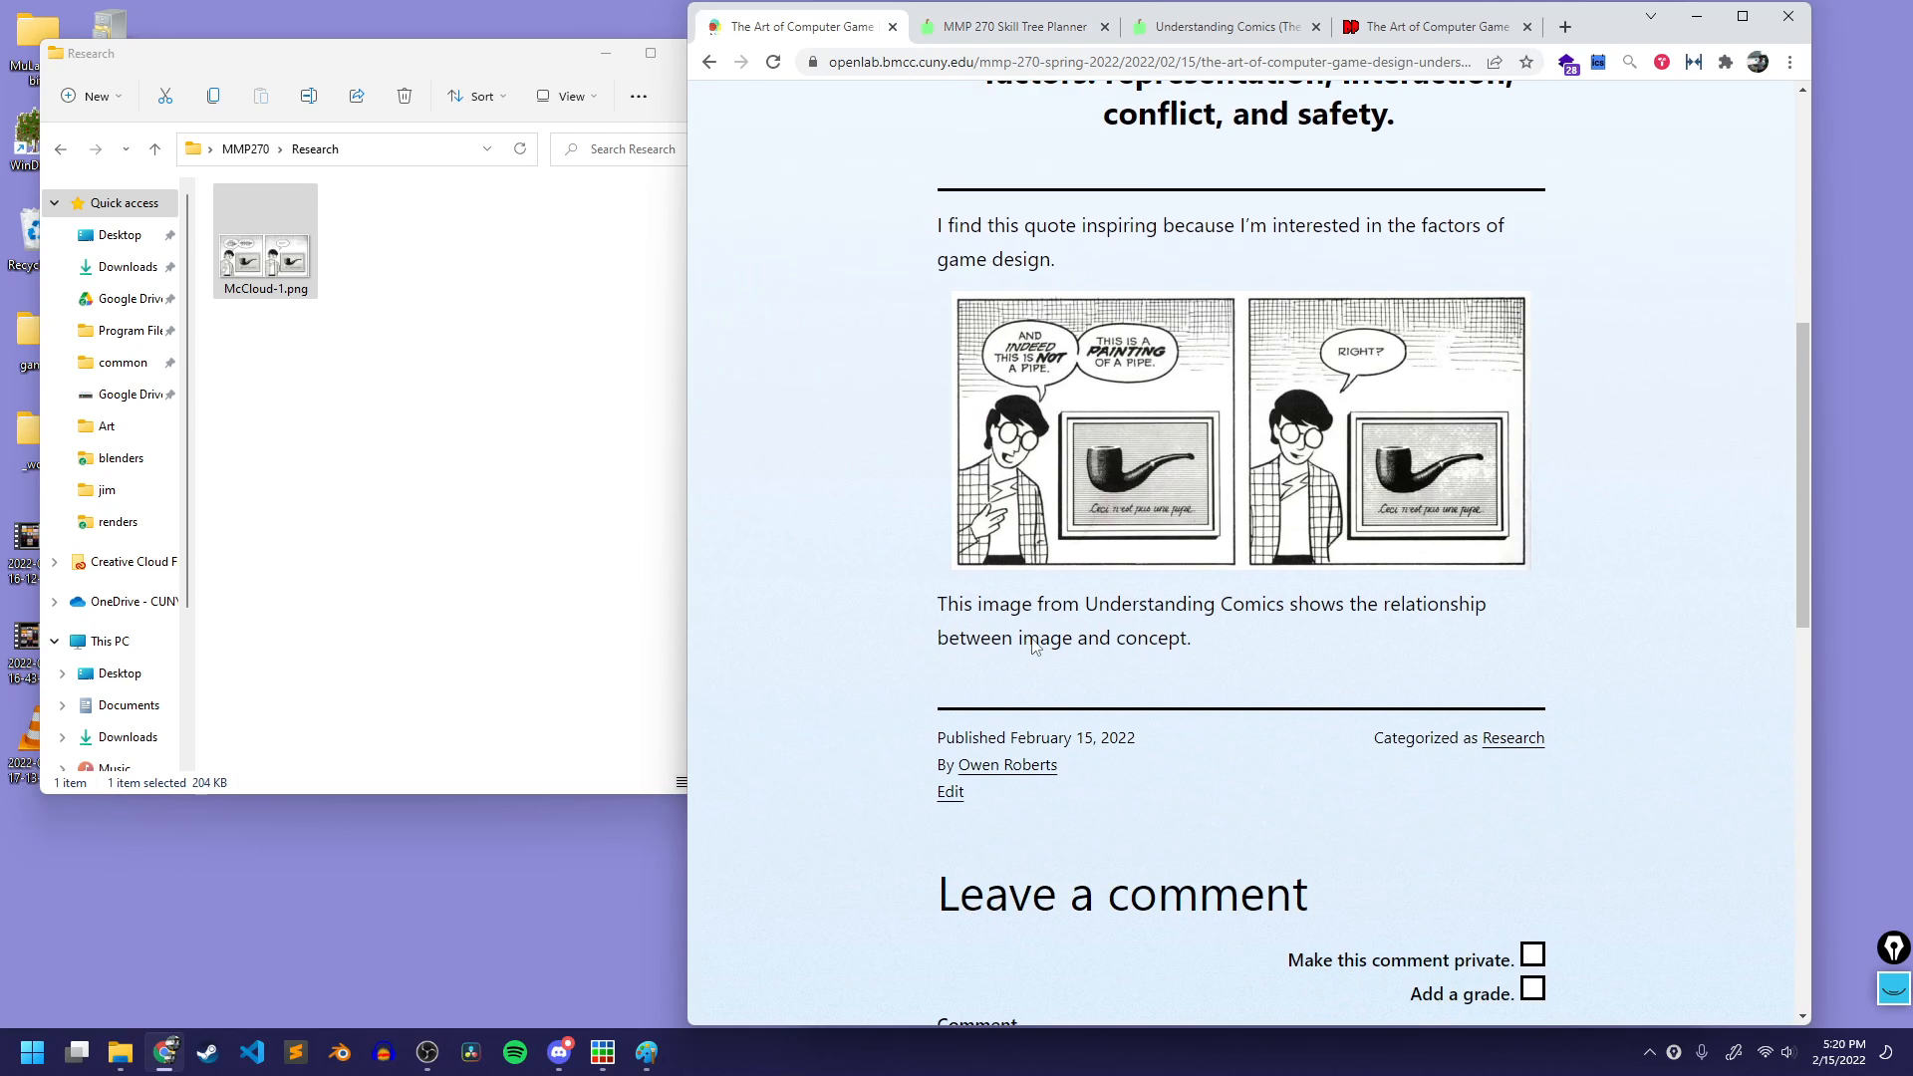
{"action": "scroll", "coordinate": [1031, 652], "scroll_direction": "up", "scroll_amount": 11}
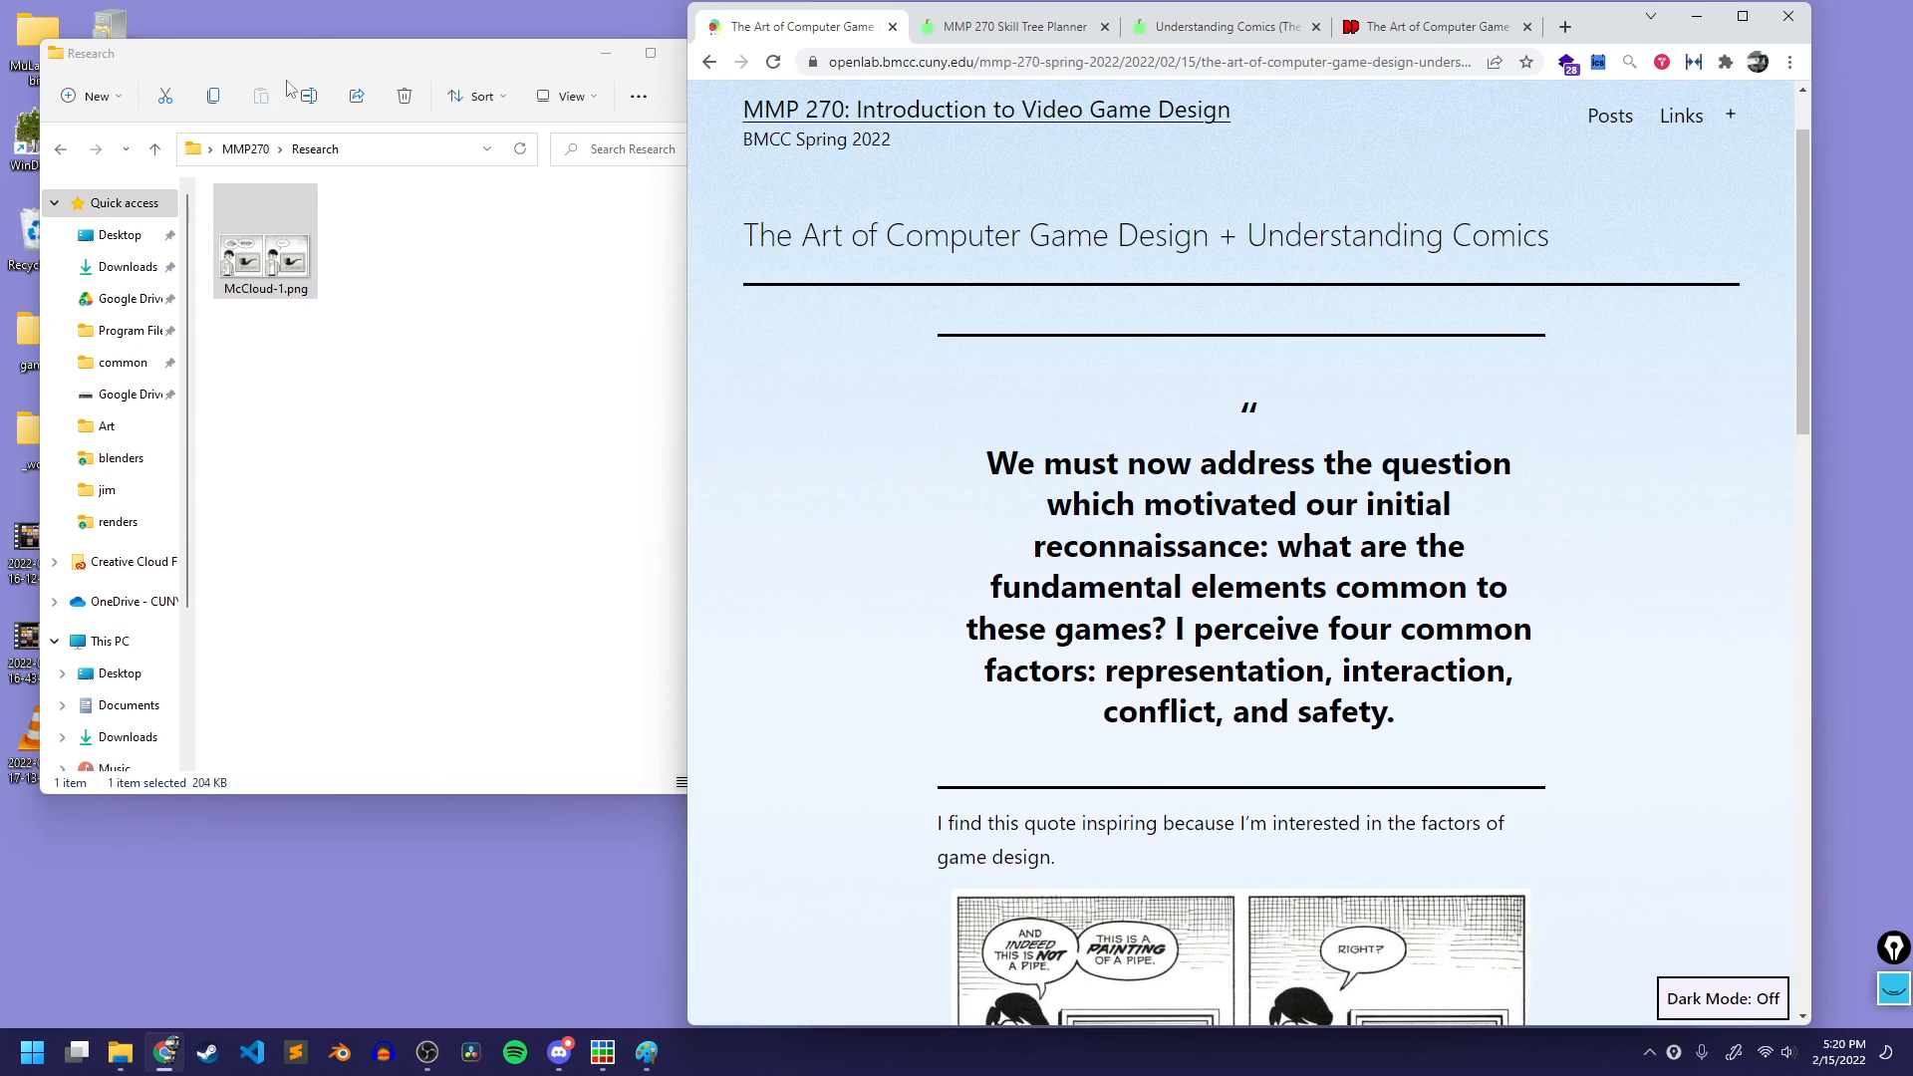
Step: Close the Research folder window and return to the beginning of the published post
{"action": "left_click_drag", "start_coordinate": [321, 64], "coordinate": [720, 151]}
{"action": "left_click", "coordinate": [1091, 149]}
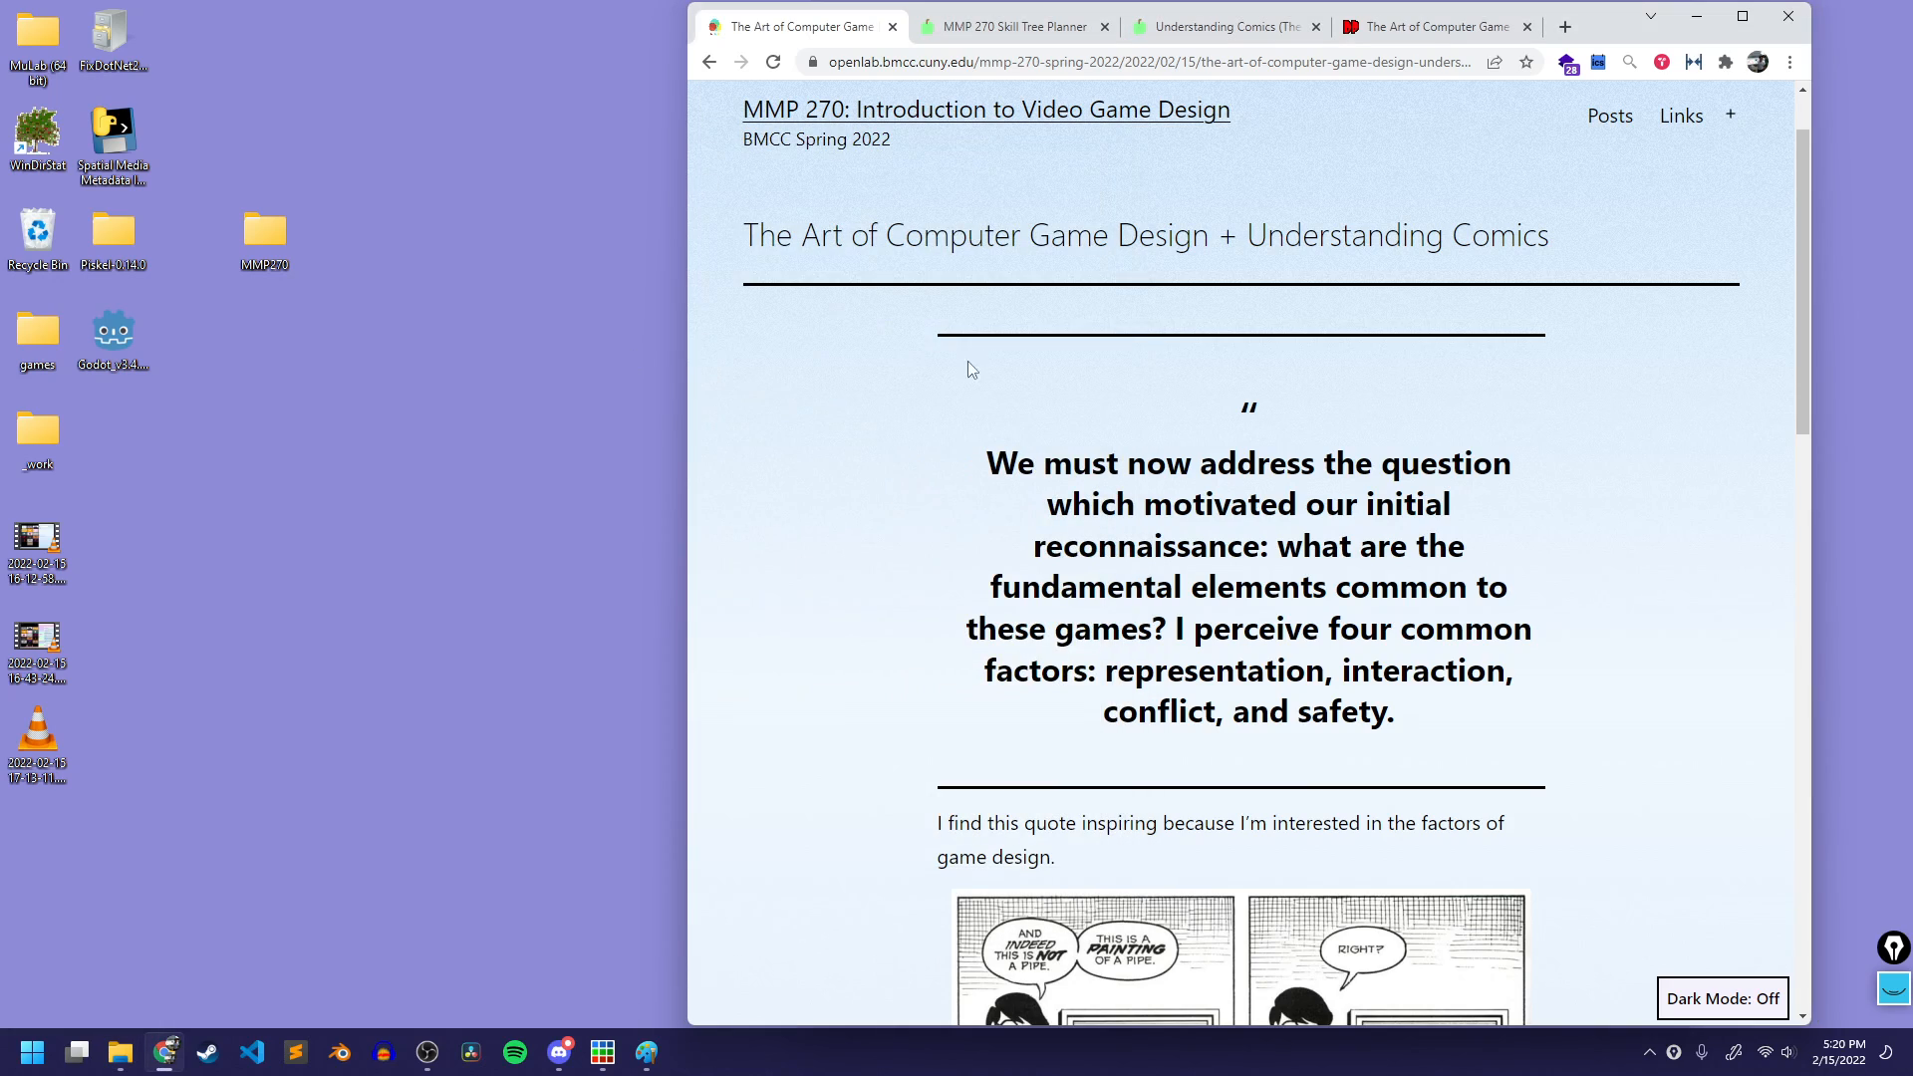
{"action": "scroll", "coordinate": [971, 381], "scroll_direction": "up", "scroll_amount": 1}
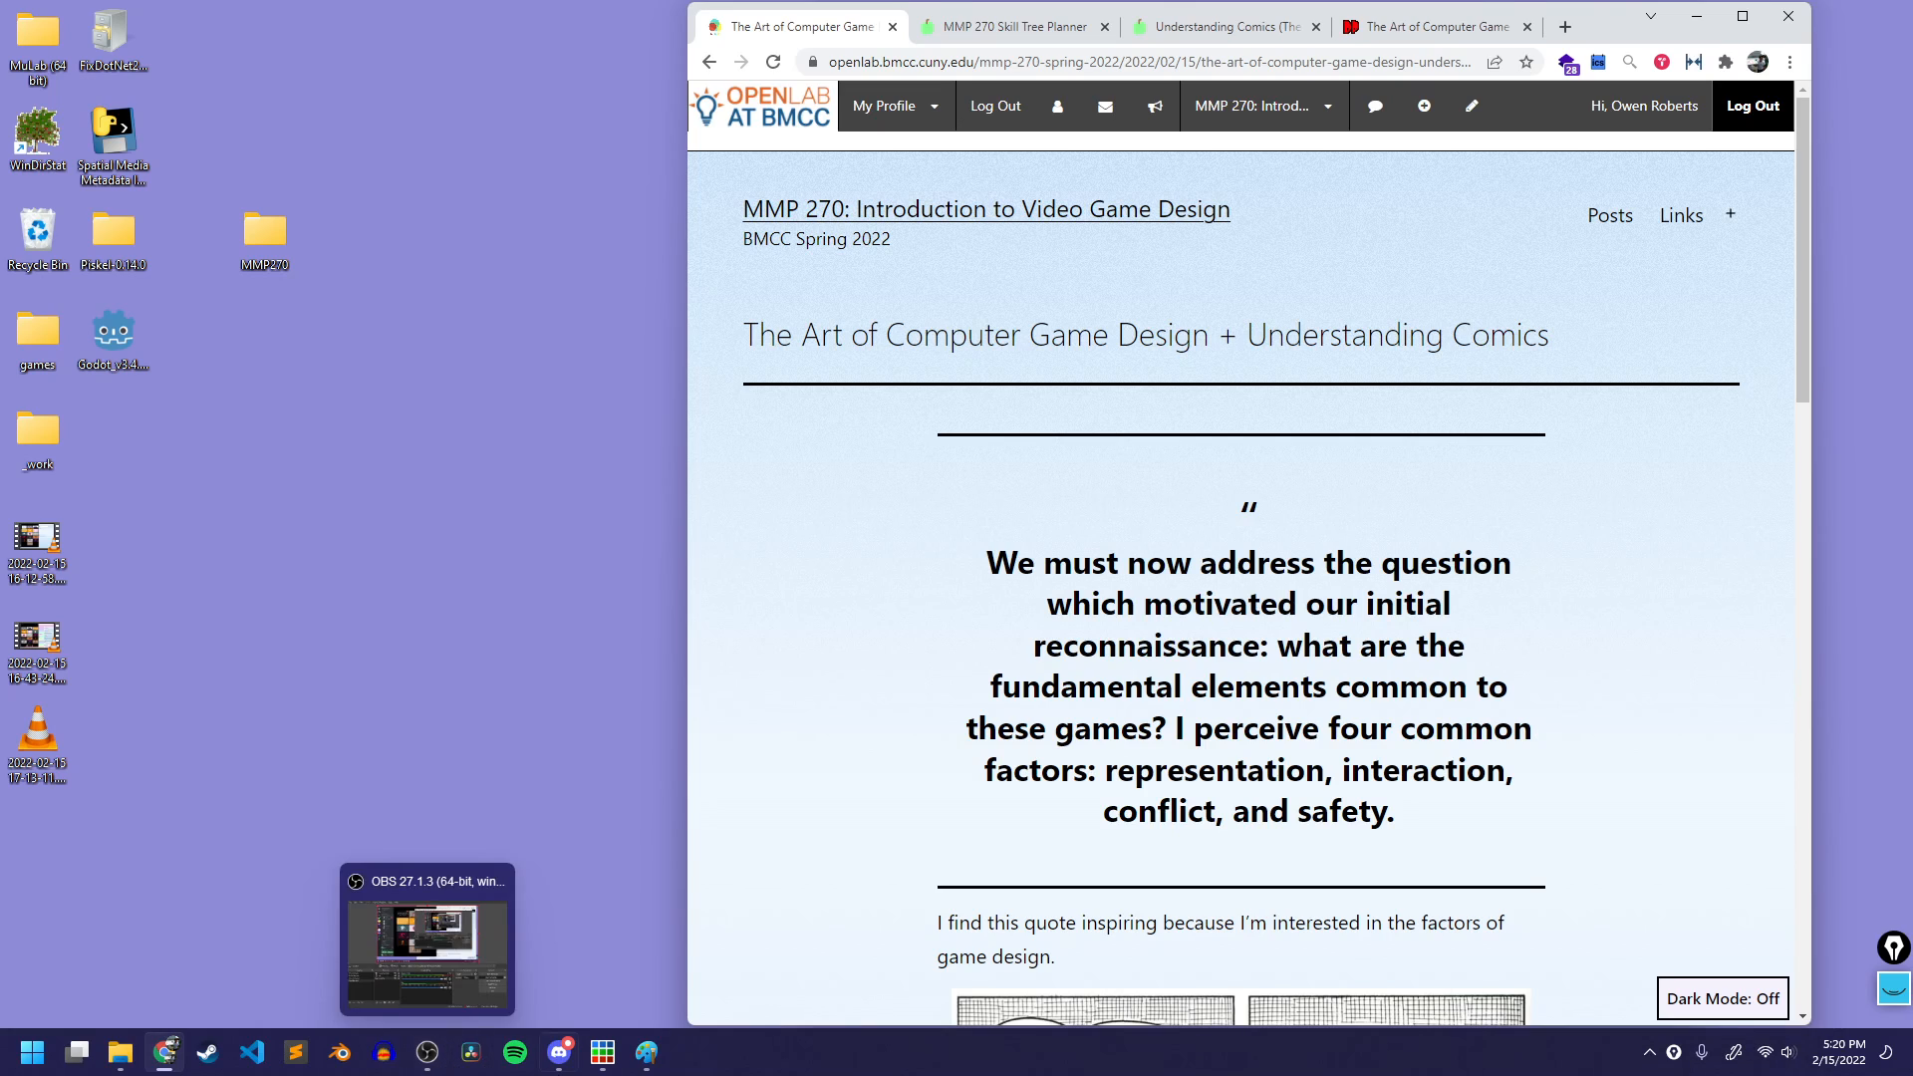
{"action": "left_click", "coordinate": [564, 1064]}
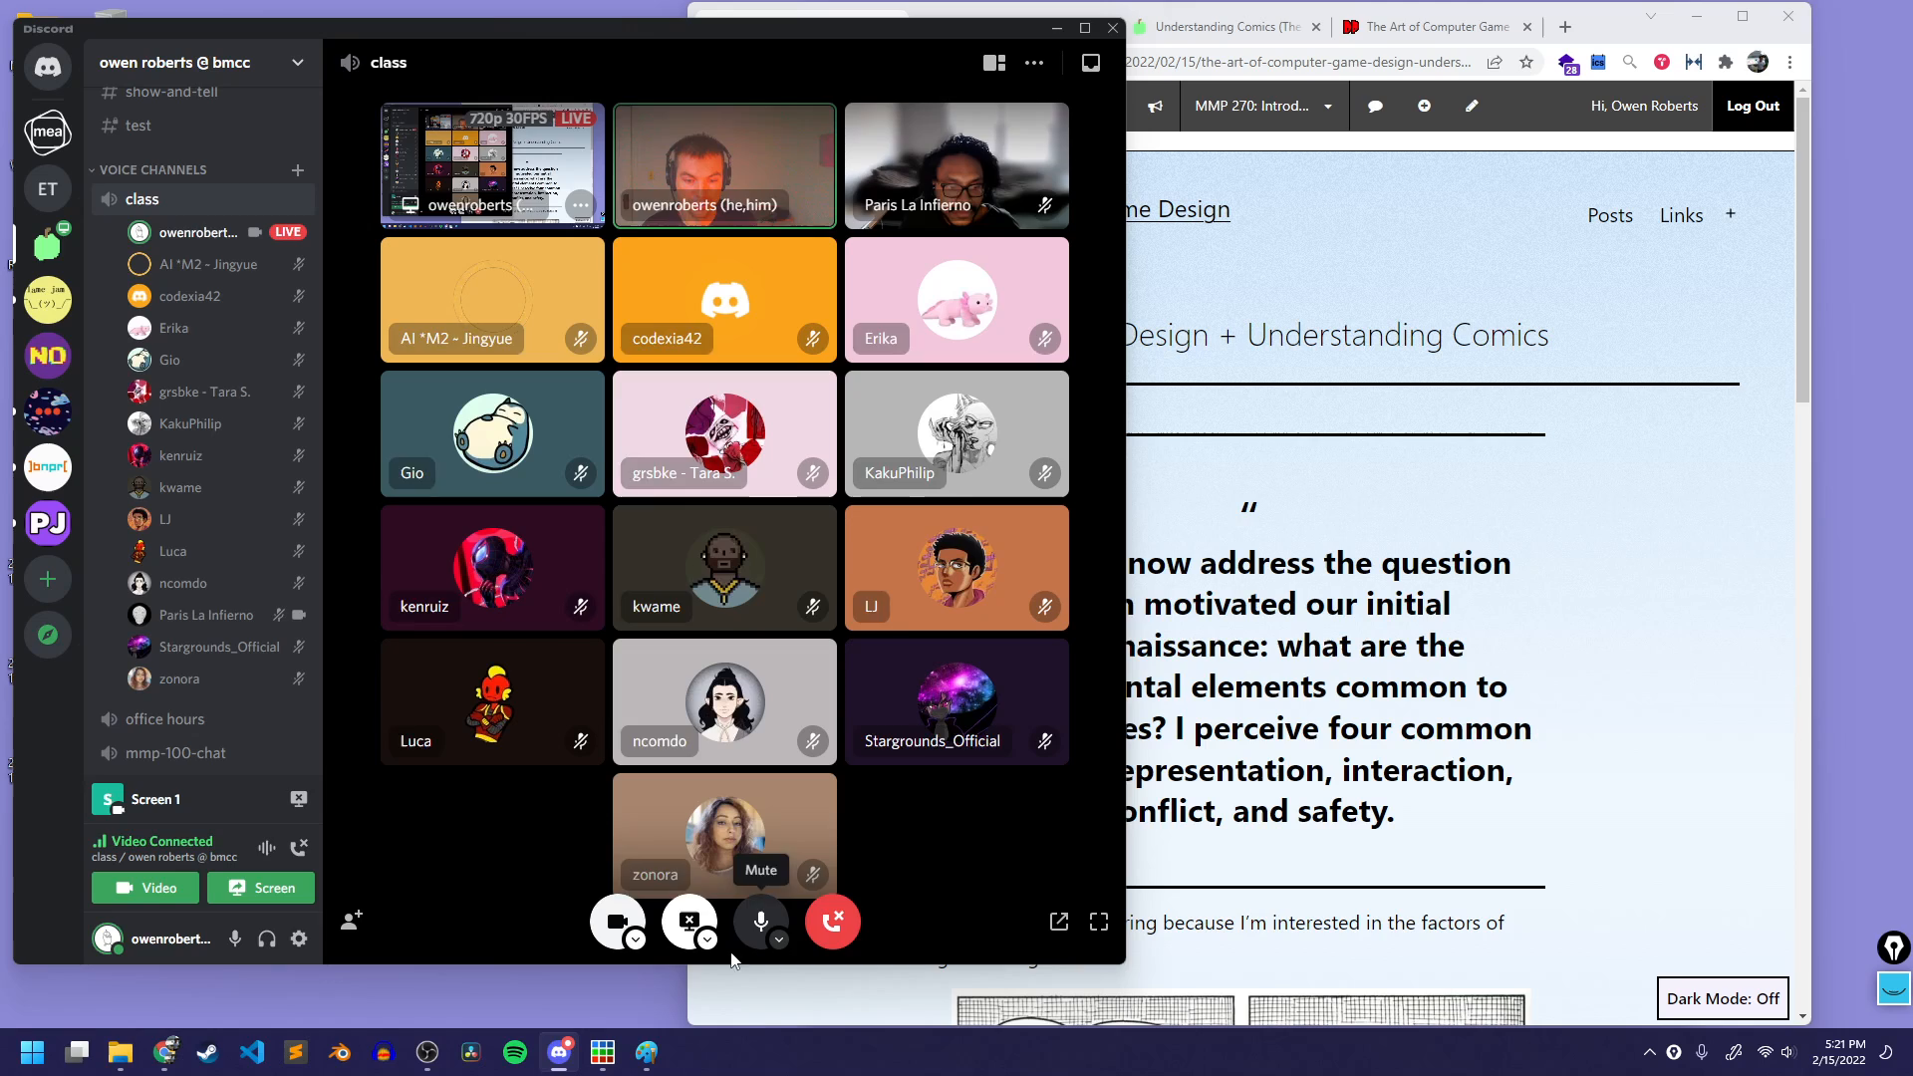
{"action": "left_click", "coordinate": [426, 1051]}
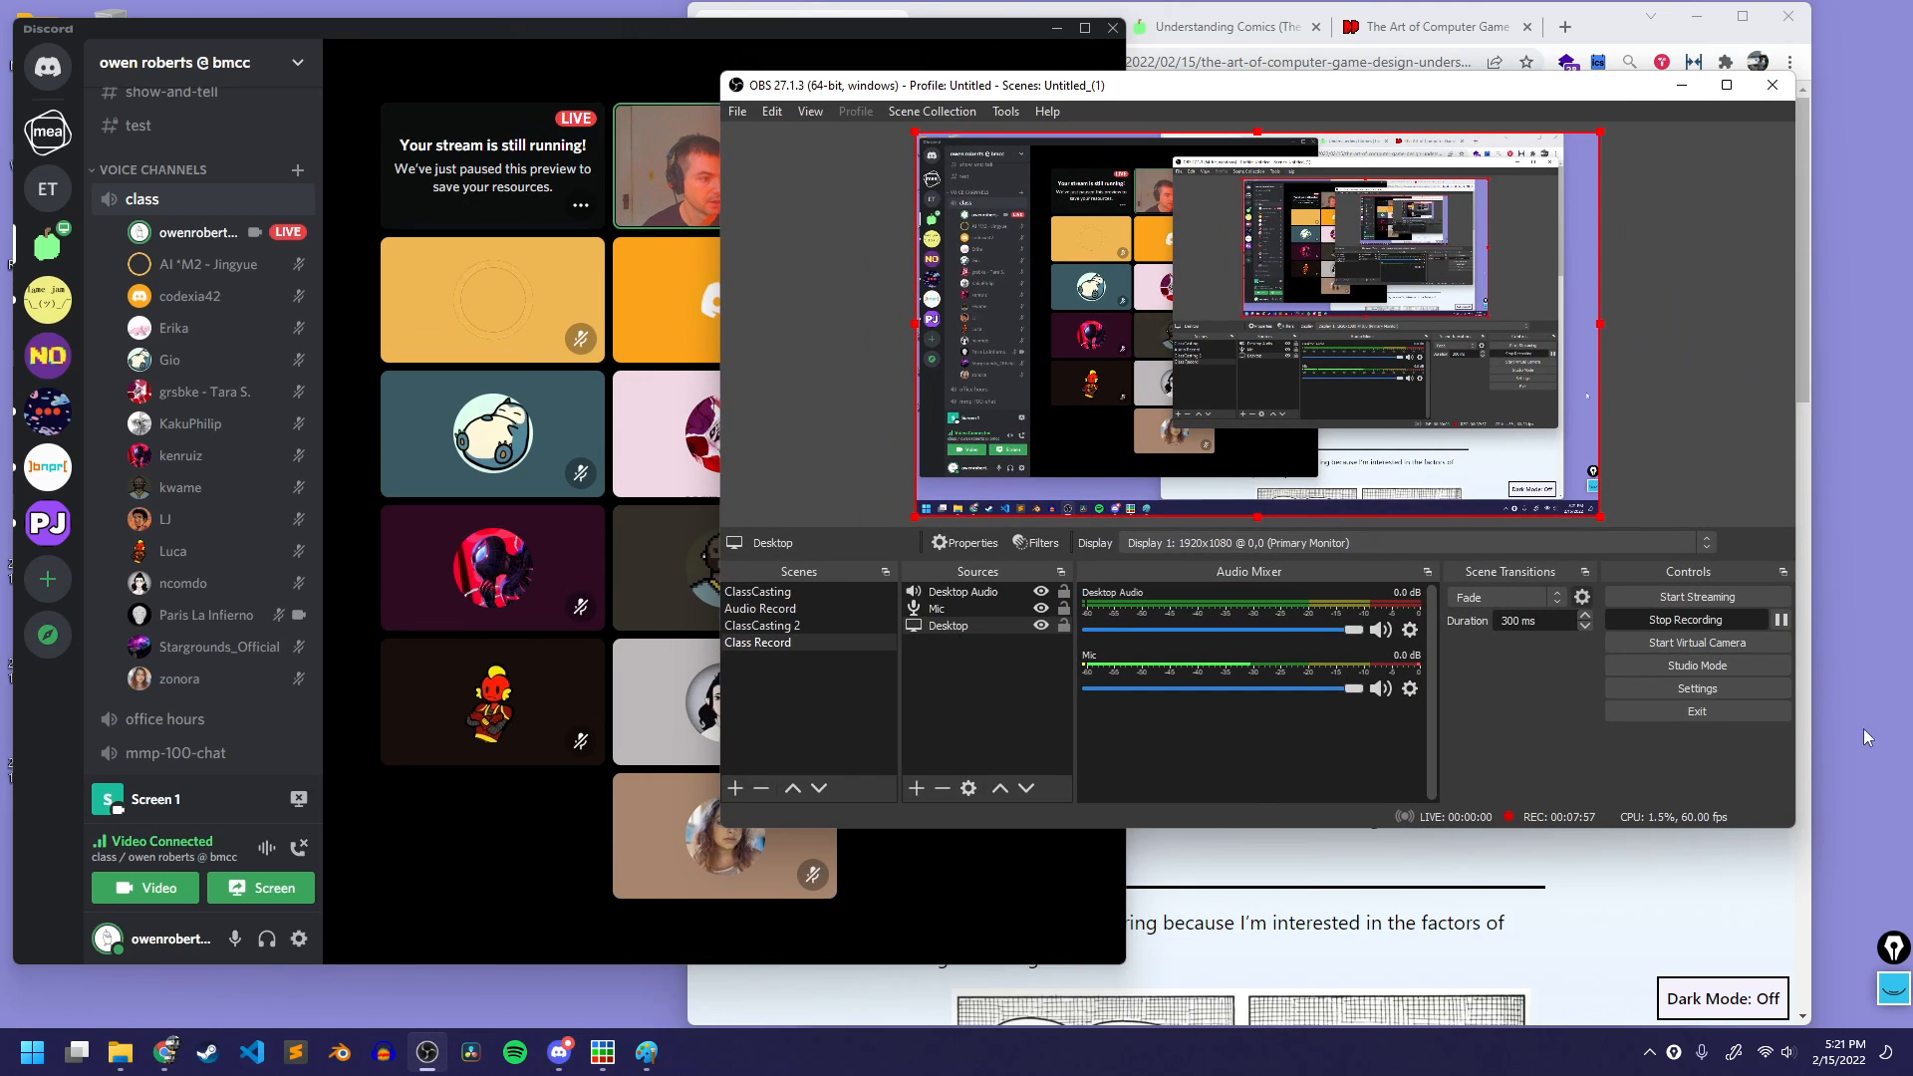